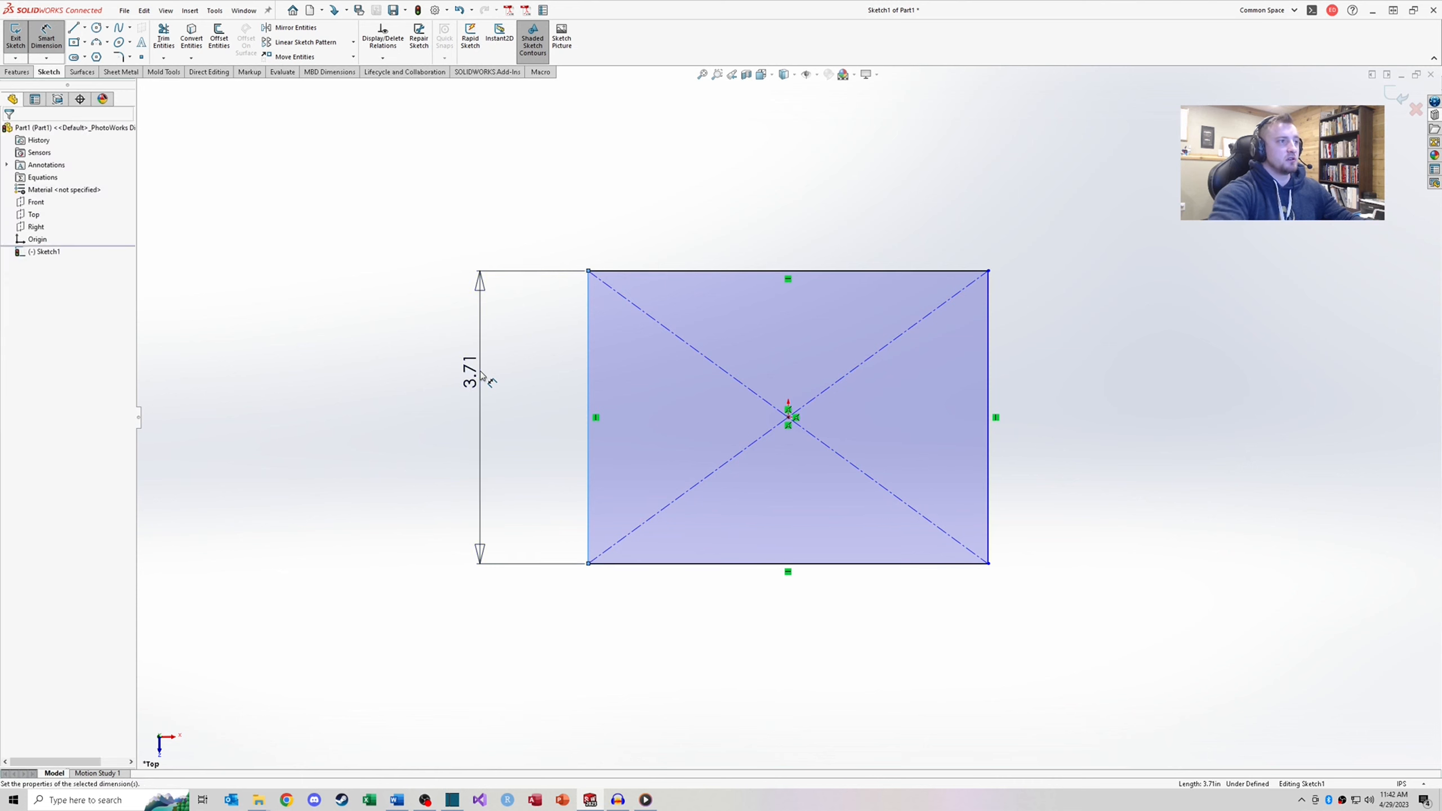
# Set the rectangle's height to 2 in and dimension its top edge to 4 in
pyautogui.write('2')
pyautogui.press('Return')
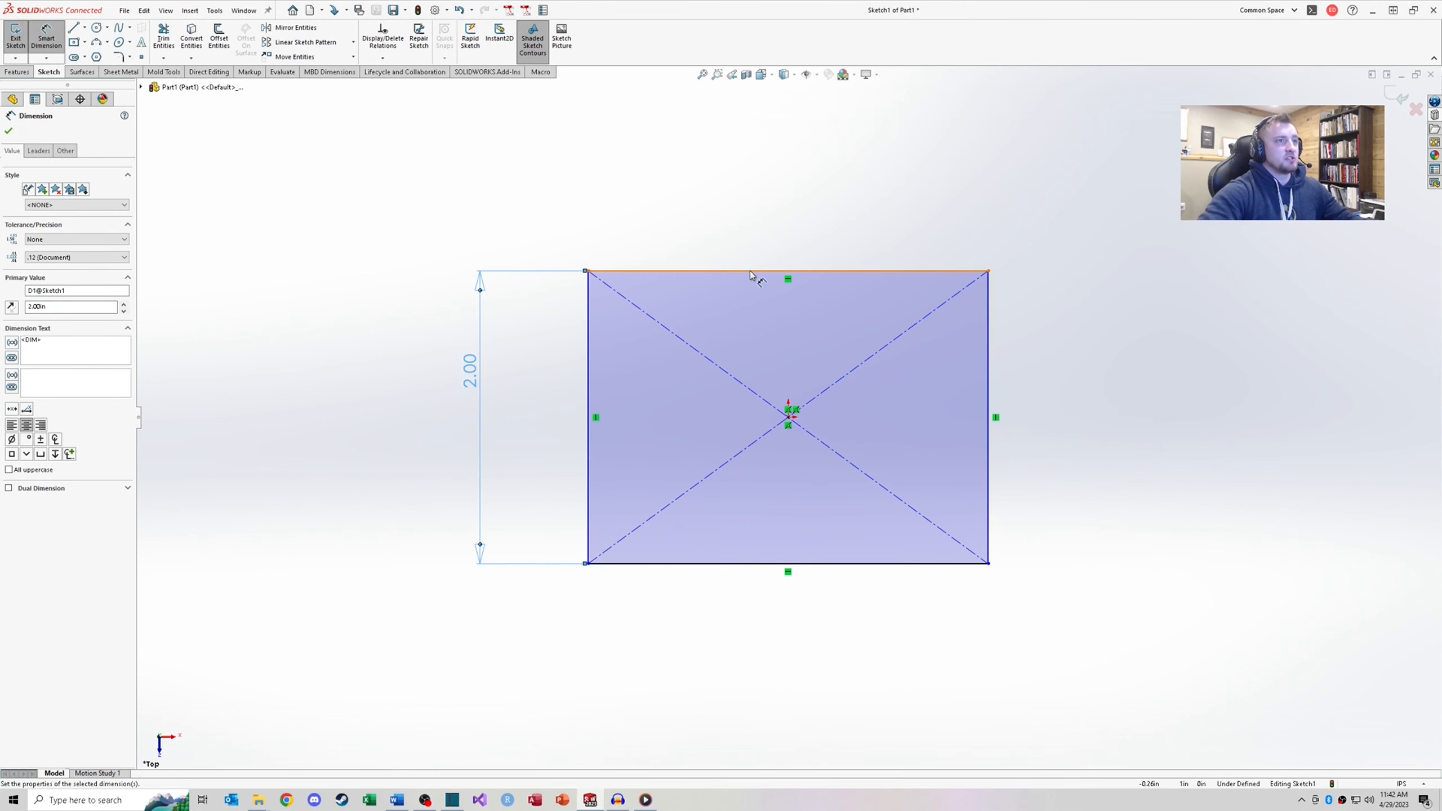
pyautogui.click(686, 273)
pyautogui.click(714, 230)
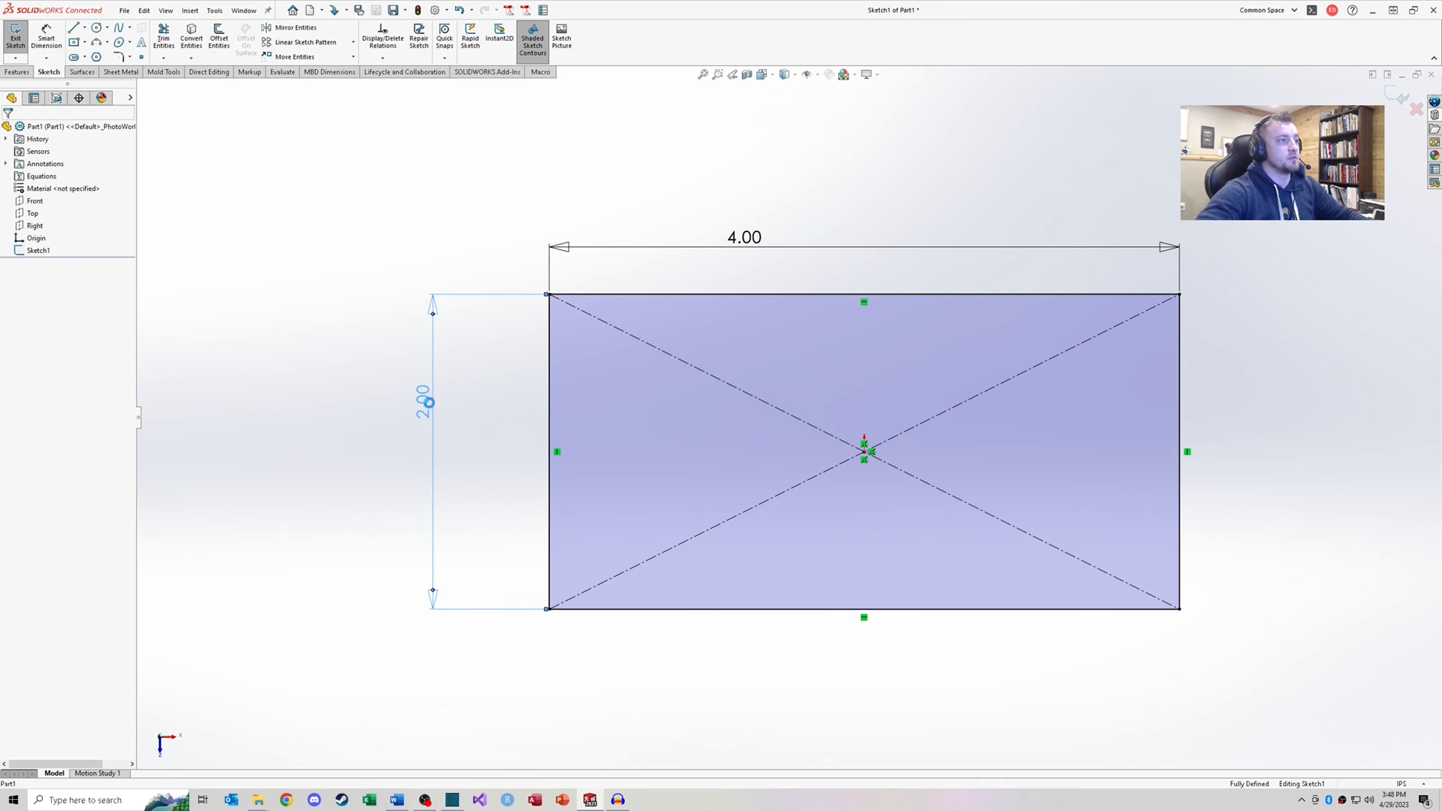
# Set the rectangle's height to 2.5 in and start an Extruded Boss/Base from the sketch
pyautogui.doubleClick(429, 402)
pyautogui.write('2.5')
pyautogui.press('Return')
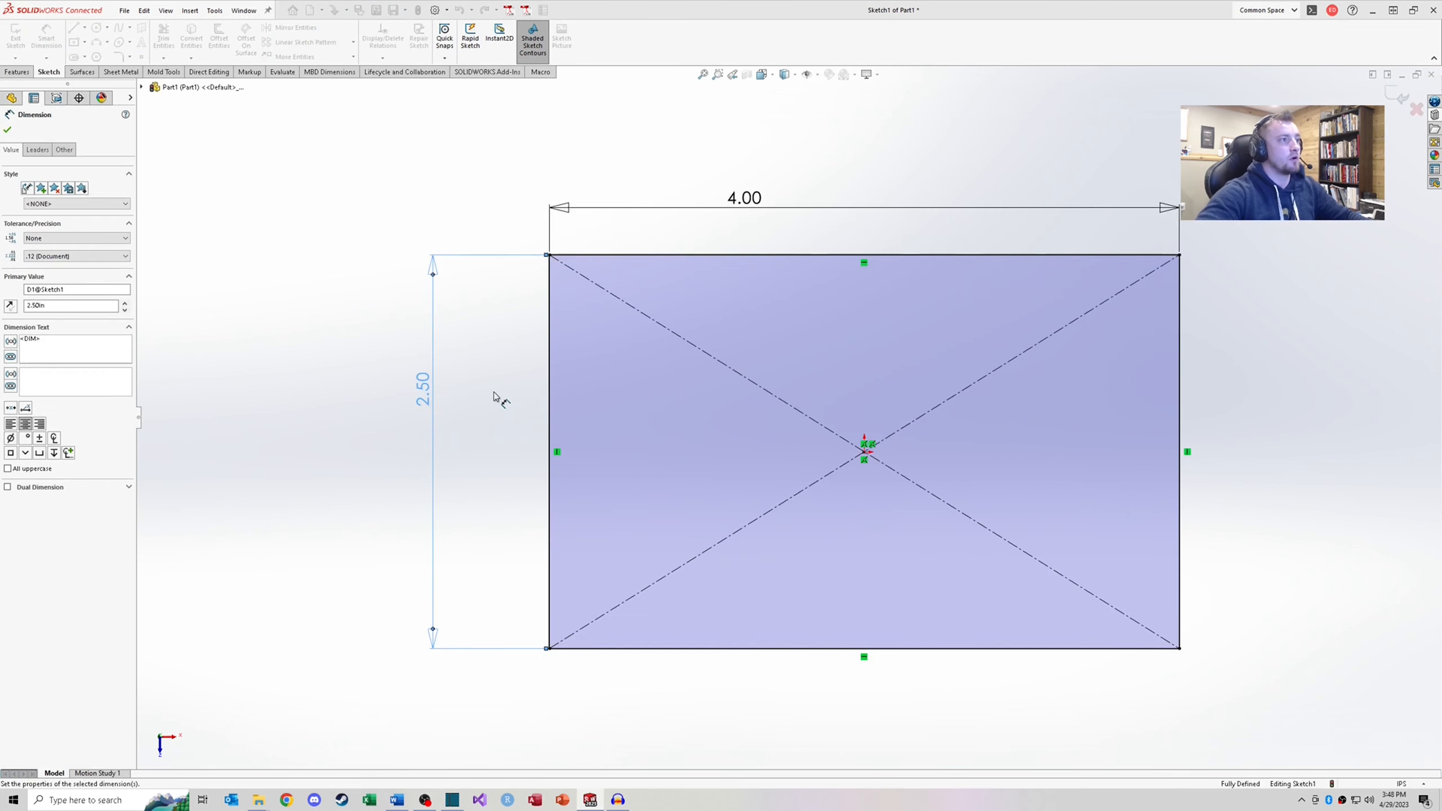
pyautogui.click(495, 389)
pyautogui.click(218, 265)
pyautogui.click(16, 71)
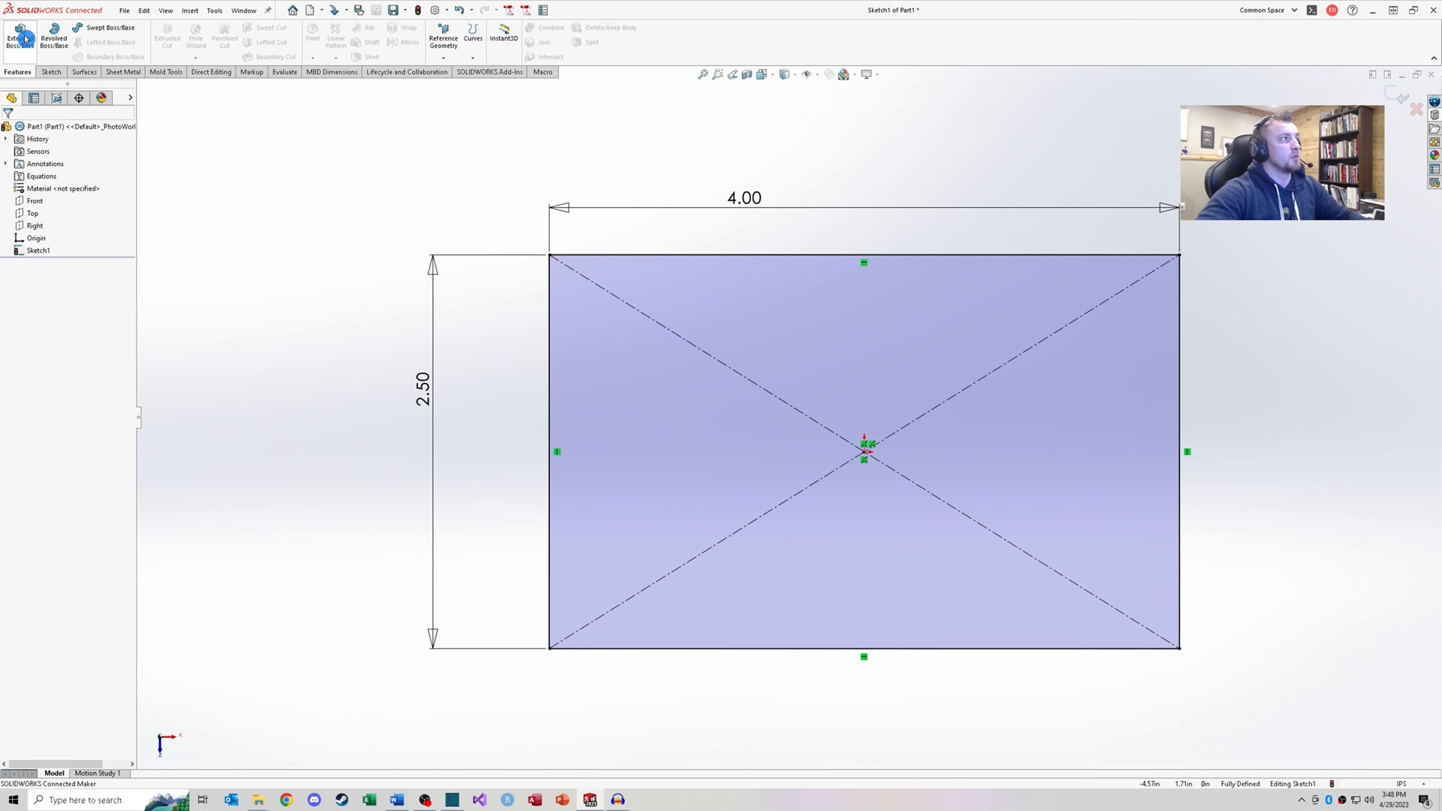
pyautogui.click(25, 40)
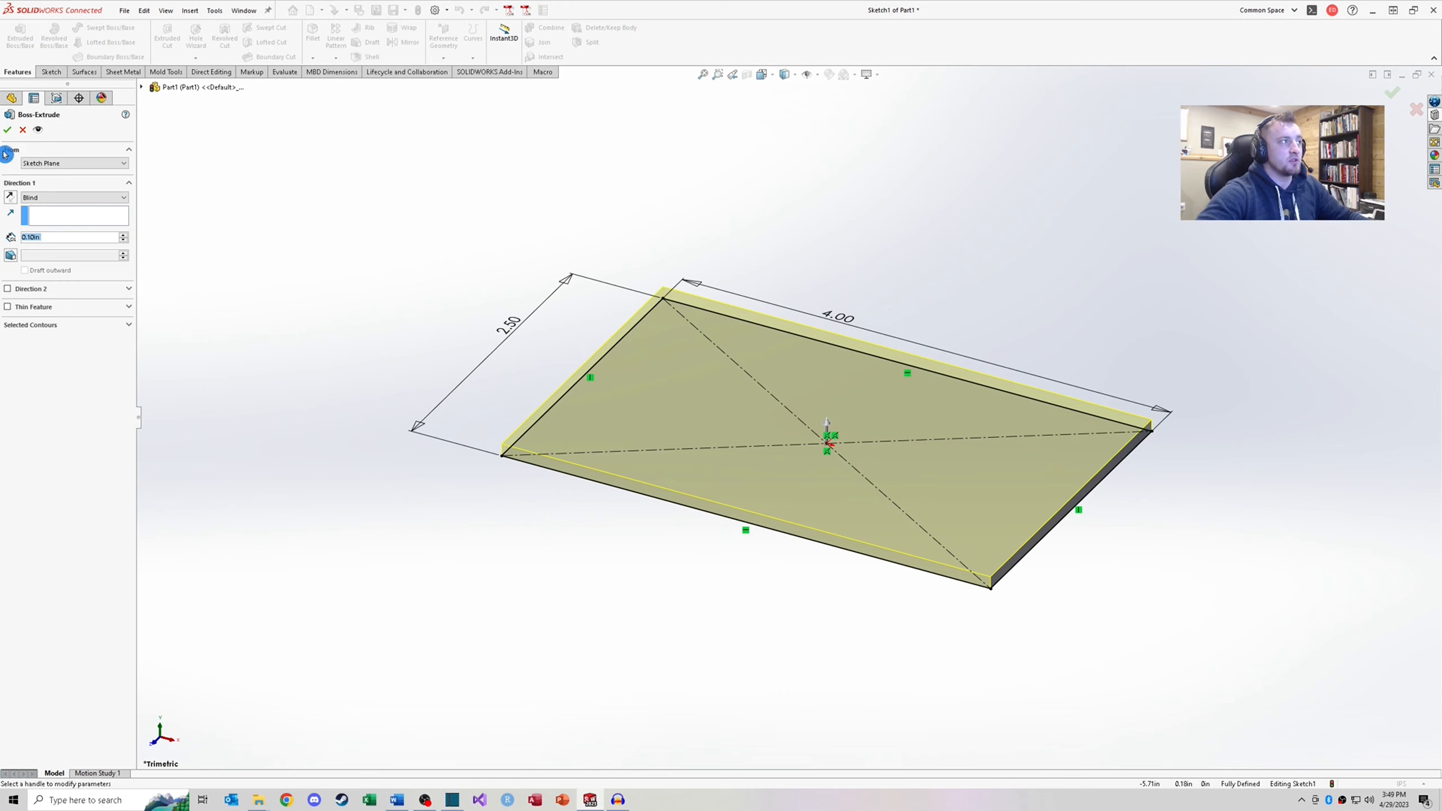
# Try starting the extrusion at a 2 in offset from the sketch, and return the start condition to Sketch Plane
pyautogui.click(36, 164)
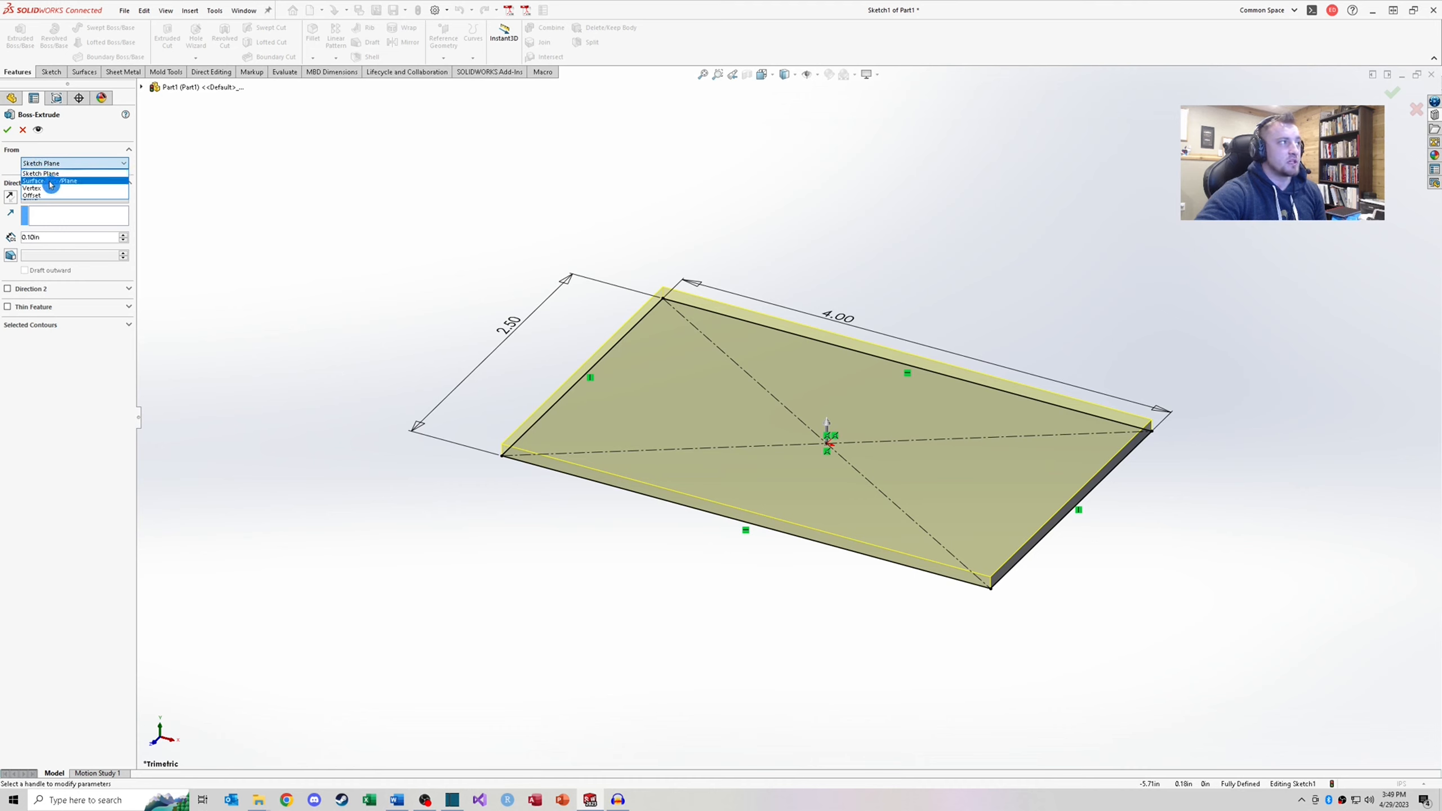
pyautogui.click(111, 163)
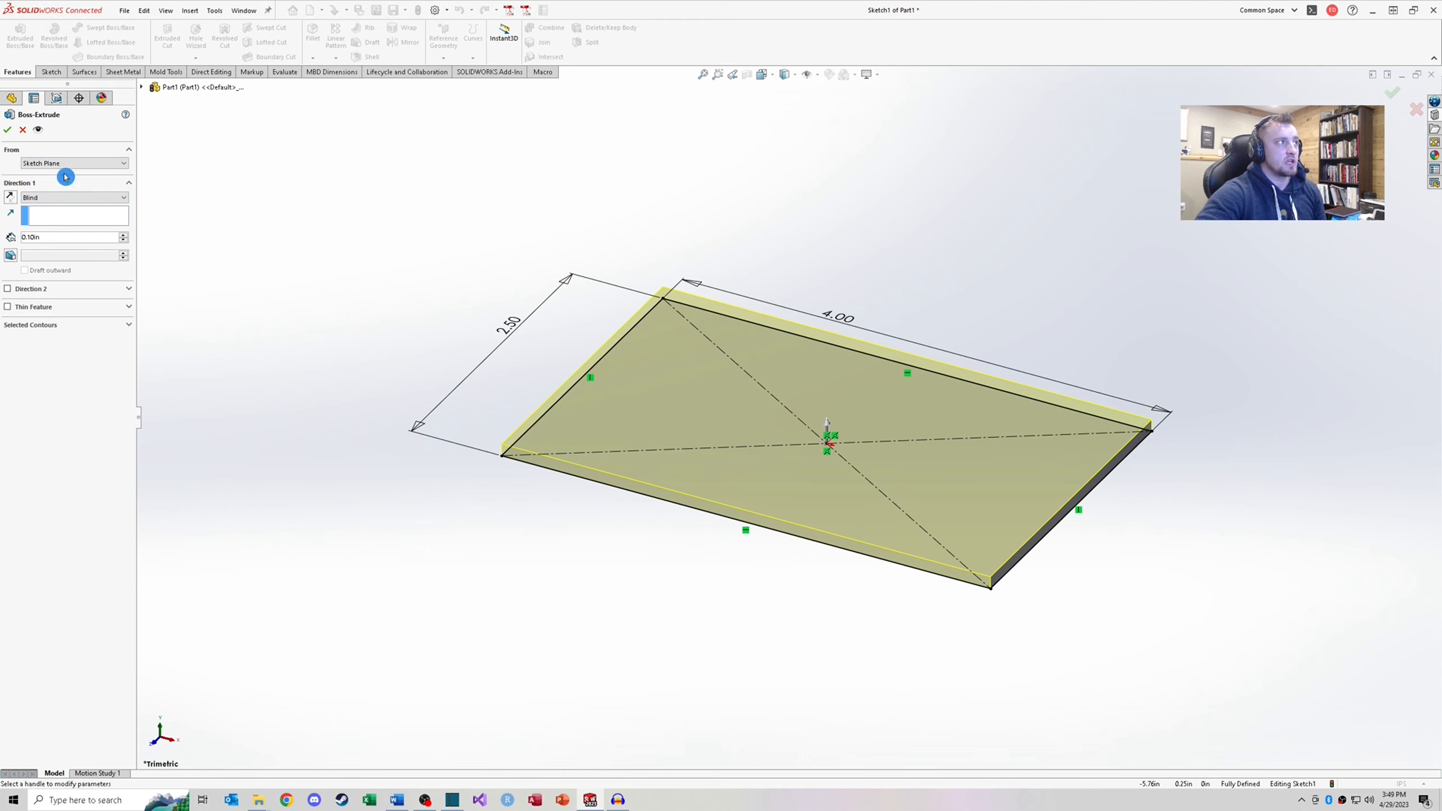
pyautogui.click(80, 164)
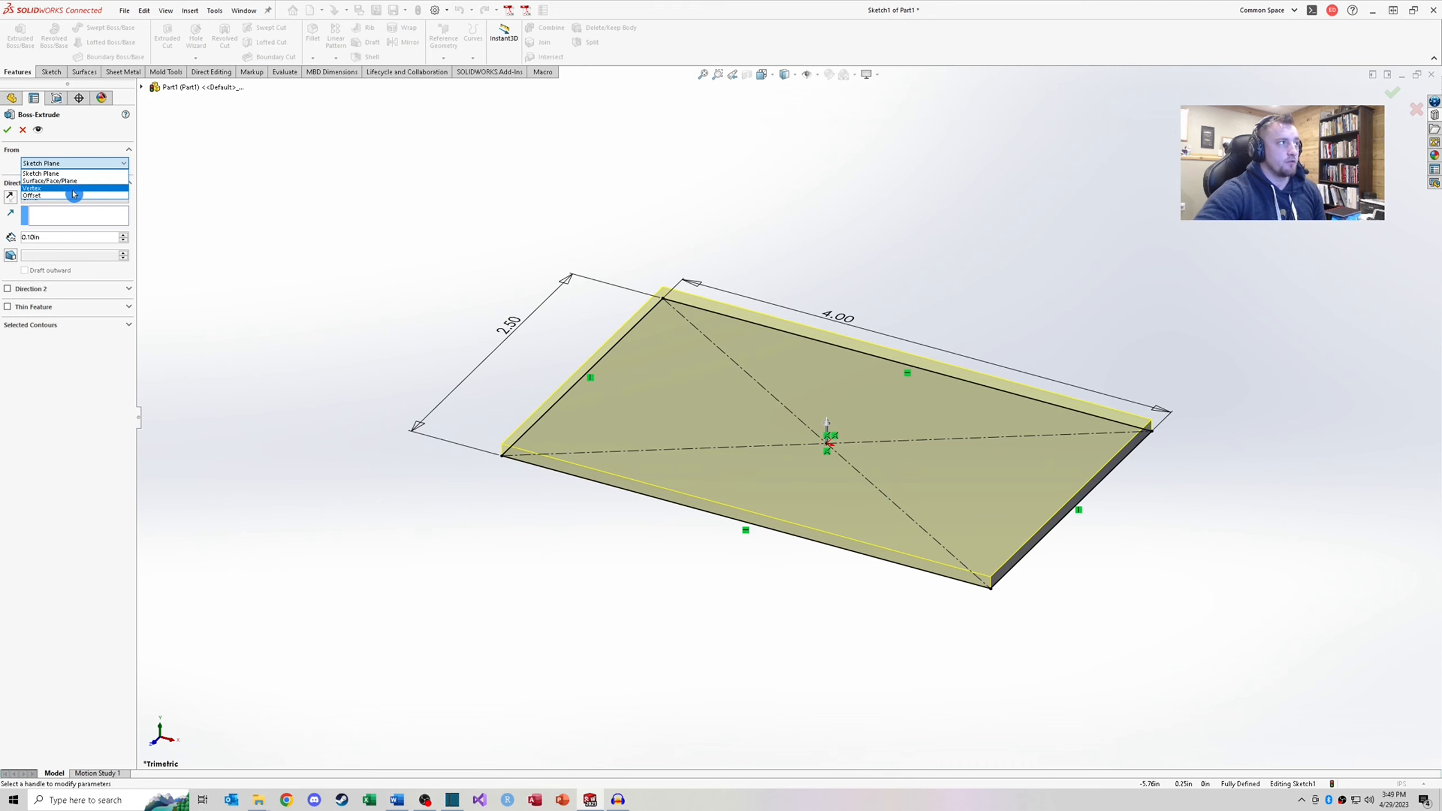
pyautogui.click(40, 196)
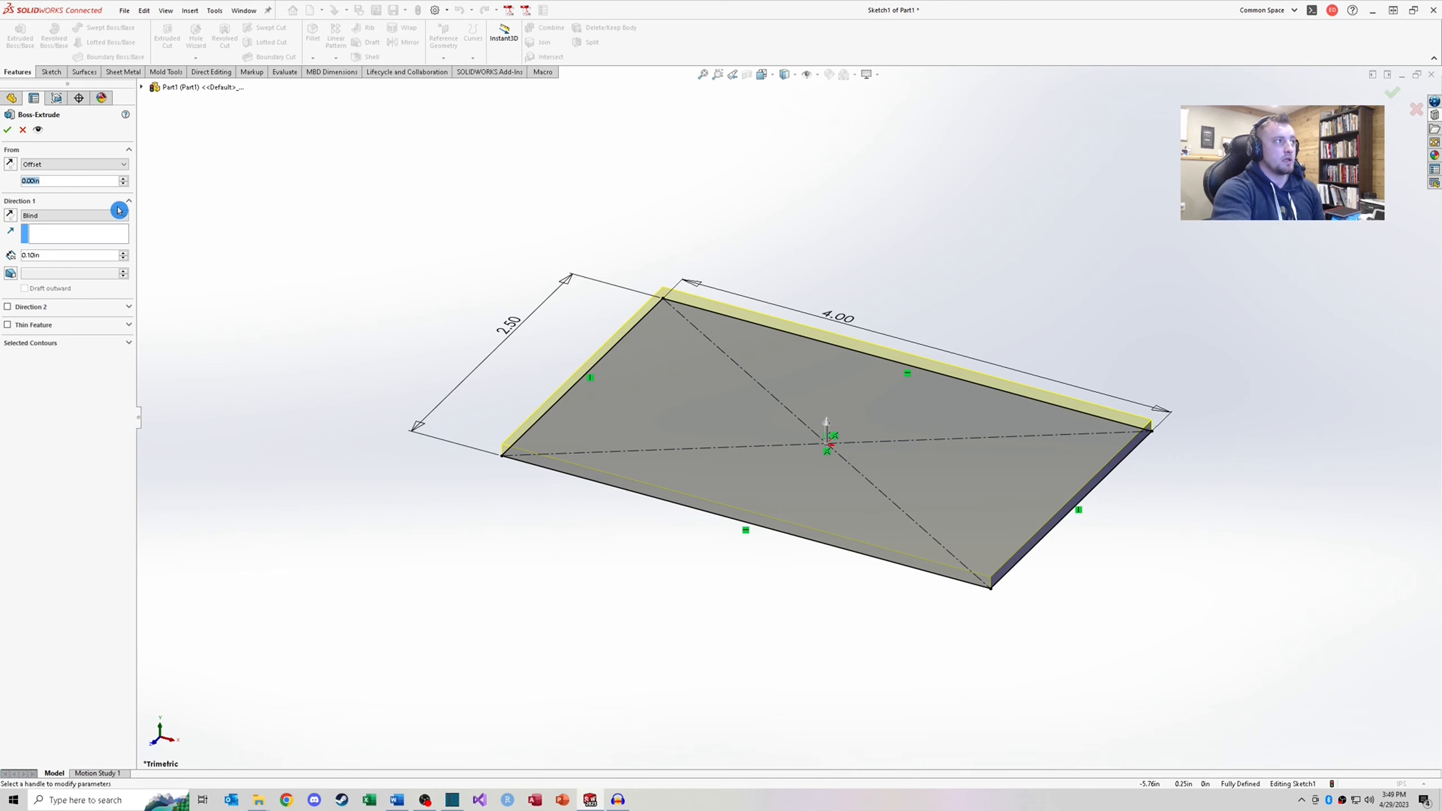
pyautogui.write('2')
pyautogui.press('Return')
pyautogui.moveTo(508, 376); pyautogui.dragTo(502, 258, button='middle')
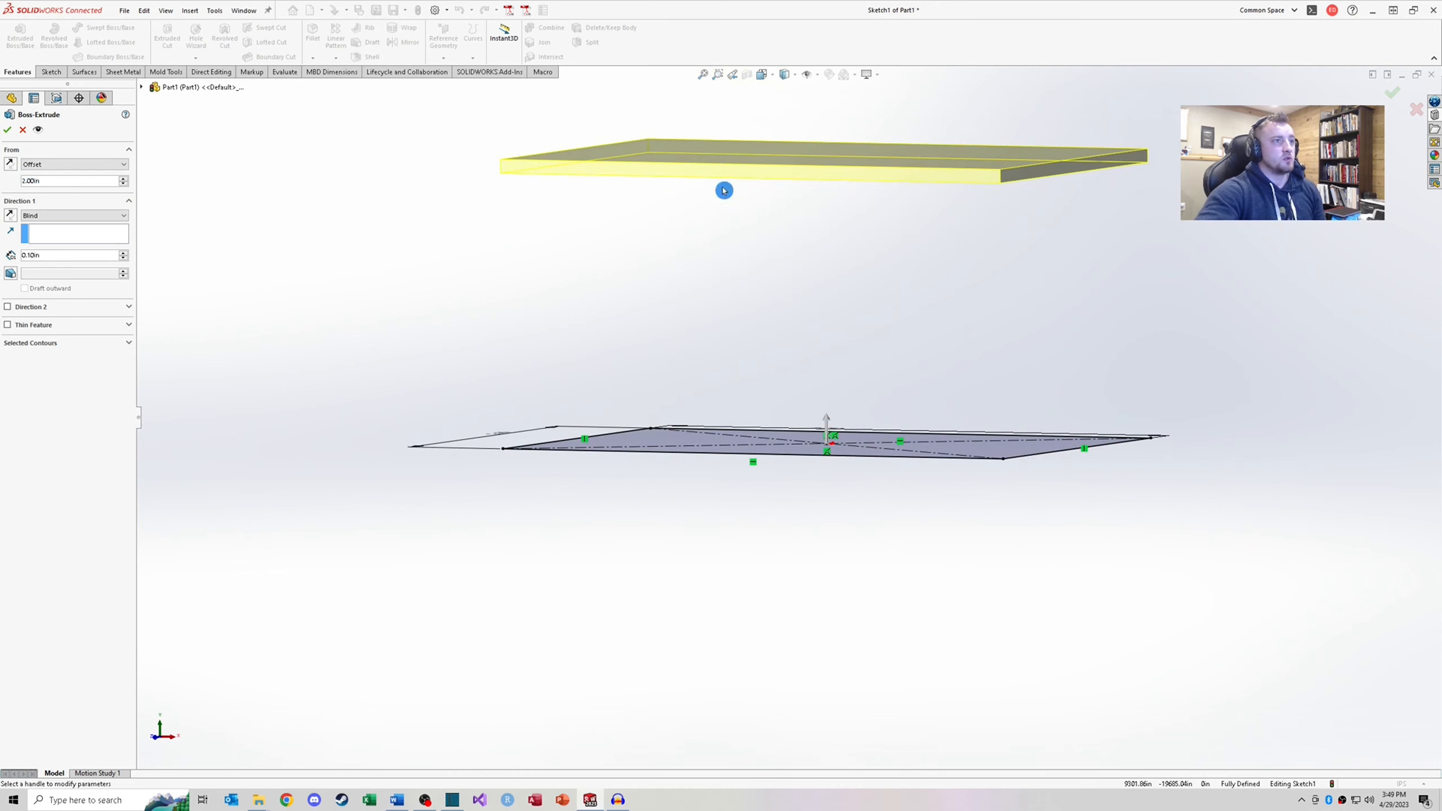
pyautogui.moveTo(765, 438); pyautogui.dragTo(743, 486, button='middle')
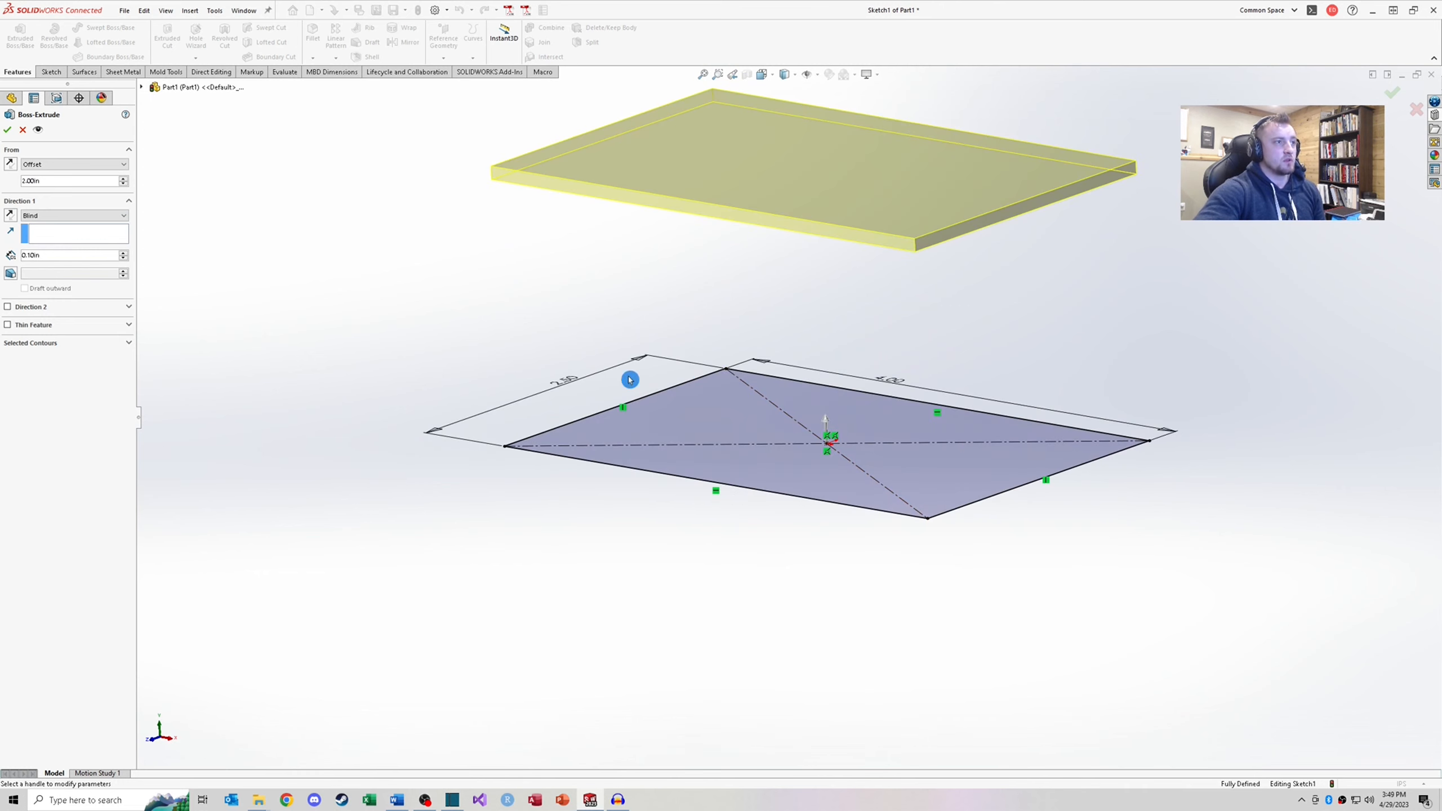
pyautogui.click(63, 166)
pyautogui.click(57, 175)
pyautogui.moveTo(312, 264)
pyautogui.mouseDown(button='middle')
pyautogui.moveTo(460, 313)
pyautogui.moveTo(475, 374)
pyautogui.mouseUp(button='middle')
pyautogui.click(54, 160)
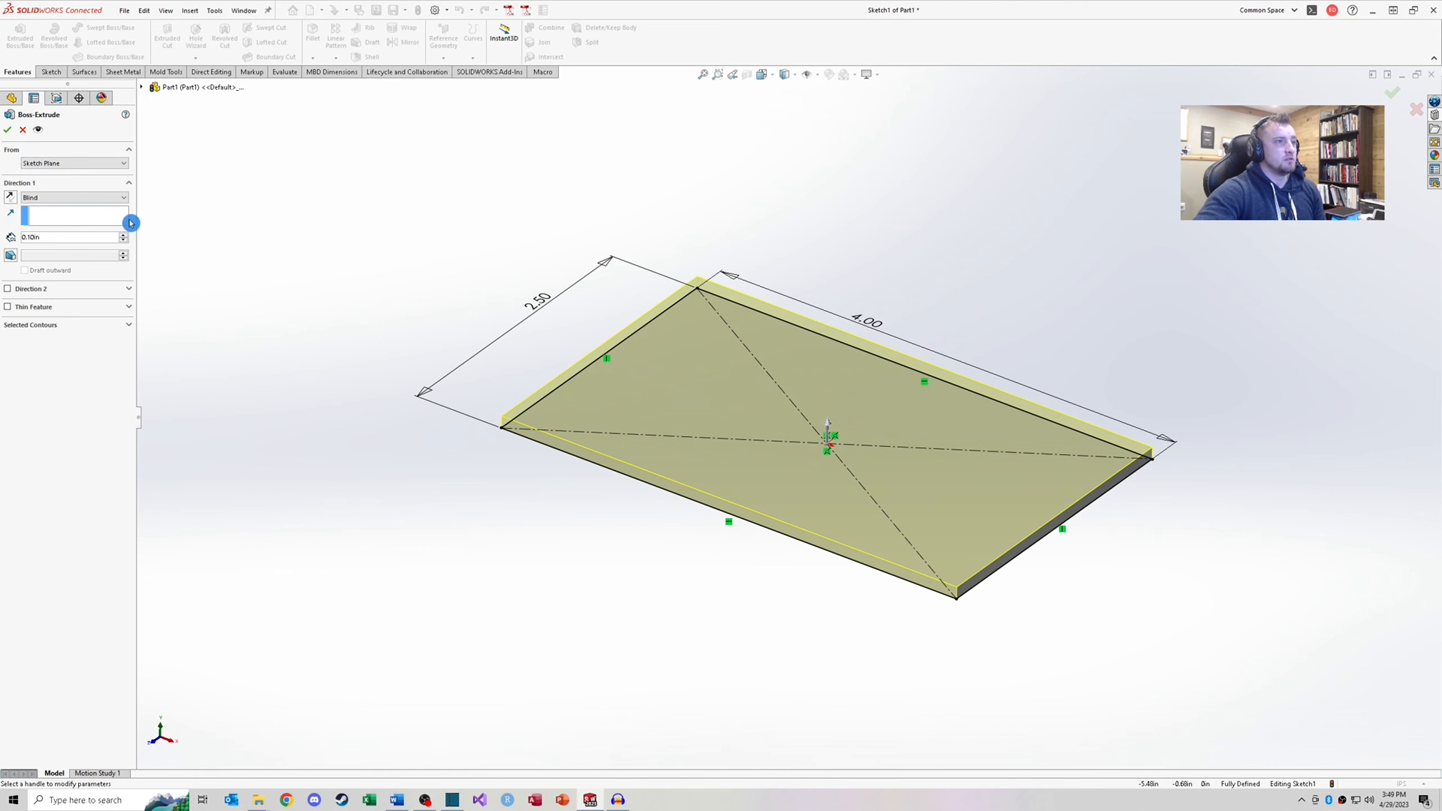
# Set the blind extrusion depth in Direction 1 to 2 in
pyautogui.moveTo(464, 423); pyautogui.dragTo(557, 380, button='middle')
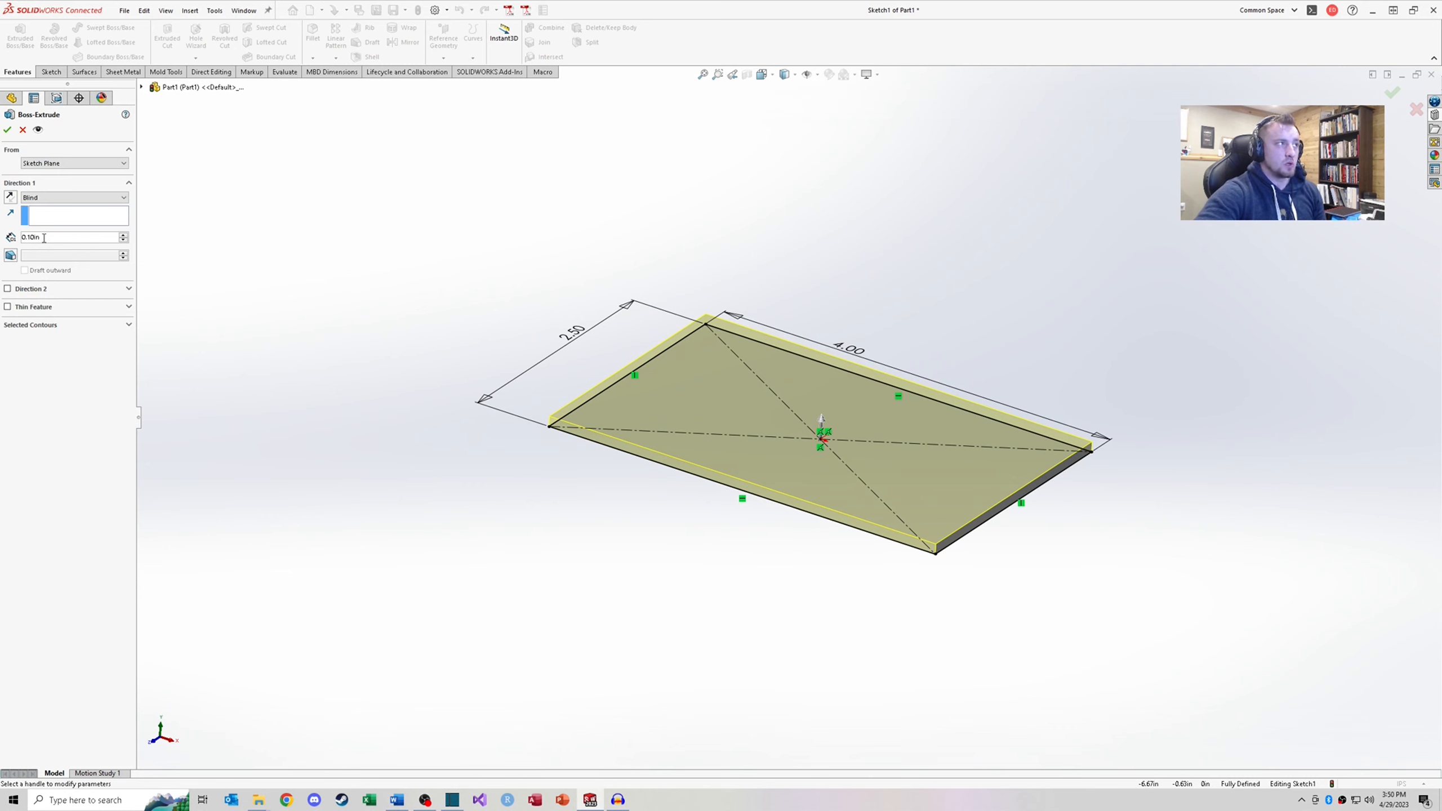
pyautogui.write('2')
pyautogui.press('Return')
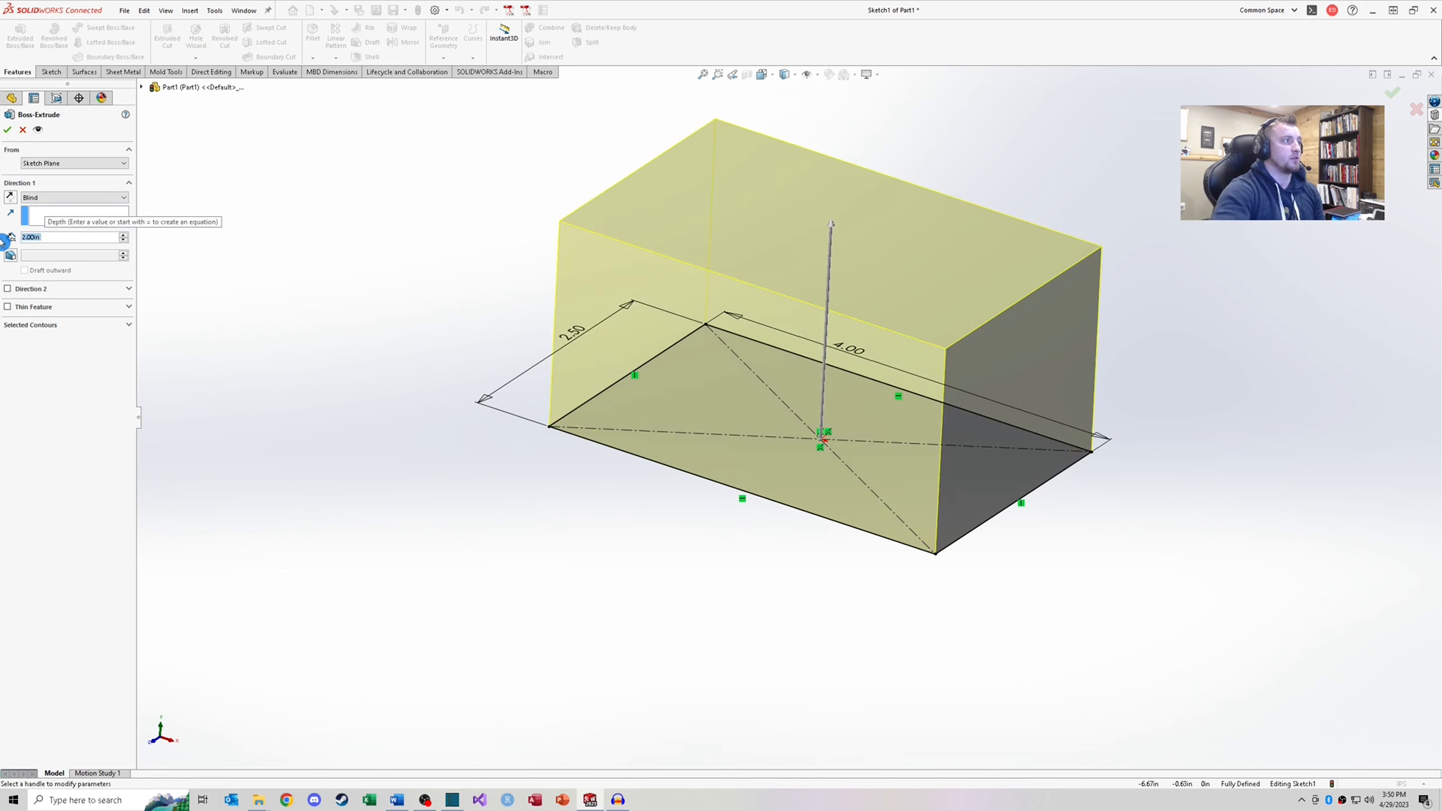
pyautogui.moveTo(566, 309); pyautogui.dragTo(546, 281, button='middle')
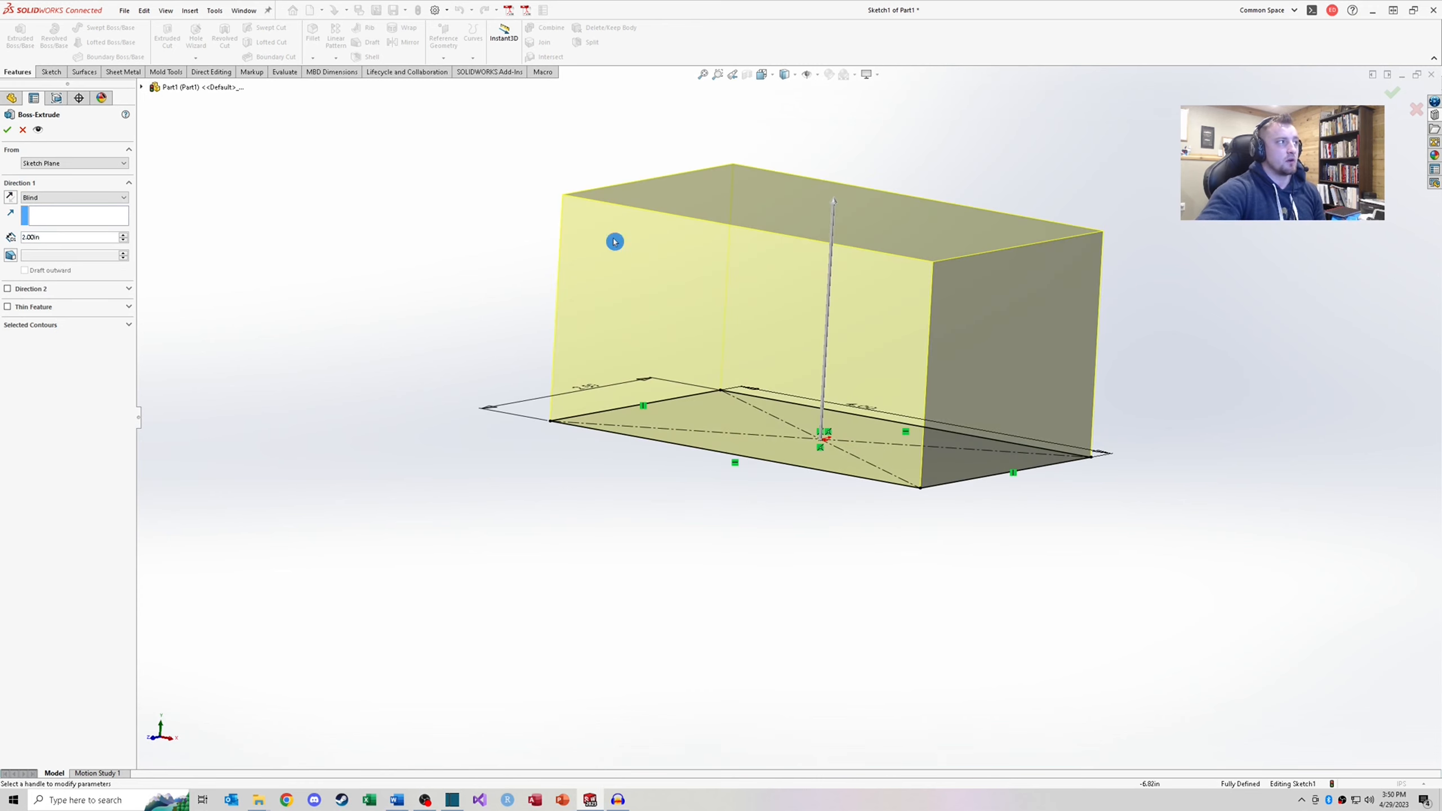
# Try a second extrusion direction with a blind depth of 2 in, and turn Direction 2 off again
pyautogui.click(8, 291)
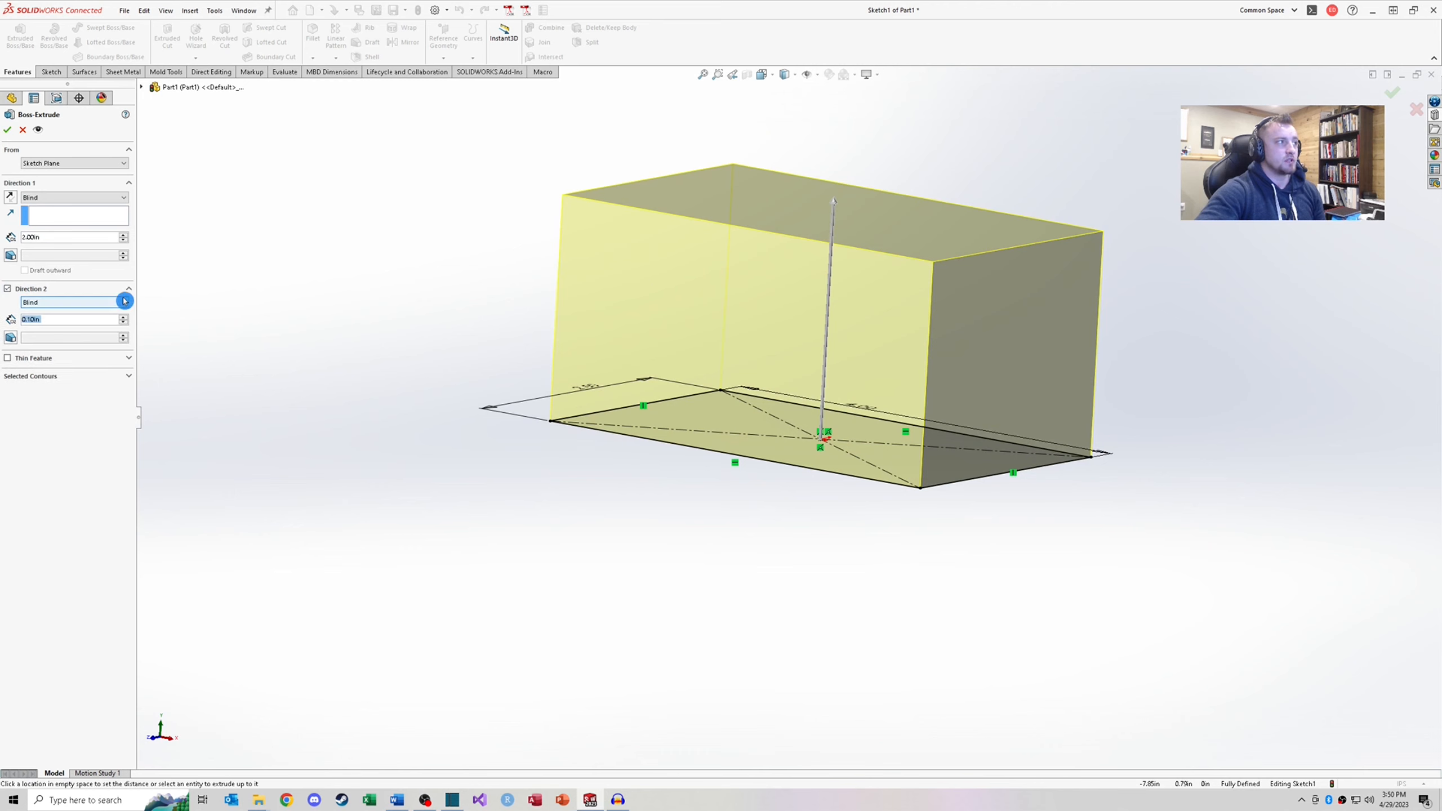
pyautogui.doubleClick(68, 316)
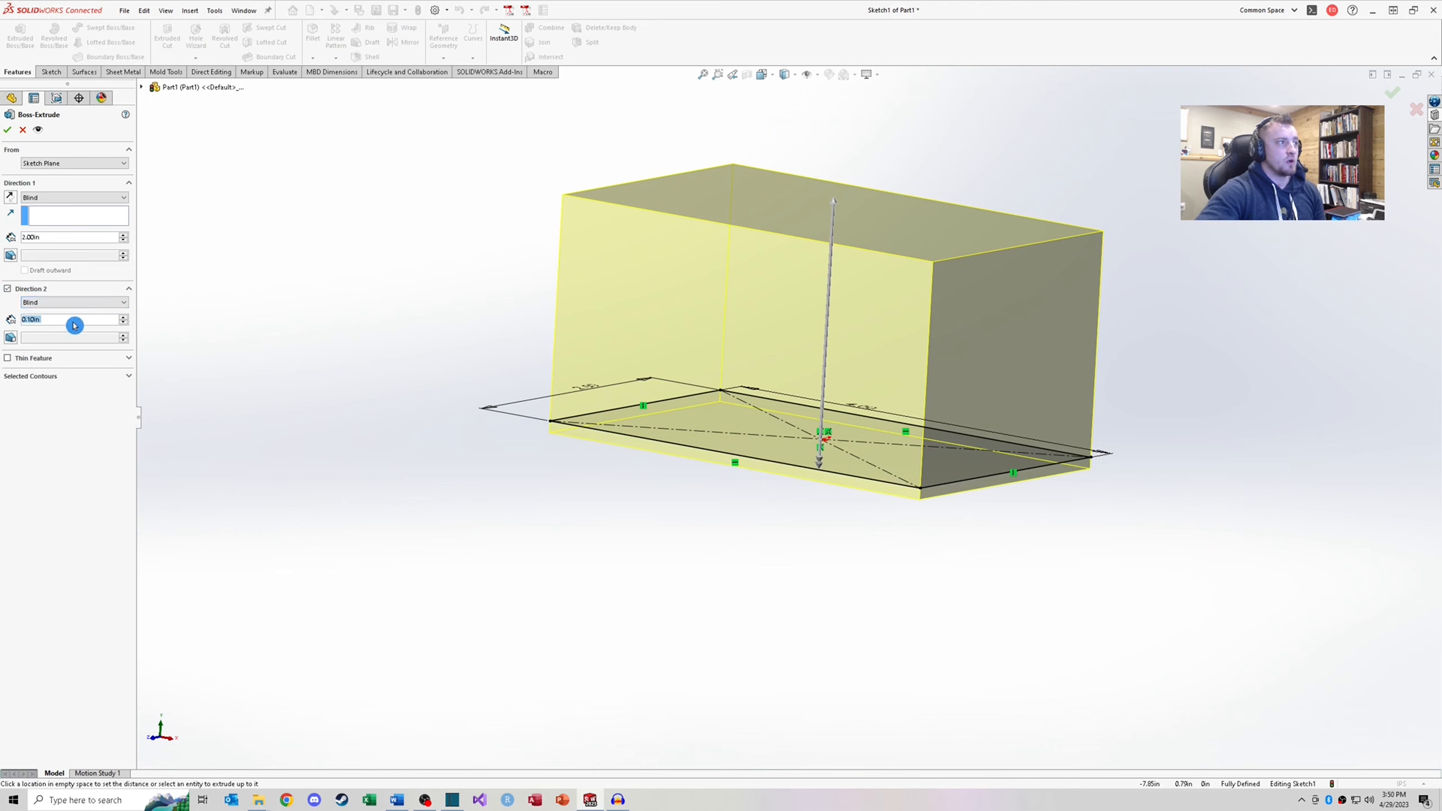
pyautogui.write('2')
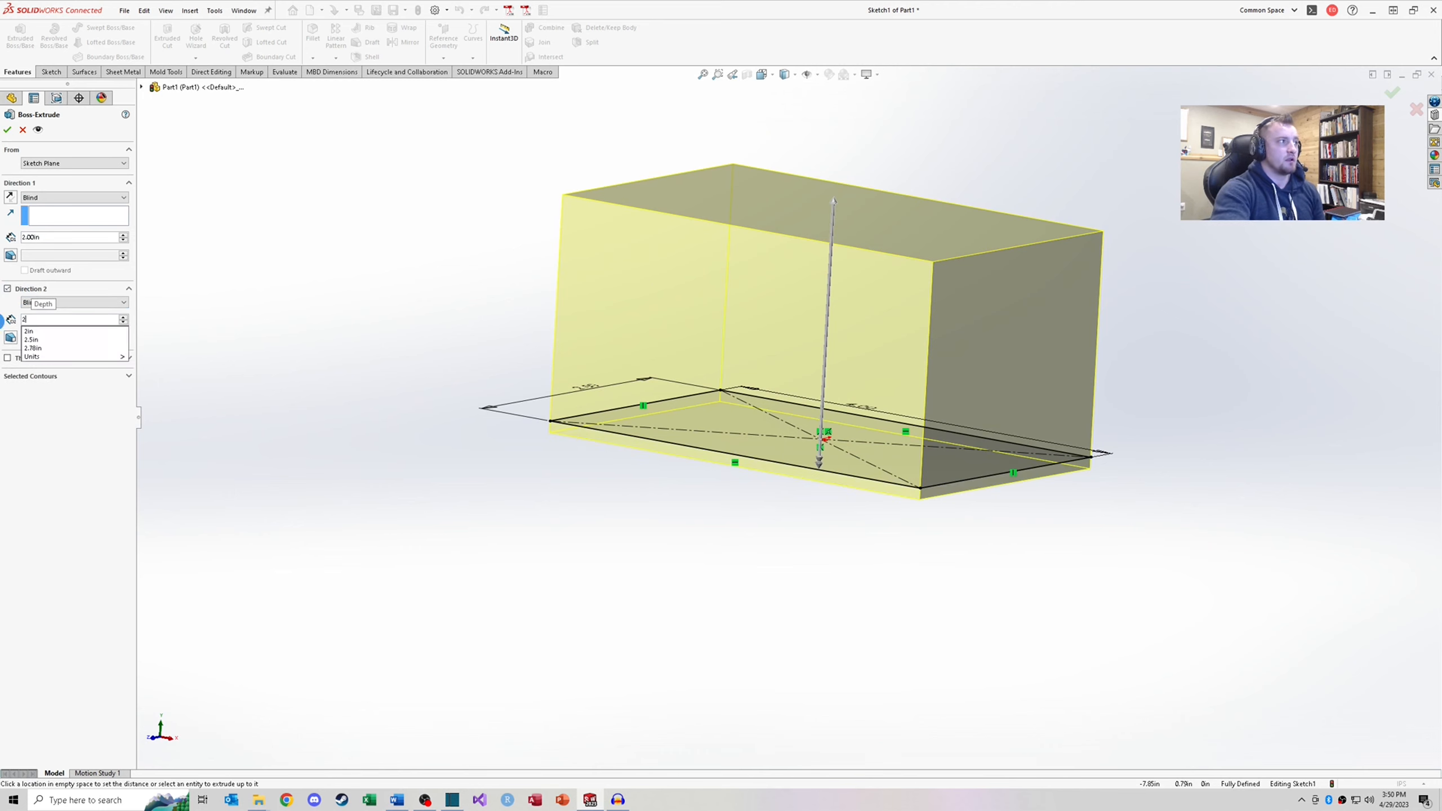
pyautogui.press('Return')
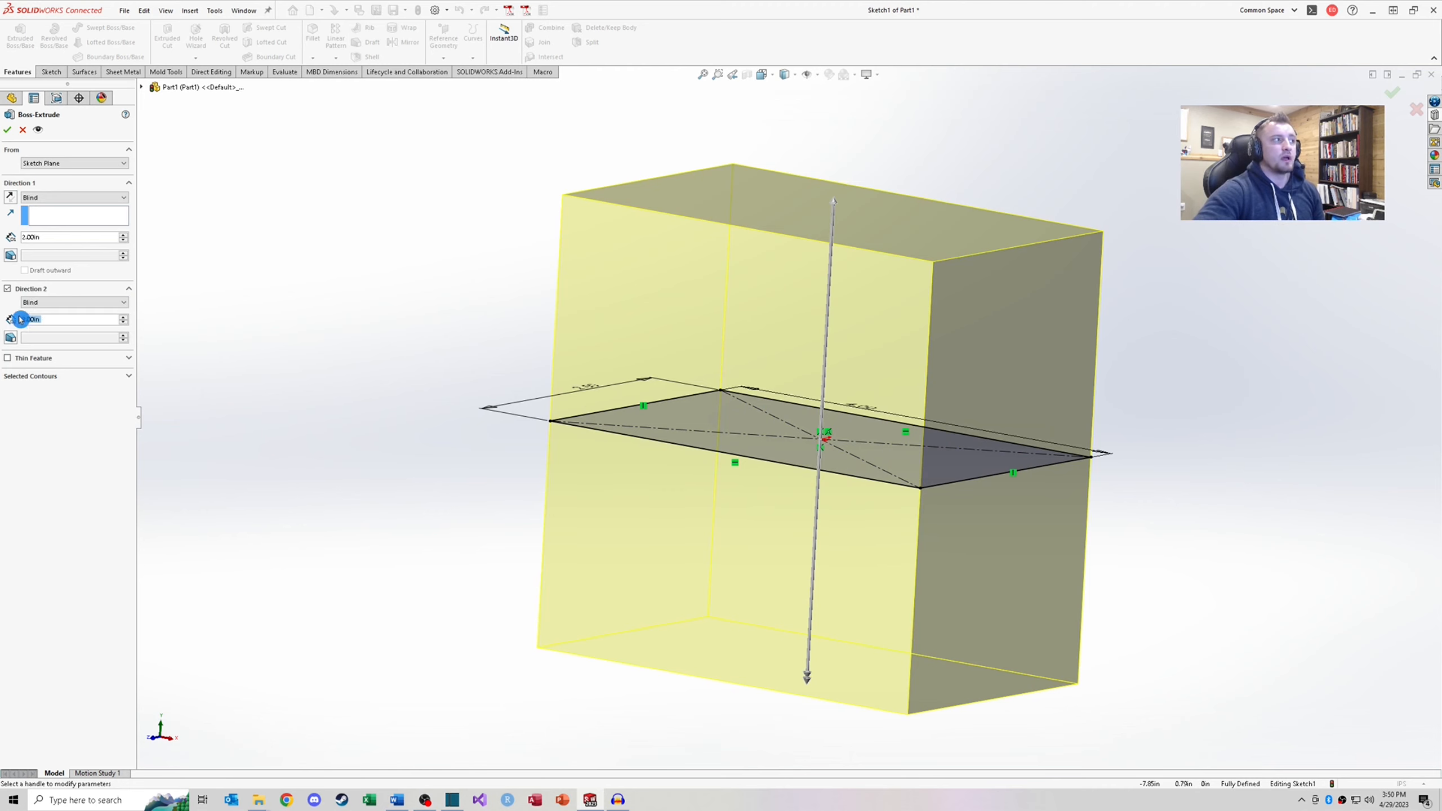
pyautogui.click(7, 293)
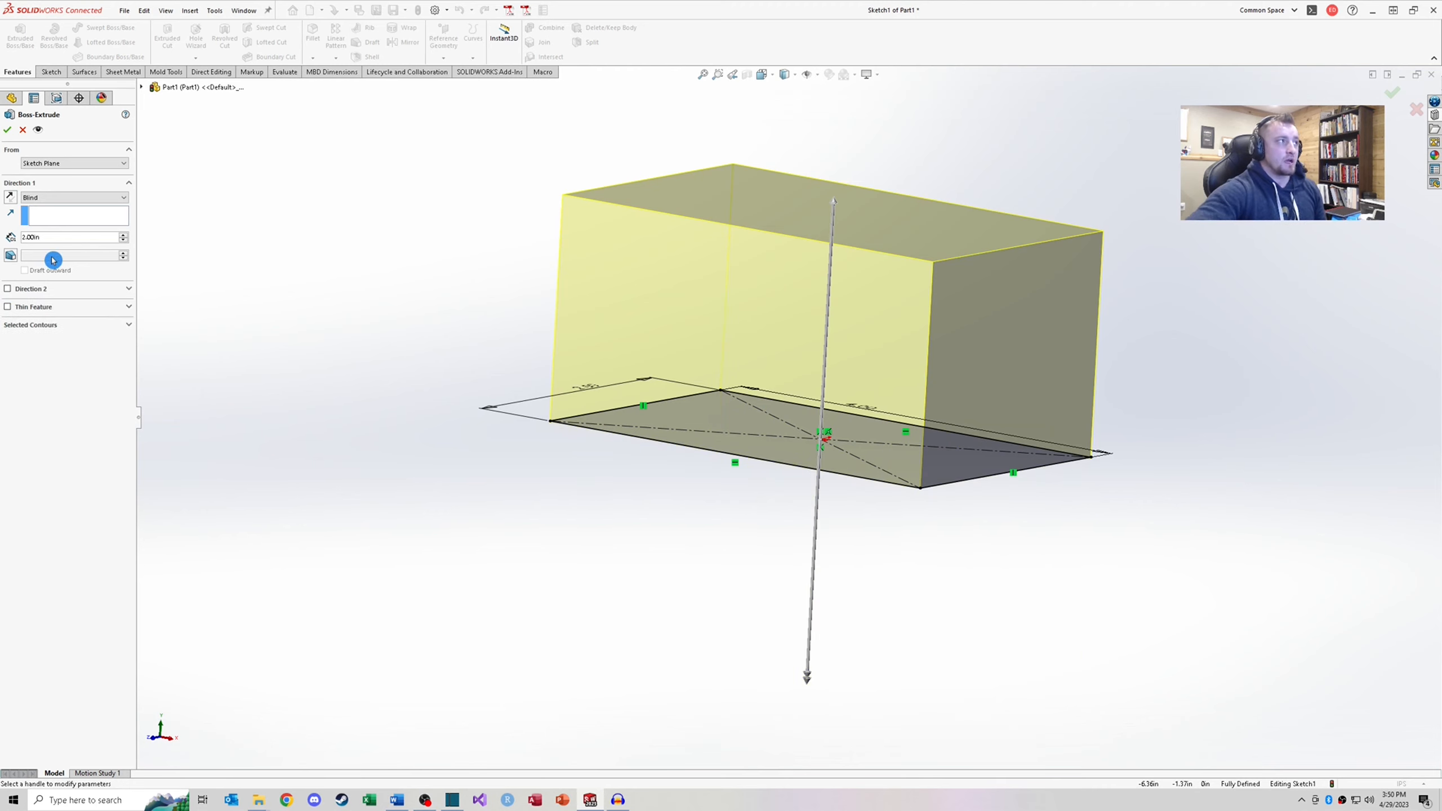
# Try the Mid Plane end condition for the extrusion, and return it to Blind
pyautogui.click(62, 200)
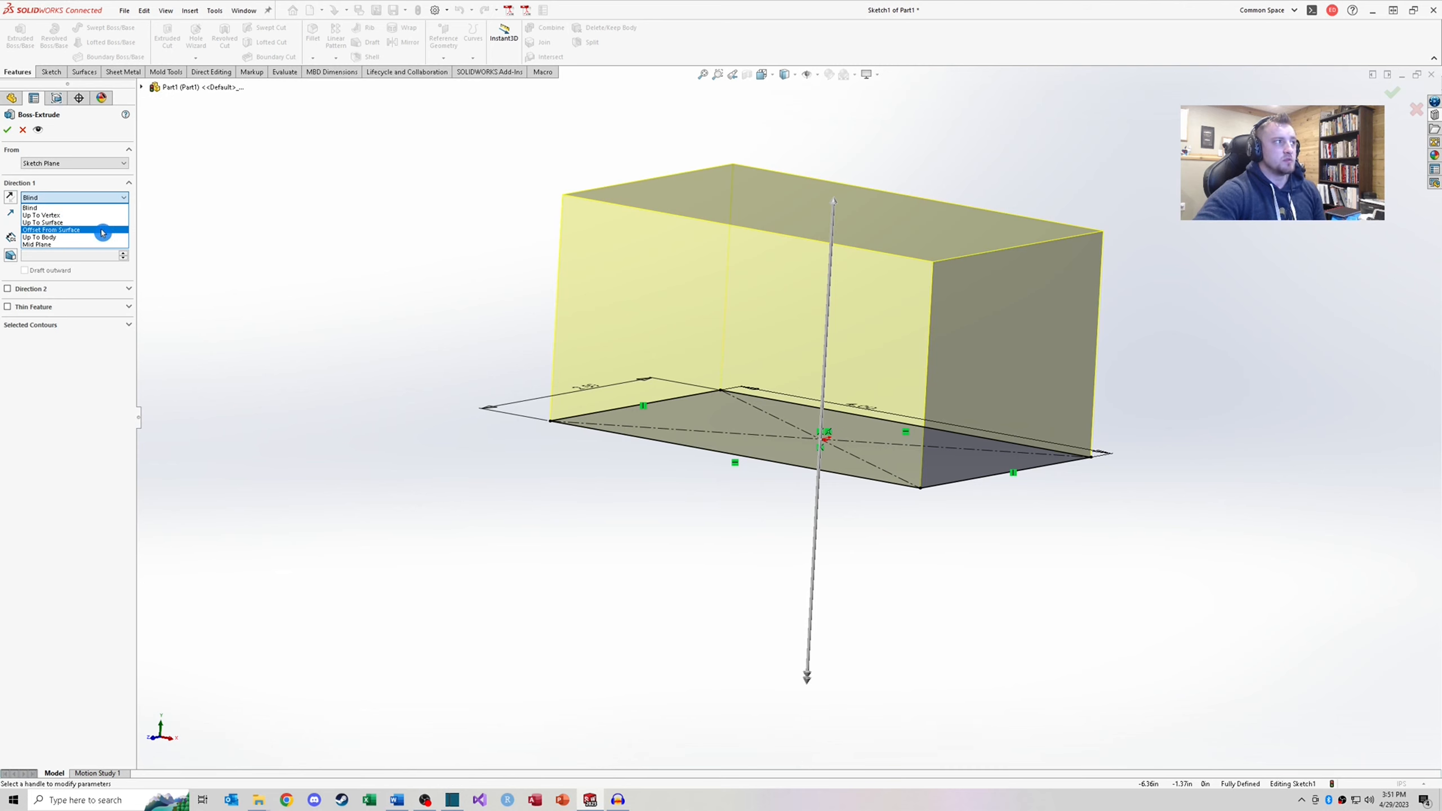
pyautogui.click(63, 245)
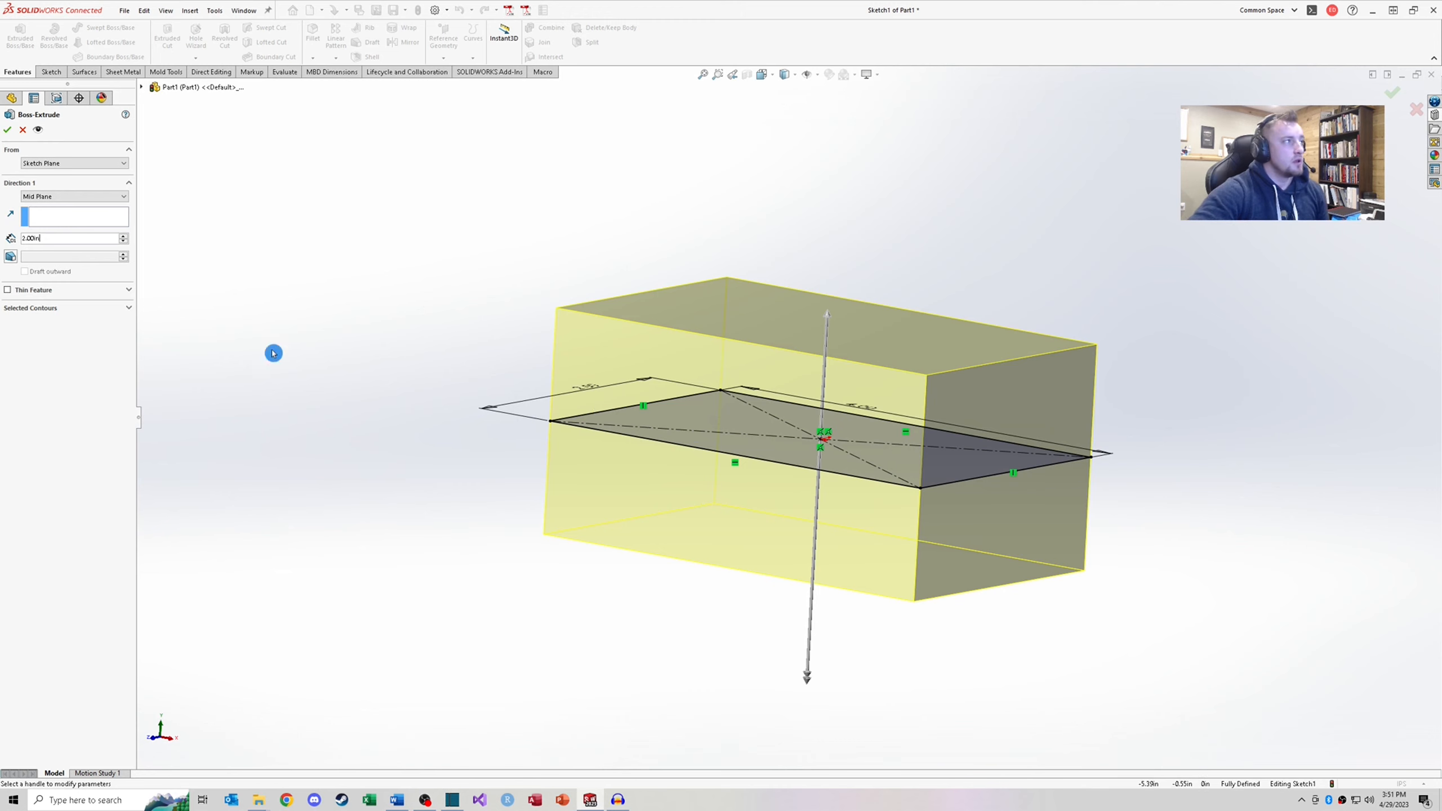
pyautogui.click(74, 196)
pyautogui.click(64, 207)
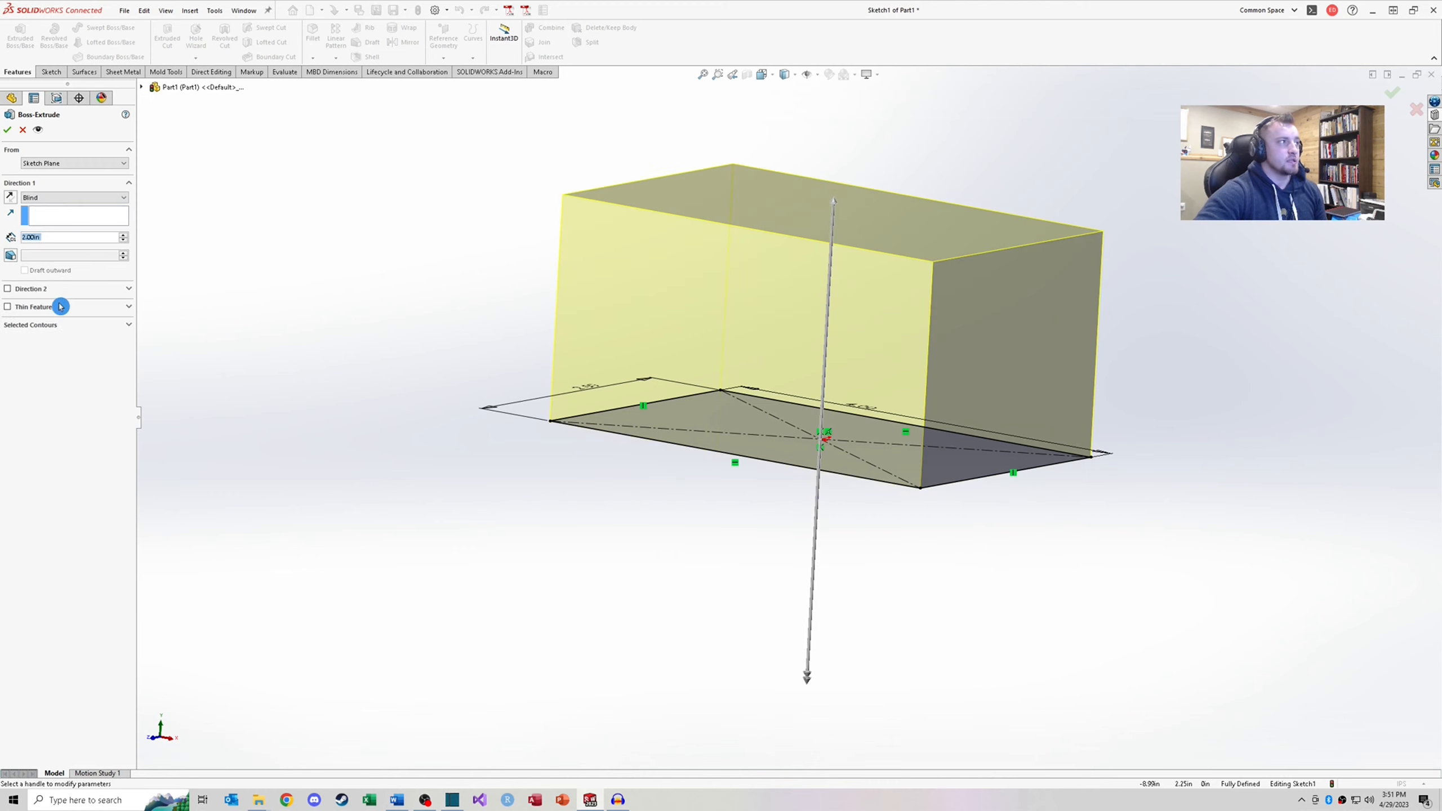
# Accept the 2 in blind extrusion to create the rectangular block
pyautogui.click(5, 131)
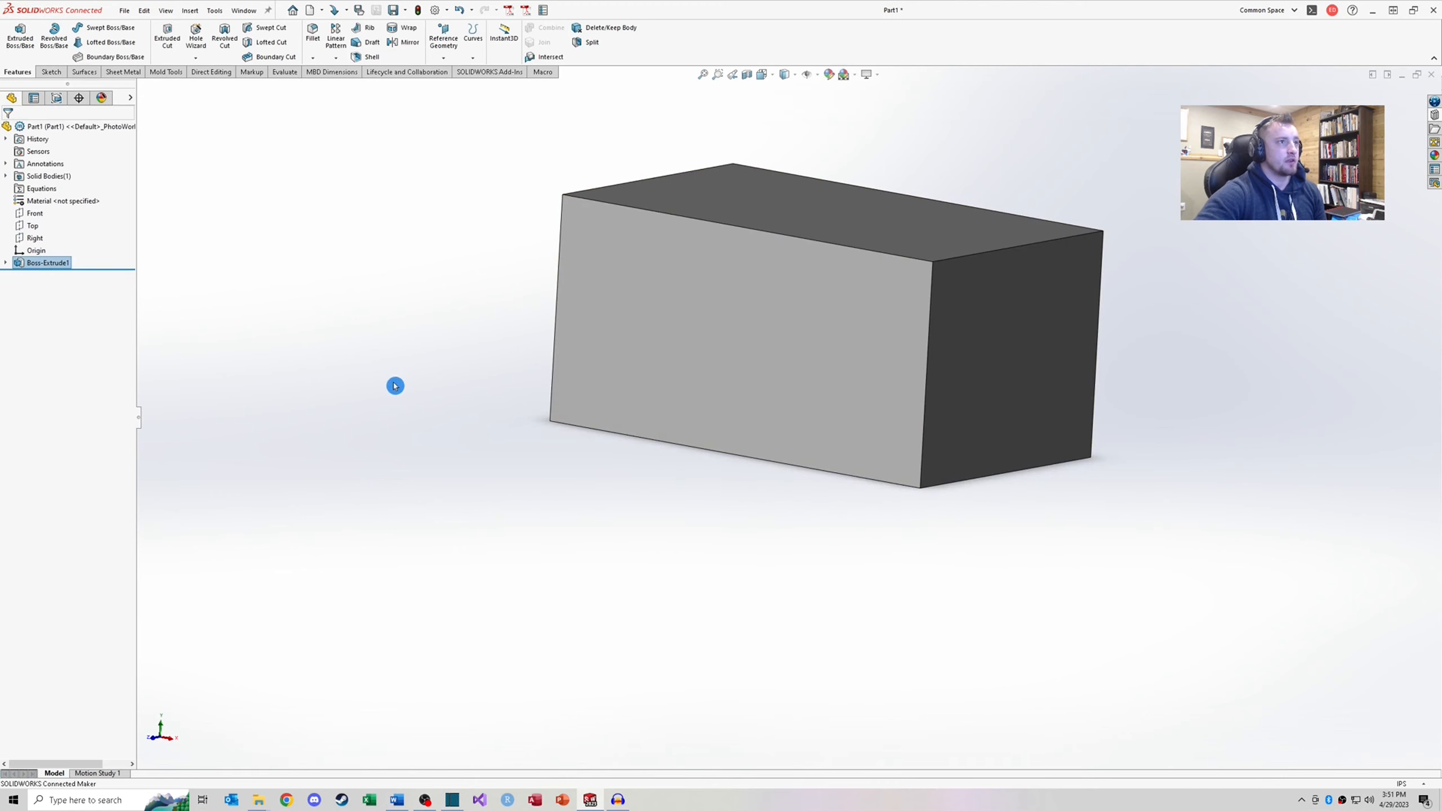
pyautogui.moveTo(528, 390); pyautogui.dragTo(527, 391, button='middle')
pyautogui.scroll(3, 1019, 258)
pyautogui.scroll(-2, 915, 212)
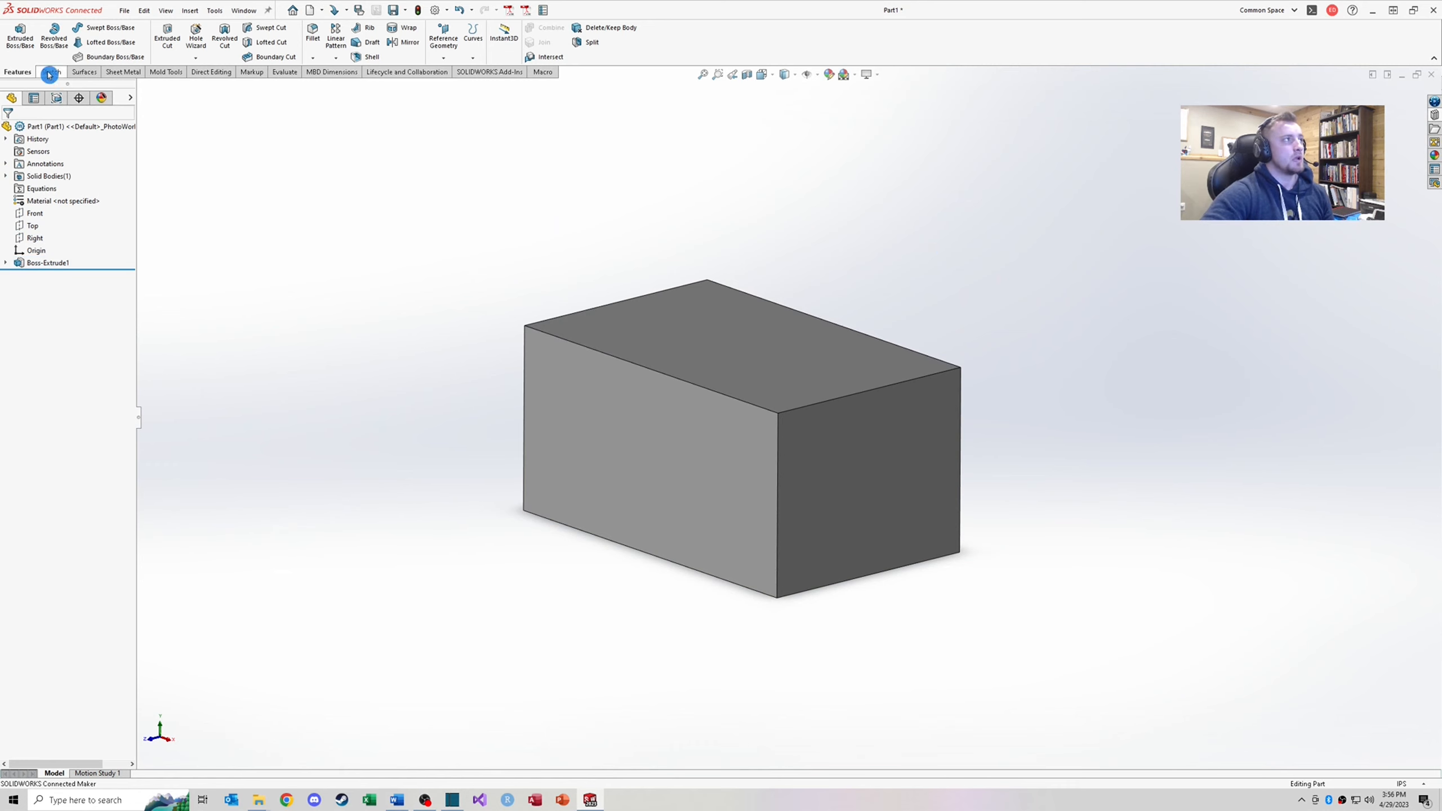
# Start a new extrusion sketch on the block's top face and draw a circle on each side of the origin, the left one about 0.35 in radius
pyautogui.click(24, 50)
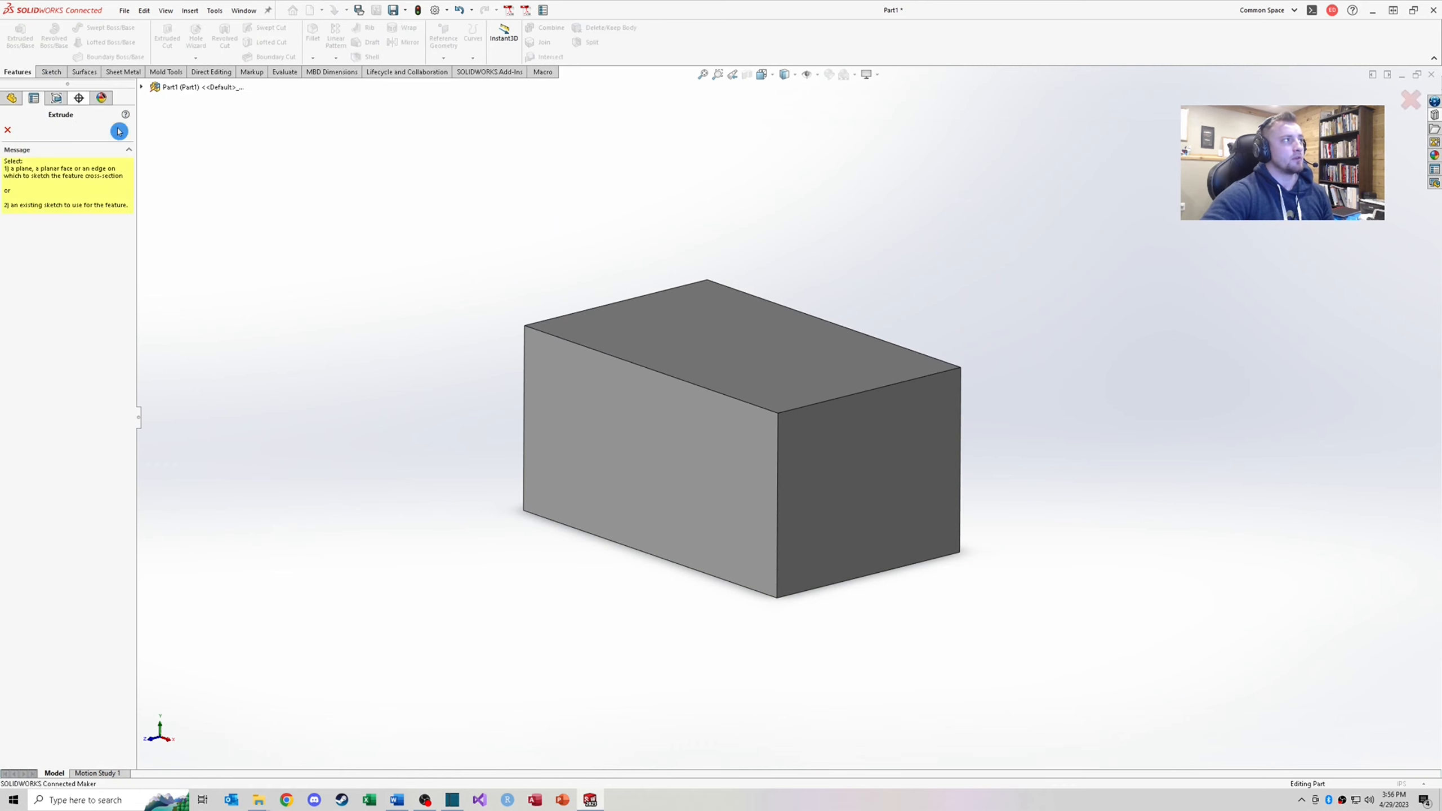
pyautogui.click(710, 366)
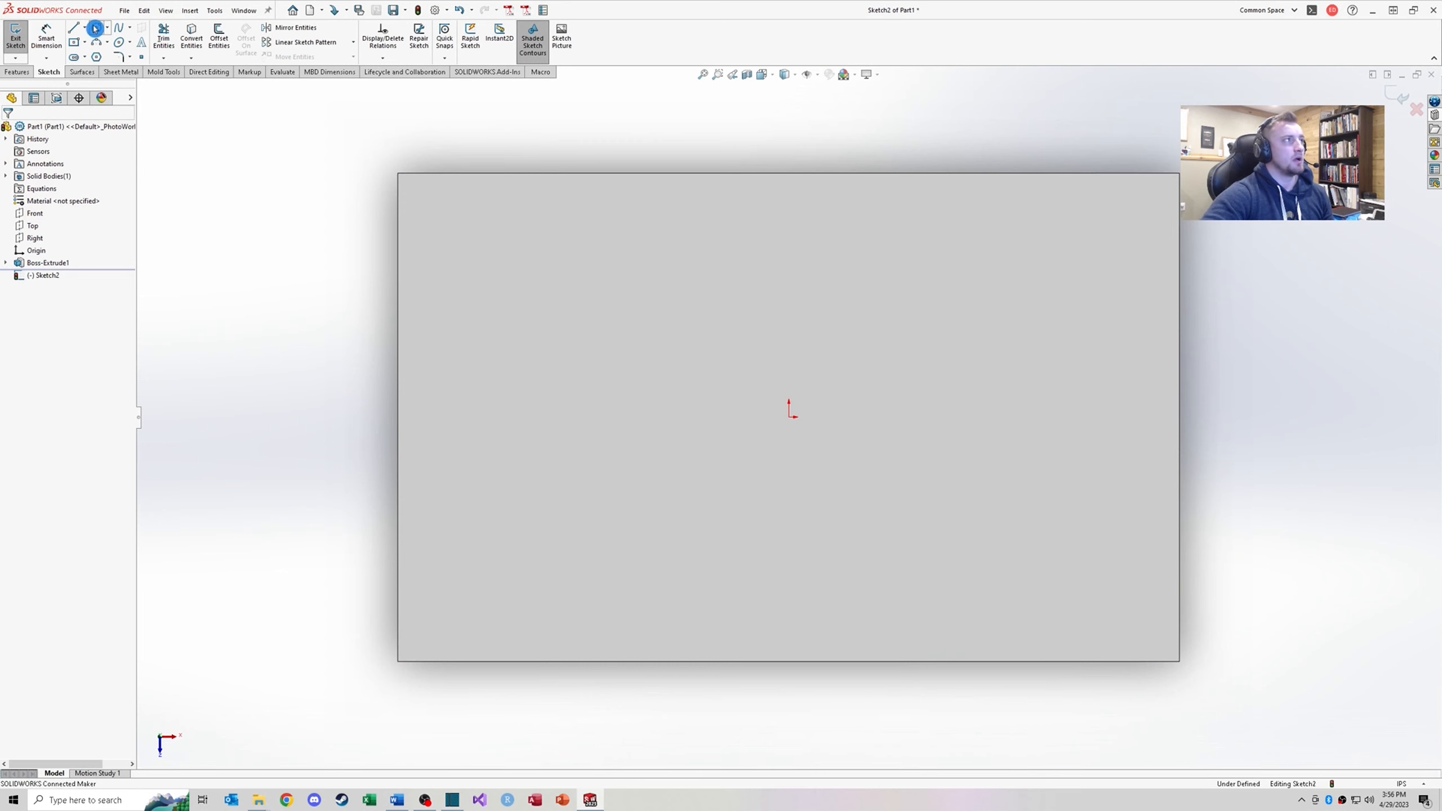
pyautogui.click(97, 28)
pyautogui.click(558, 411)
pyautogui.click(627, 411)
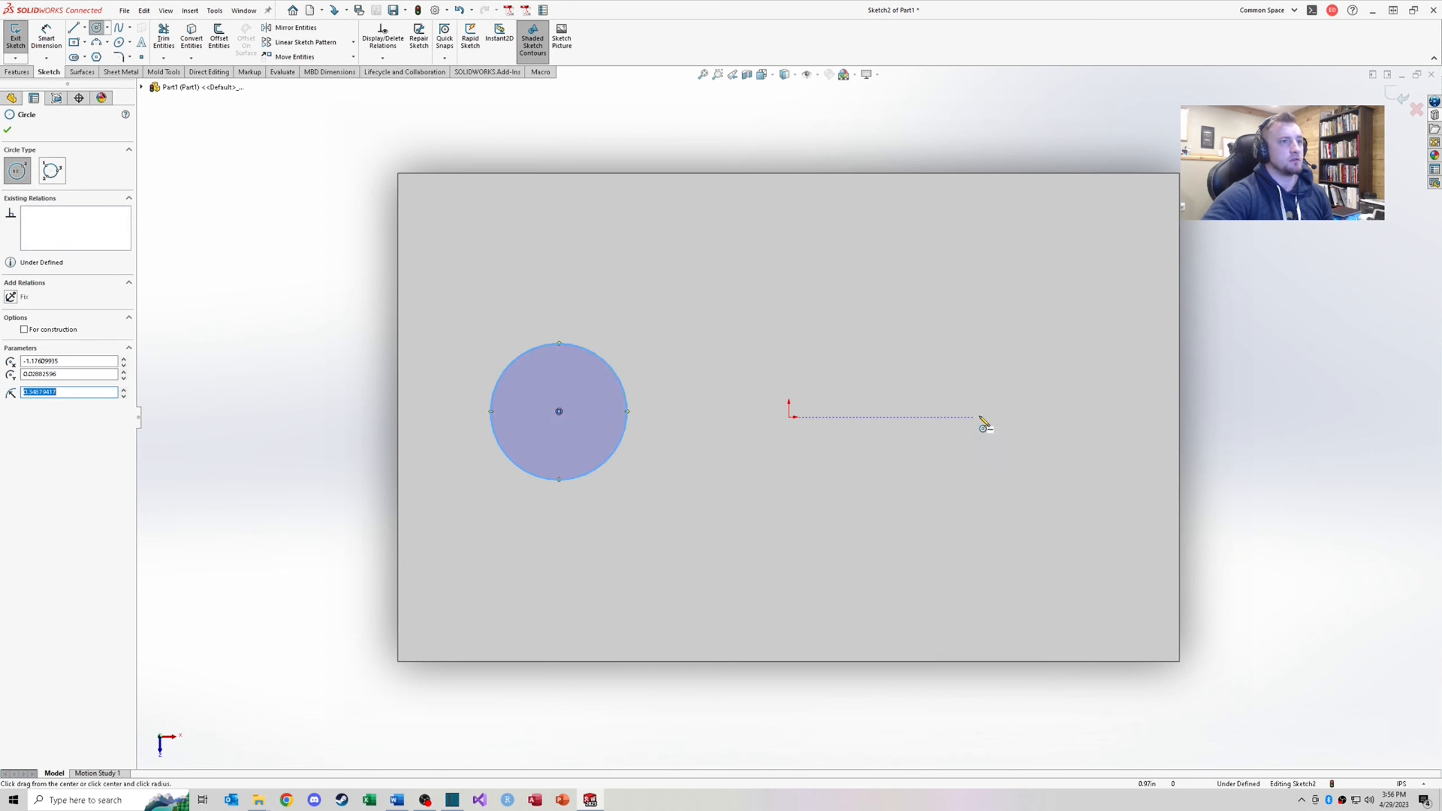
pyautogui.click(987, 417)
pyautogui.click(1049, 422)
pyautogui.press('Escape')
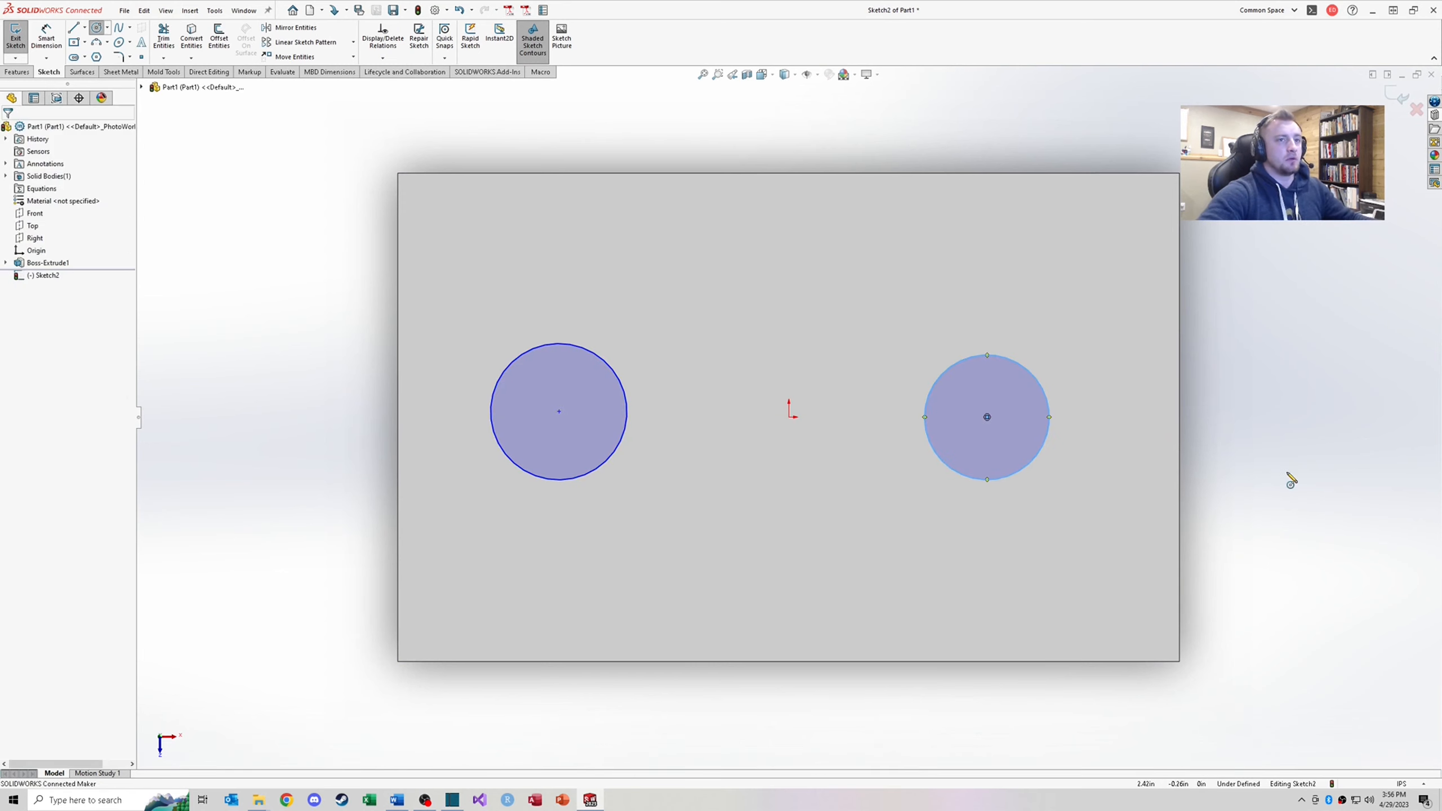
# Draw a construction centerline about 2.19 in long connecting the centers of the two circles
pyautogui.moveTo(1290, 474); pyautogui.dragTo(1266, 458, button='right')
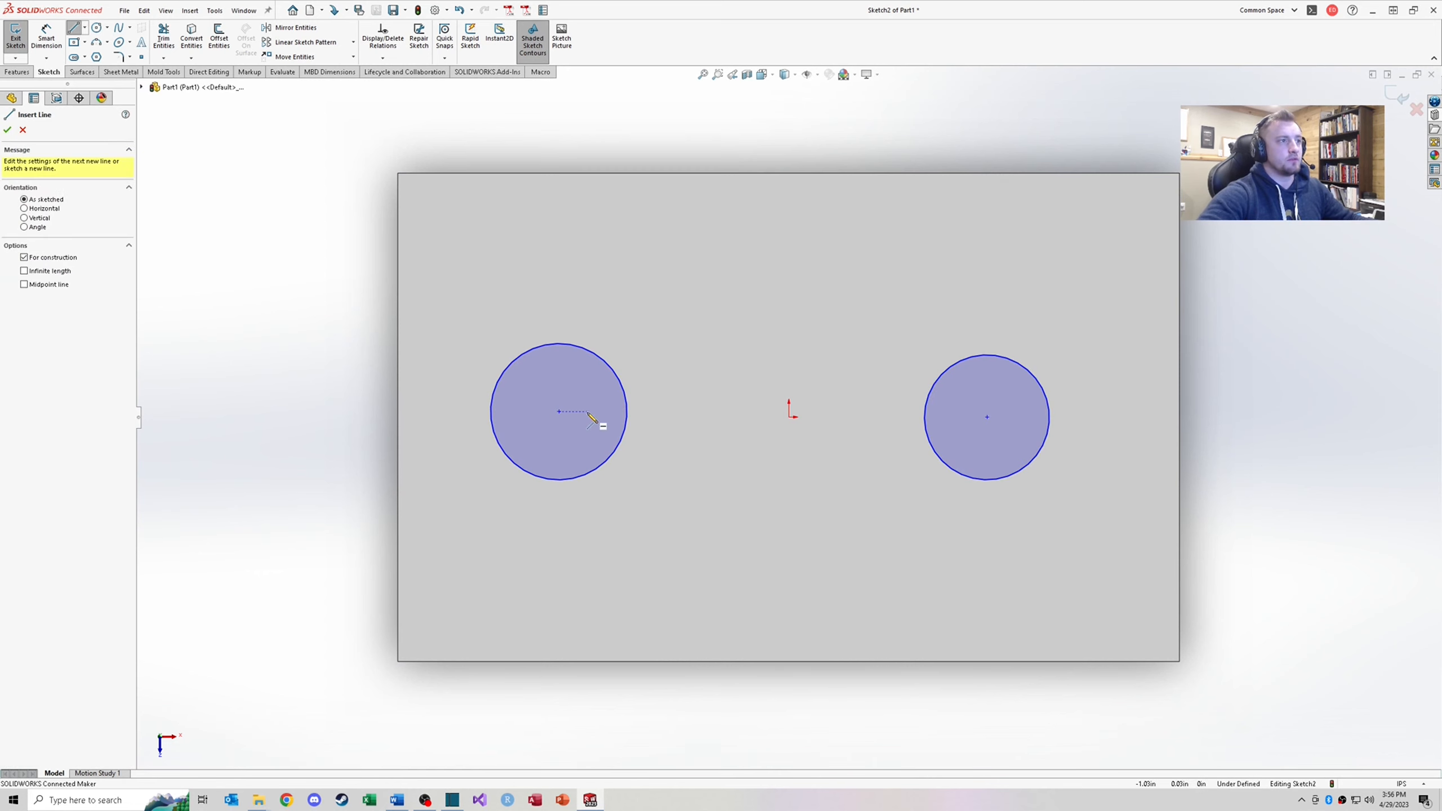
pyautogui.click(559, 411)
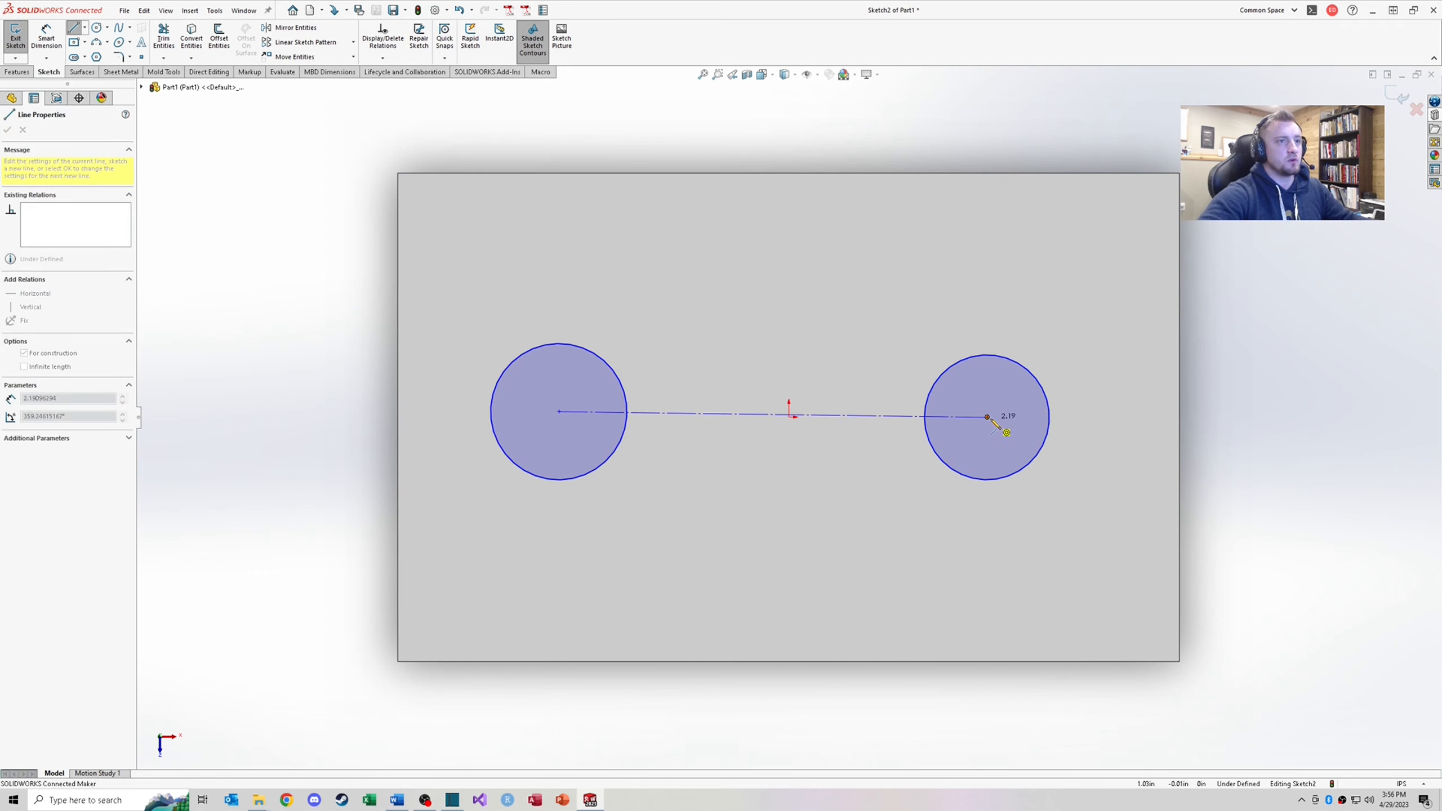
pyautogui.click(988, 417)
pyautogui.press('Escape')
# Make the centerline's midpoint coincident with the origin
pyautogui.click(774, 415)
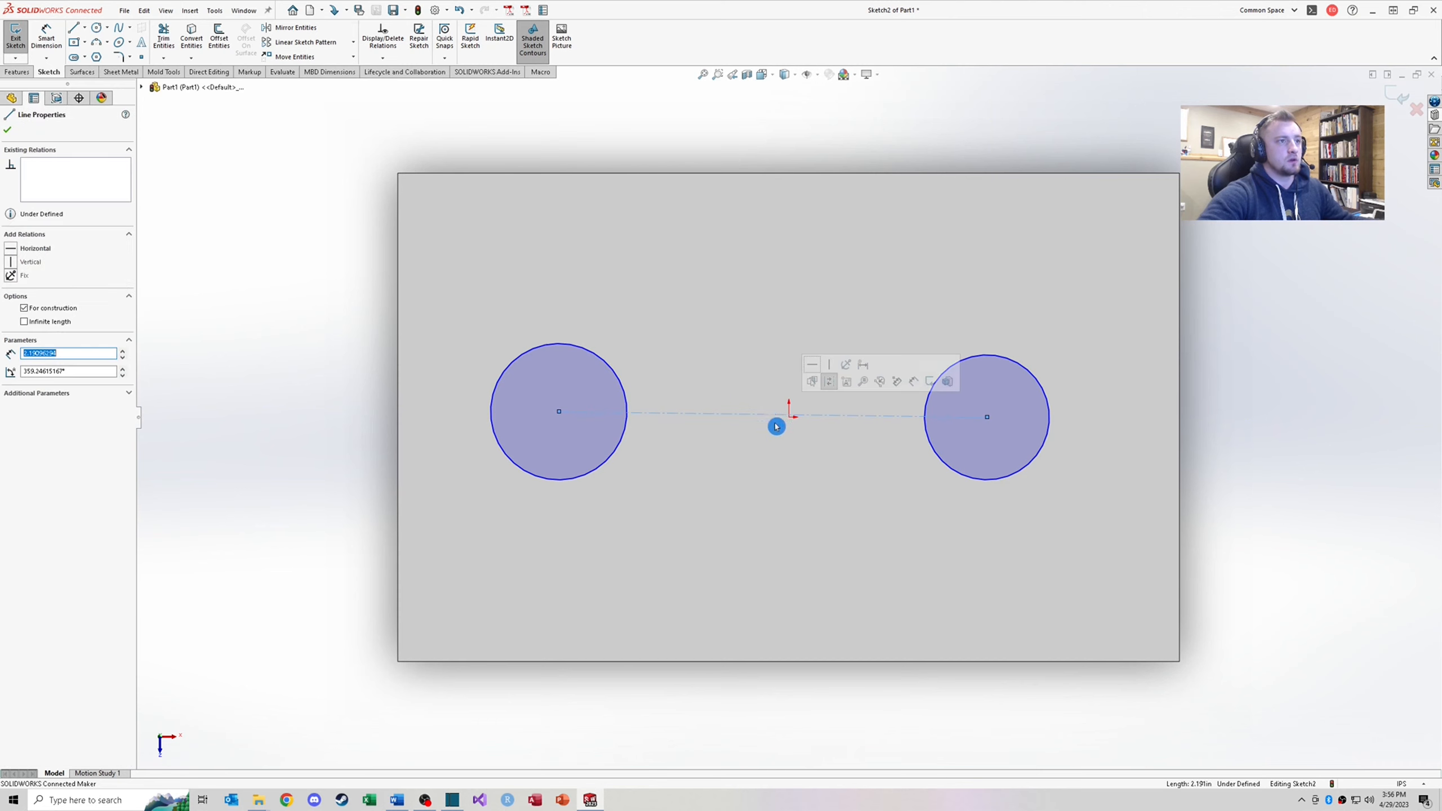
pyautogui.rightClick(771, 416)
pyautogui.click(808, 423)
pyautogui.keyDown('ctrl'); pyautogui.click(789, 417); pyautogui.keyUp('ctrl')
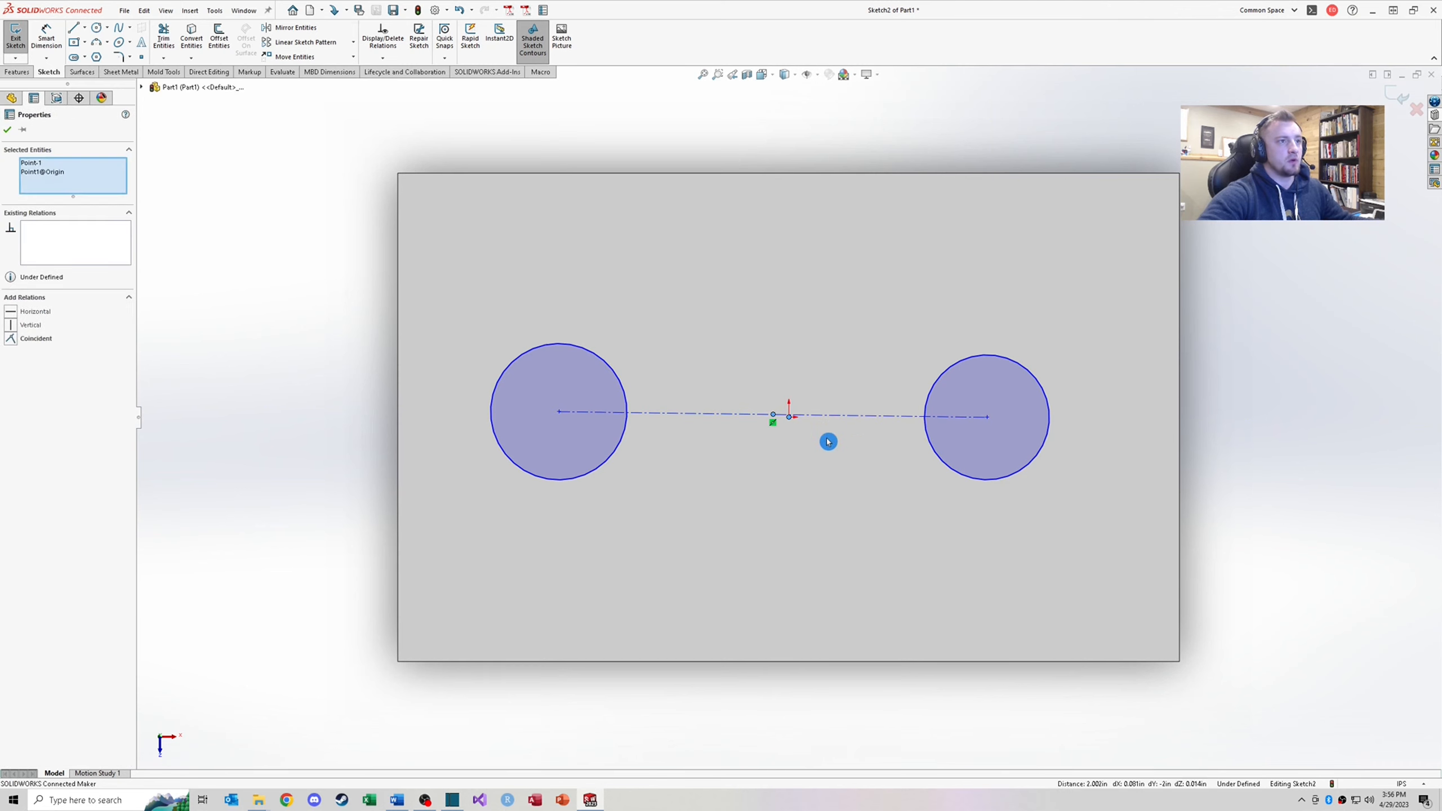
pyautogui.click(12, 339)
pyautogui.press('Escape')
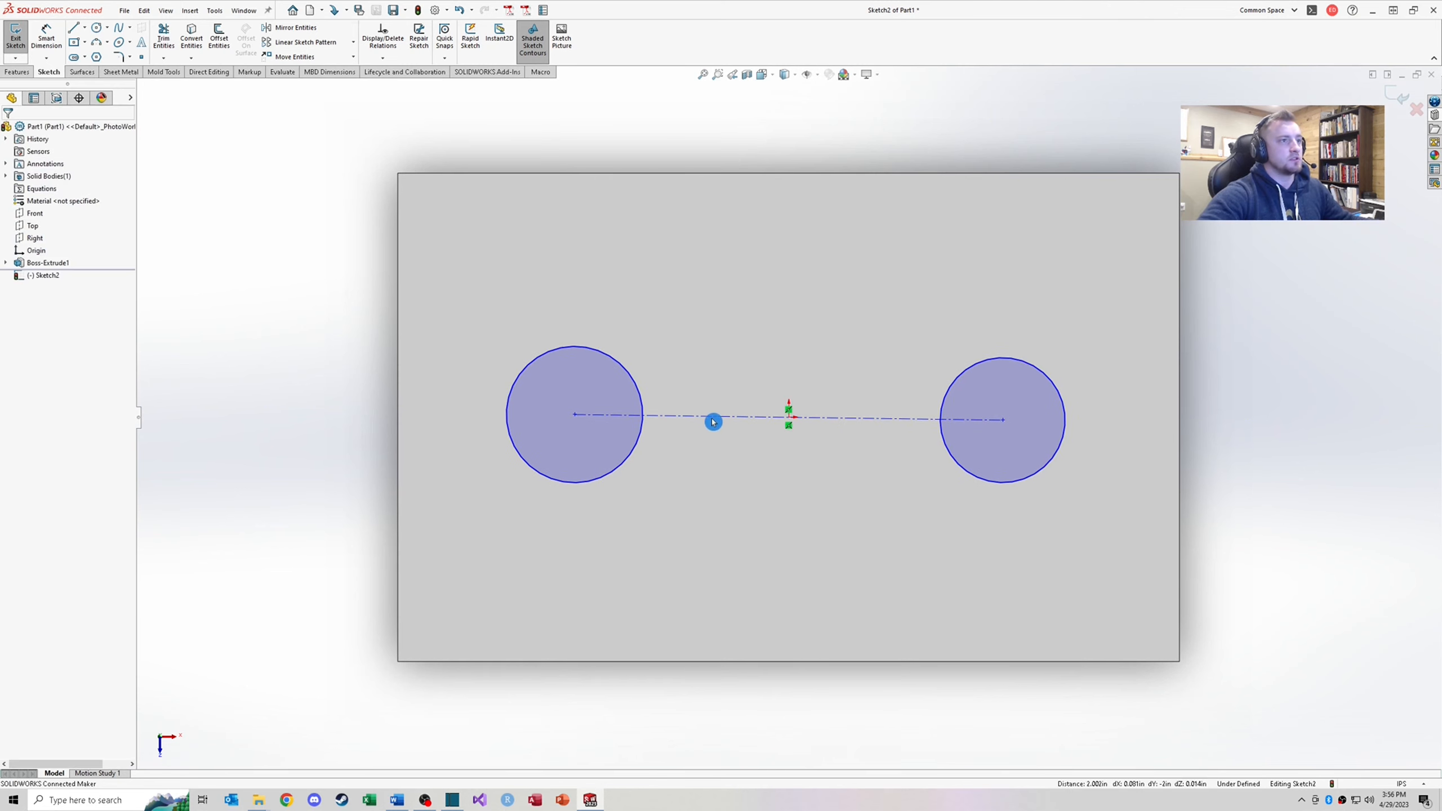
# Make the construction centerline between the circles horizontal and dimension its length at 2 in
pyautogui.click(728, 421)
pyautogui.click(754, 362)
pyautogui.moveTo(864, 564); pyautogui.dragTo(867, 423, button='right')
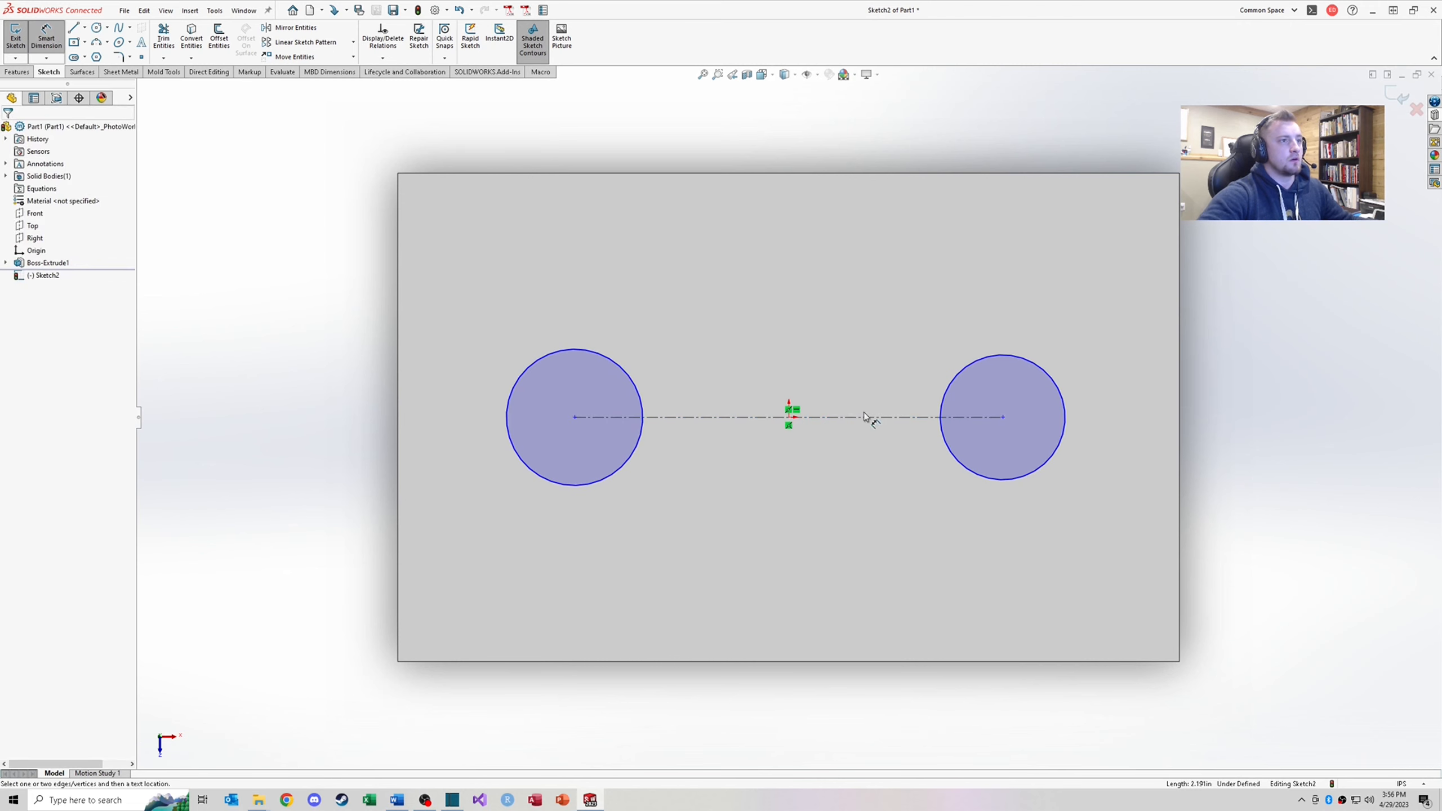
pyautogui.click(867, 418)
pyautogui.click(876, 736)
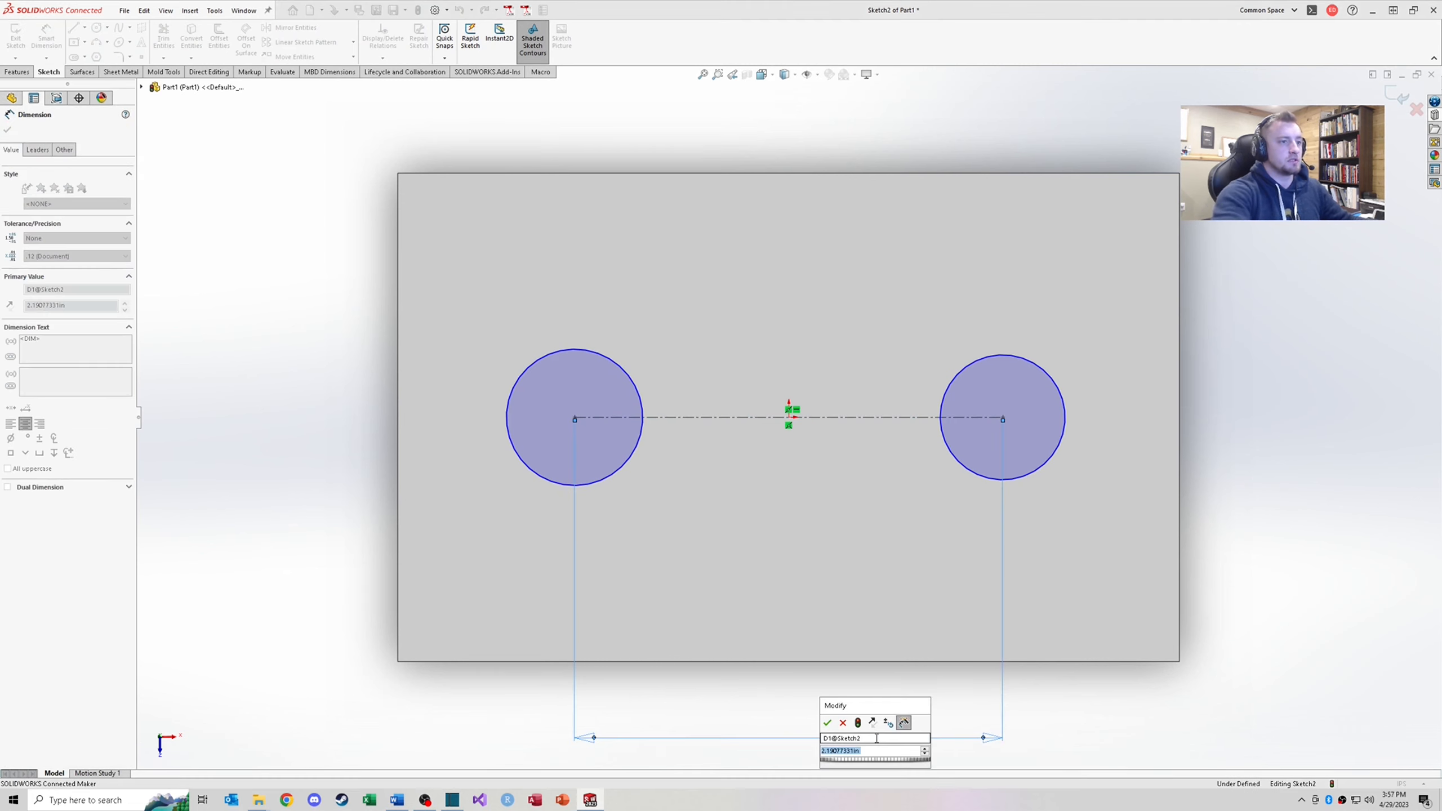
pyautogui.write('2')
pyautogui.press('Return')
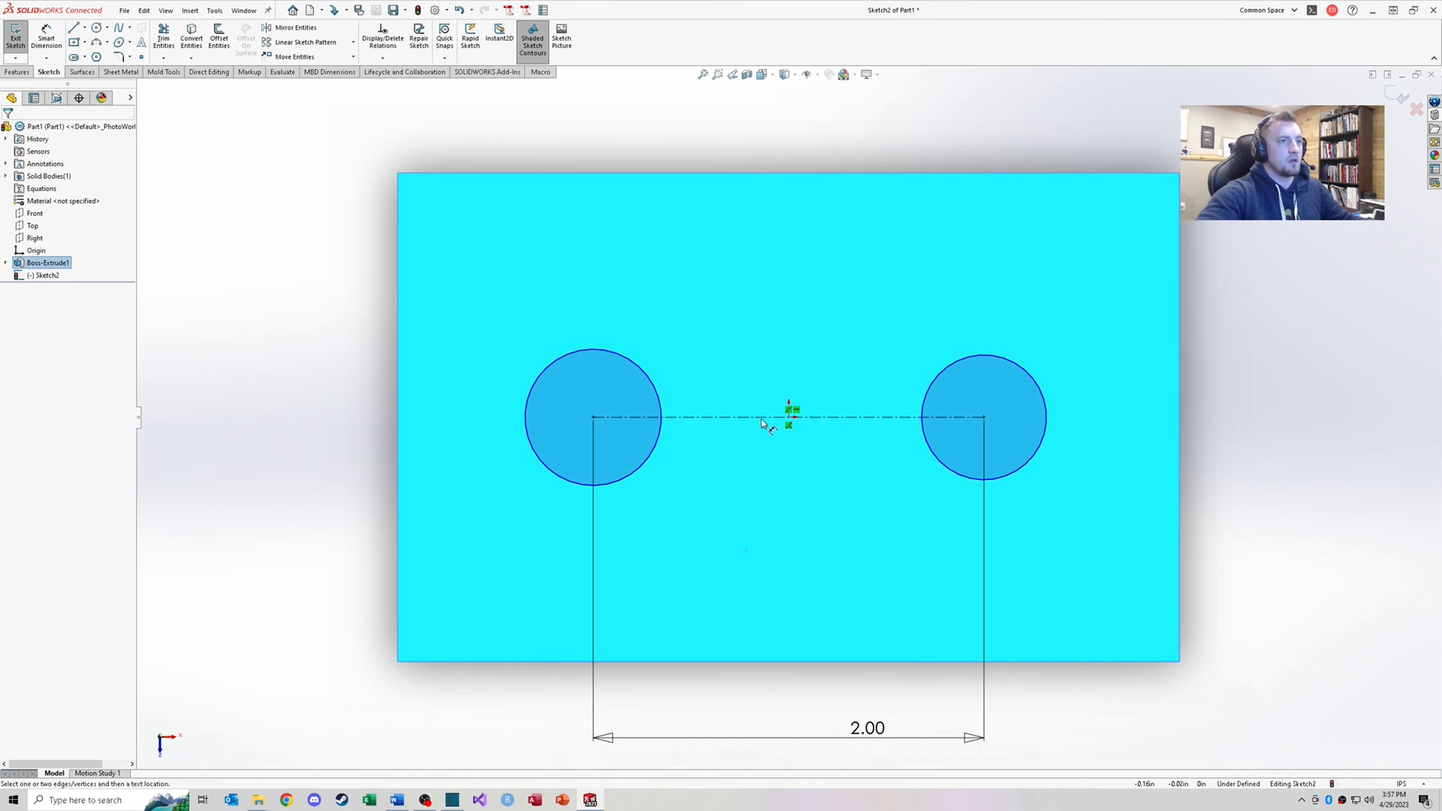
# Dimension the diameter of the circle right of the origin at 1 in
pyautogui.click(1004, 359)
pyautogui.click(1240, 324)
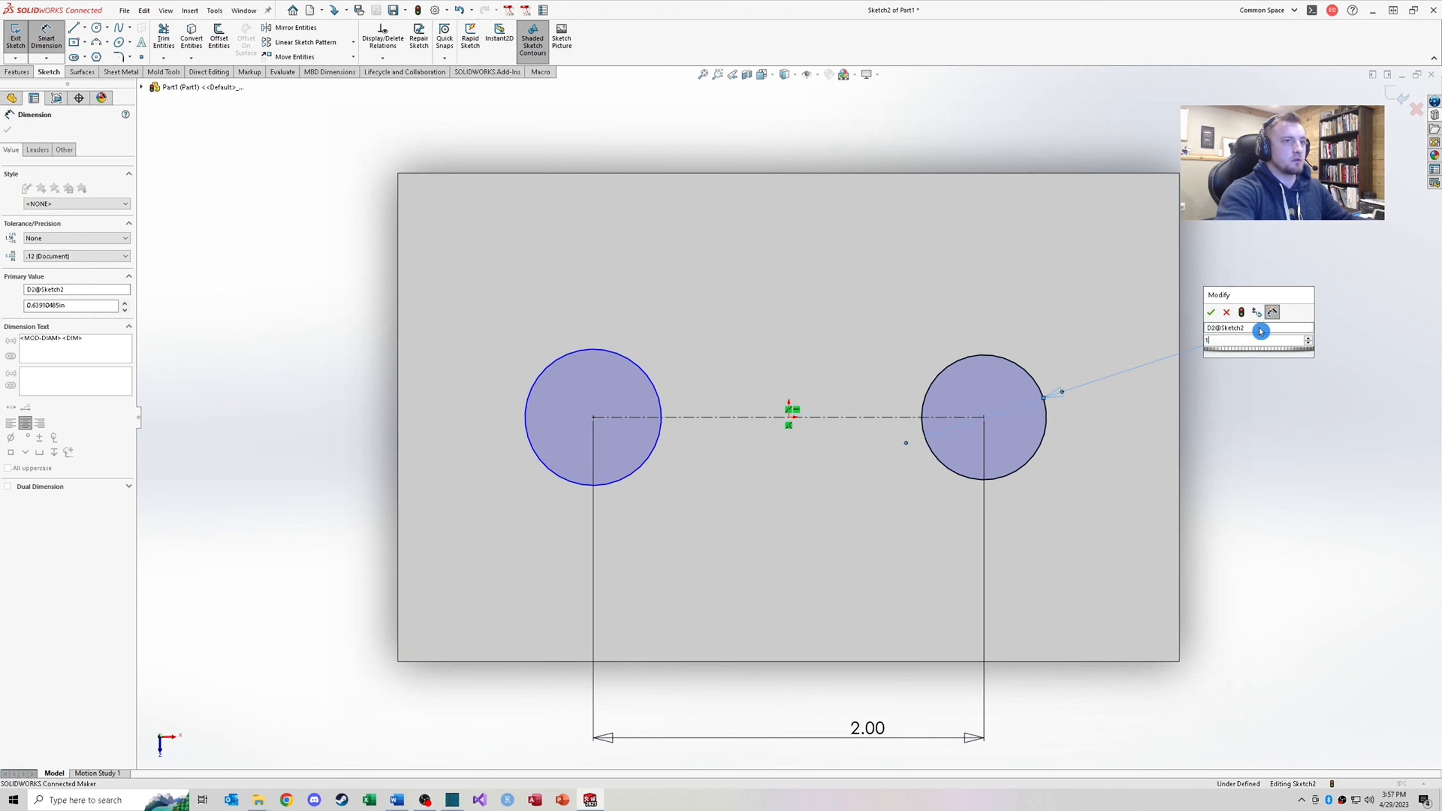
pyautogui.write('1')
pyautogui.press('Return')
pyautogui.press('Escape')
# Add an equal relation between the two circles so they share the same diameter
pyautogui.click(932, 337)
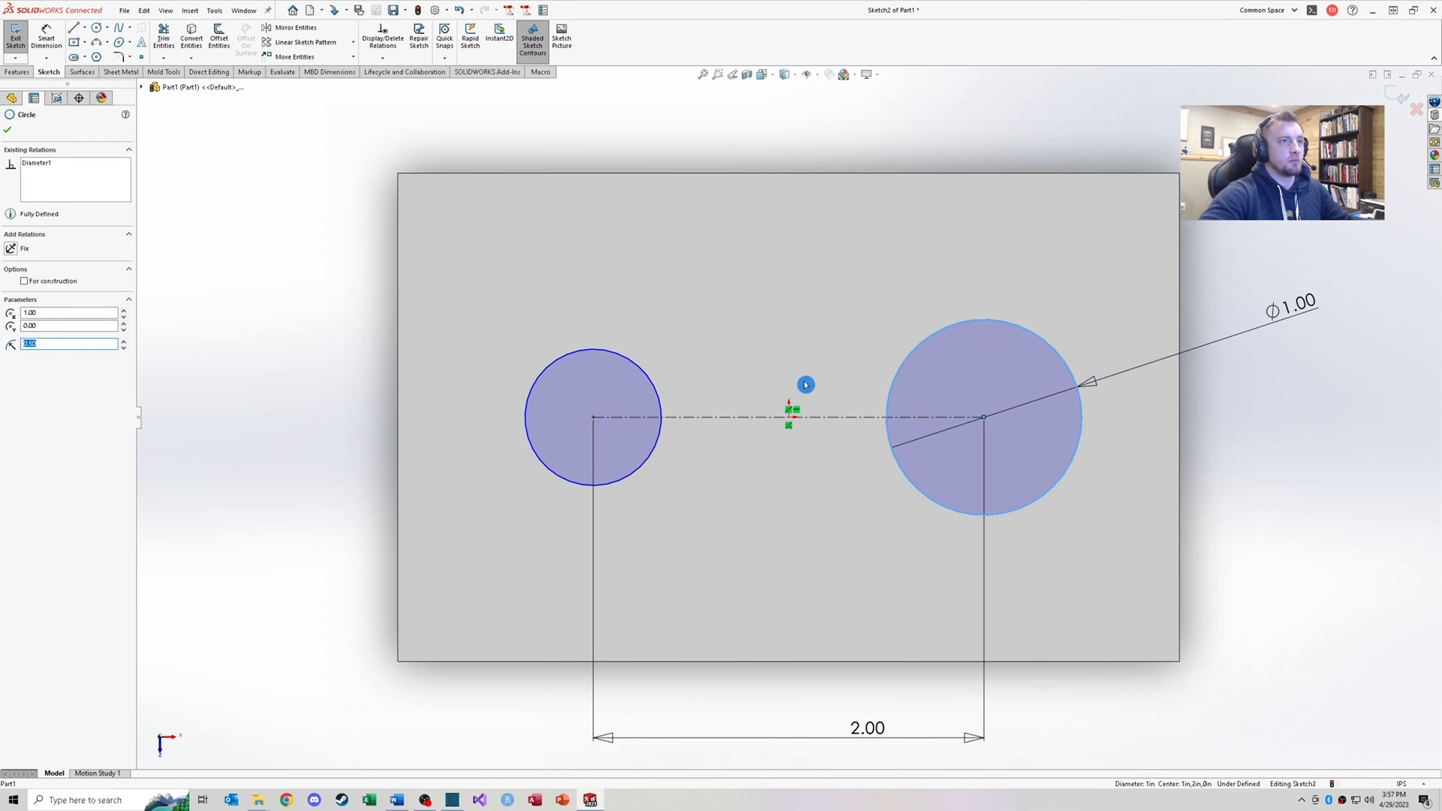
pyautogui.keyDown('ctrl'); pyautogui.click(590, 353); pyautogui.keyUp('ctrl')
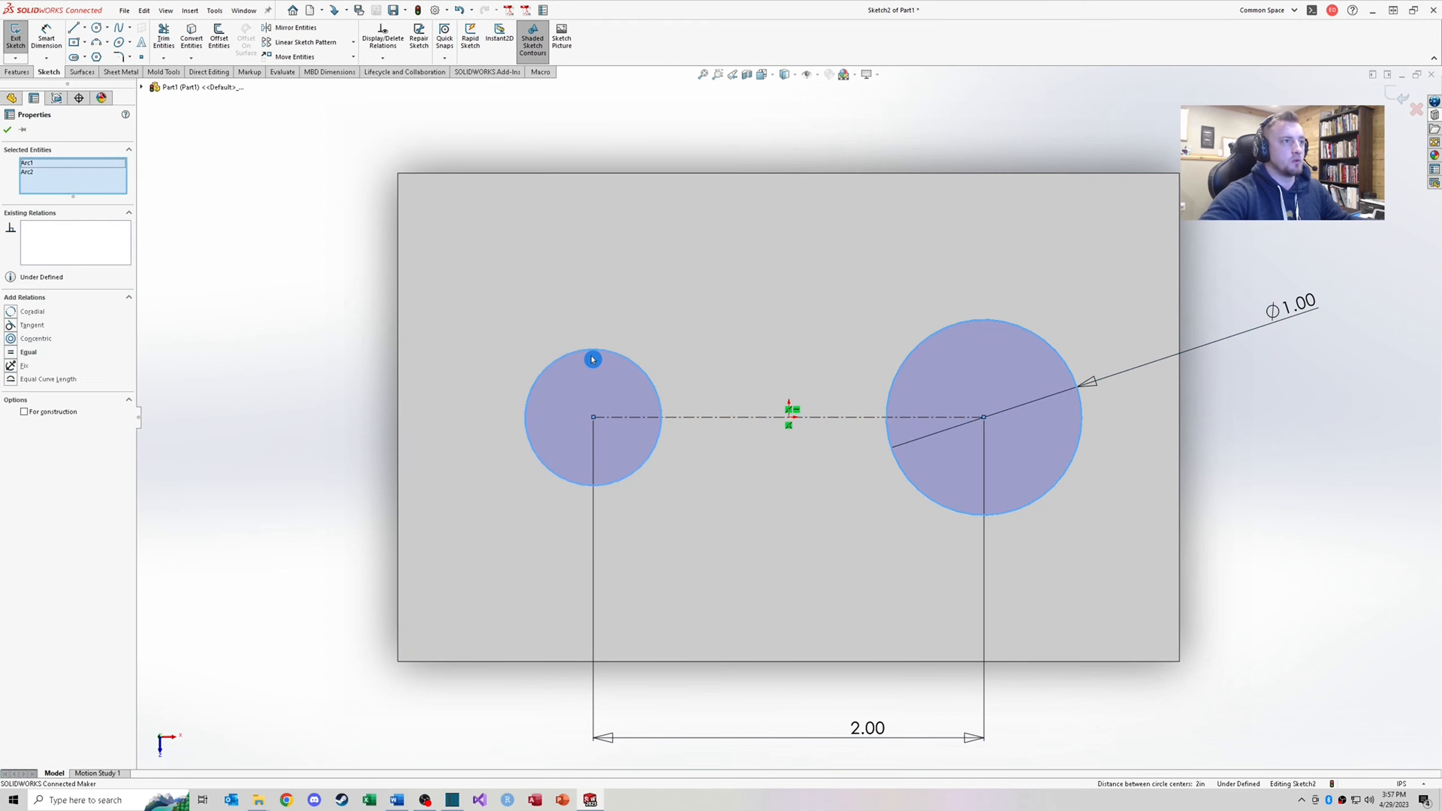
pyautogui.click(13, 353)
pyautogui.press('Escape')
# Finish the circle sketch and set its blind extrusion depth to 0.5 in
pyautogui.hotkey('ctrl', '7')
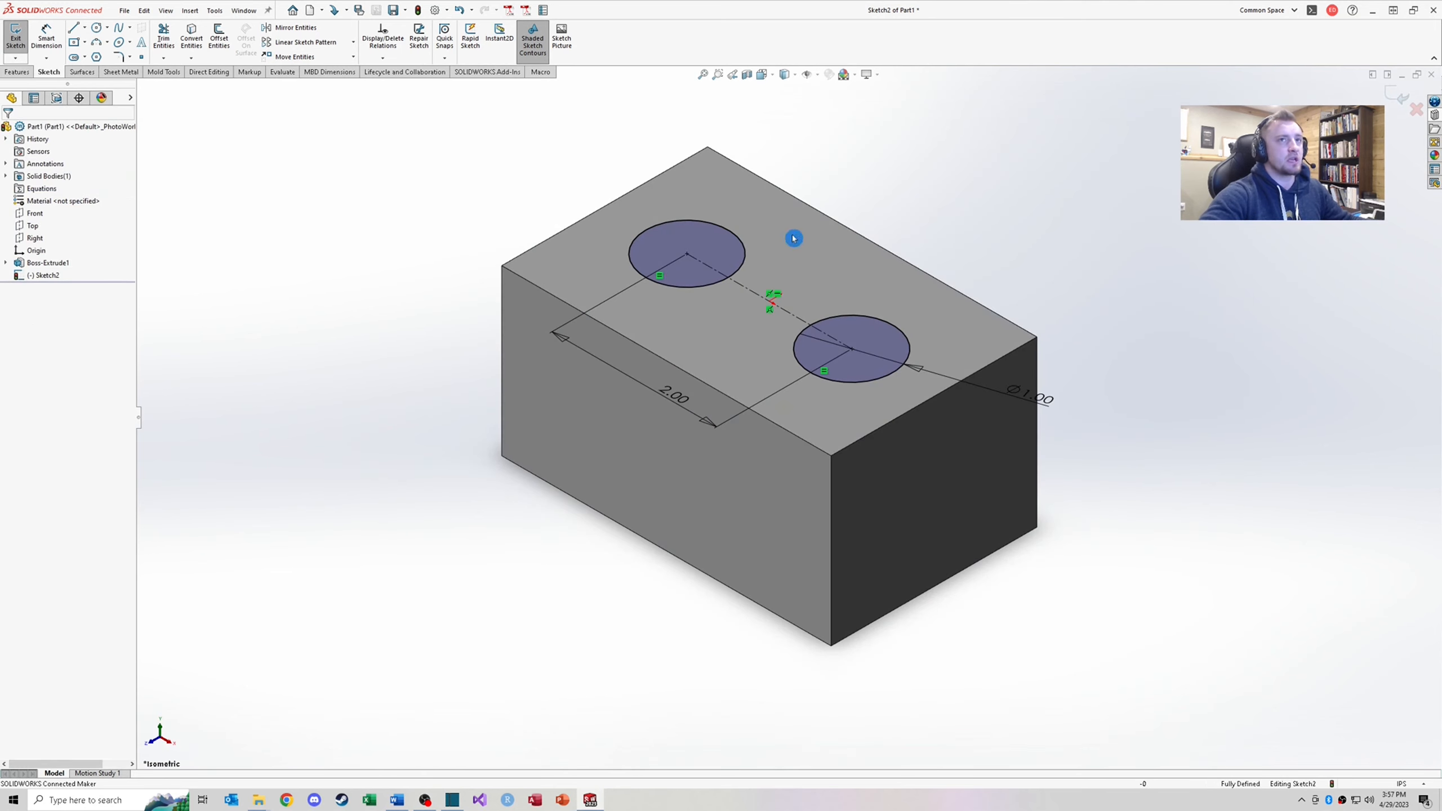
pyautogui.click(17, 72)
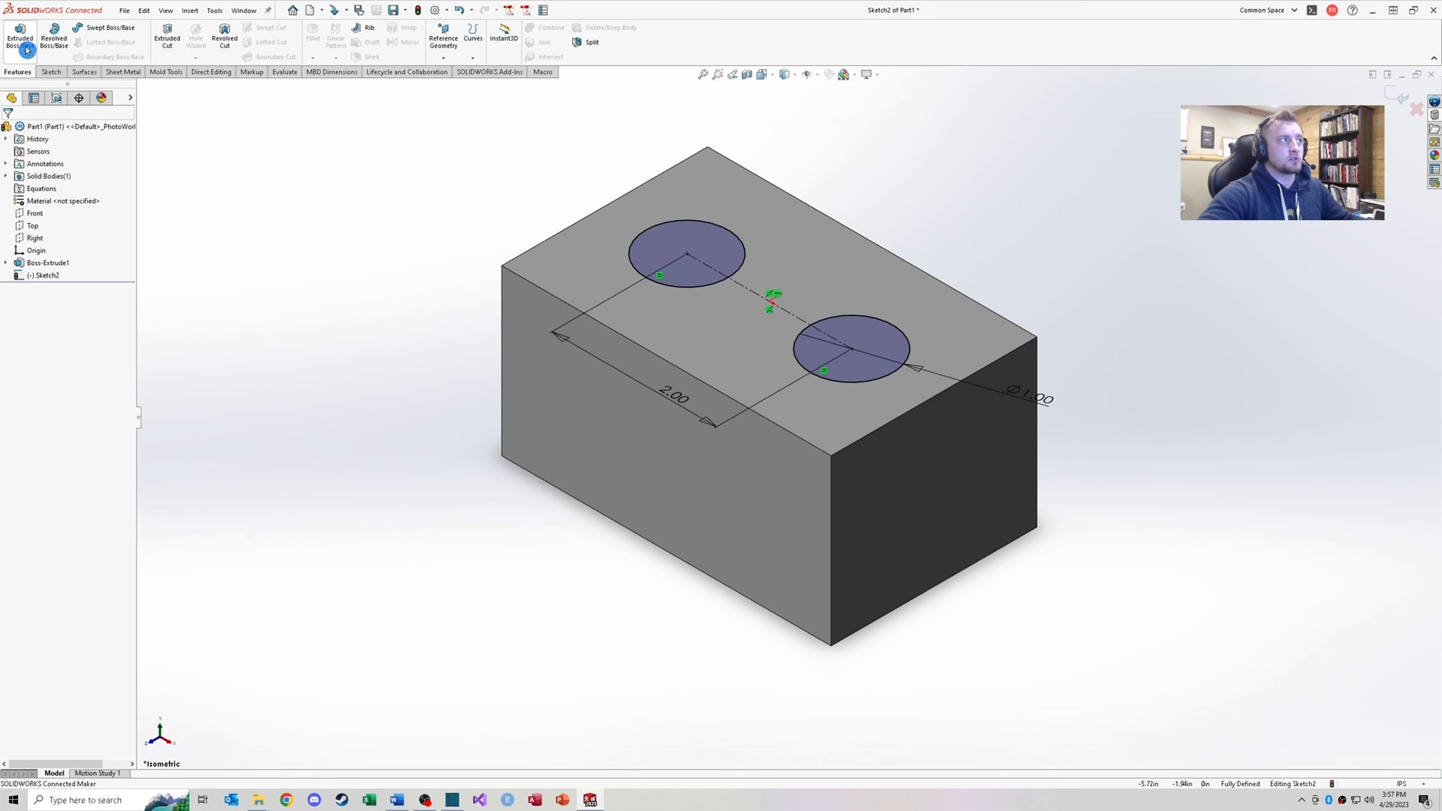
pyautogui.click(1393, 98)
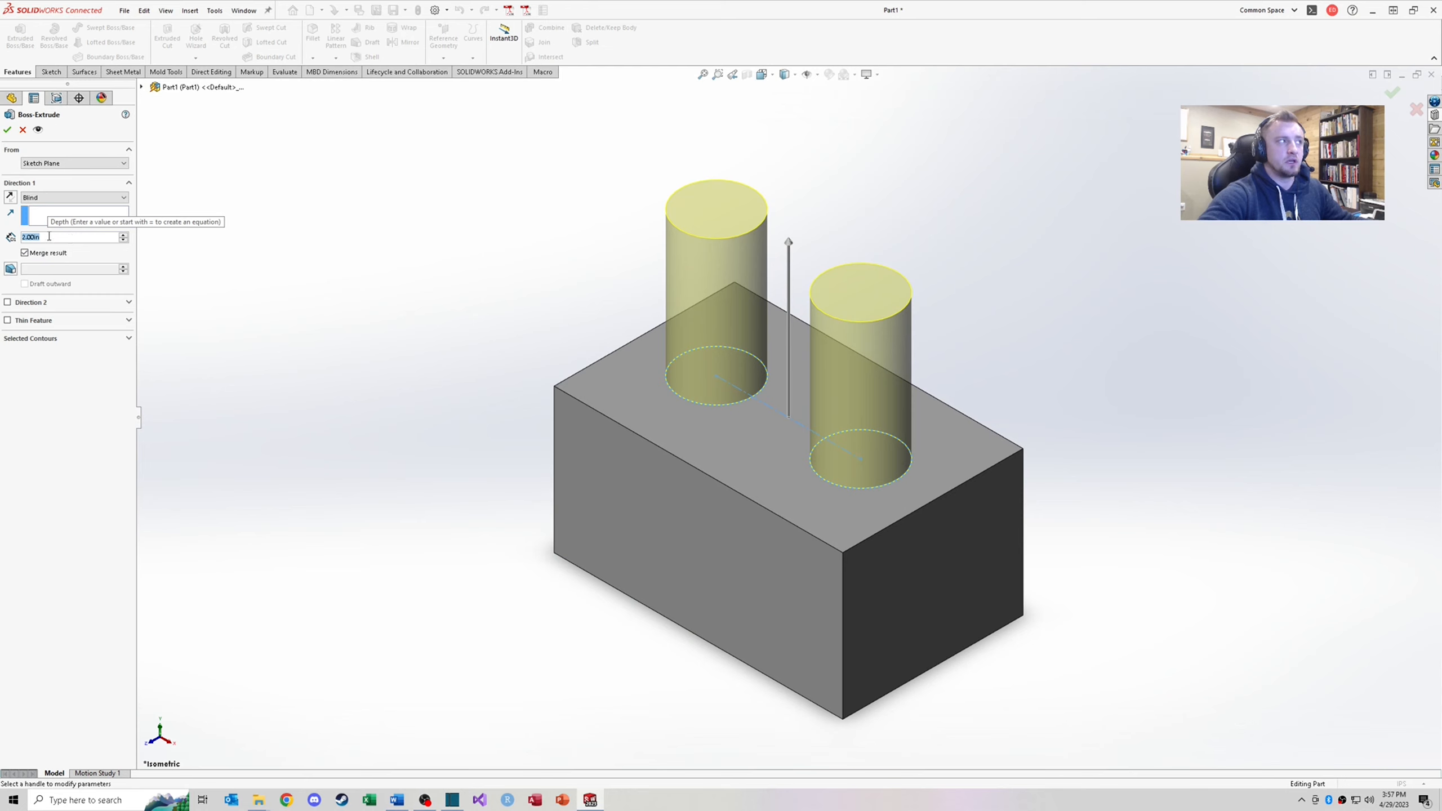
pyautogui.click(45, 217)
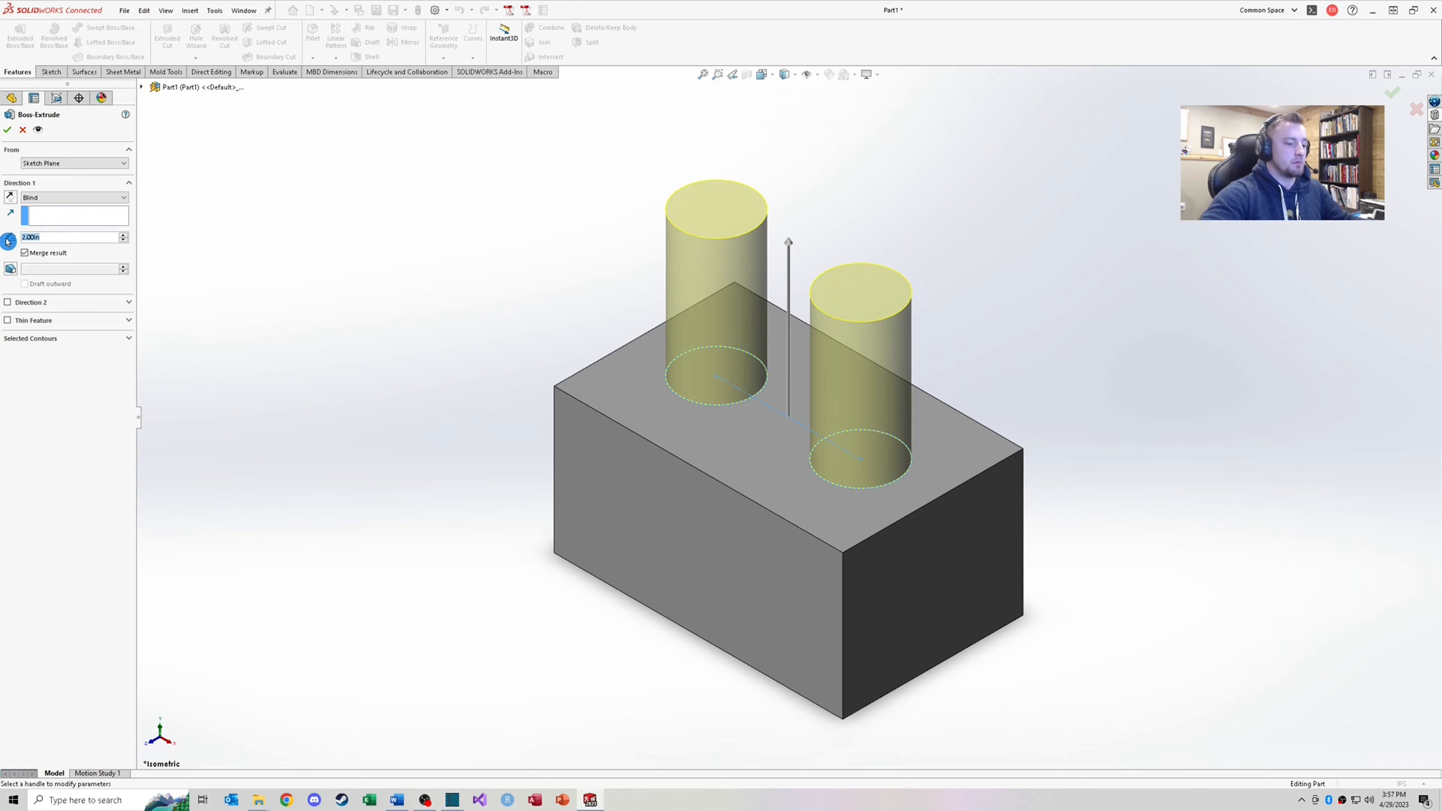
pyautogui.write('0.5')
pyautogui.press('Return')
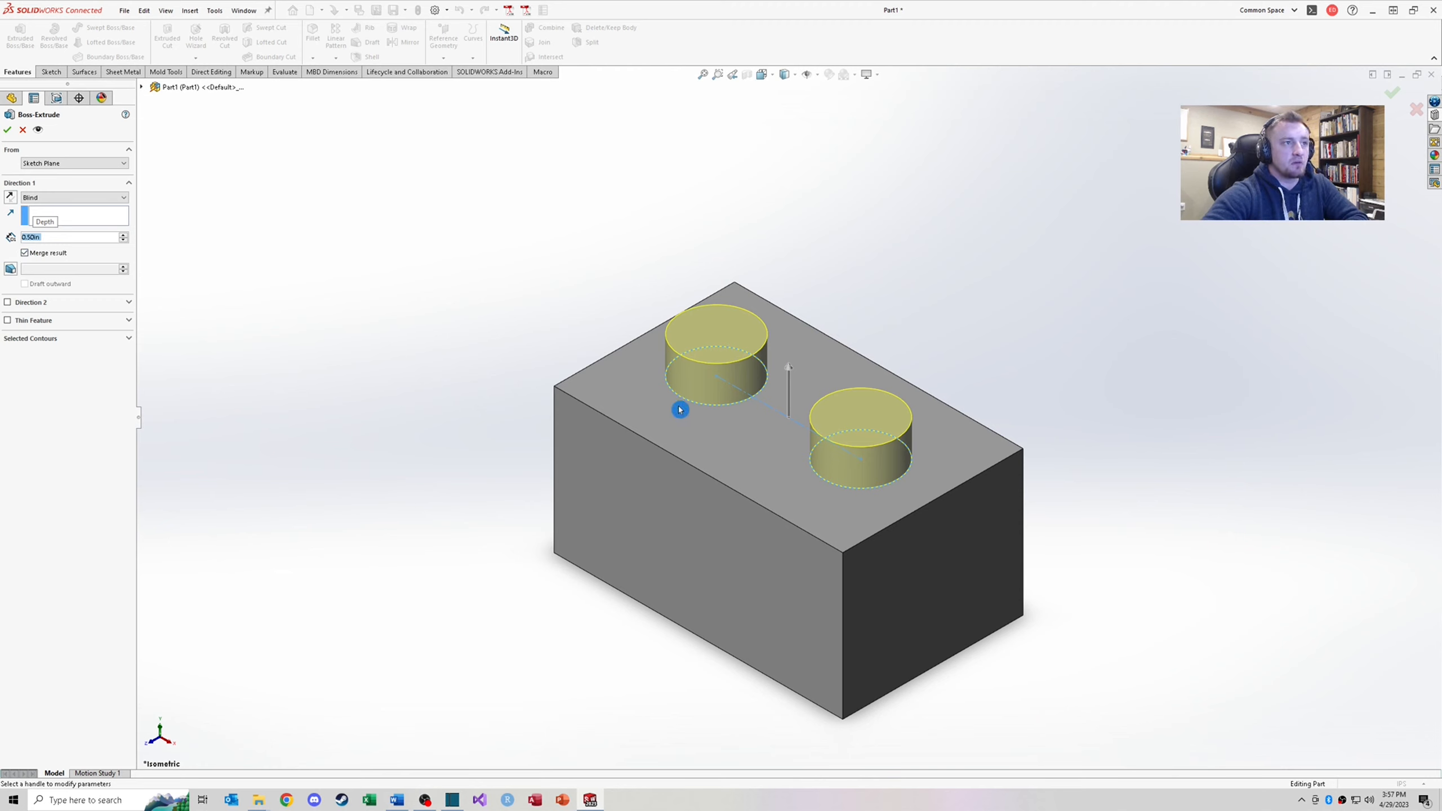
# Try using the individual circle regions as extrusion contours in place of the whole sketch, adding and removing the second circle's region
pyautogui.moveTo(731, 441); pyautogui.dragTo(674, 373, button='middle')
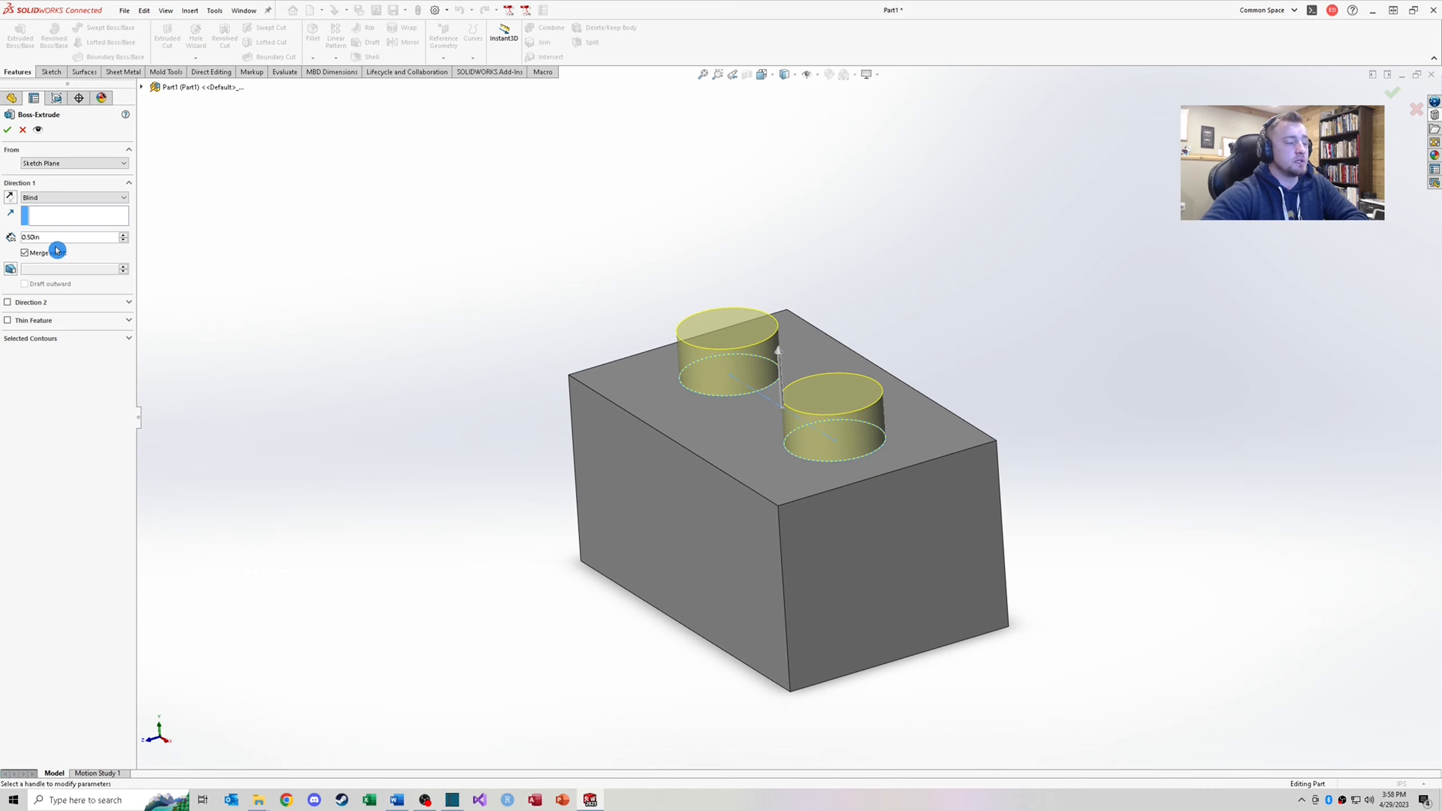
pyautogui.click(128, 339)
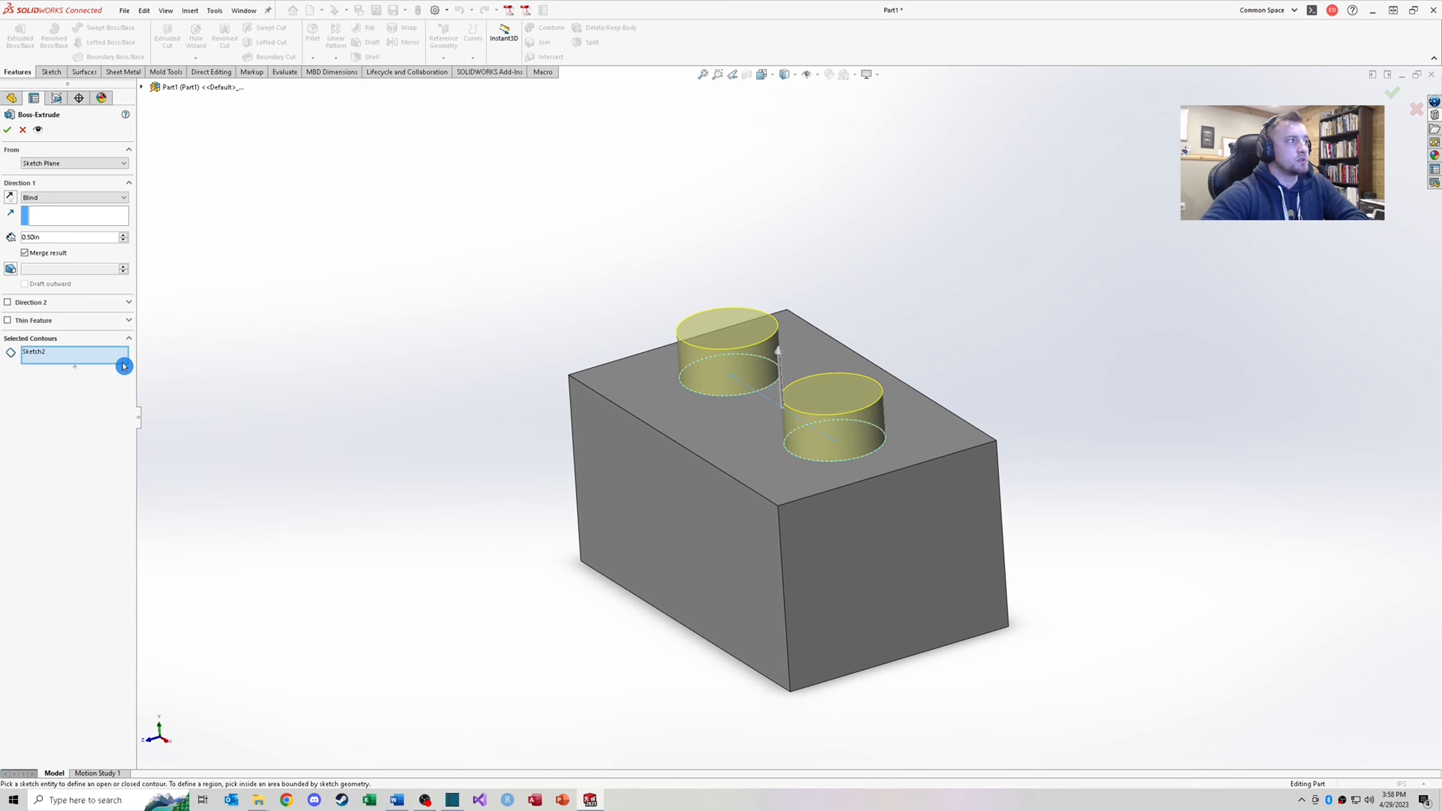
pyautogui.moveTo(522, 413); pyautogui.dragTo(999, 460, button='middle')
pyautogui.scroll(-3, 998, 455)
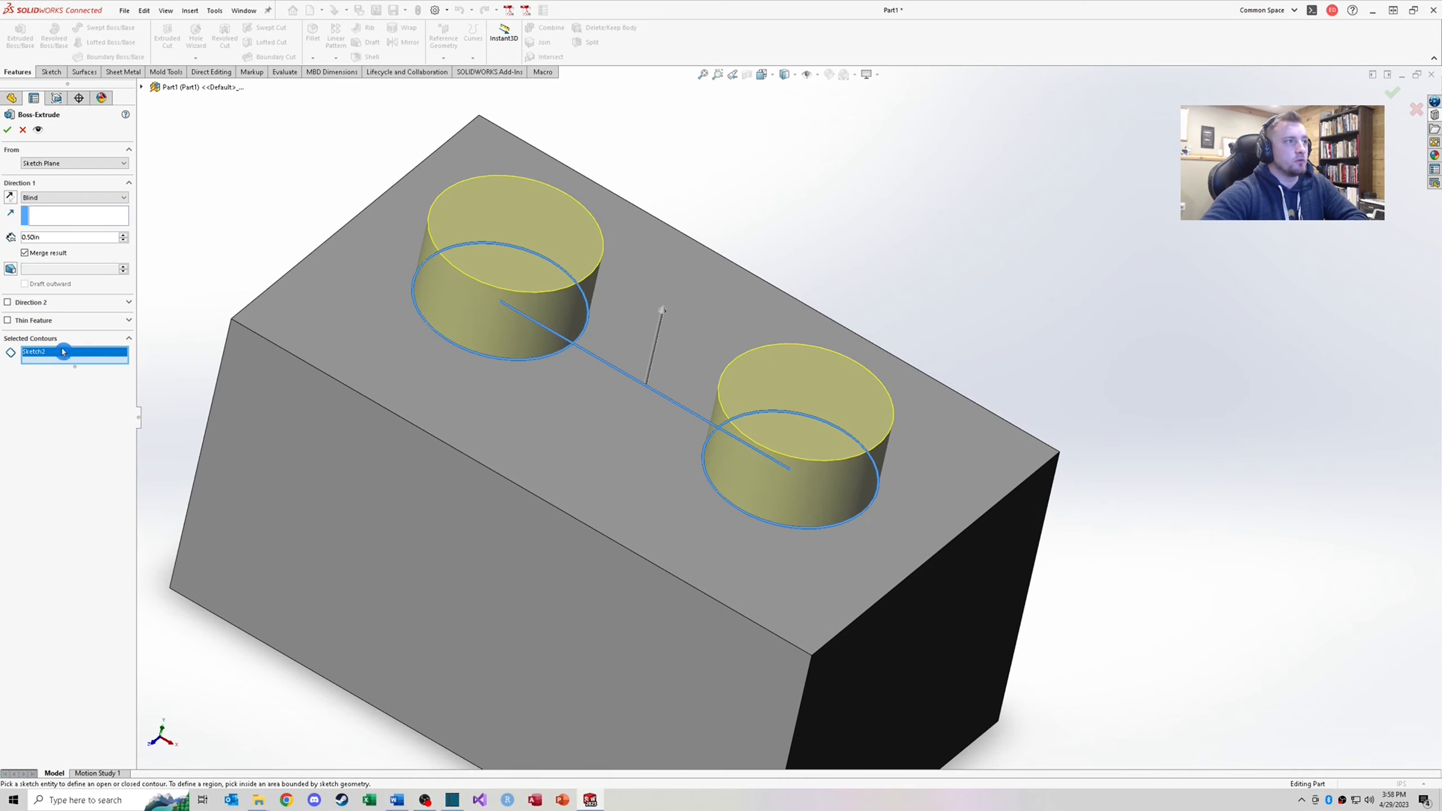
pyautogui.moveTo(209, 325); pyautogui.dragTo(198, 324, button='middle')
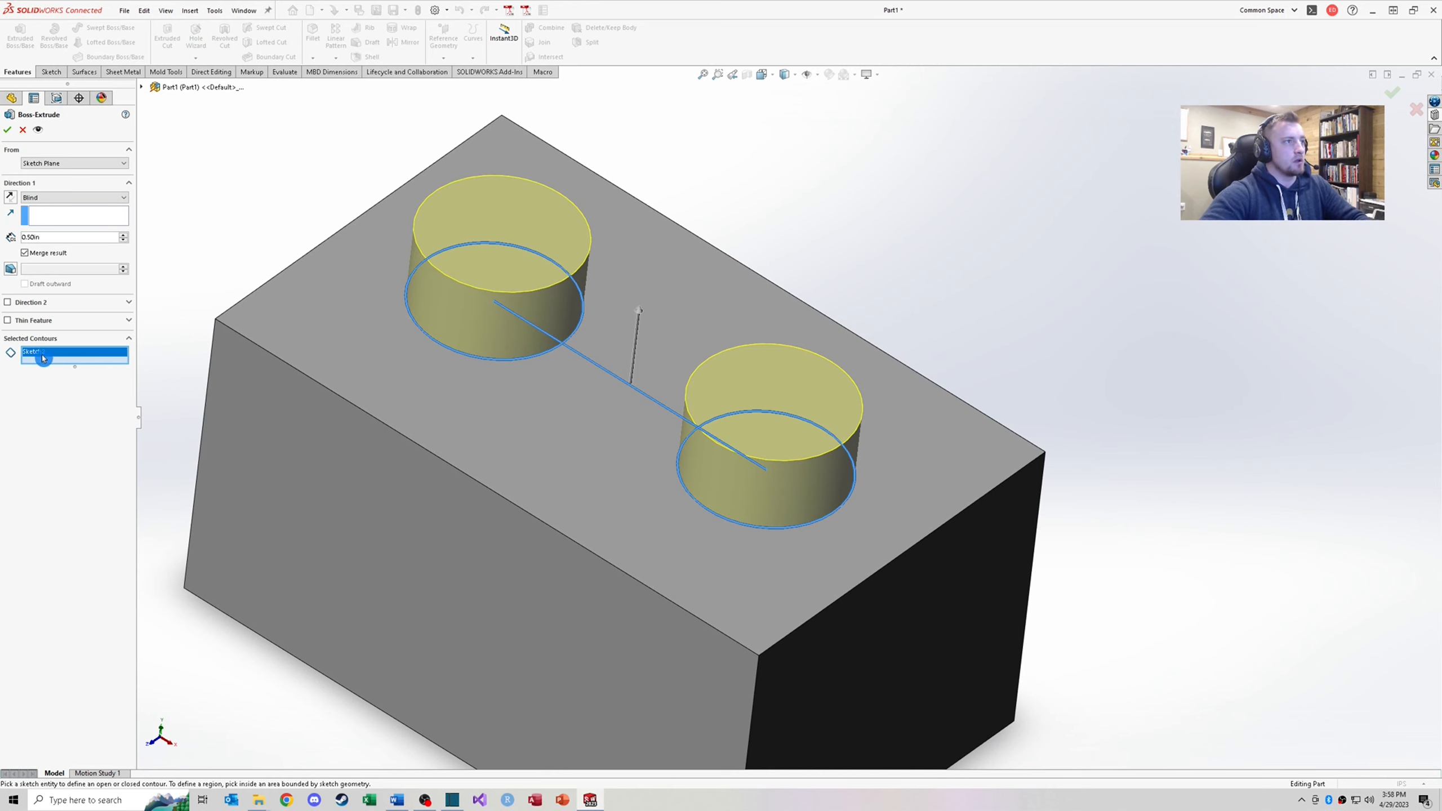
pyautogui.click(461, 312)
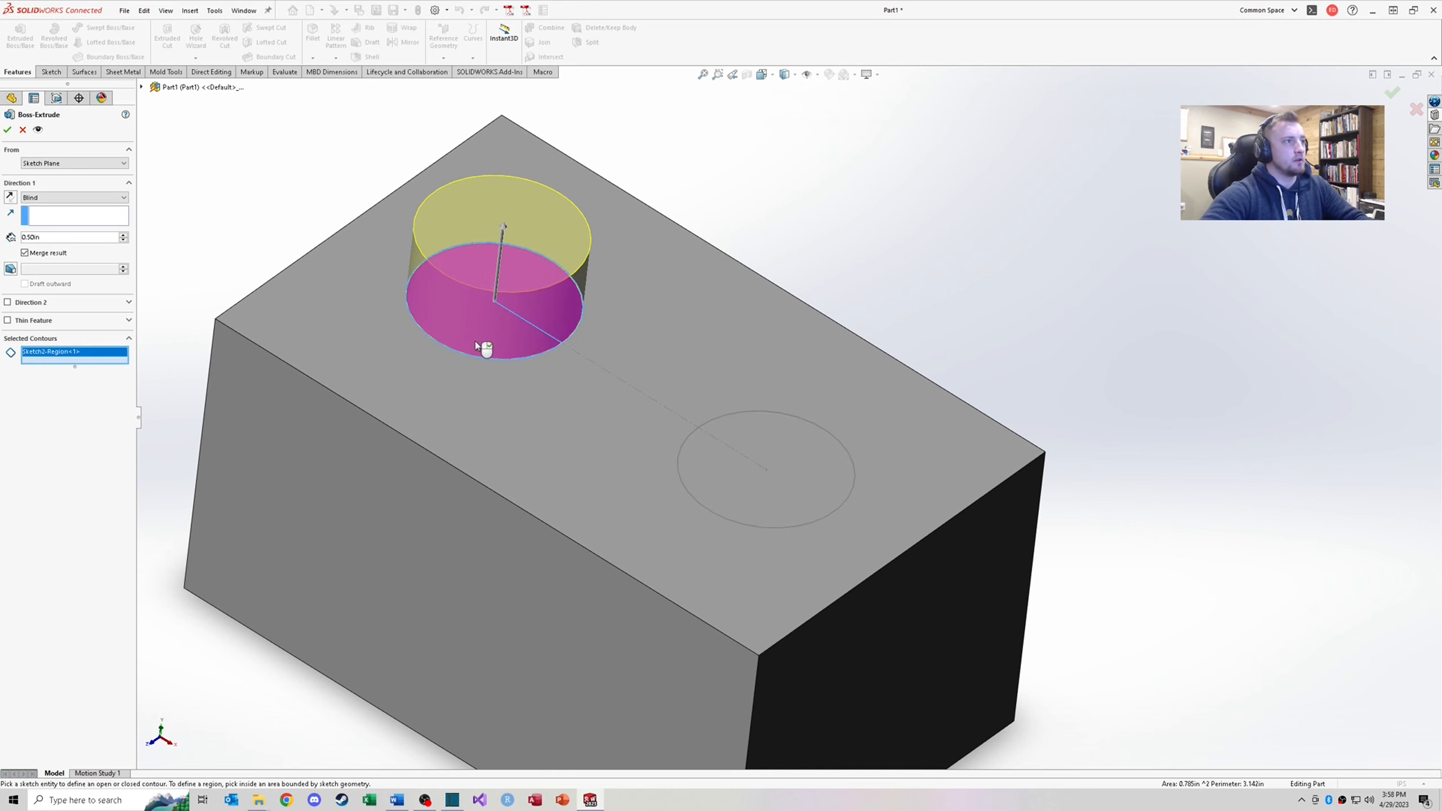
pyautogui.click(773, 444)
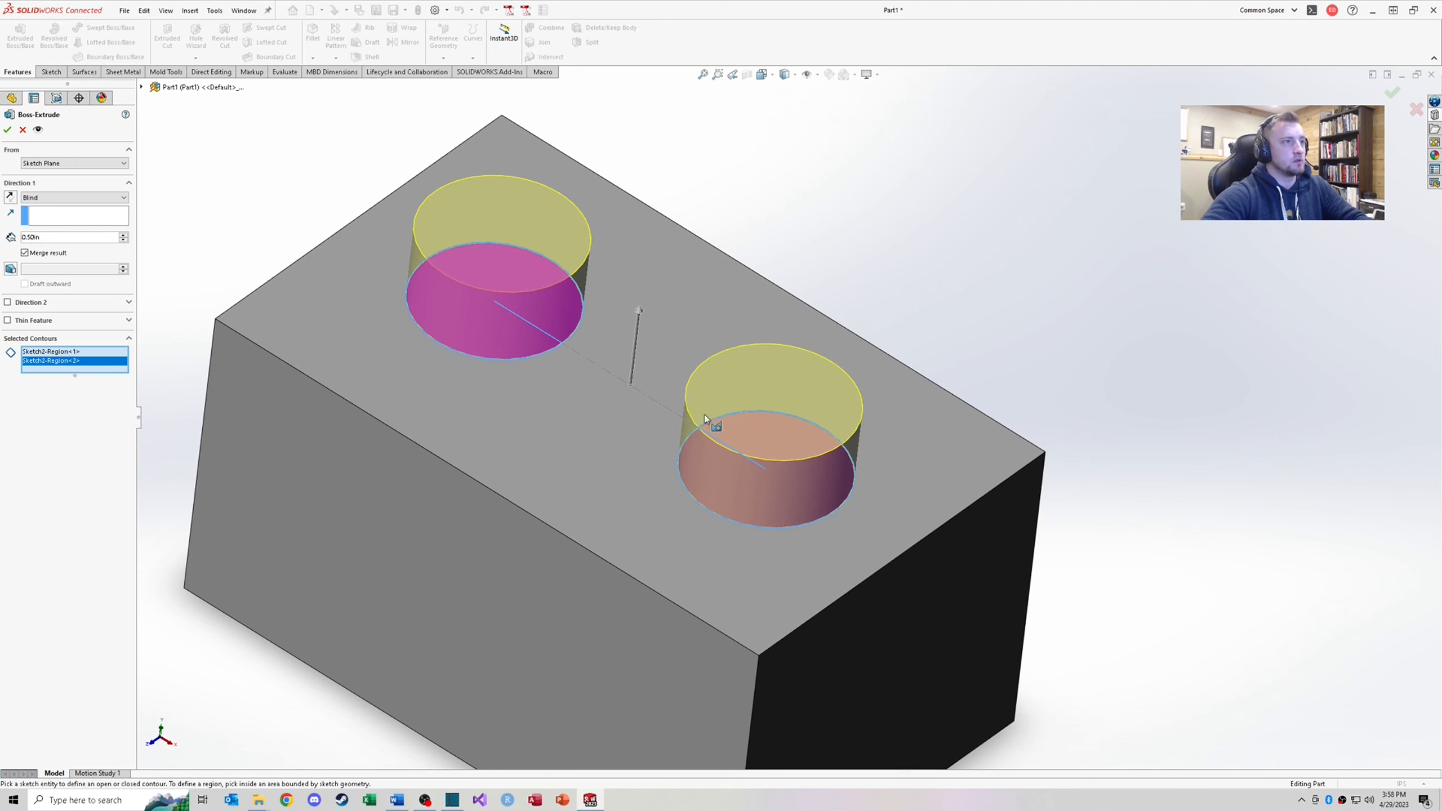
pyautogui.click(741, 438)
pyautogui.click(814, 473)
pyautogui.click(733, 447)
pyautogui.click(35, 355)
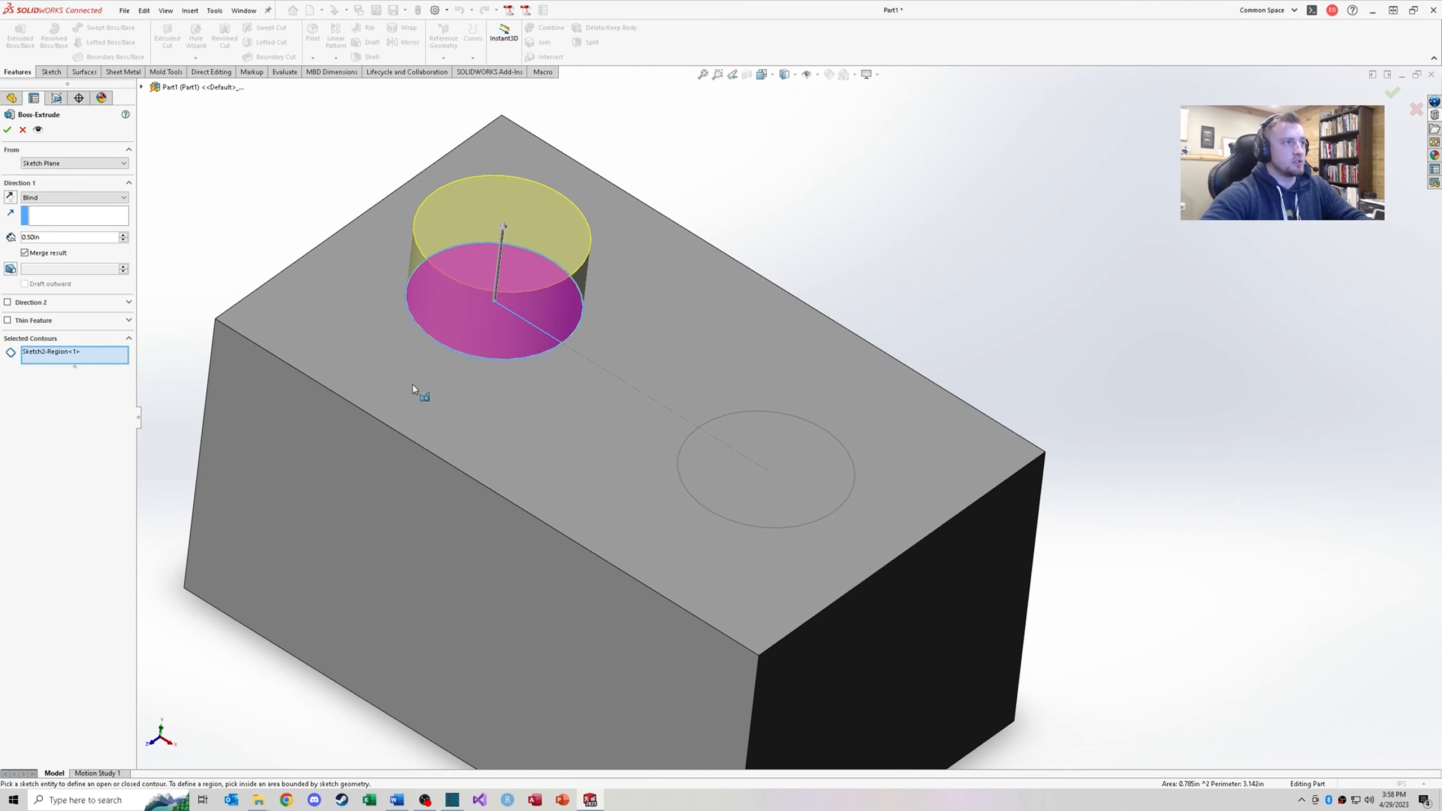
# Replace the remaining region contour with the whole of Sketch2 and accept the extrusion of both cylinders
pyautogui.click(70, 356)
pyautogui.press('Delete')
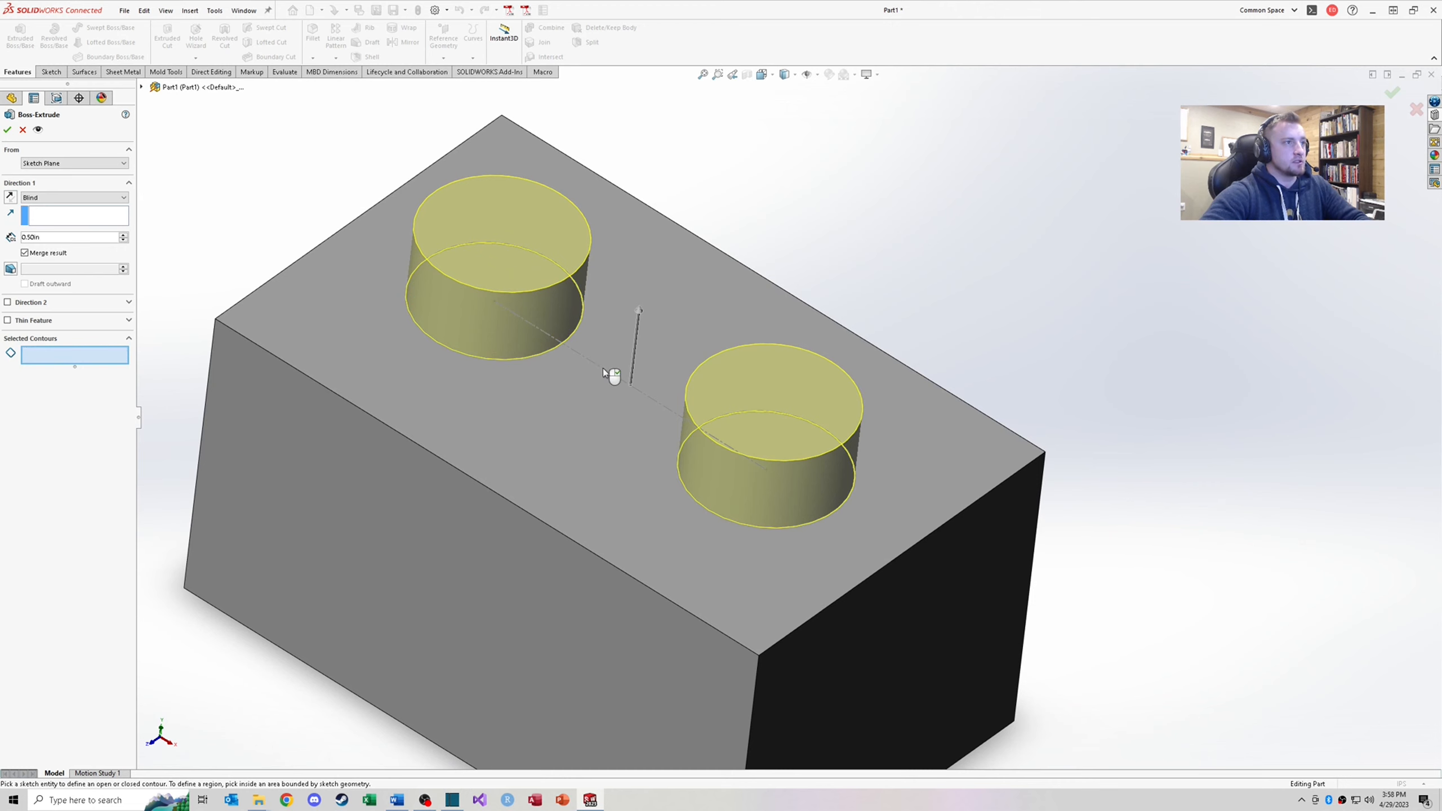
pyautogui.click(141, 87)
pyautogui.click(188, 236)
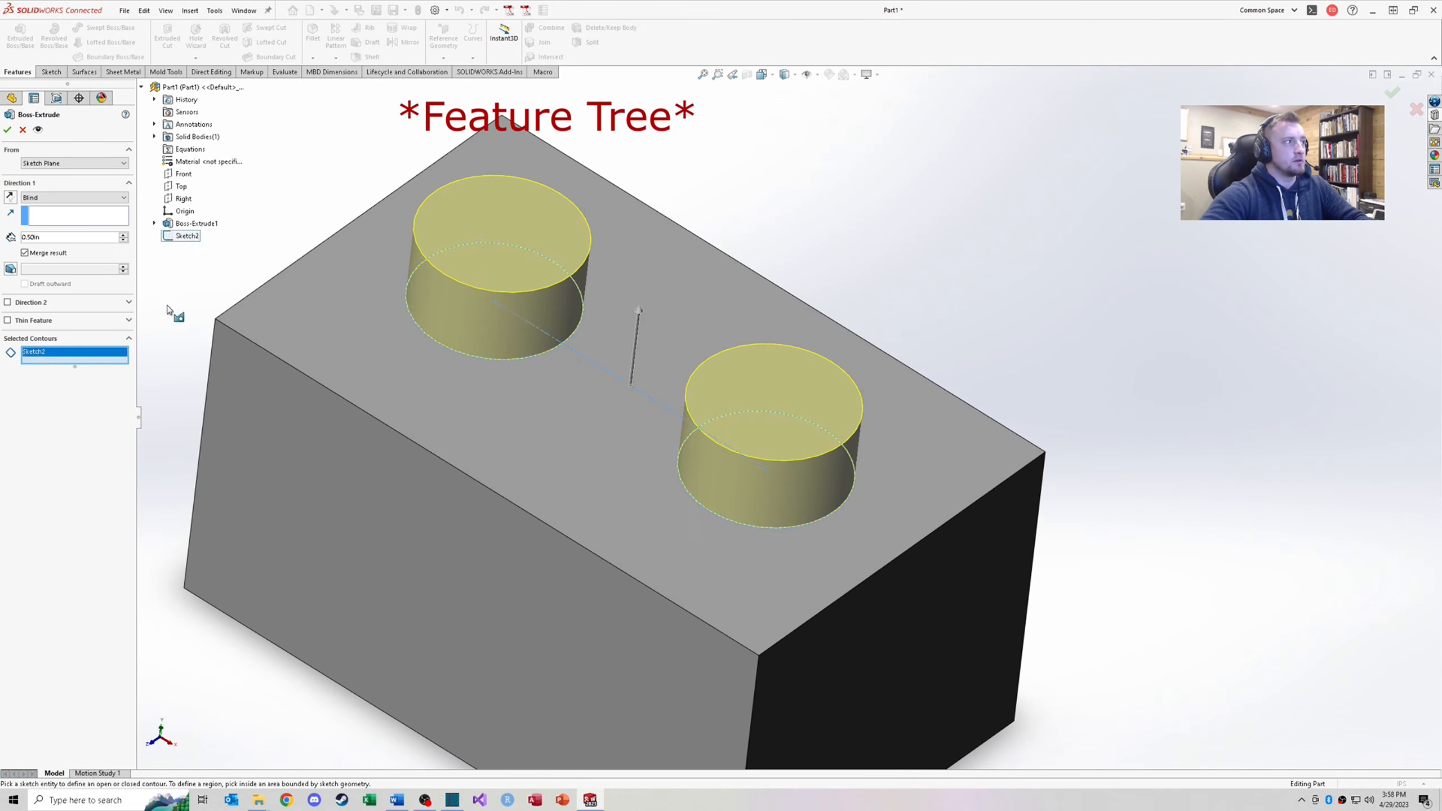
pyautogui.click(27, 127)
# Start a revolved boss sketch on the left cylinder's top face and convert that face's outline into a sketch circle
pyautogui.hotkey('ctrl', '7')
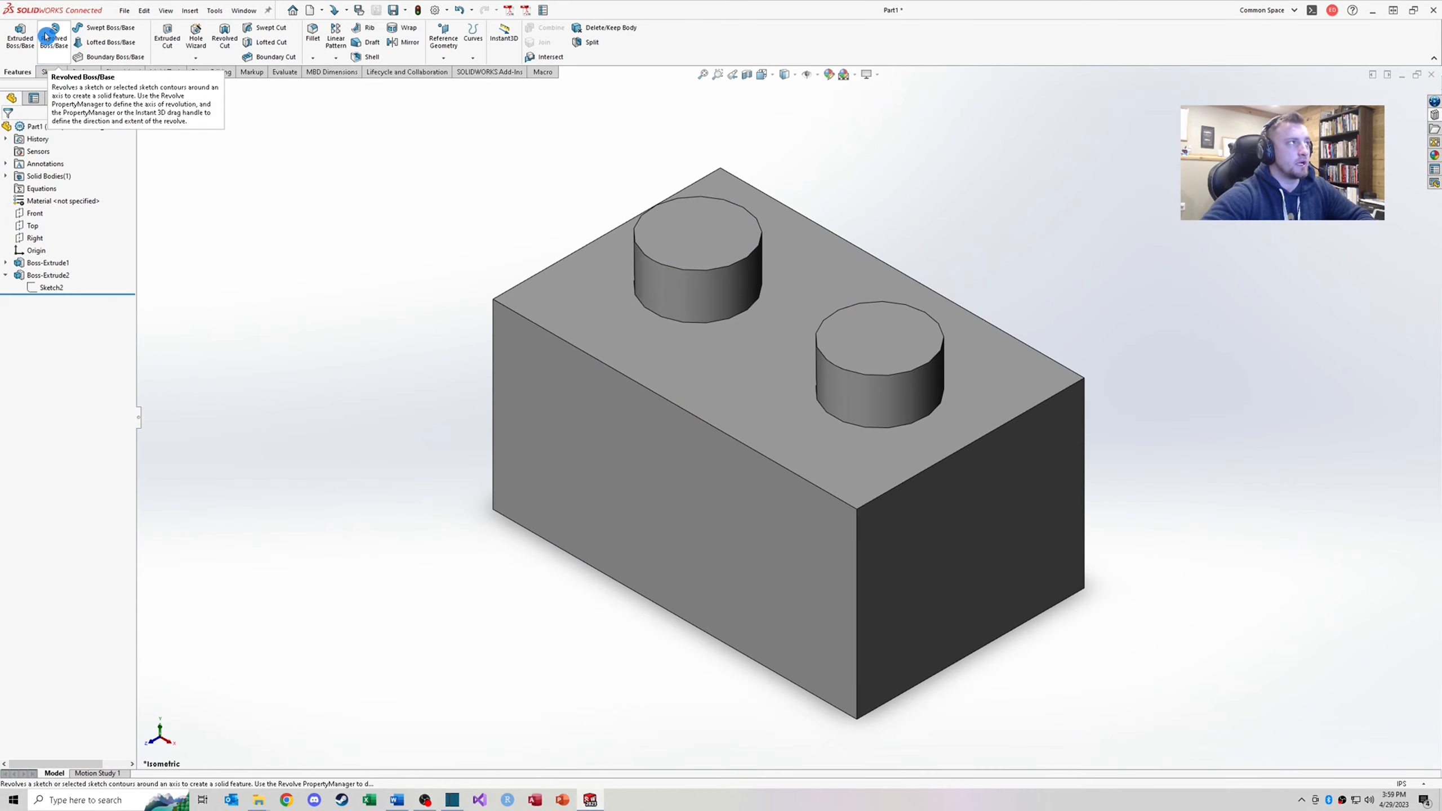
pyautogui.scroll(5, 856, 354)
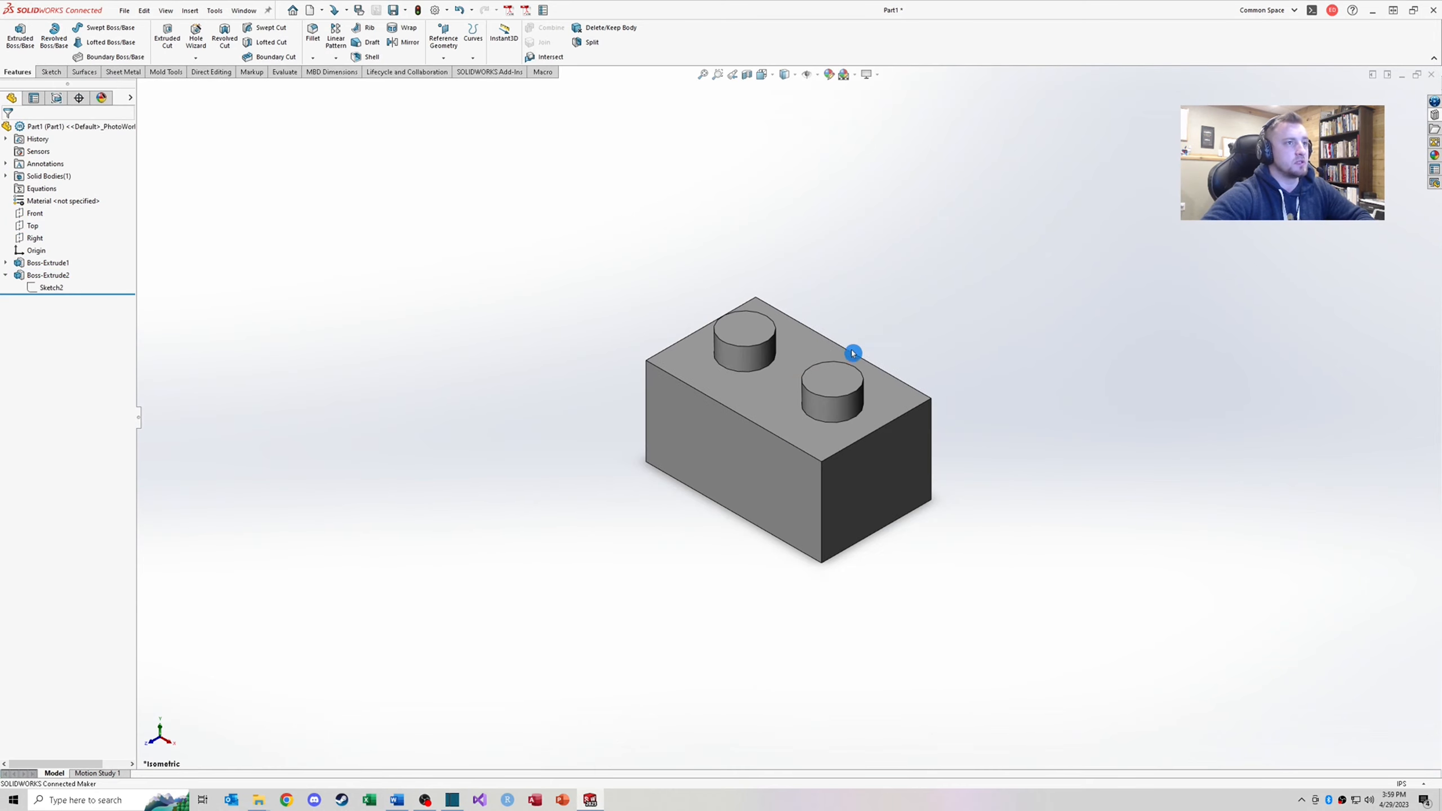
pyautogui.scroll(-3, 739, 368)
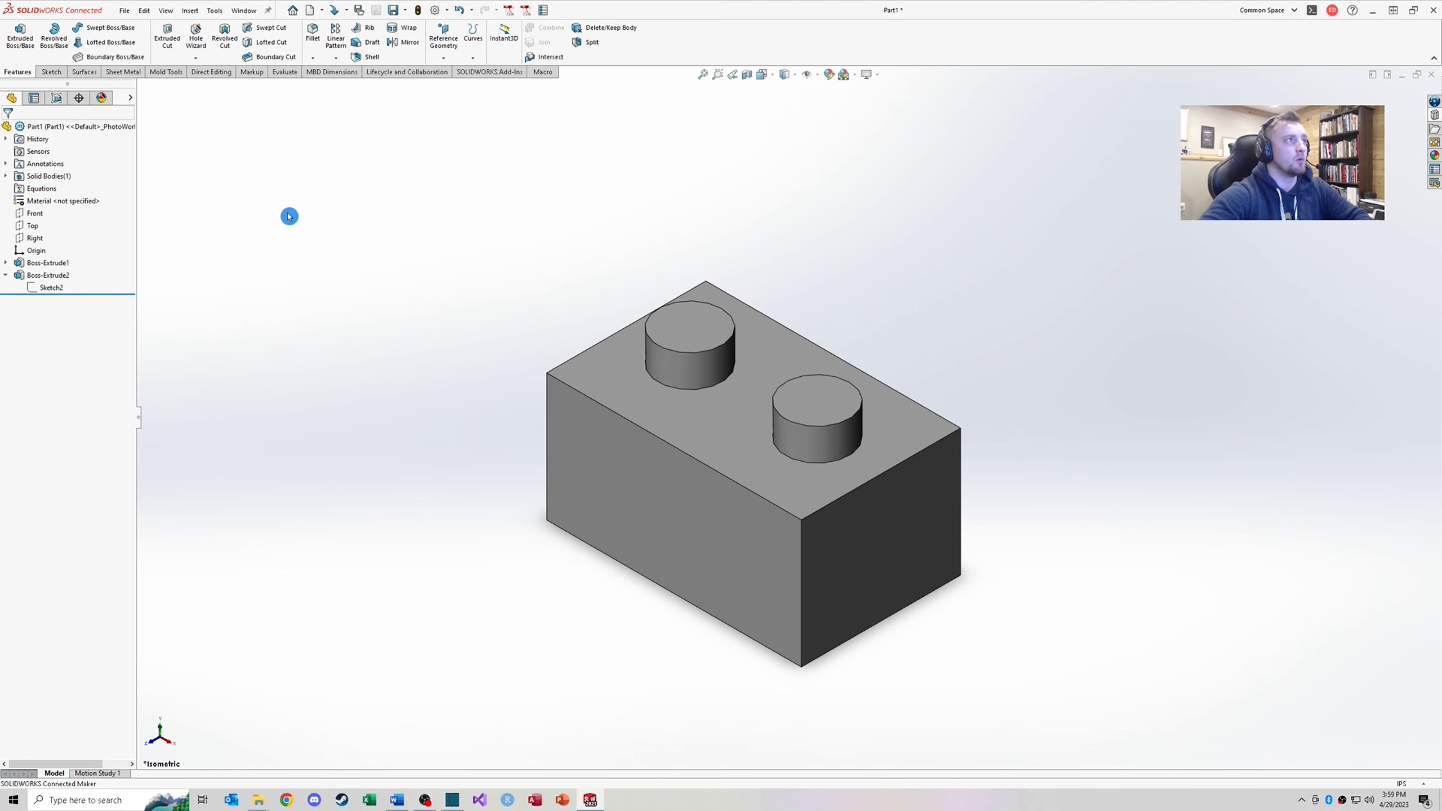
pyautogui.click(52, 57)
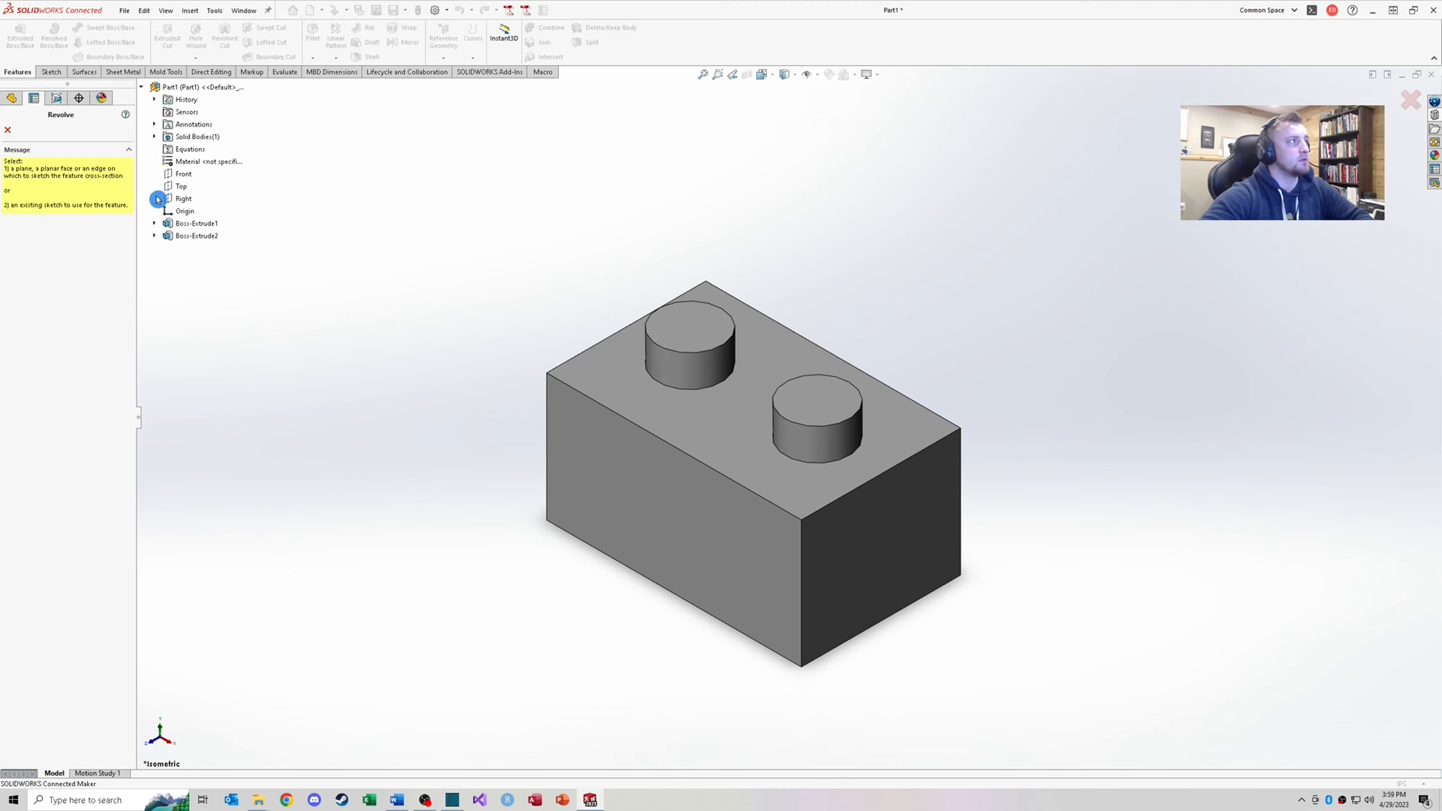
pyautogui.click(679, 335)
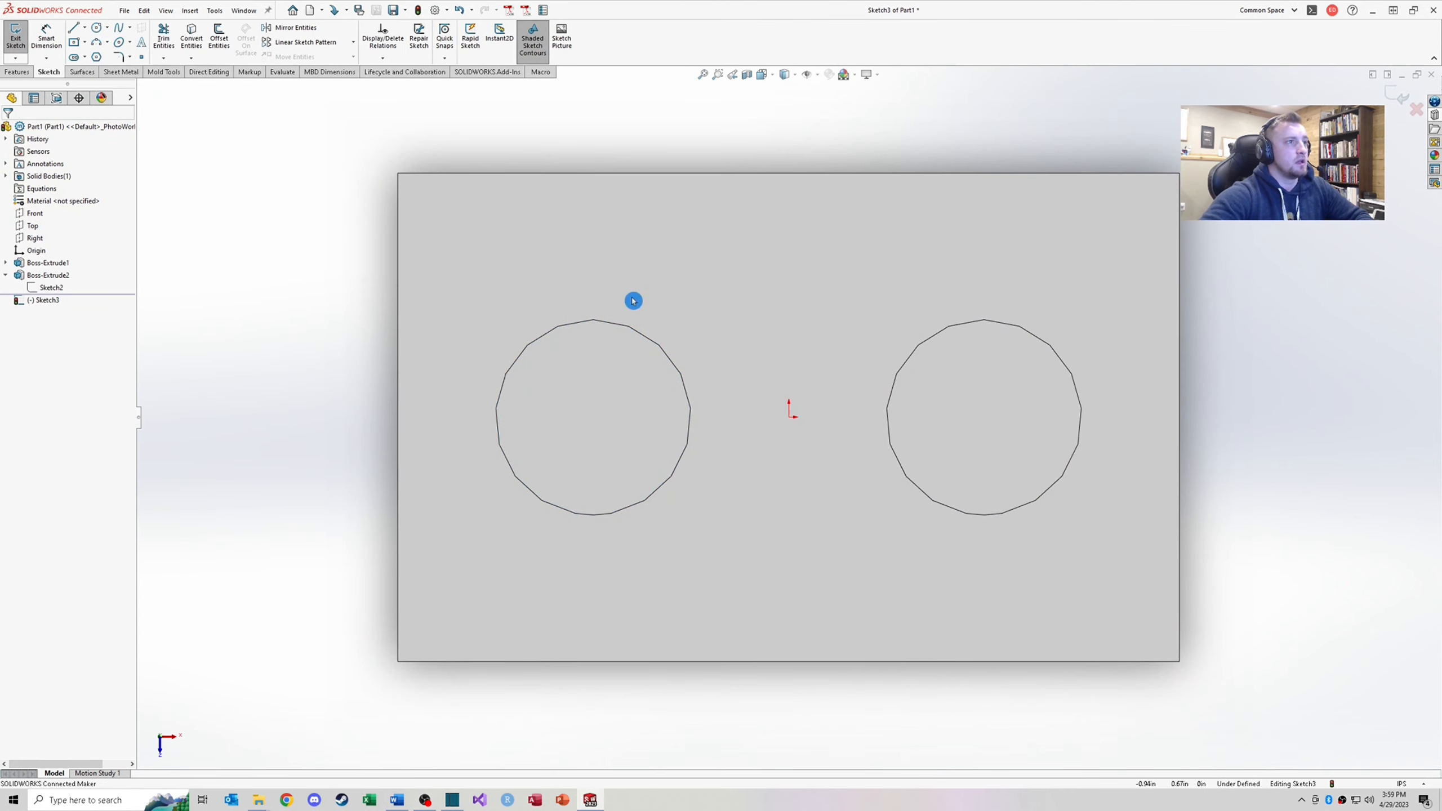
pyautogui.click(622, 337)
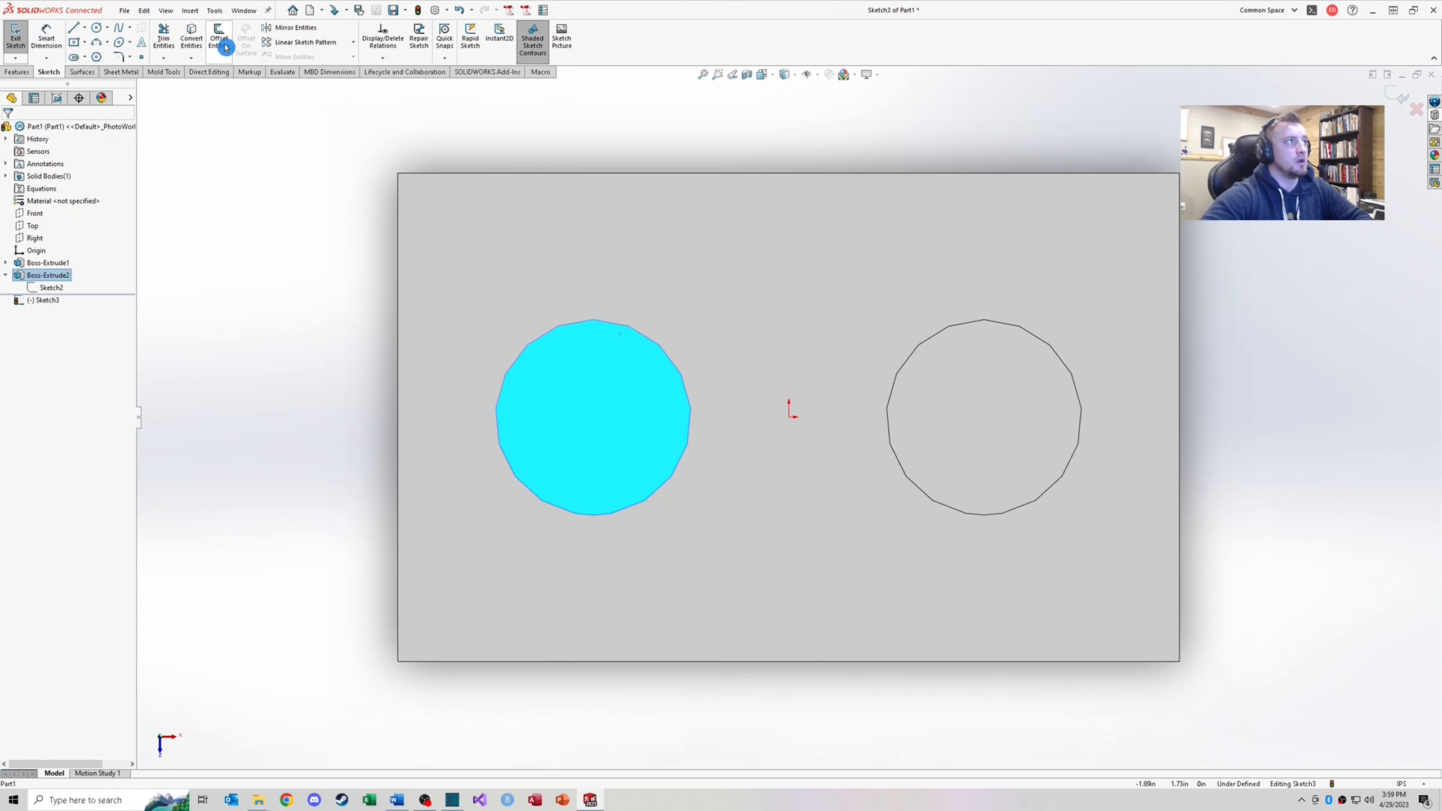
pyautogui.click(196, 37)
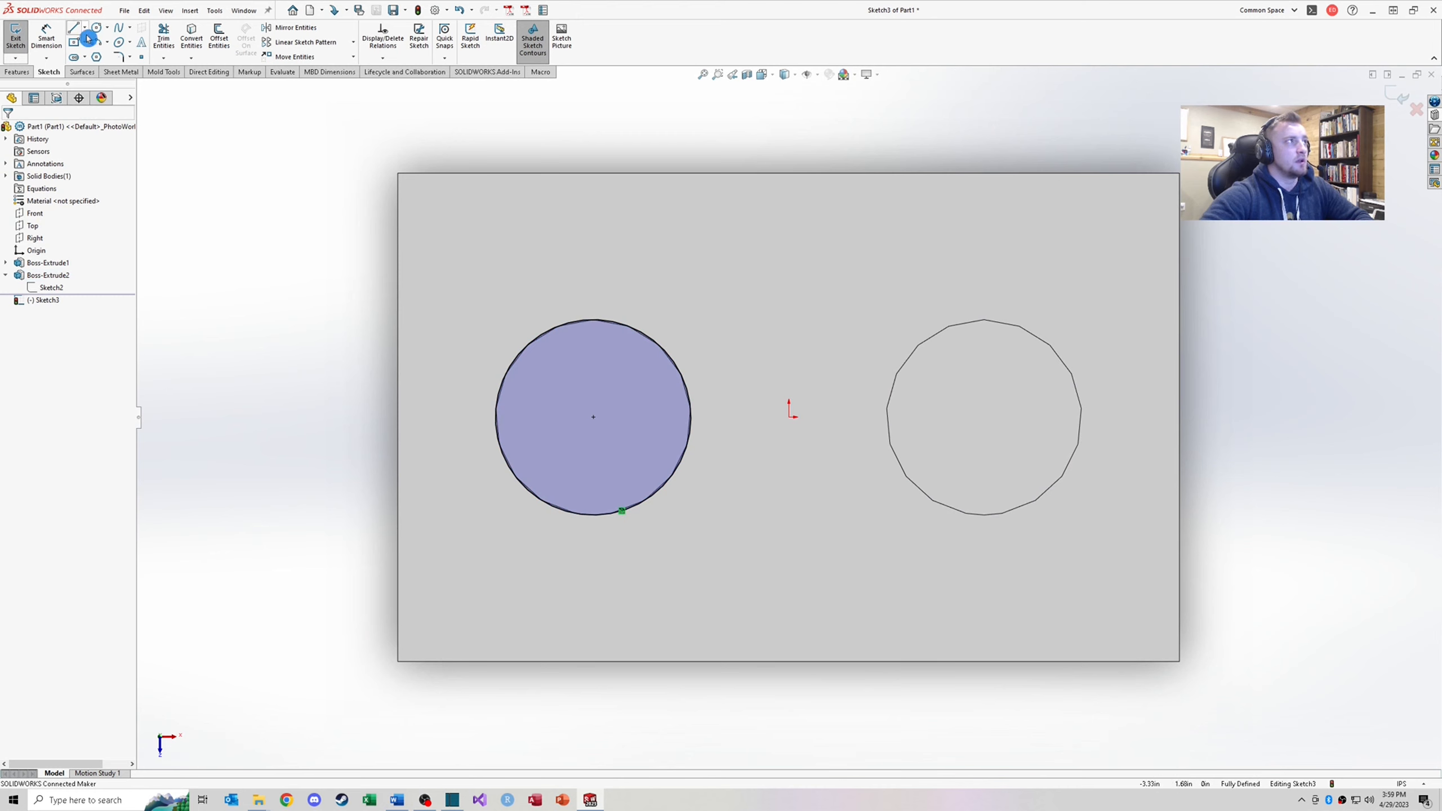
# Draw a vertical construction centerline starting at the origin, midway between the two cylinders
pyautogui.moveTo(291, 273); pyautogui.dragTo(290, 228, button='right')
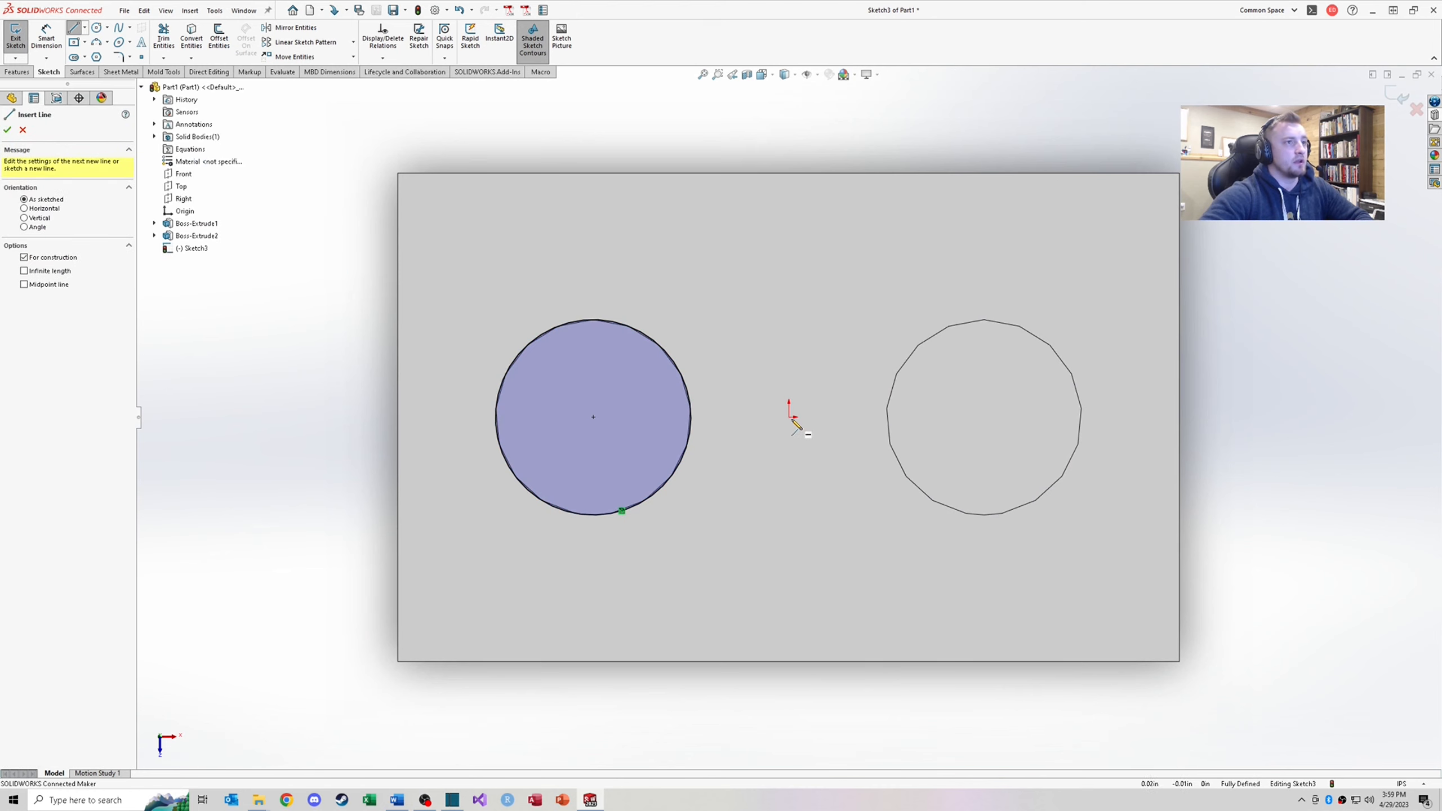
pyautogui.click(790, 417)
pyautogui.click(789, 278)
pyautogui.press('Escape')
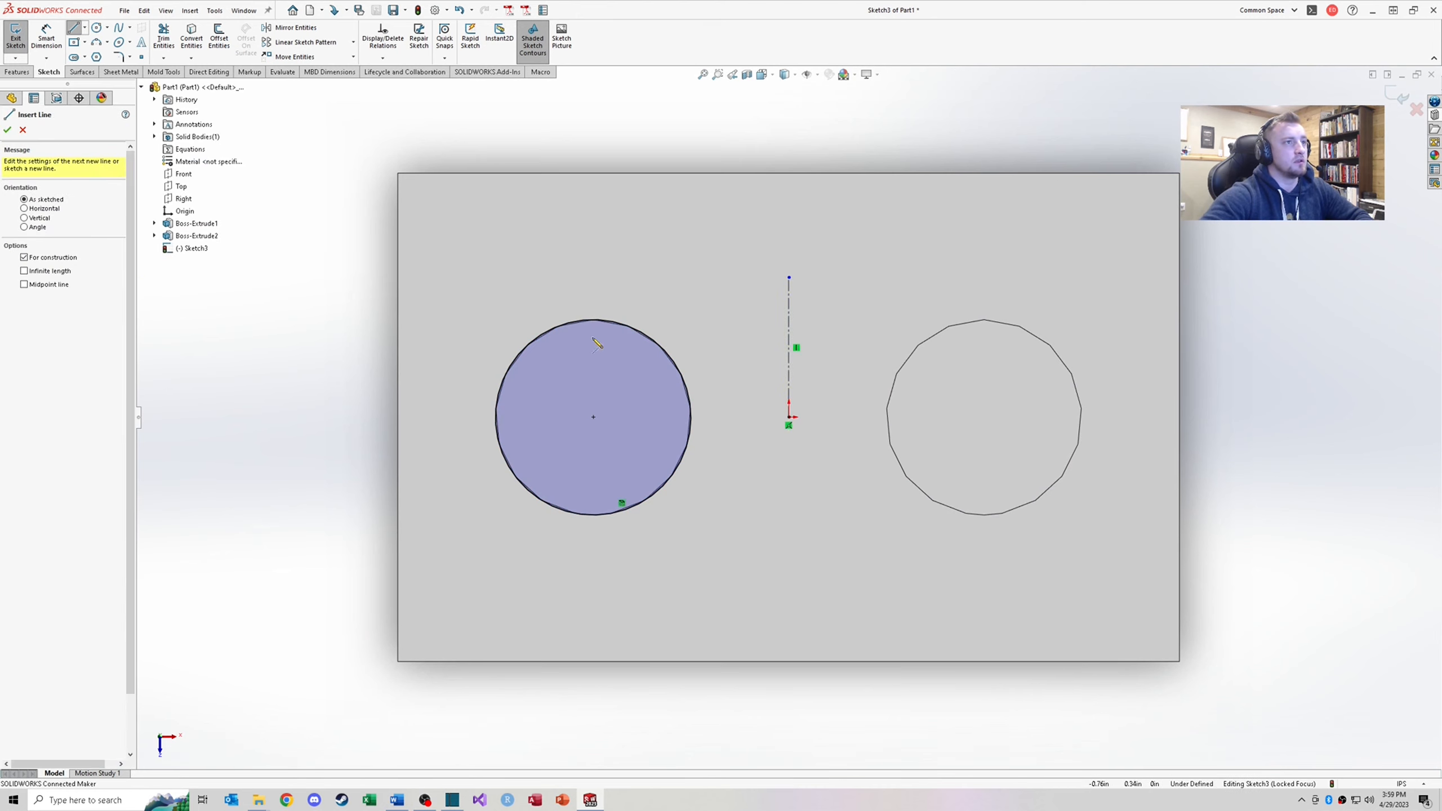
pyautogui.moveTo(924, 382); pyautogui.dragTo(916, 103, button='middle')
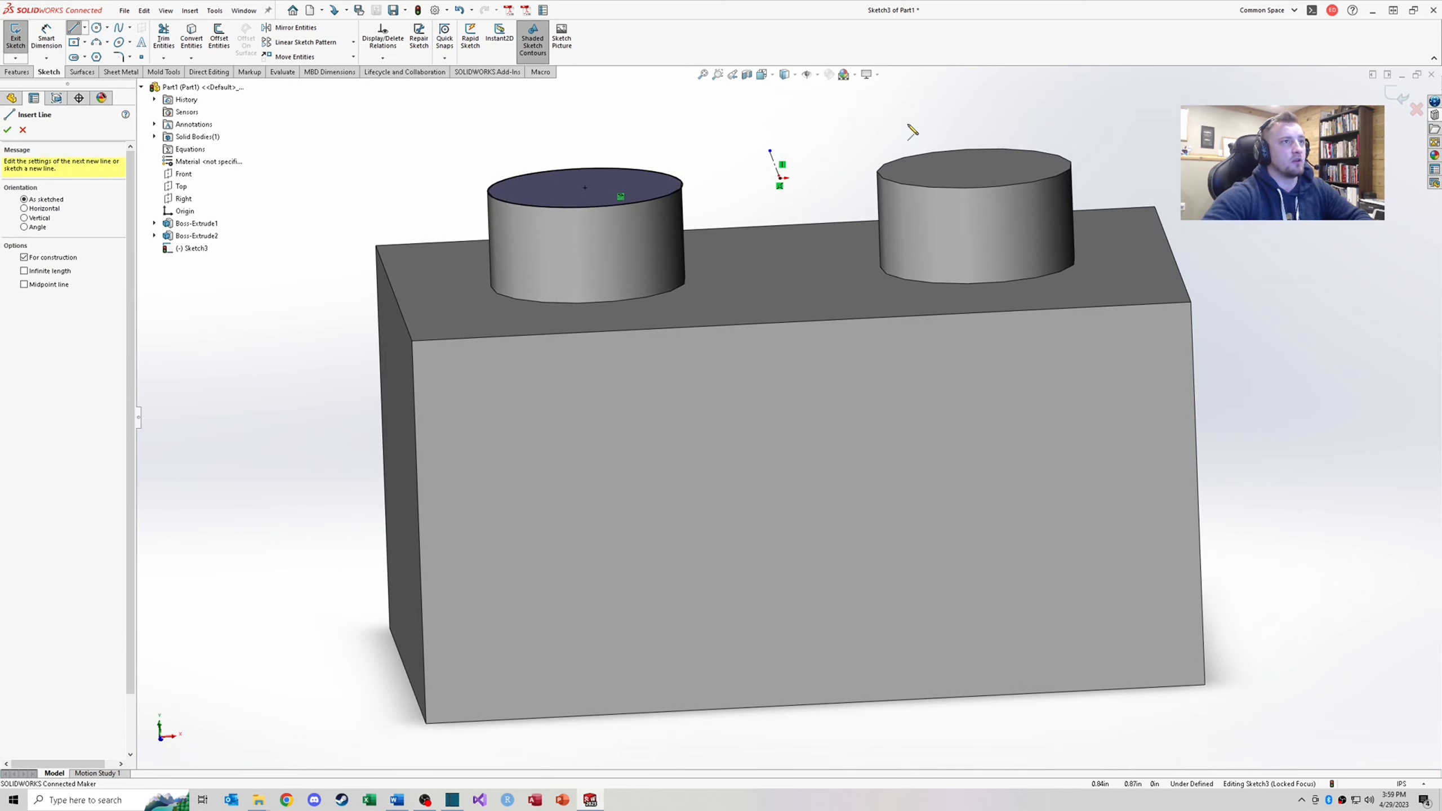
pyautogui.scroll(3, 802, 193)
pyautogui.moveTo(843, 203); pyautogui.dragTo(722, 273, button='middle')
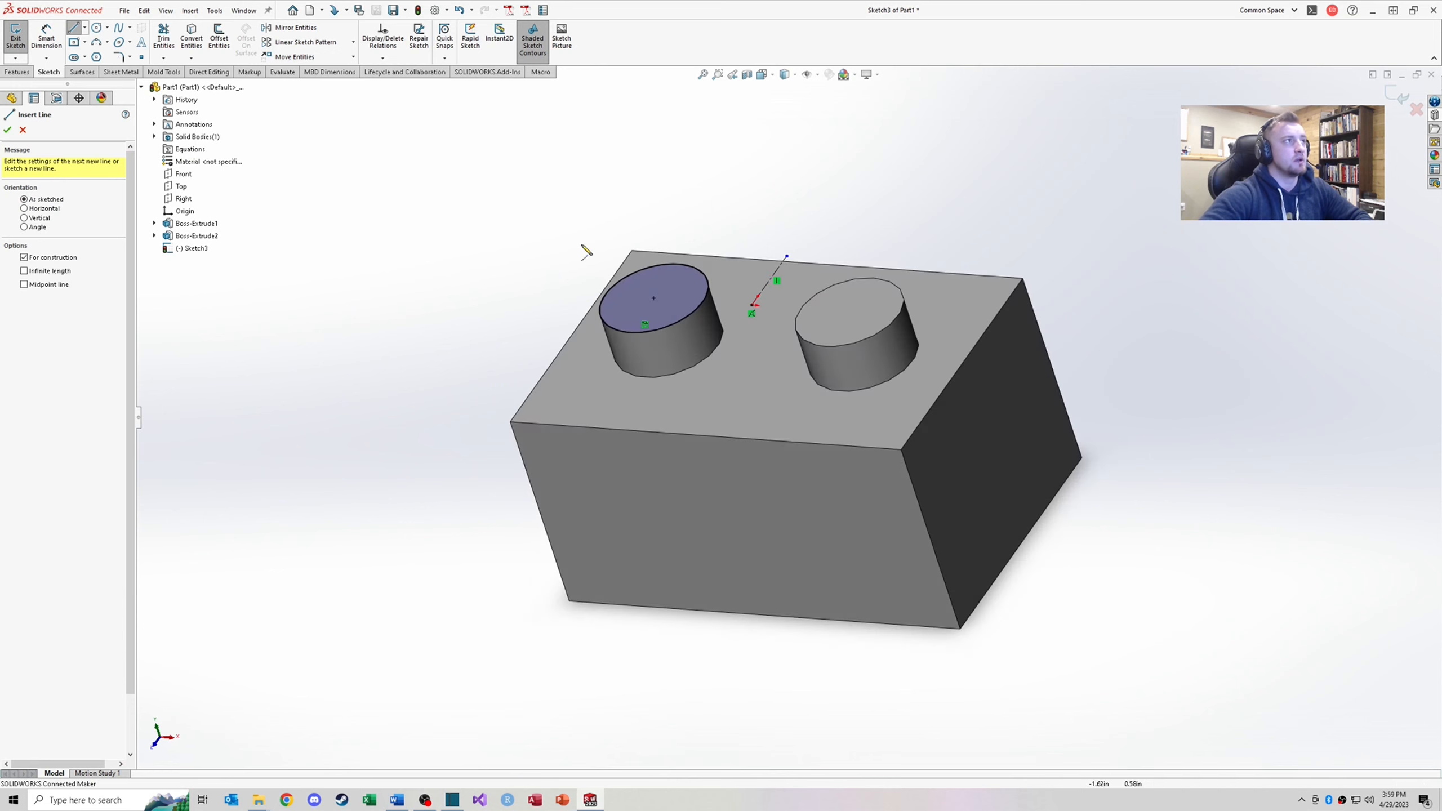
pyautogui.click(22, 130)
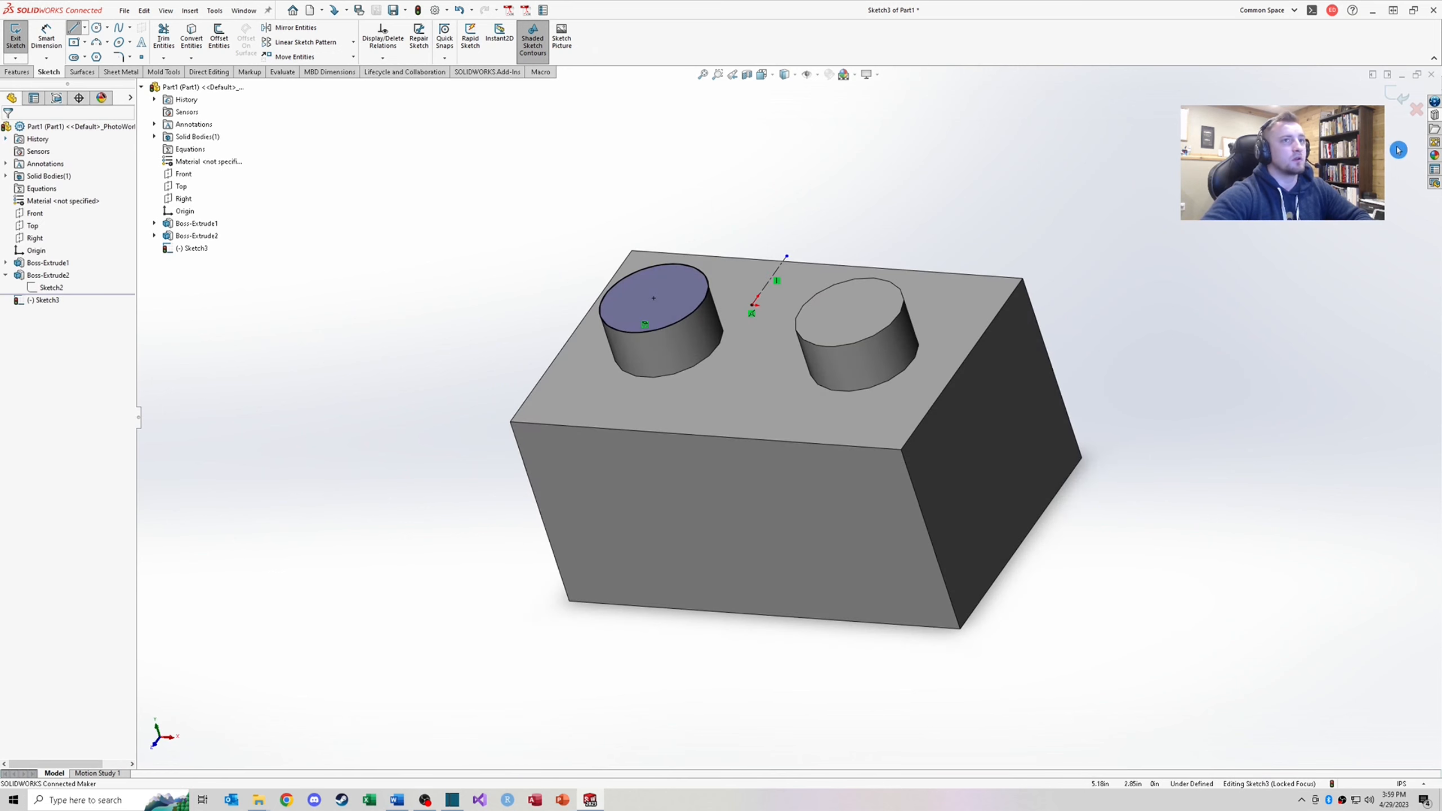
# Finish the sketch to preview the circle's blind revolve about the construction centerline
pyautogui.click(1389, 100)
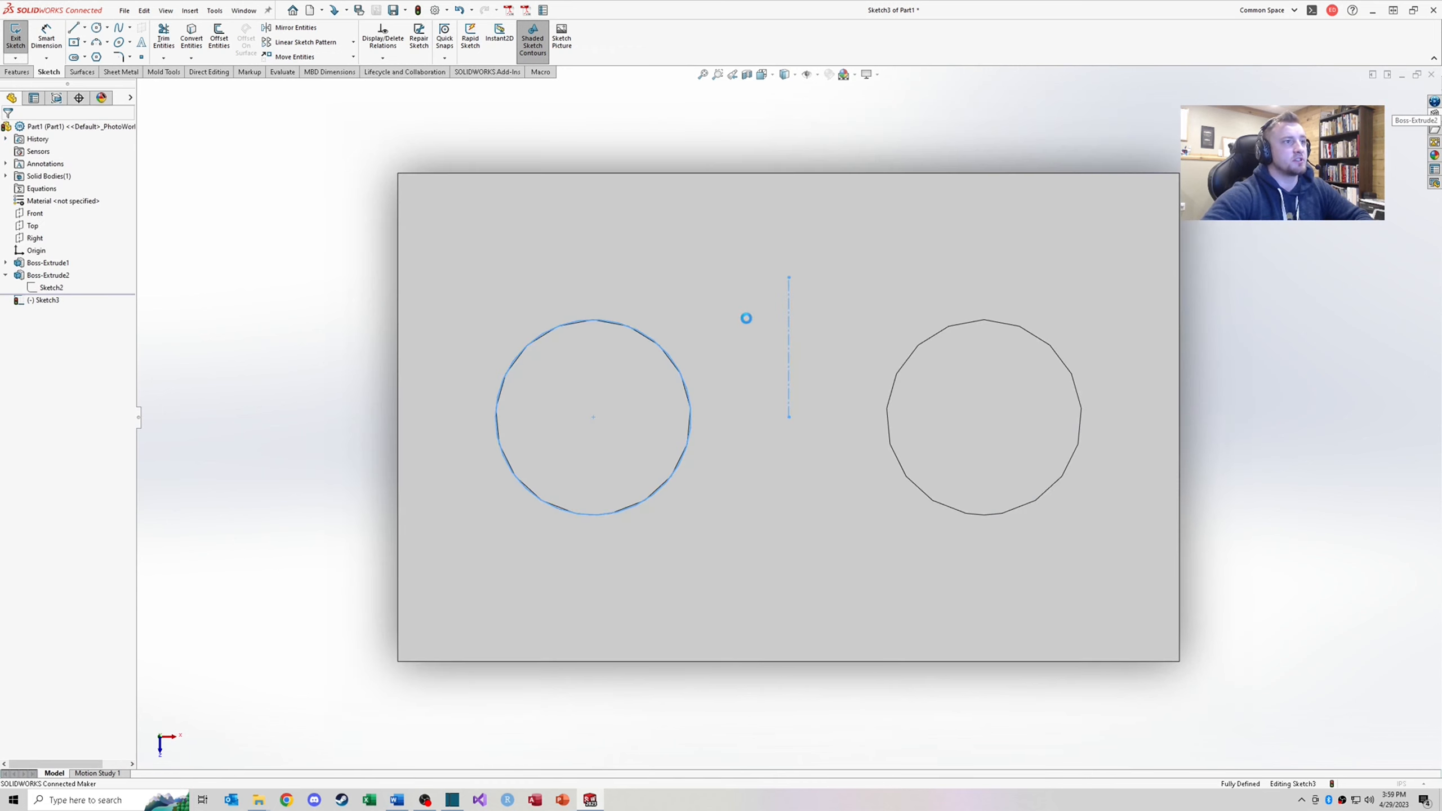
pyautogui.moveTo(800, 485); pyautogui.dragTo(738, 198, button='middle')
pyautogui.scroll(4, 738, 198)
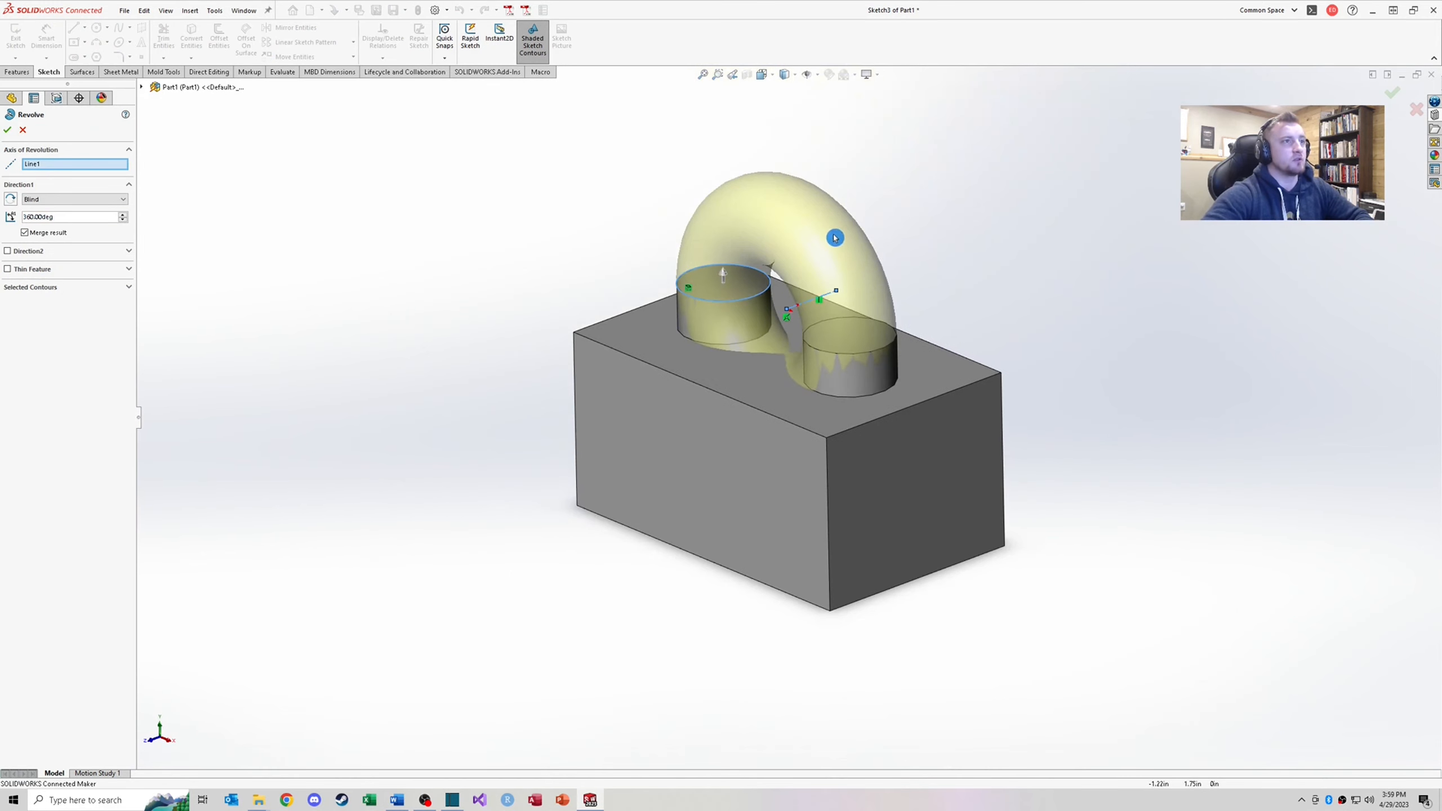
pyautogui.scroll(-2, 852, 249)
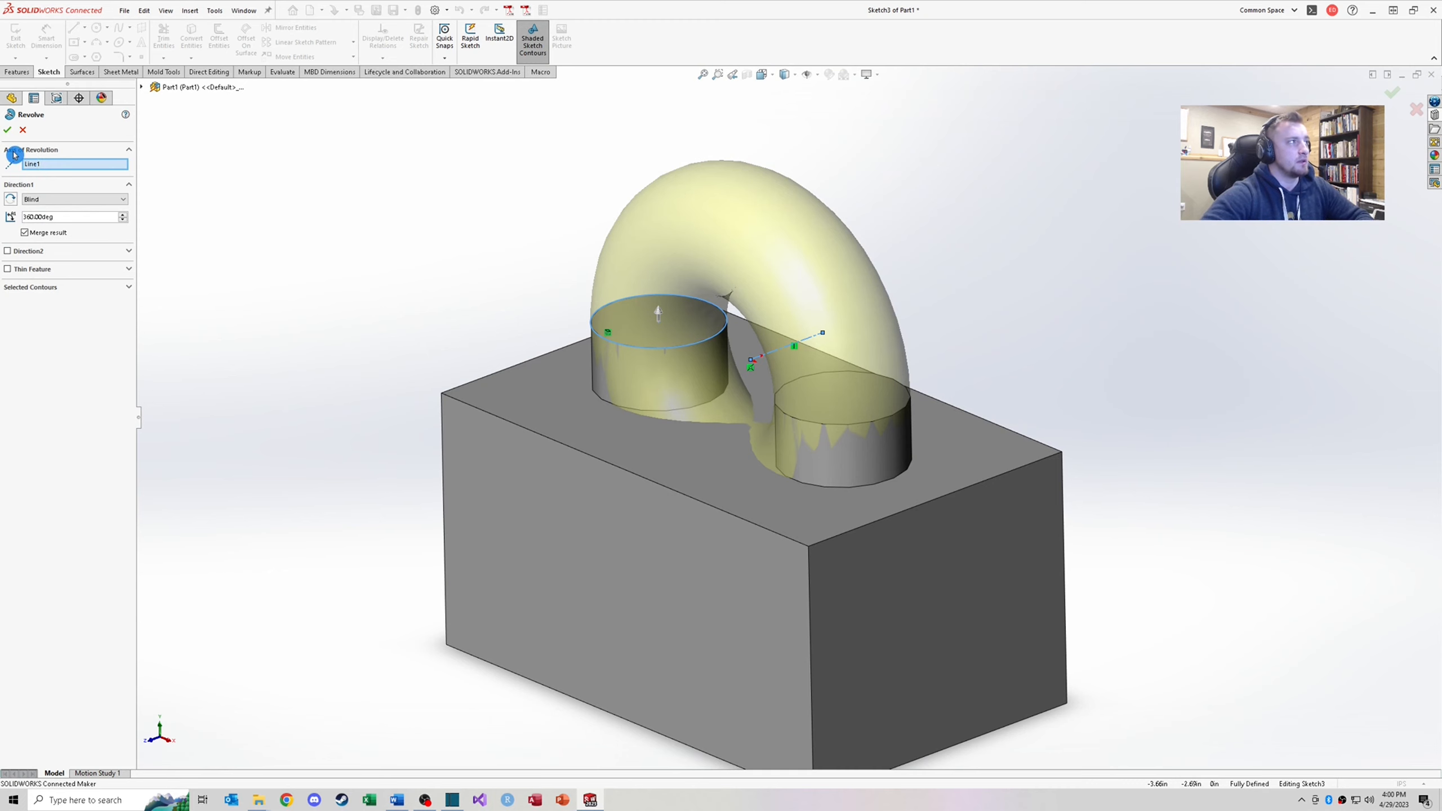
# Set the blind revolve angle to 180 degrees
pyautogui.click(65, 216)
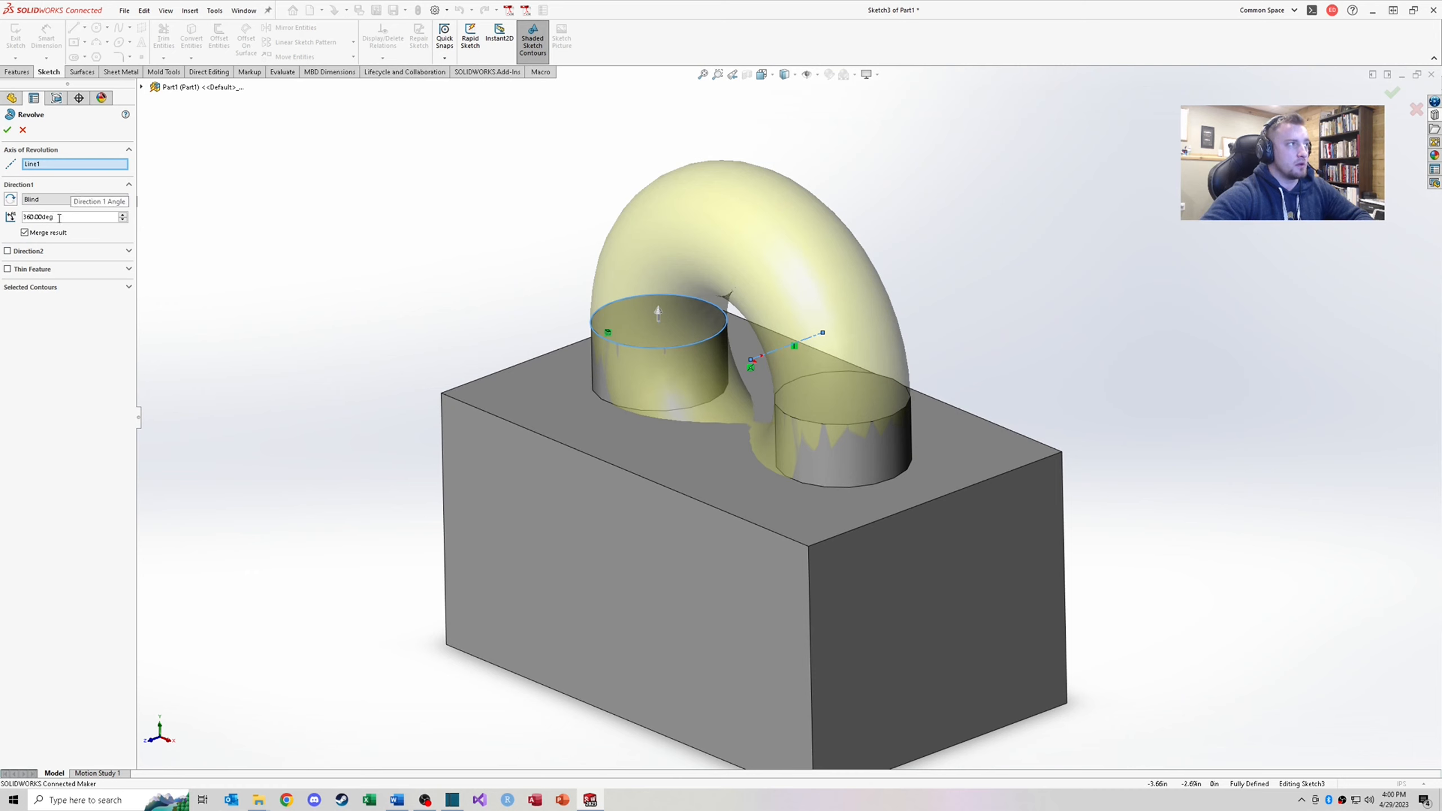
pyautogui.click(33, 192)
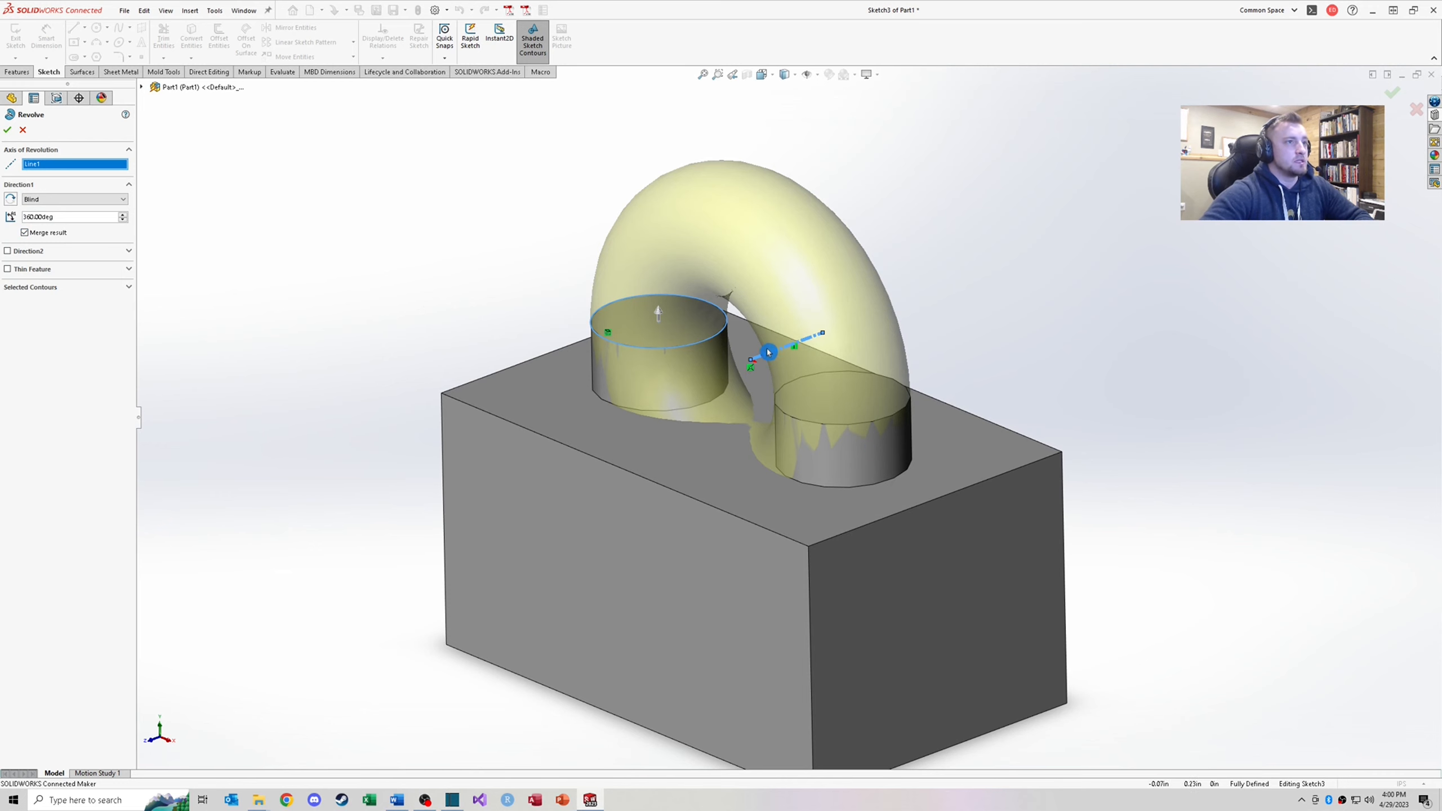
pyautogui.moveTo(756, 372); pyautogui.dragTo(792, 345, button='middle')
pyautogui.scroll(-3, 741, 357)
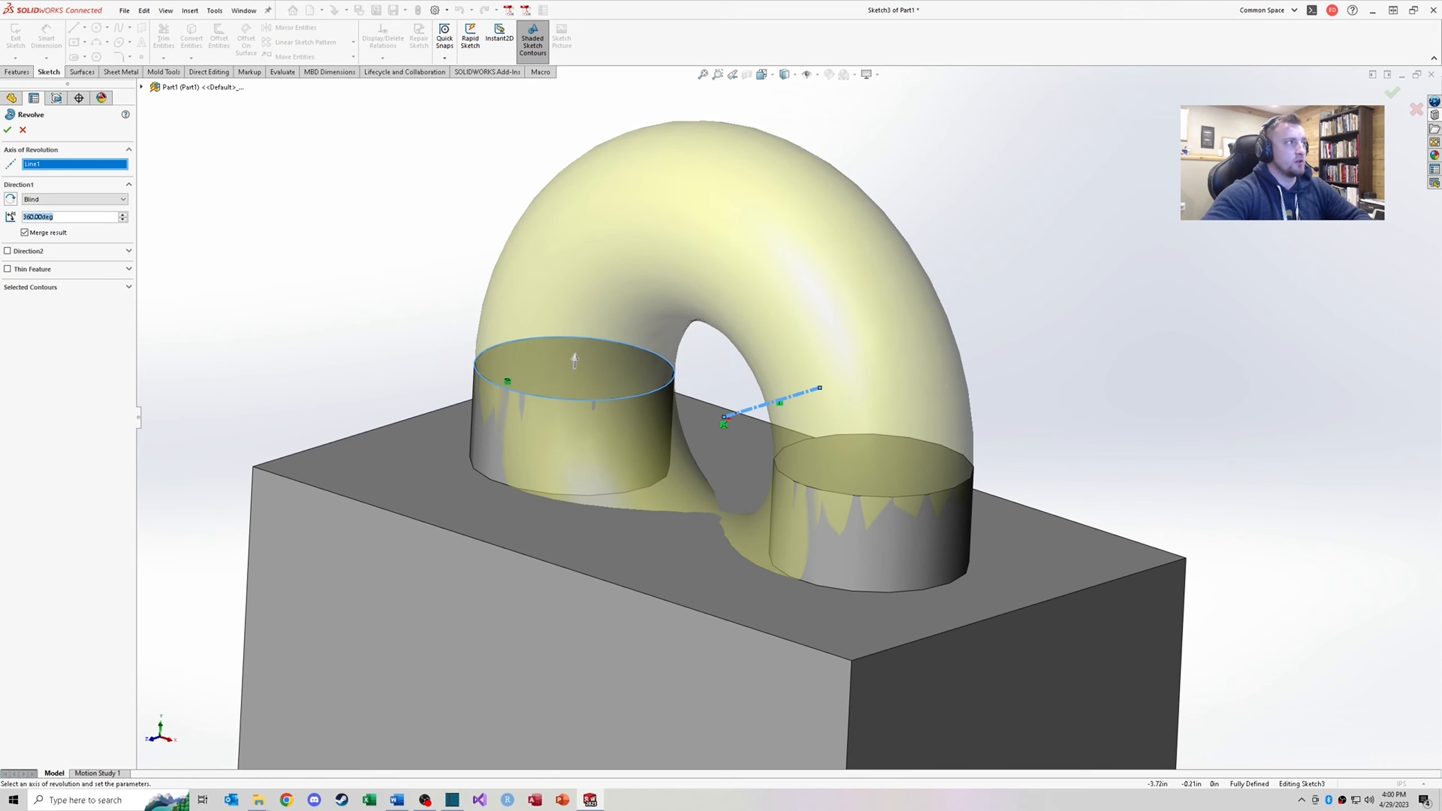
pyautogui.write('180')
pyautogui.press('Return')
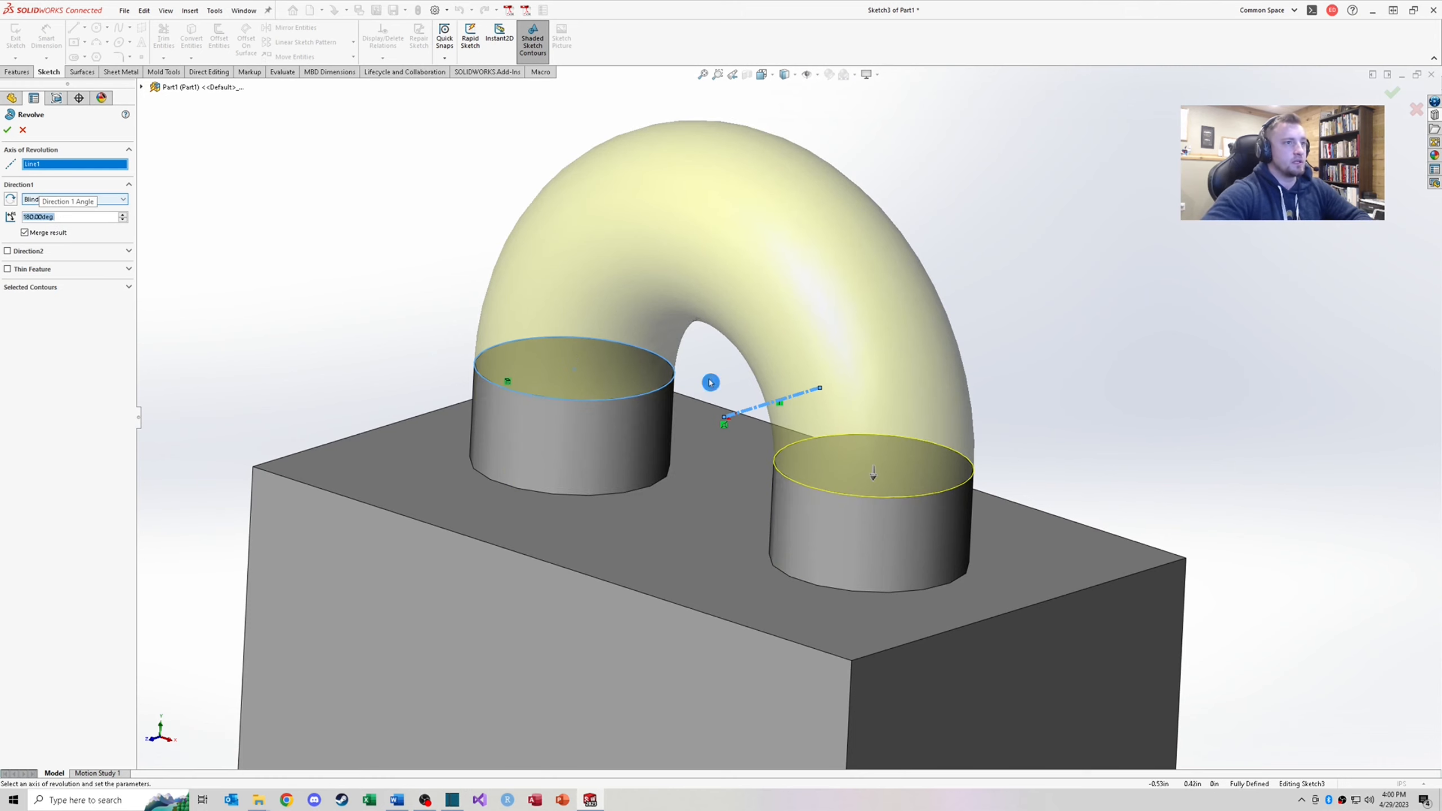
pyautogui.moveTo(711, 384); pyautogui.dragTo(747, 361, button='middle')
pyautogui.moveTo(938, 346); pyautogui.dragTo(906, 435, button='middle')
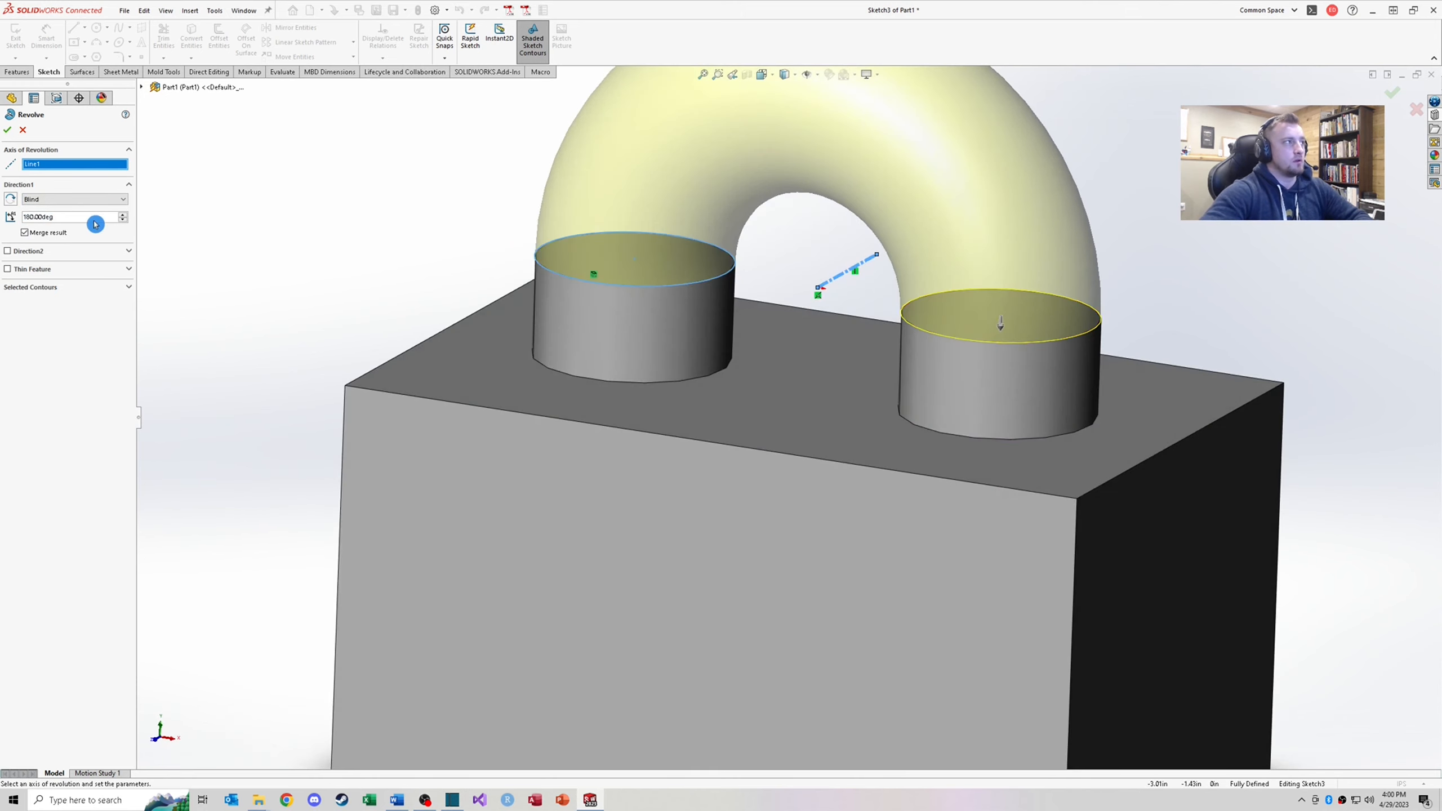
# Set the revolve's end condition to Up To Surface, ending at the right cylinder's top face, and accept the feature
pyautogui.click(81, 201)
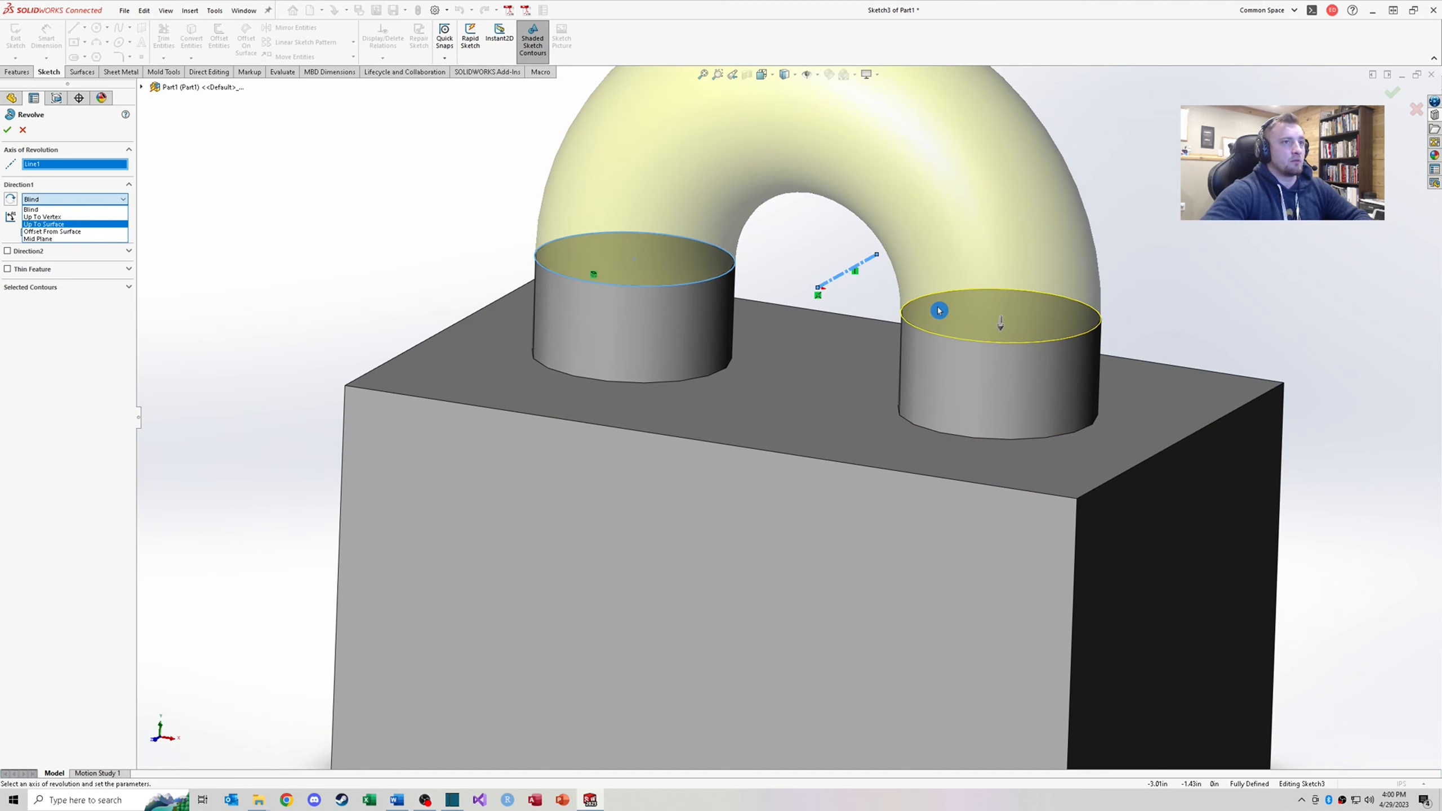
pyautogui.scroll(5, 895, 265)
pyautogui.scroll(-4, 906, 286)
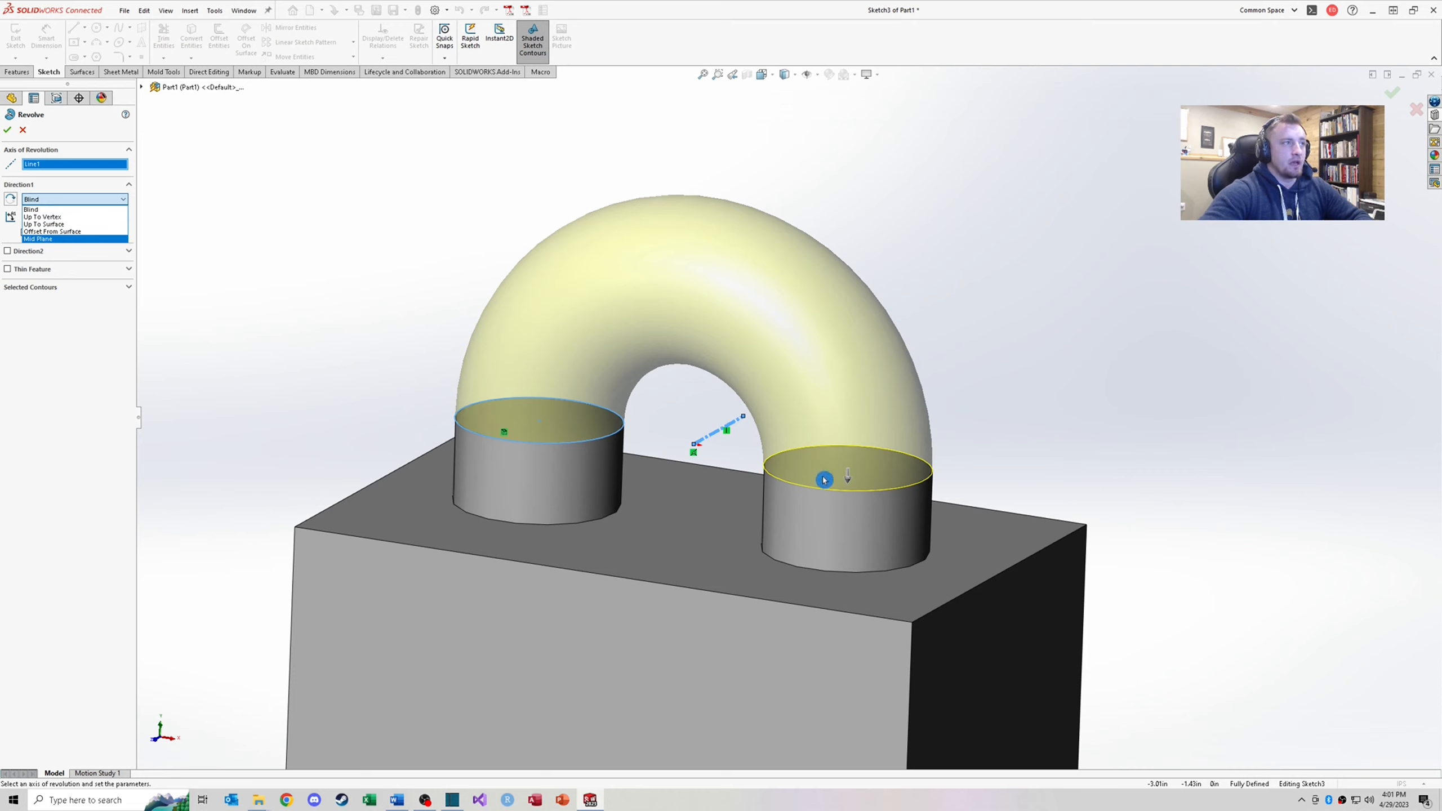
pyautogui.click(40, 209)
pyautogui.click(62, 202)
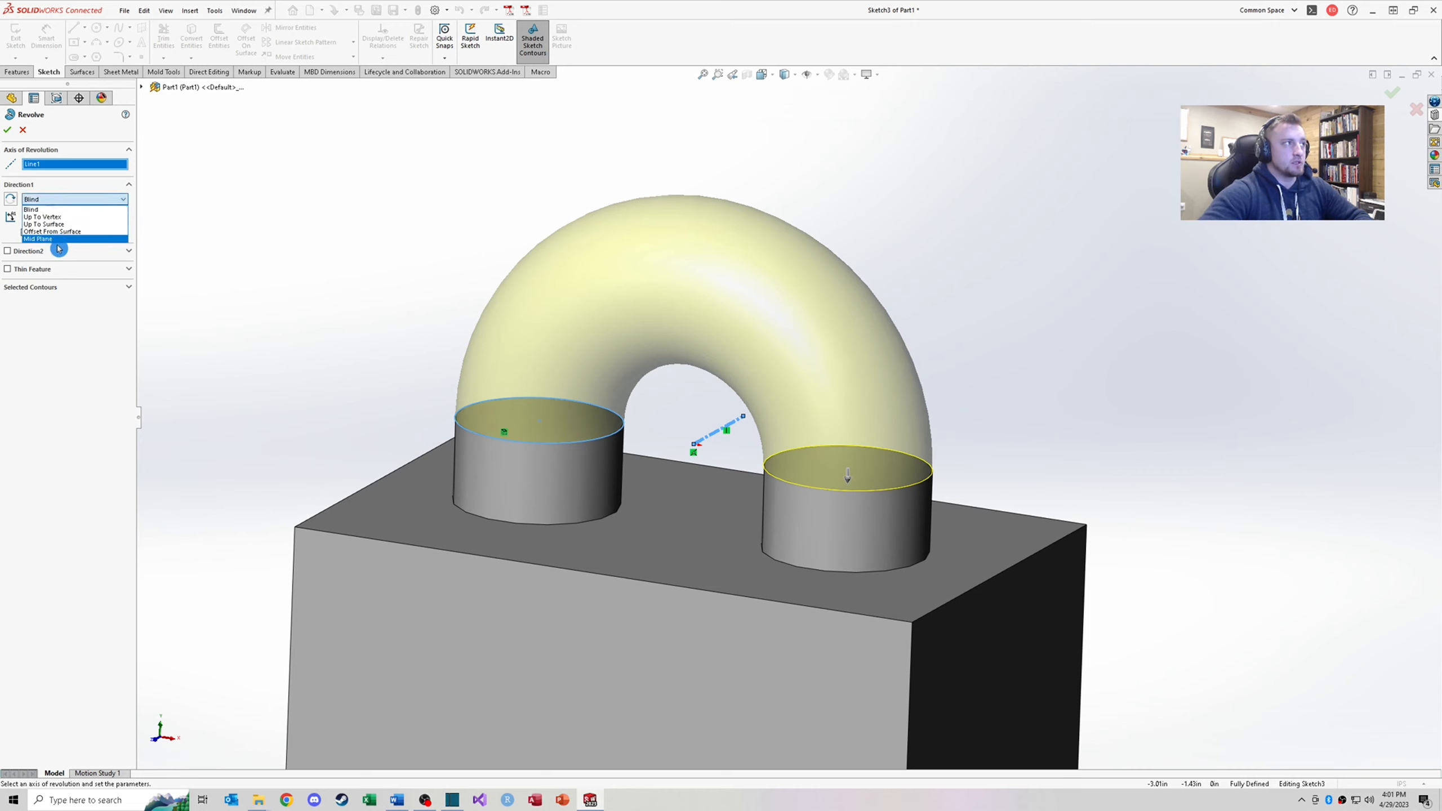
pyautogui.click(66, 225)
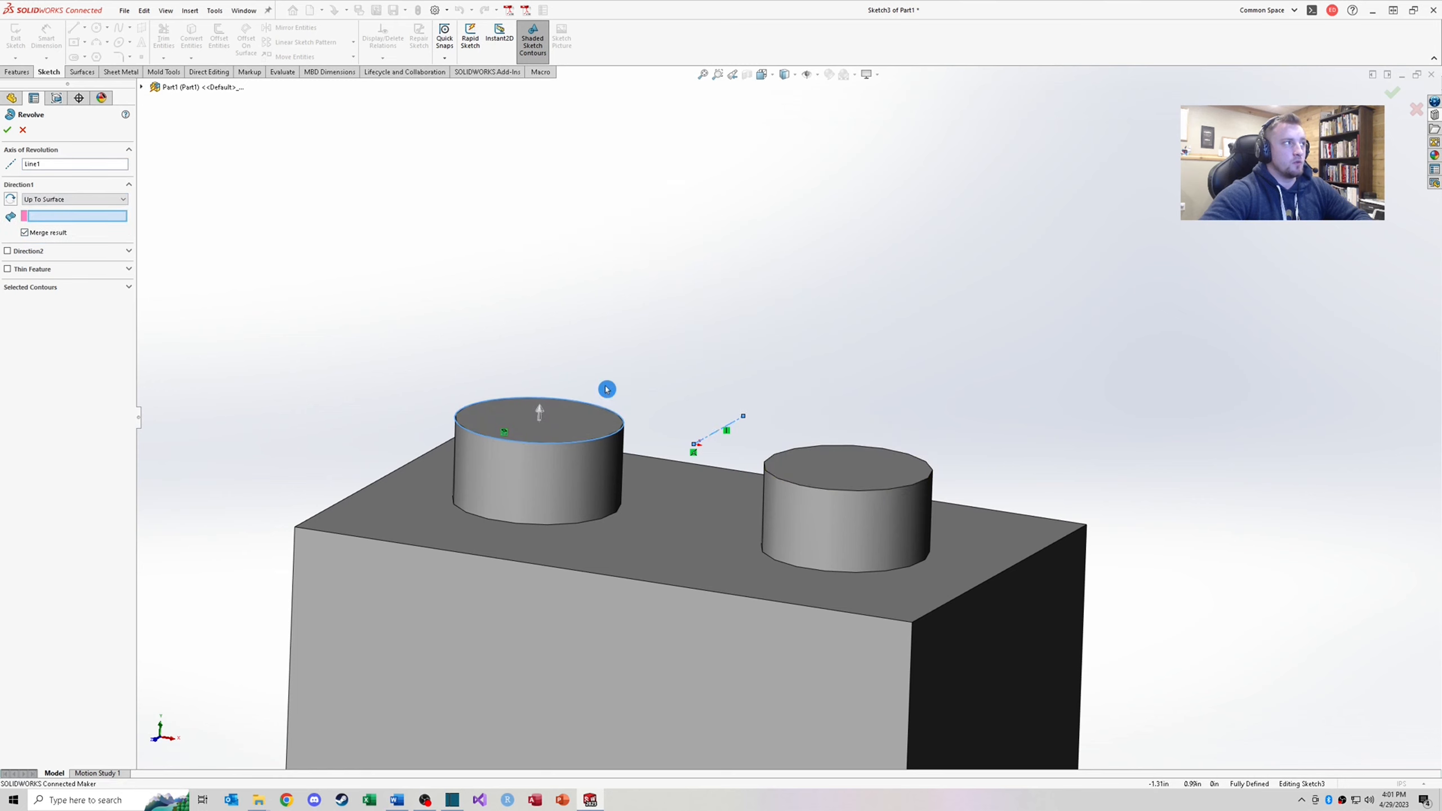
pyautogui.click(850, 483)
pyautogui.moveTo(581, 436); pyautogui.dragTo(727, 358, button='middle')
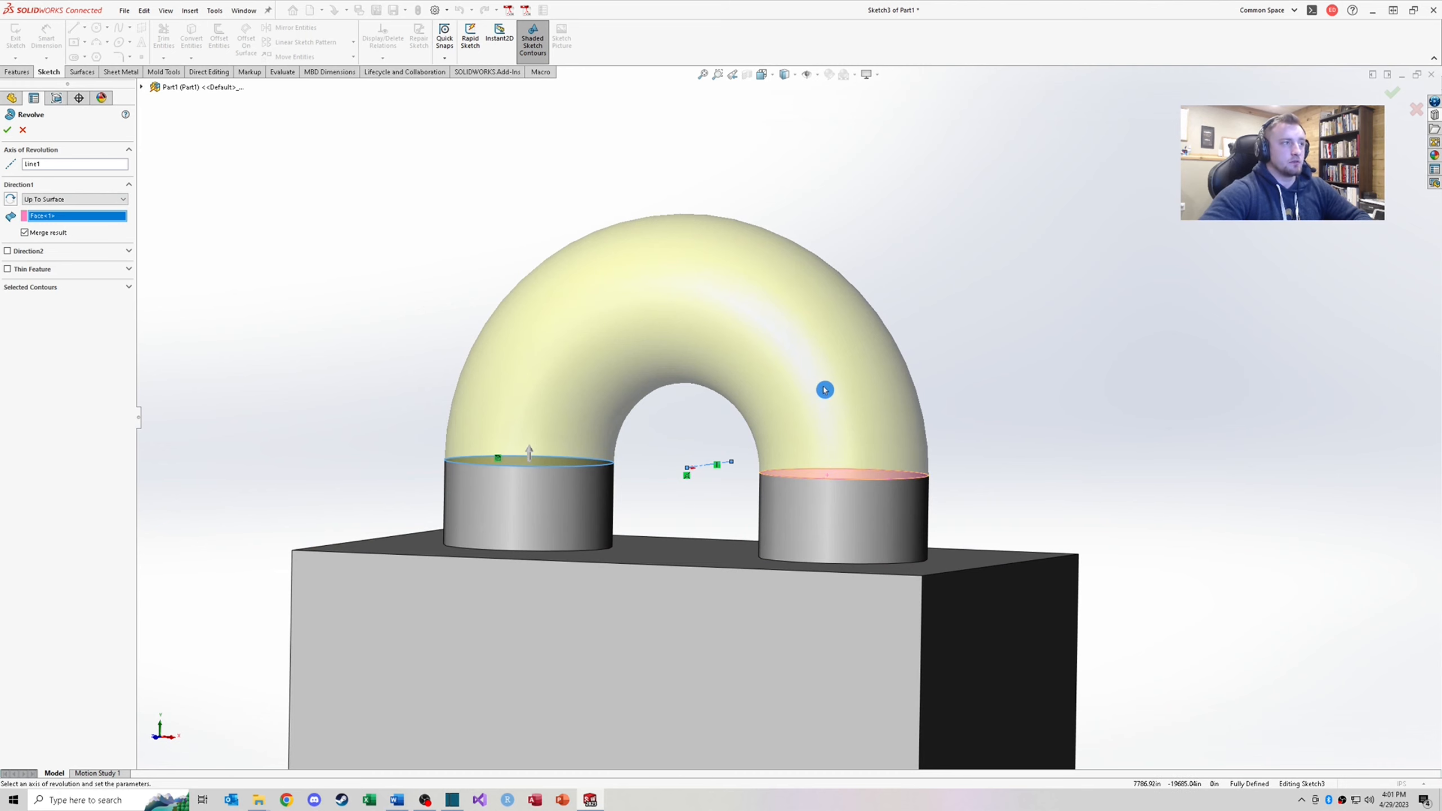
pyautogui.moveTo(825, 389); pyautogui.dragTo(735, 412, button='middle')
pyautogui.click(8, 130)
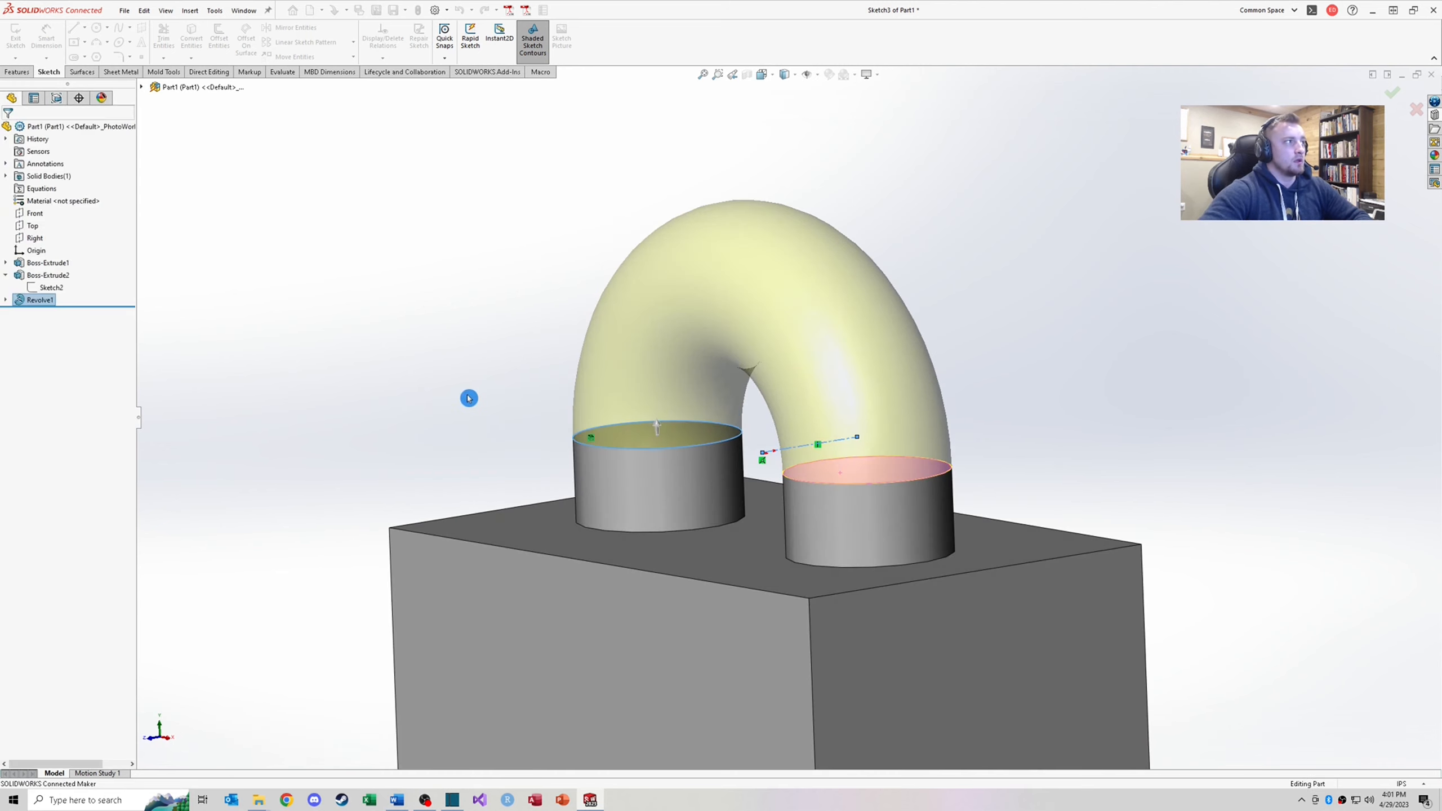
pyautogui.click(385, 327)
pyautogui.scroll(4, 765, 306)
pyautogui.moveTo(765, 306); pyautogui.dragTo(769, 356, button='middle')
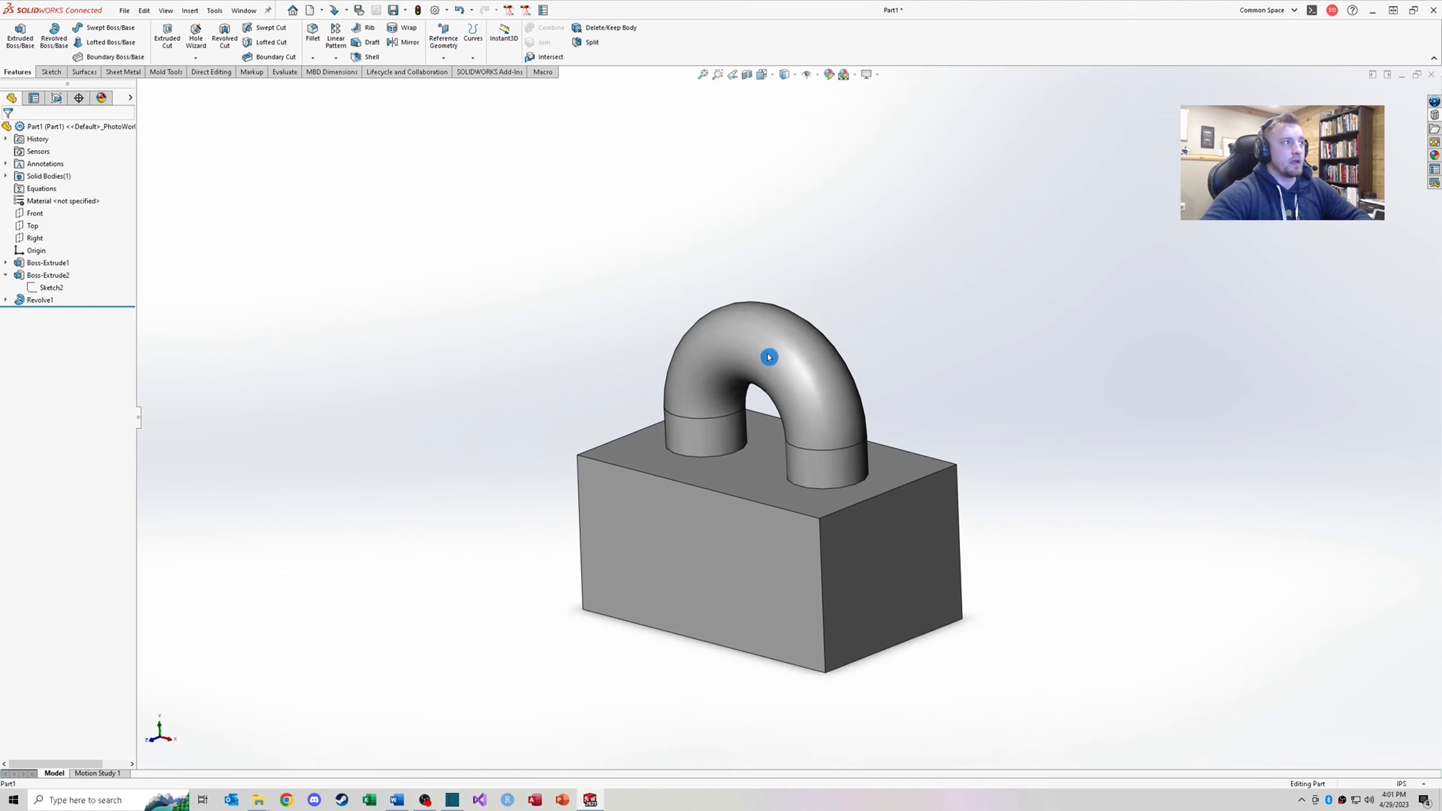
pyautogui.scroll(3, 795, 409)
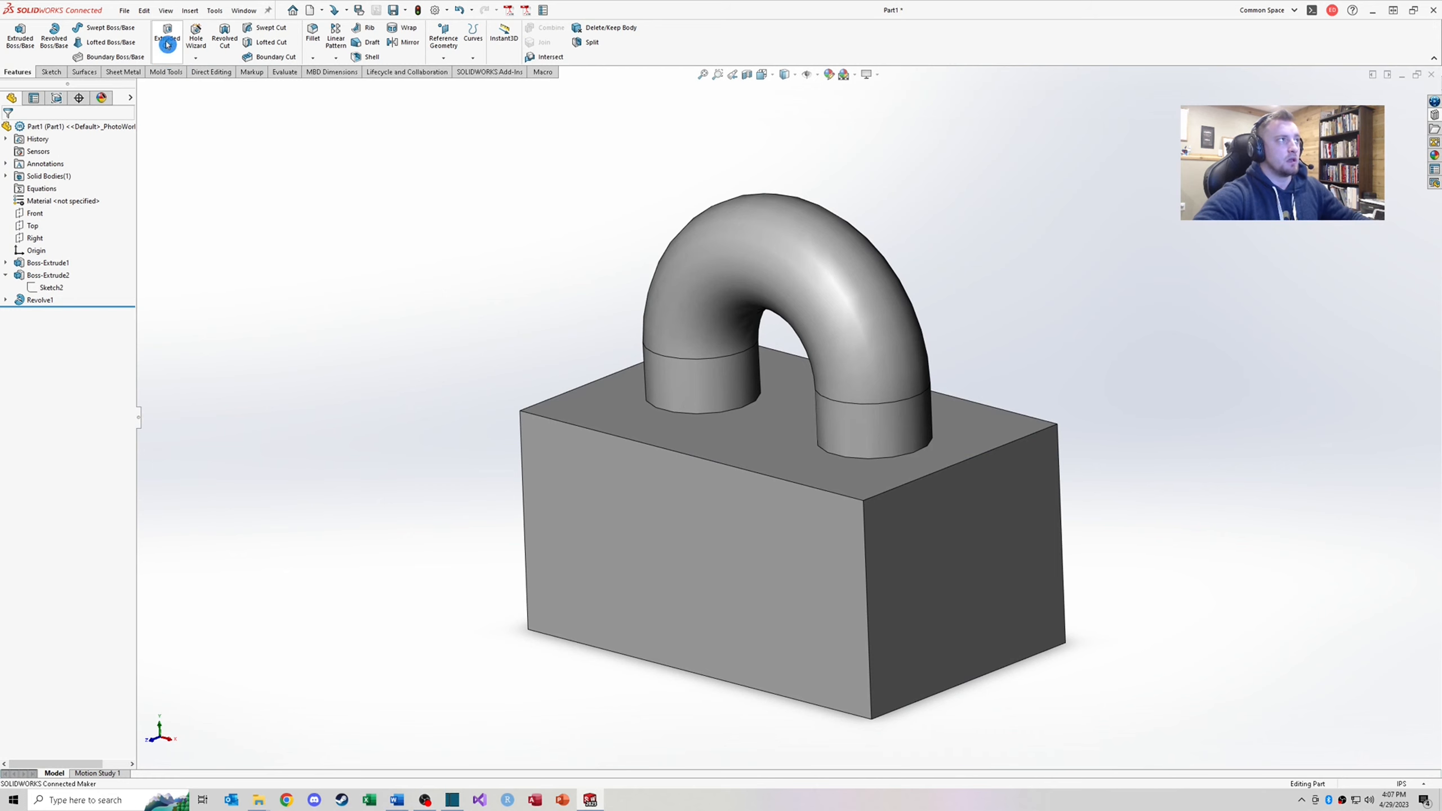
# Start an extruded cut sketch on the block's large front face
pyautogui.moveTo(637, 469)
pyautogui.mouseDown(button='middle')
pyautogui.moveTo(657, 447)
pyautogui.moveTo(644, 450)
pyautogui.mouseUp(button='middle')
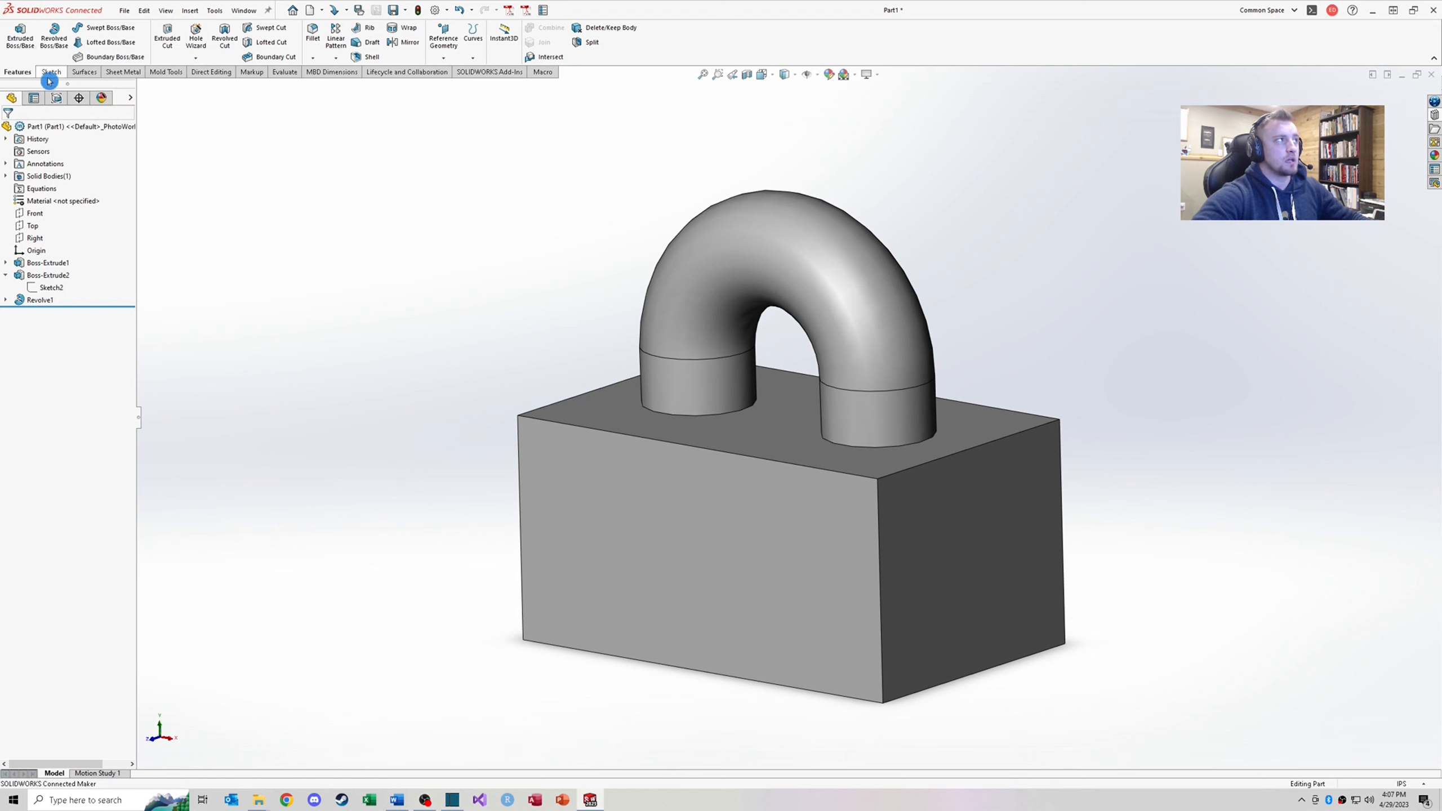
pyautogui.click(173, 51)
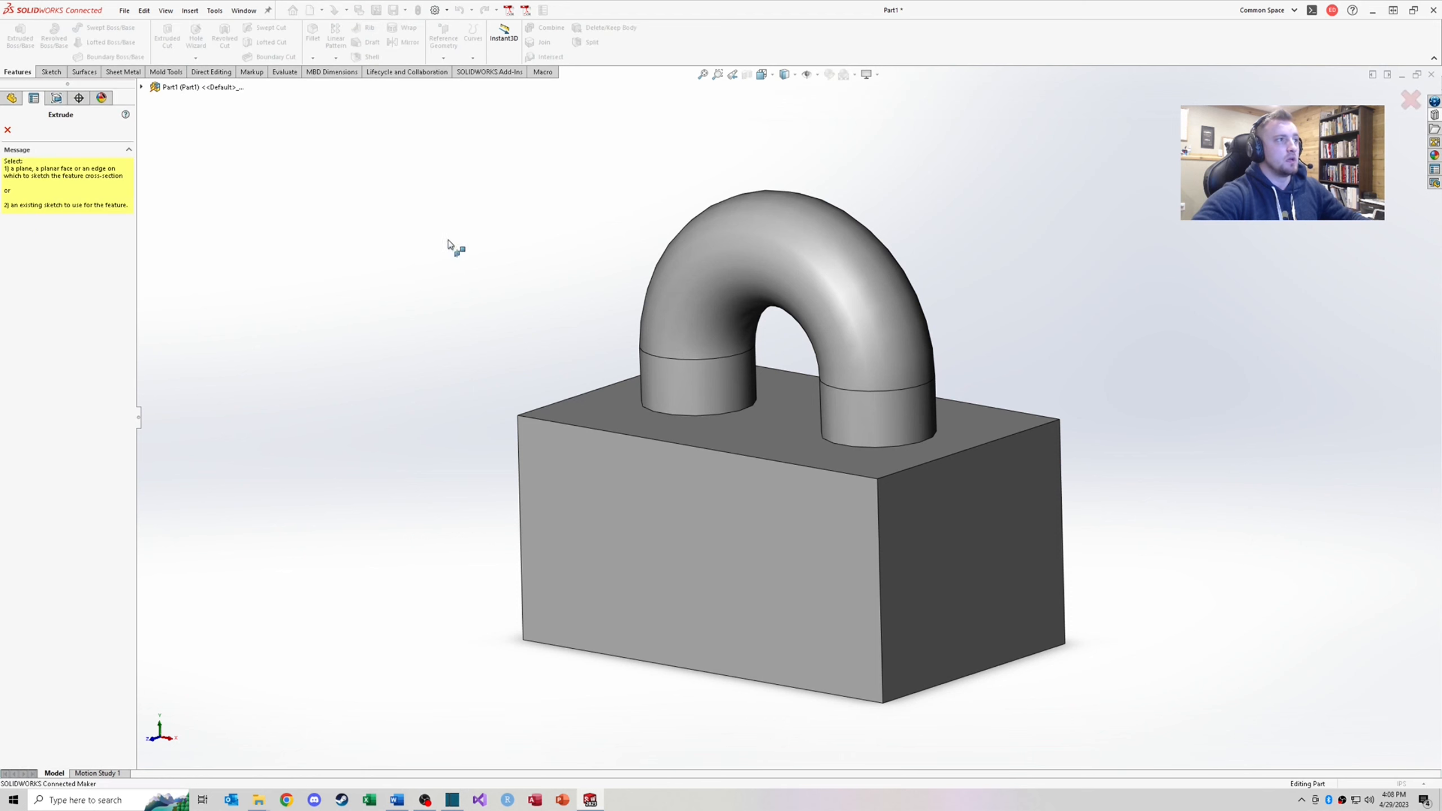
pyautogui.click(746, 533)
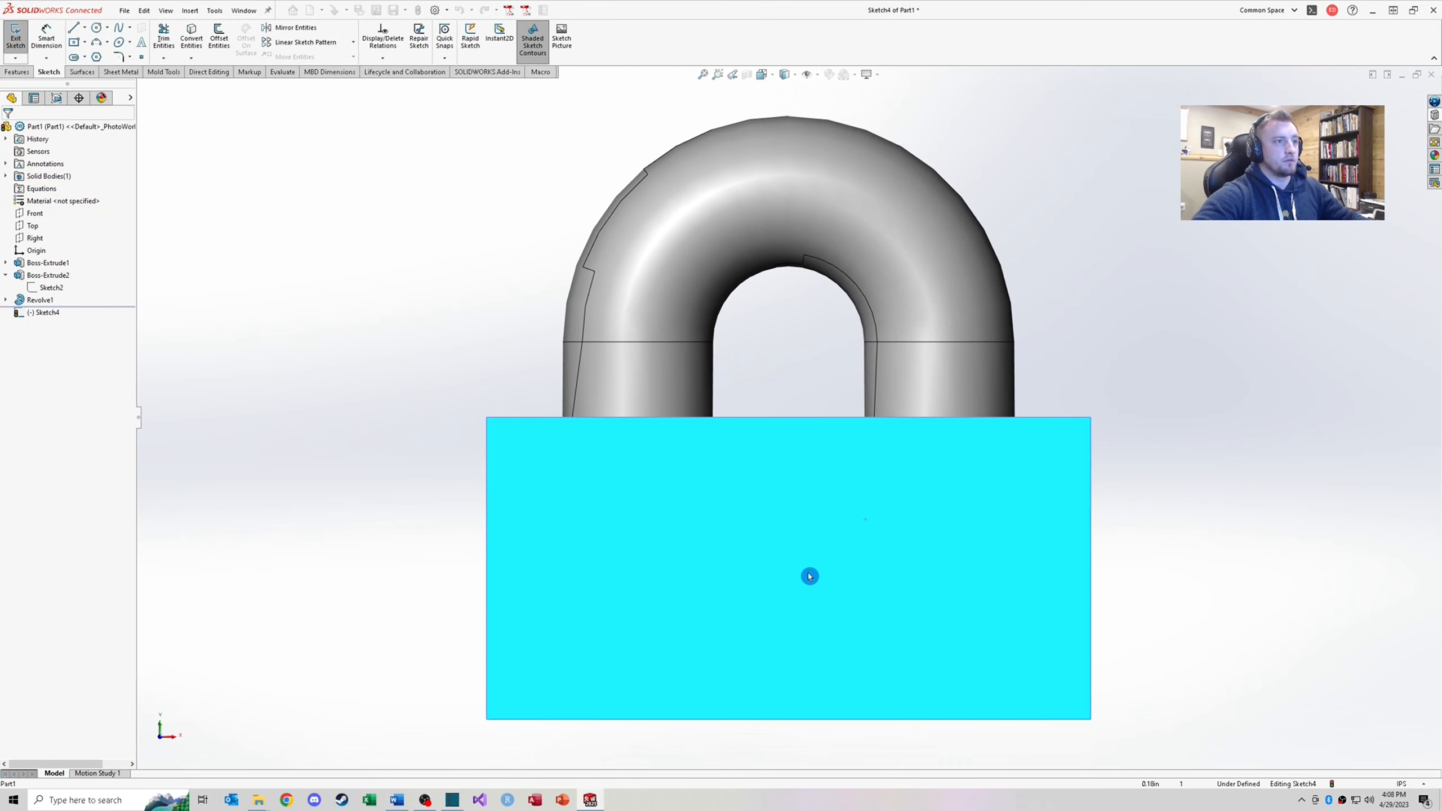
pyautogui.click(249, 192)
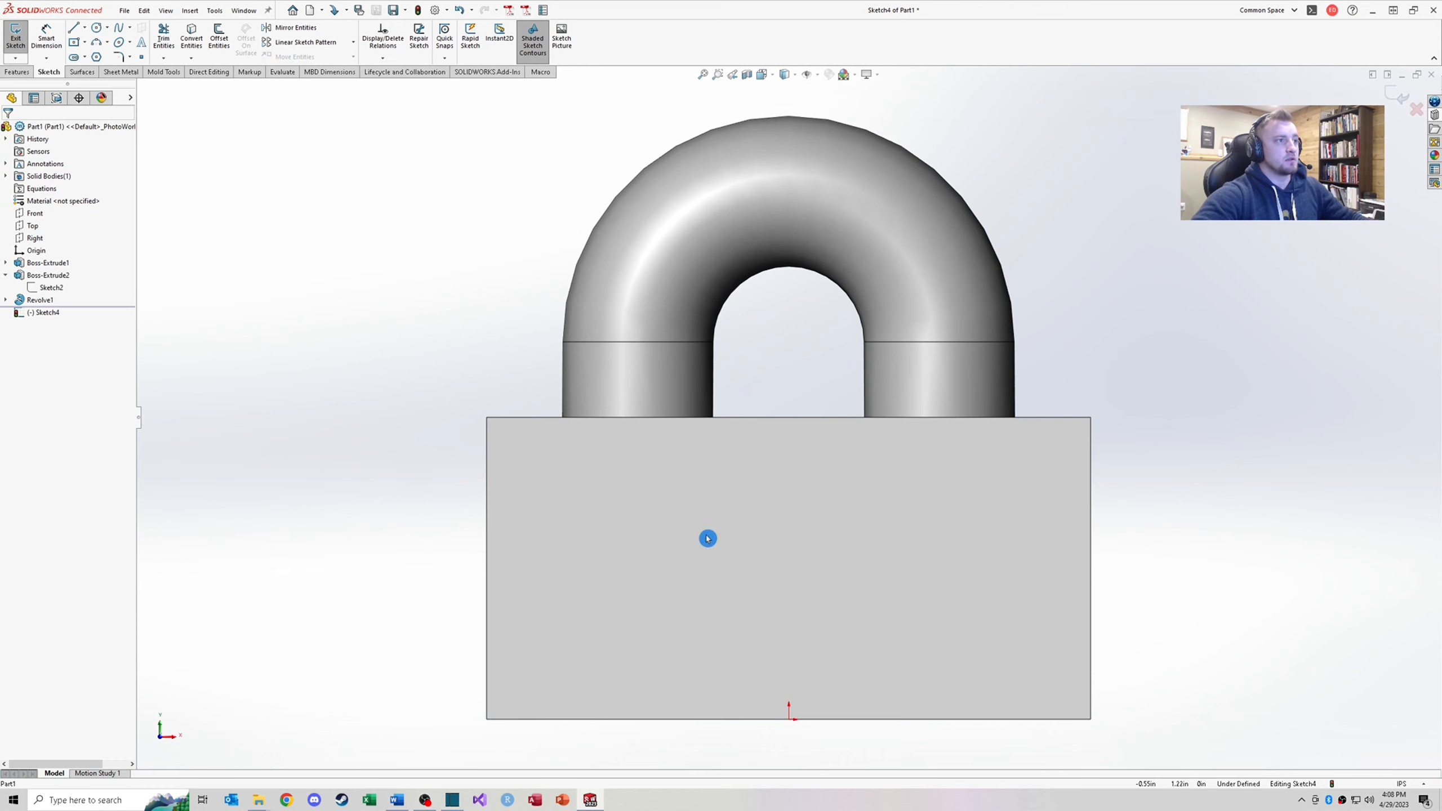
# Sketch a horizontal straight slot near the front face's middle, about 1.46 in between arc centers and 0.31 in wide
pyautogui.click(84, 58)
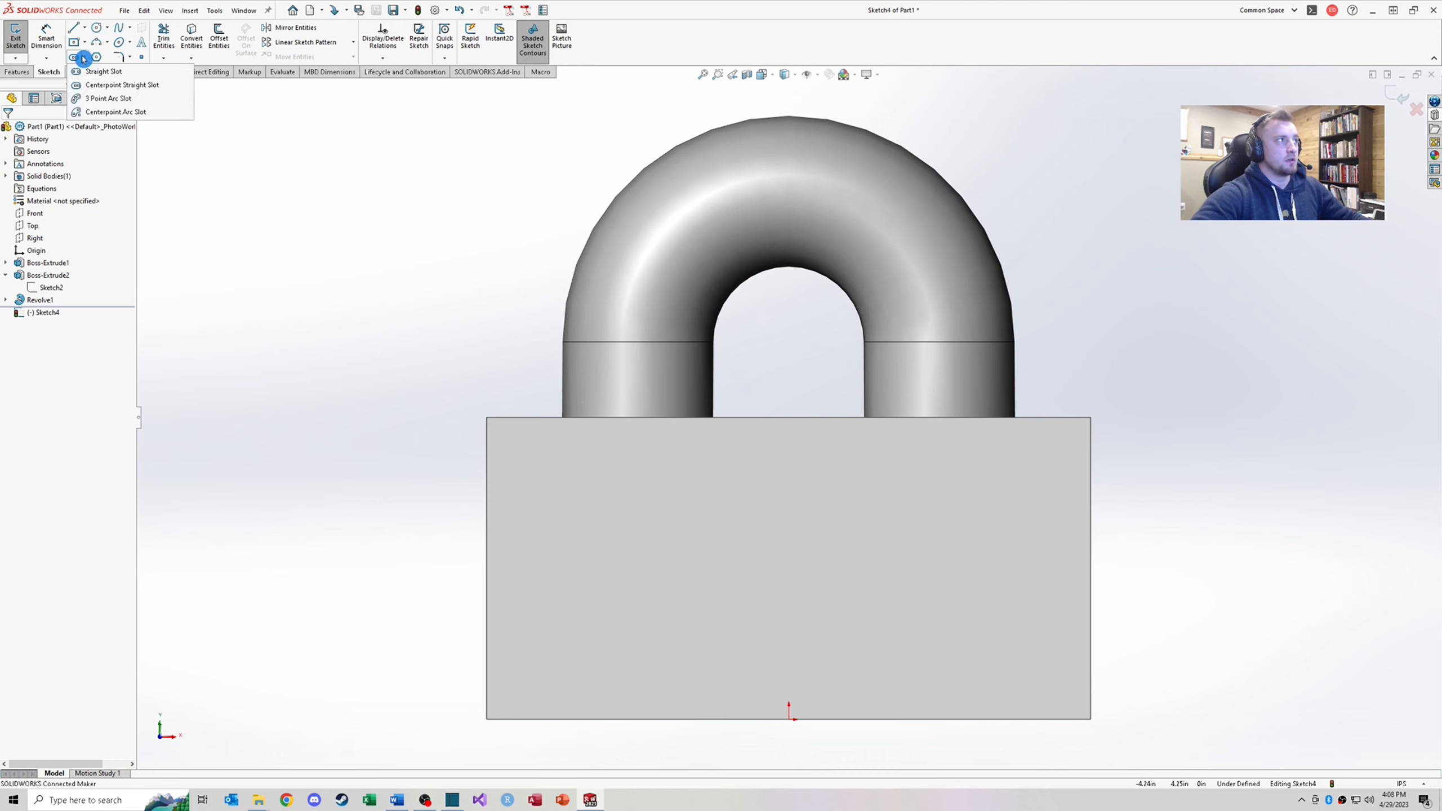
pyautogui.click(103, 71)
pyautogui.click(673, 579)
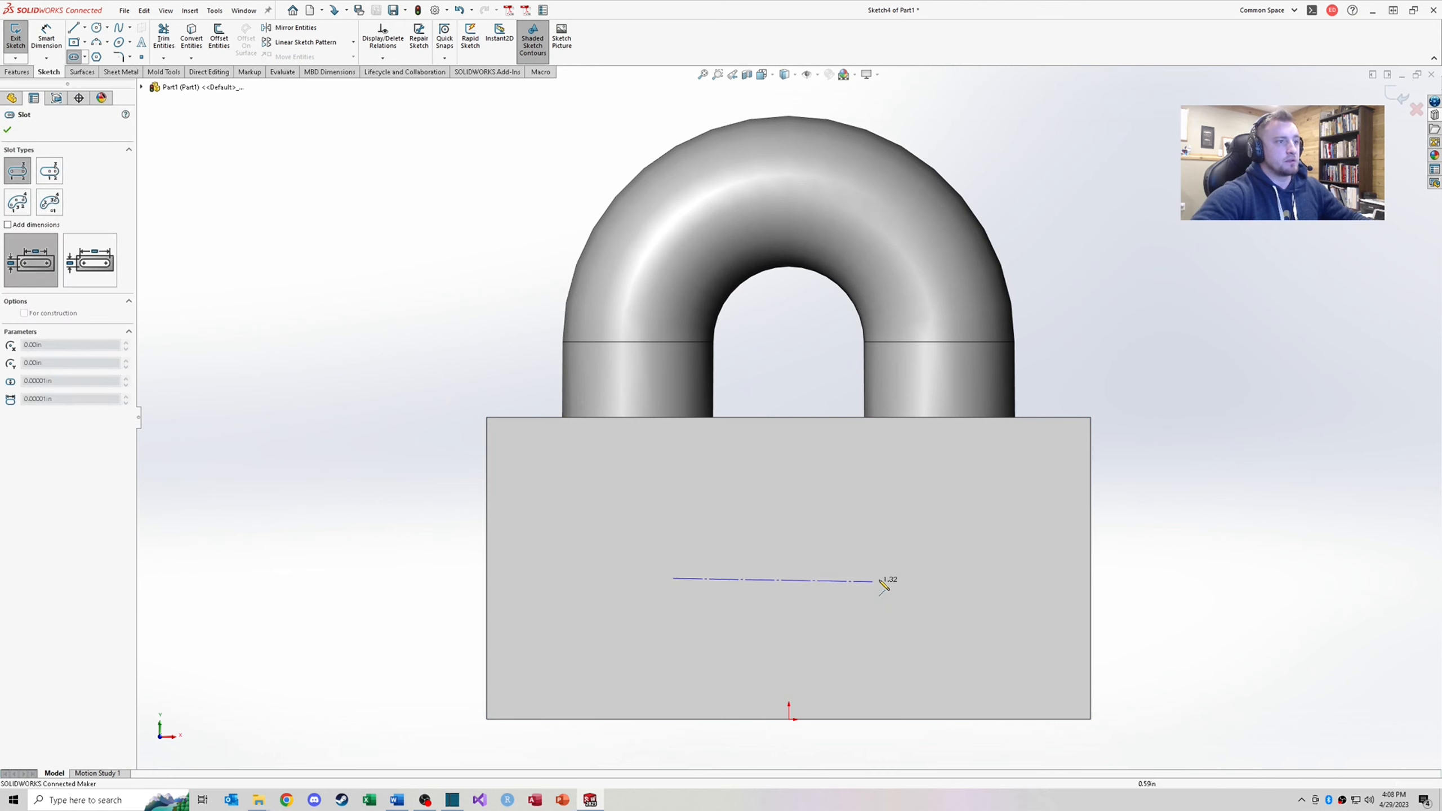
pyautogui.click(895, 579)
pyautogui.click(917, 578)
pyautogui.press('Escape')
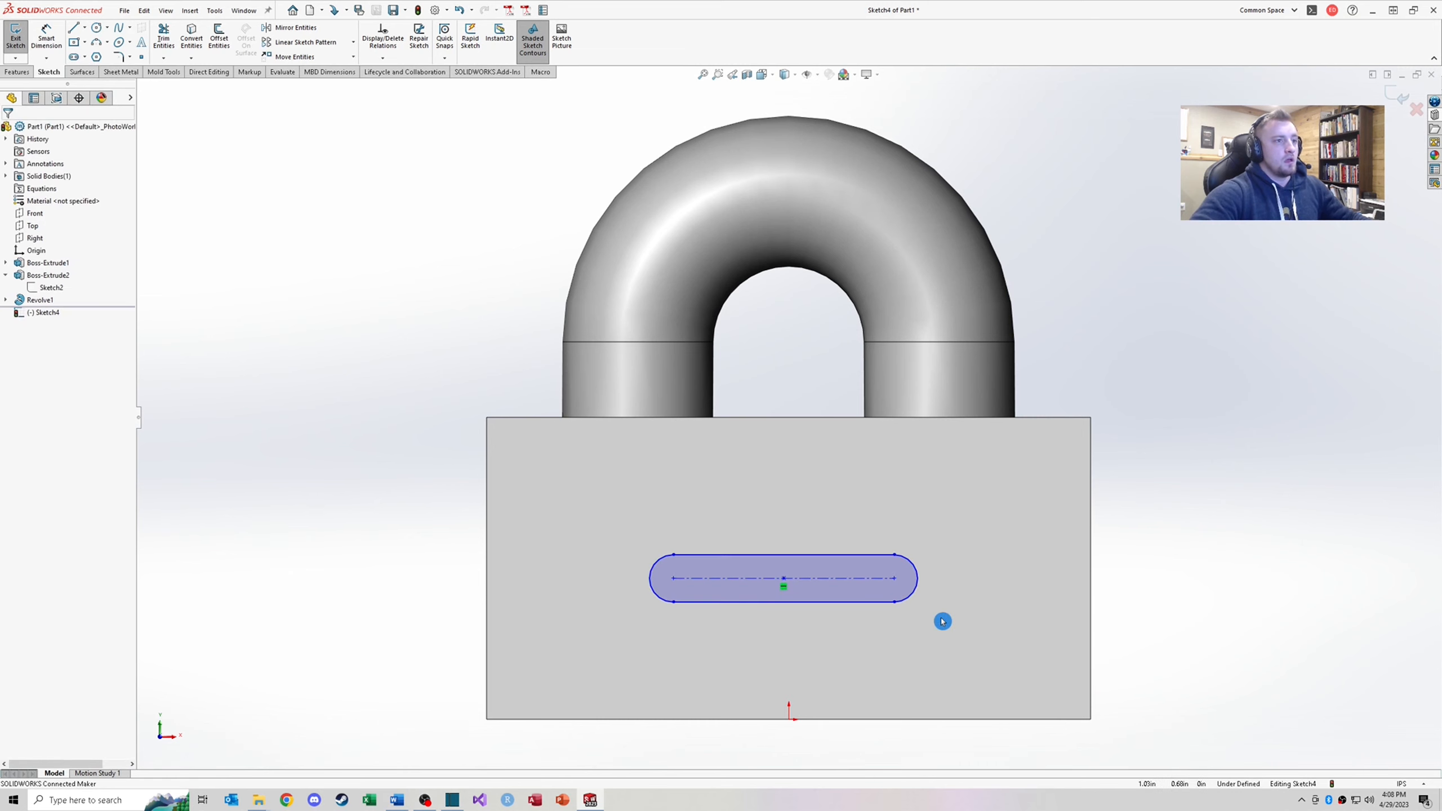
# Dimension the slot's centerline 1 in above the block's bottom edge
pyautogui.scroll(2, 943, 621)
pyautogui.scroll(-2, 914, 625)
pyautogui.moveTo(868, 677); pyautogui.dragTo(833, 591, button='right')
pyautogui.click(786, 468)
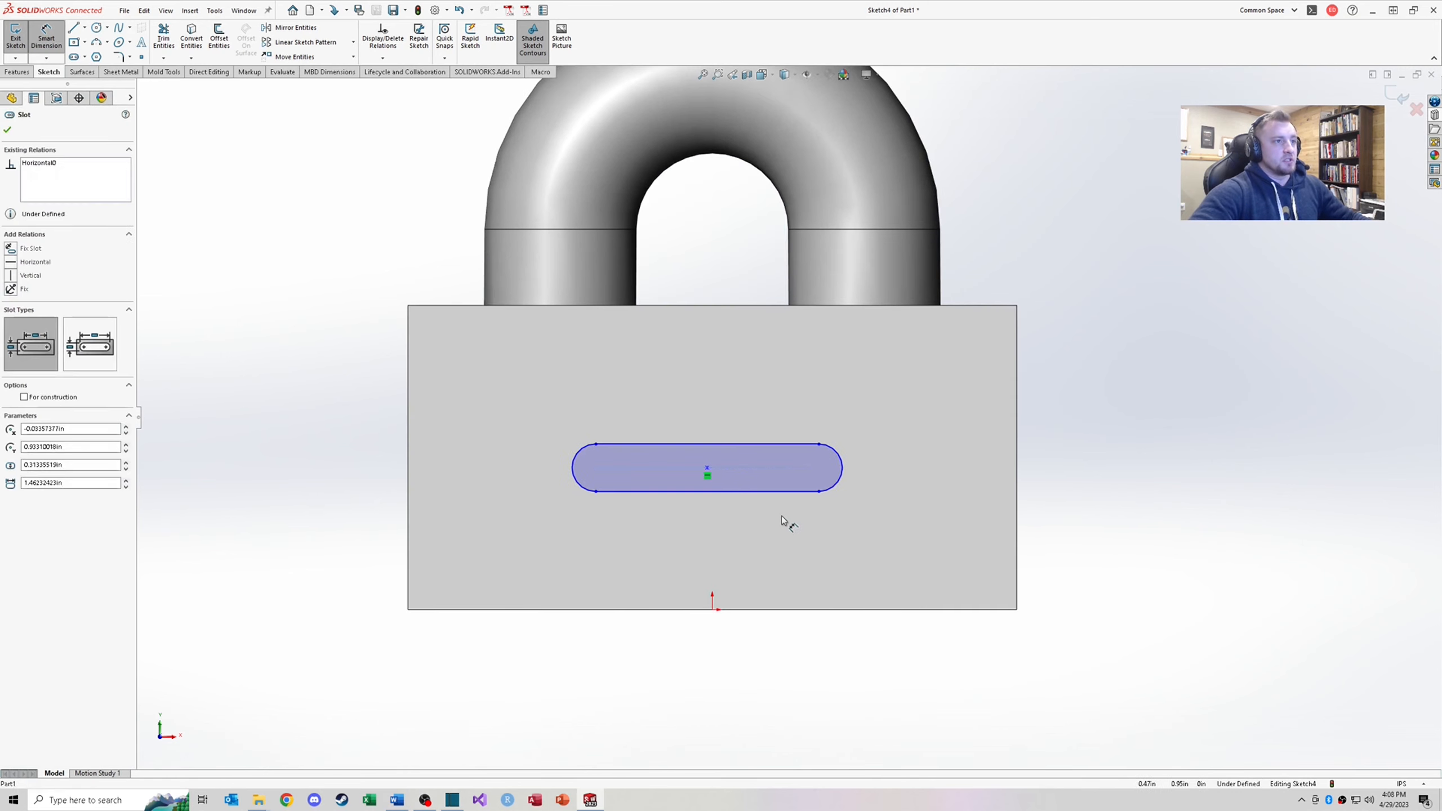
pyautogui.click(782, 609)
pyautogui.click(1097, 565)
pyautogui.write('1')
pyautogui.press('Return')
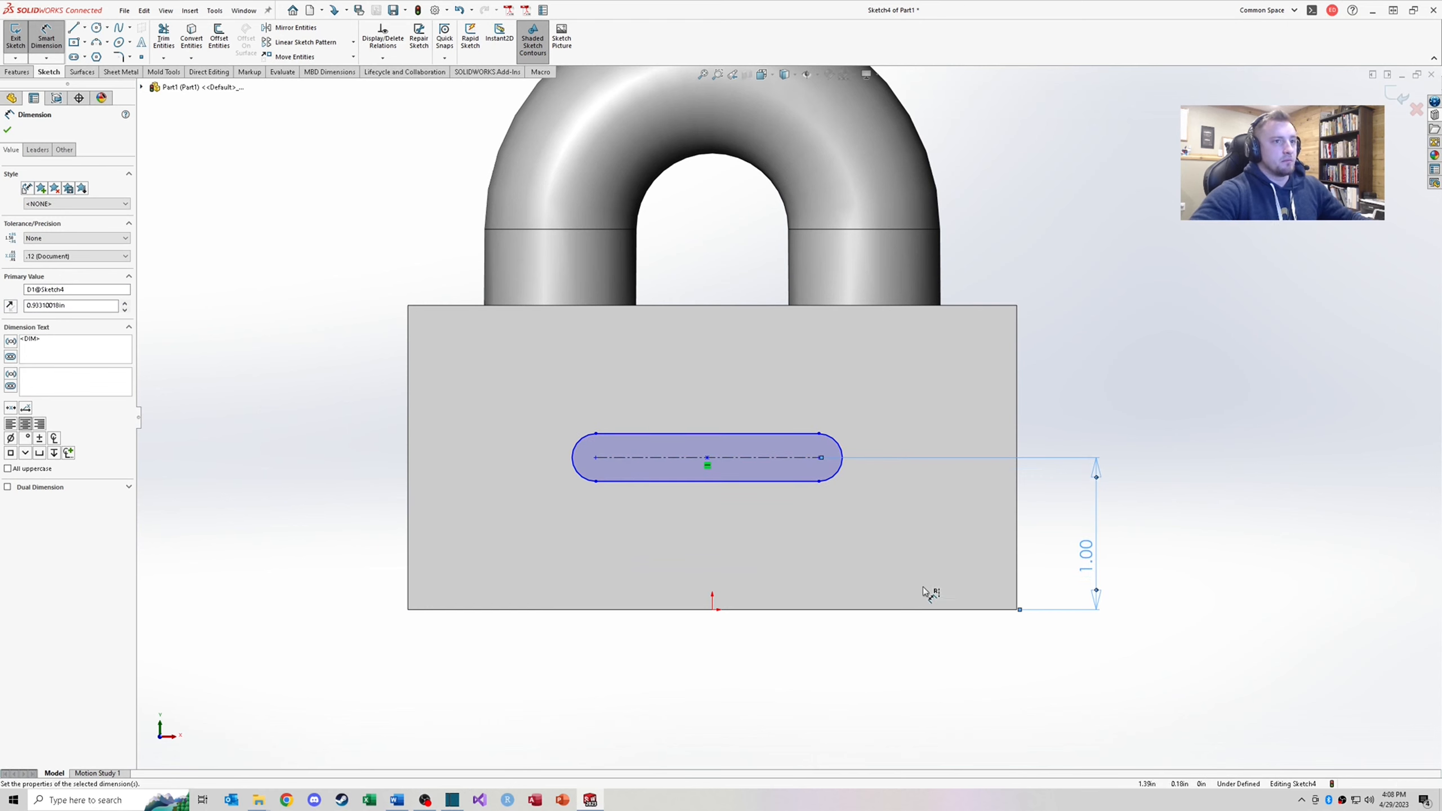
# Draw a construction centerline from the slot's center point to the origin and constrain it vertical
pyautogui.moveTo(976, 664); pyautogui.dragTo(926, 625, button='right')
pyautogui.click(707, 458)
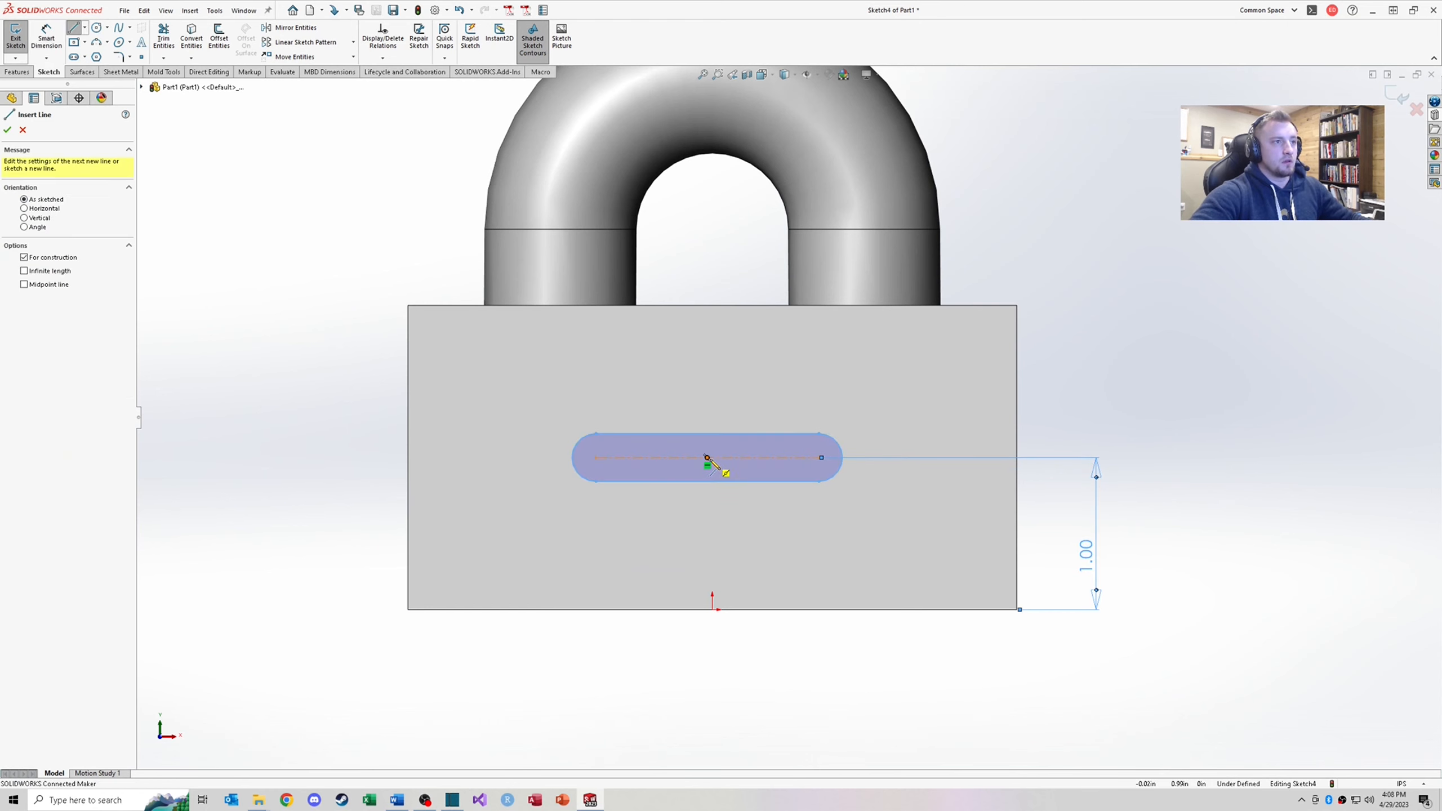
pyautogui.click(713, 610)
pyautogui.press('Escape')
pyautogui.click(713, 529)
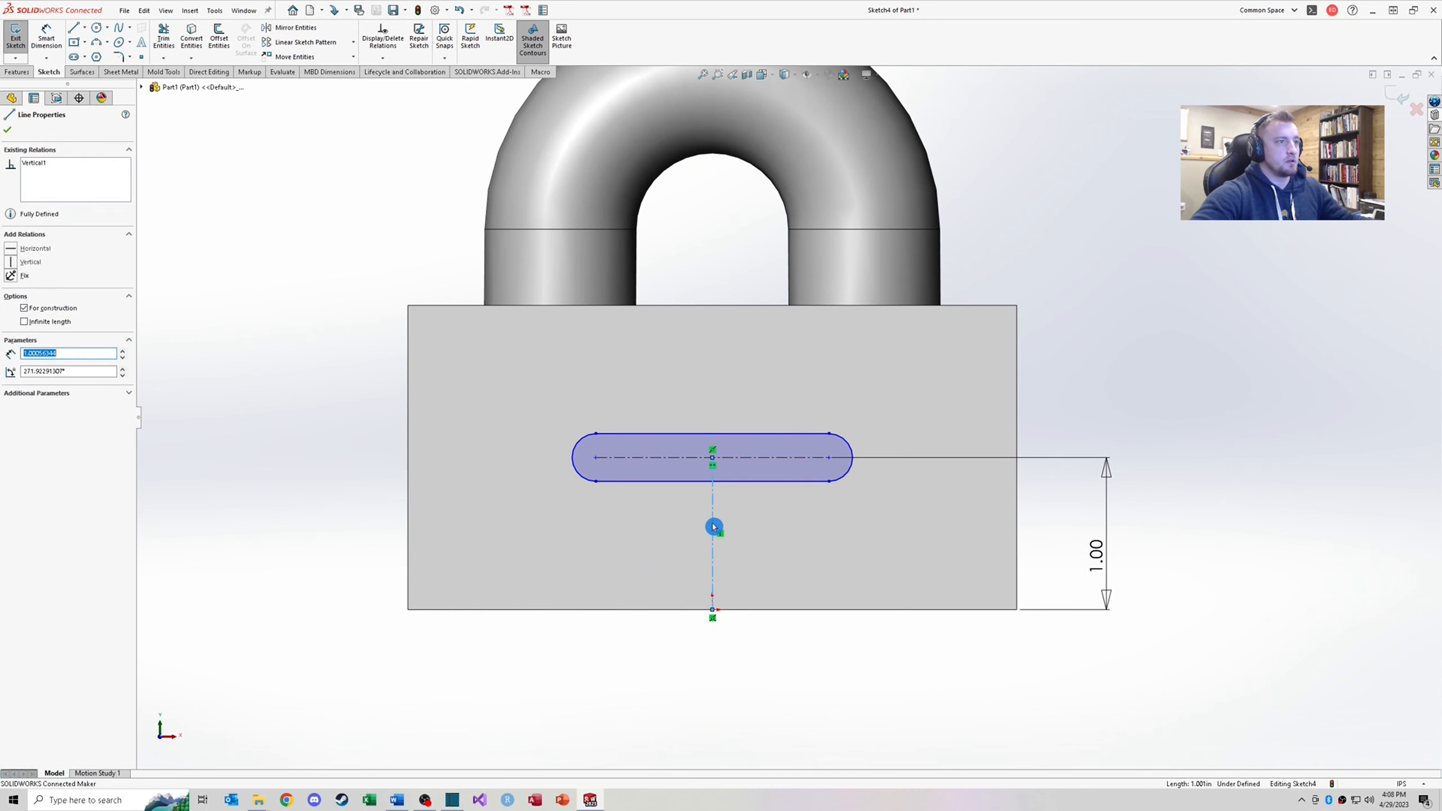
pyautogui.press('Escape')
# Dimension the slot's width as 0.5 in
pyautogui.moveTo(854, 493); pyautogui.dragTo(783, 438, button='right')
pyautogui.click(782, 438)
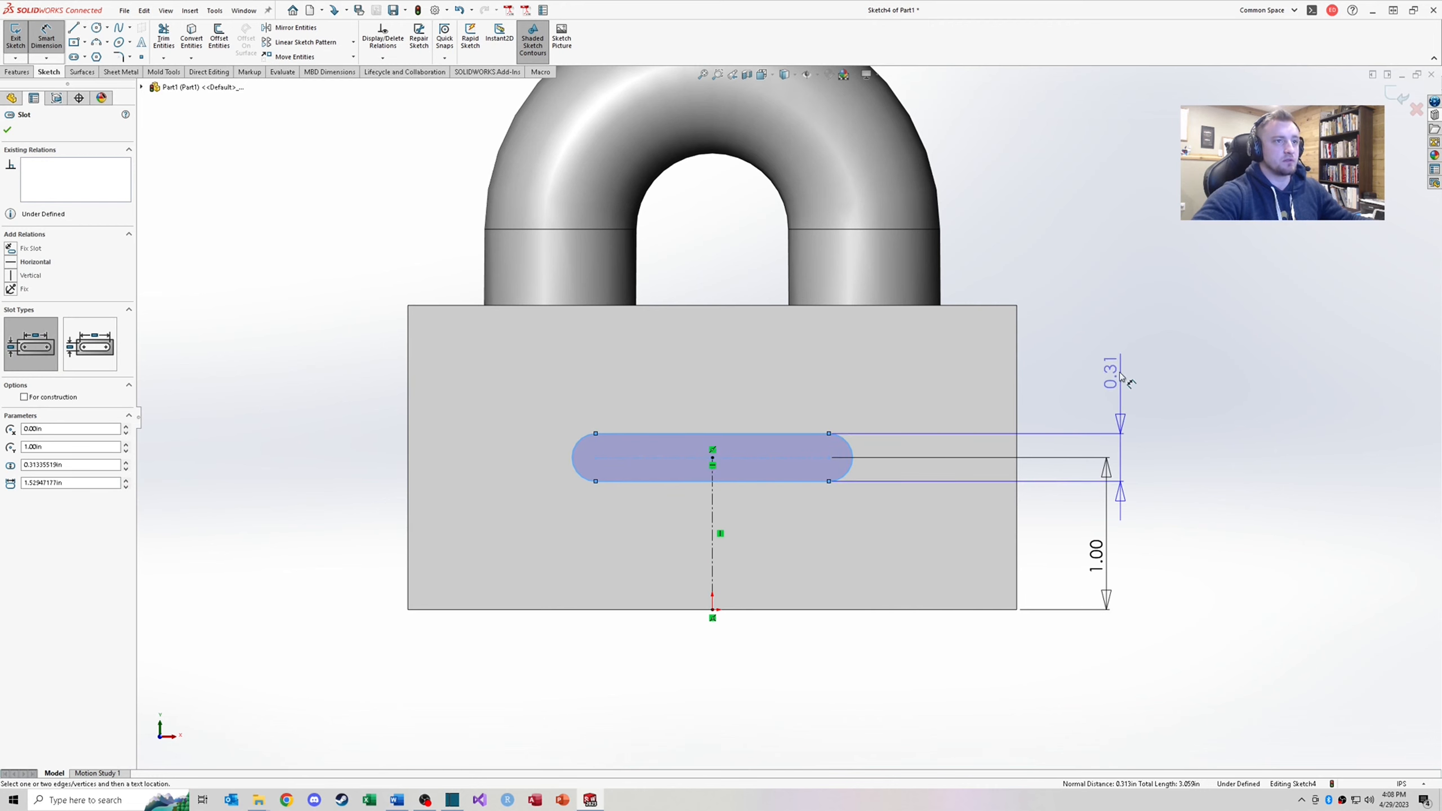
pyautogui.click(1107, 378)
pyautogui.write('0.5')
pyautogui.press('Return')
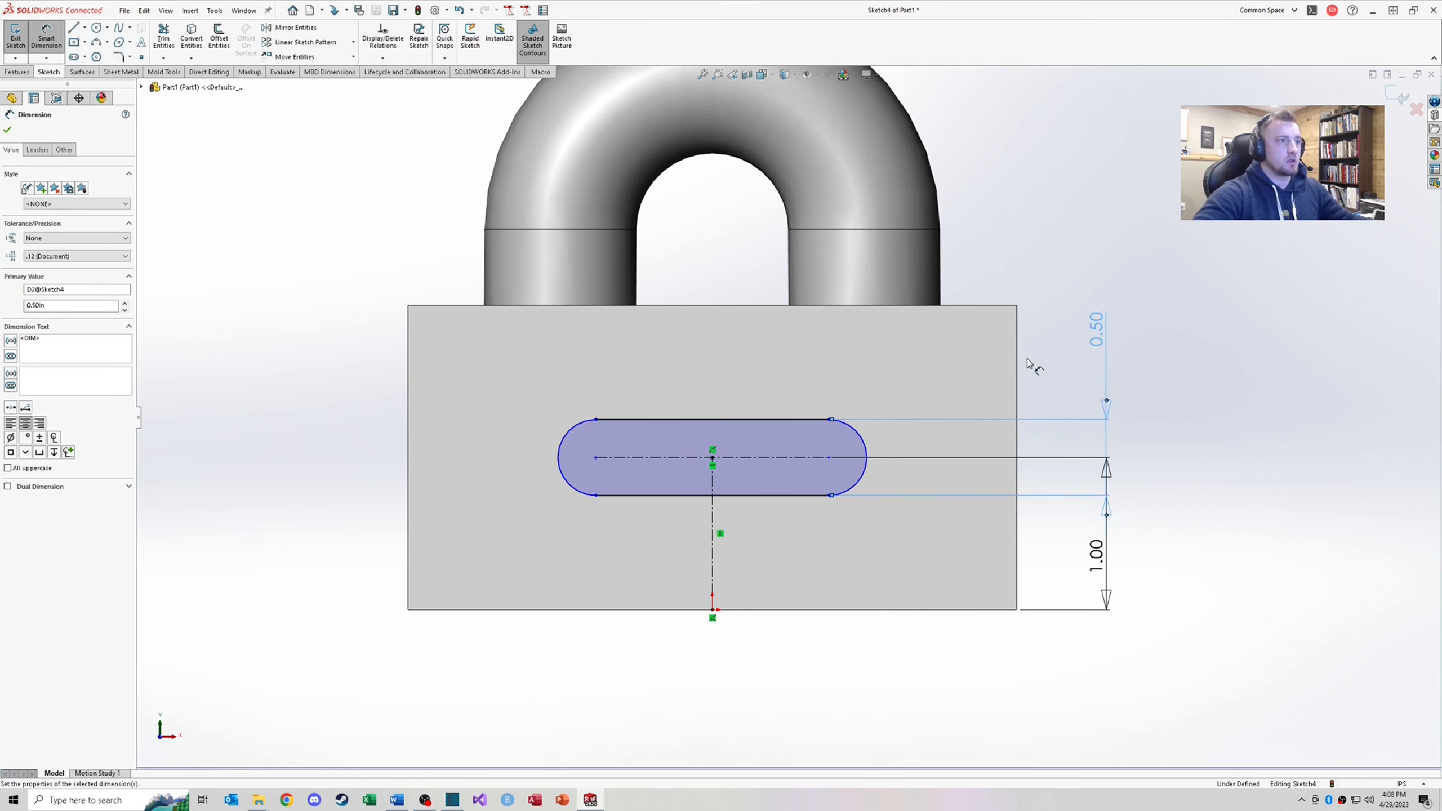
# Dimension the slot's length between arc centers as 1.5 in
pyautogui.click(795, 459)
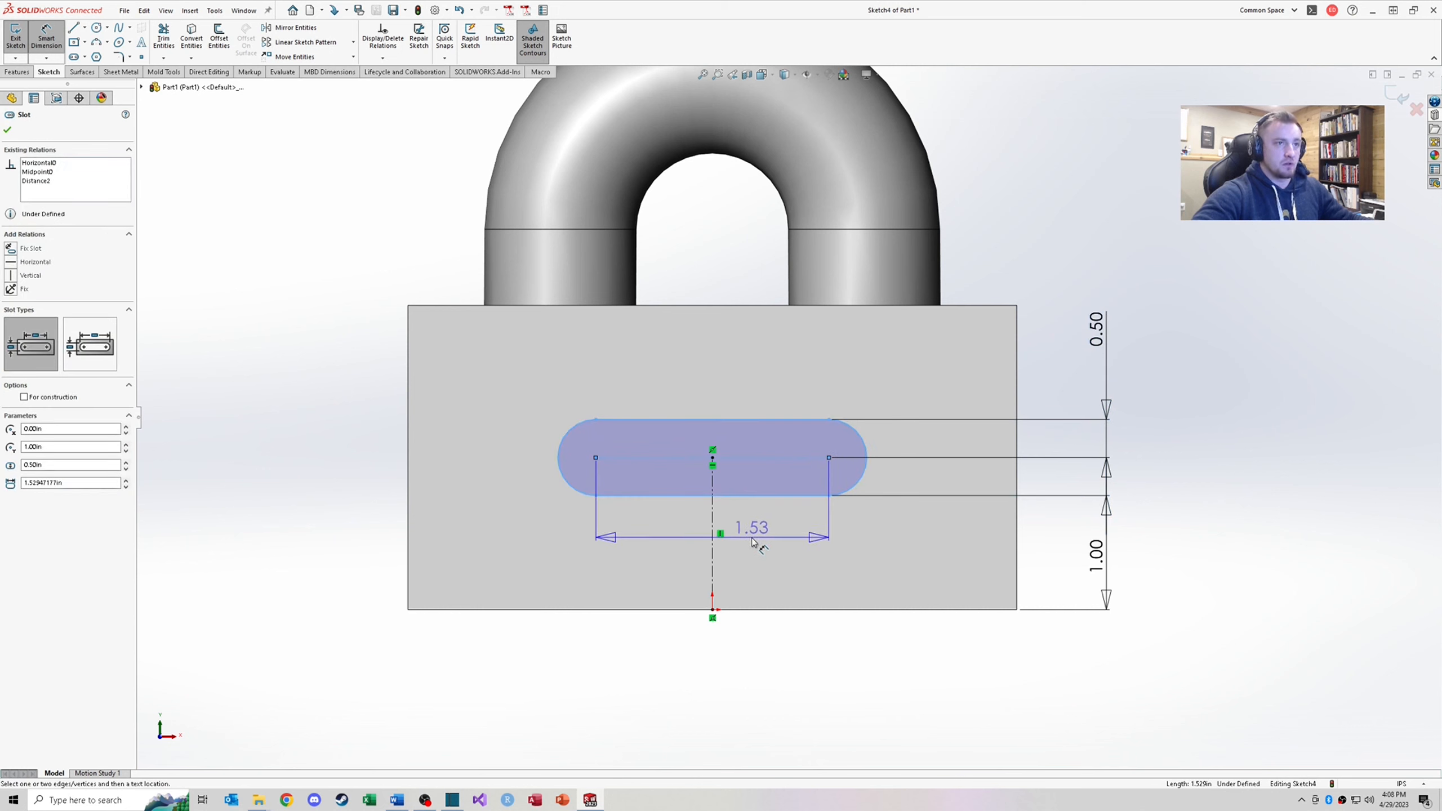
pyautogui.click(752, 538)
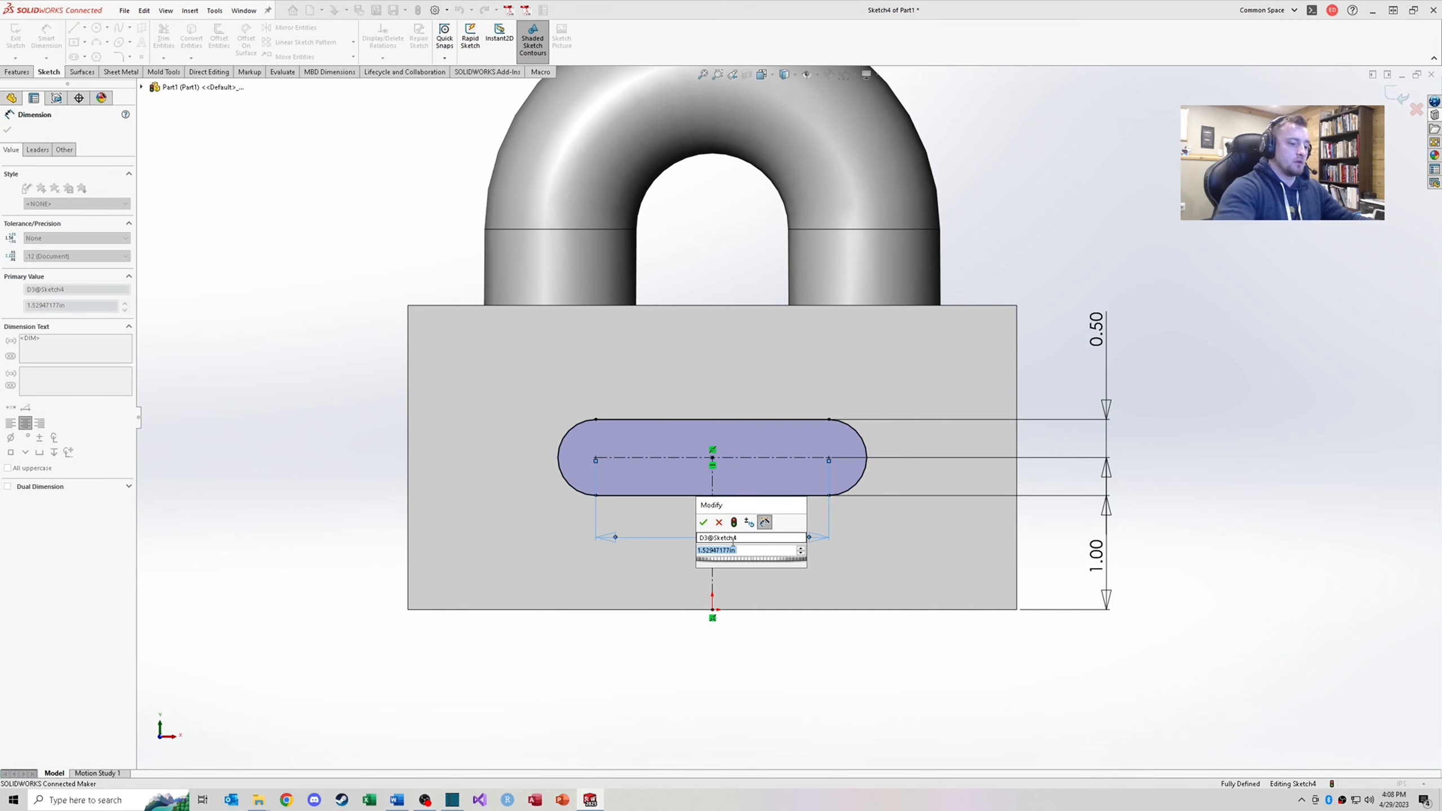
pyautogui.write('1.5')
pyautogui.press('Return')
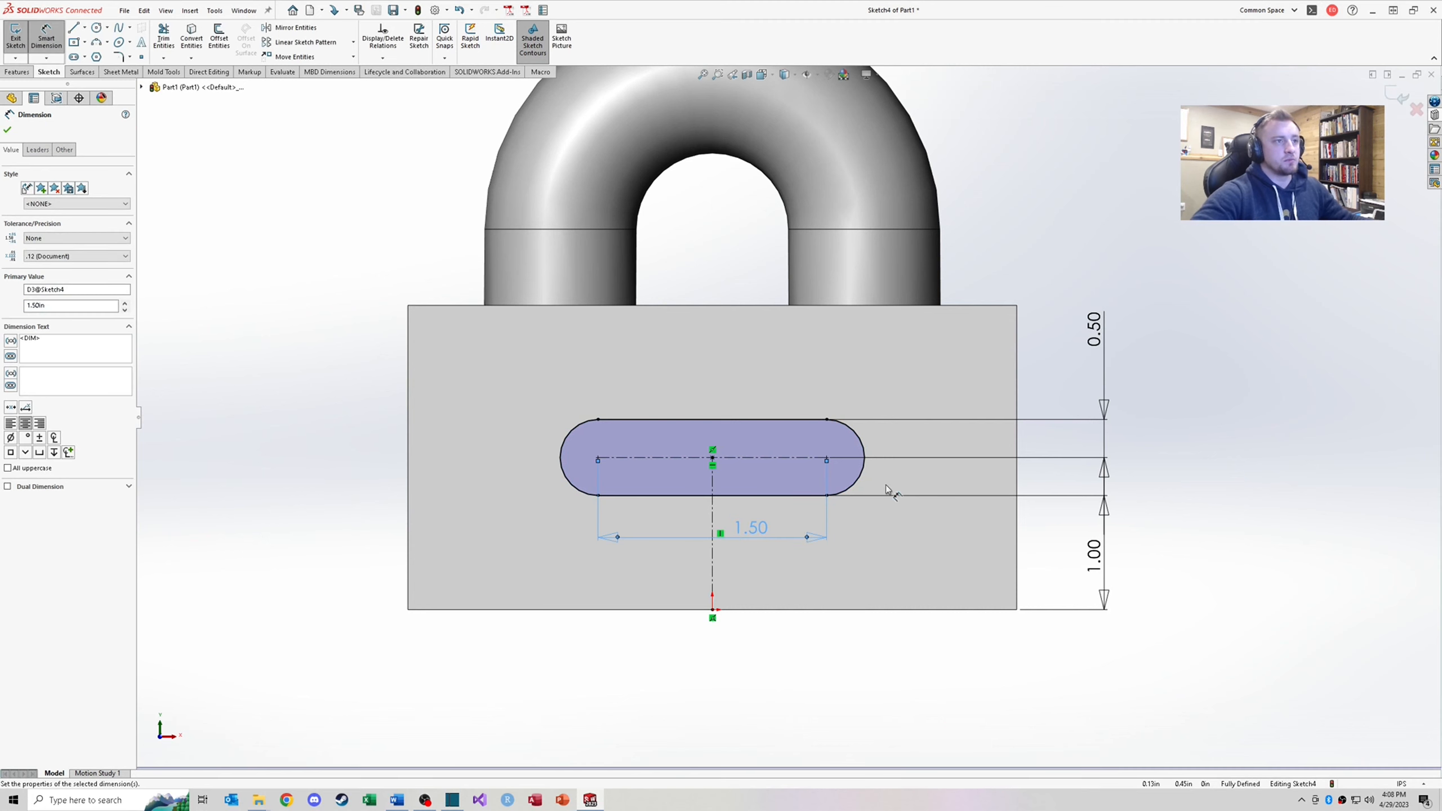
# Finish the slot sketch to preview its blind cut into the block
pyautogui.click(1395, 97)
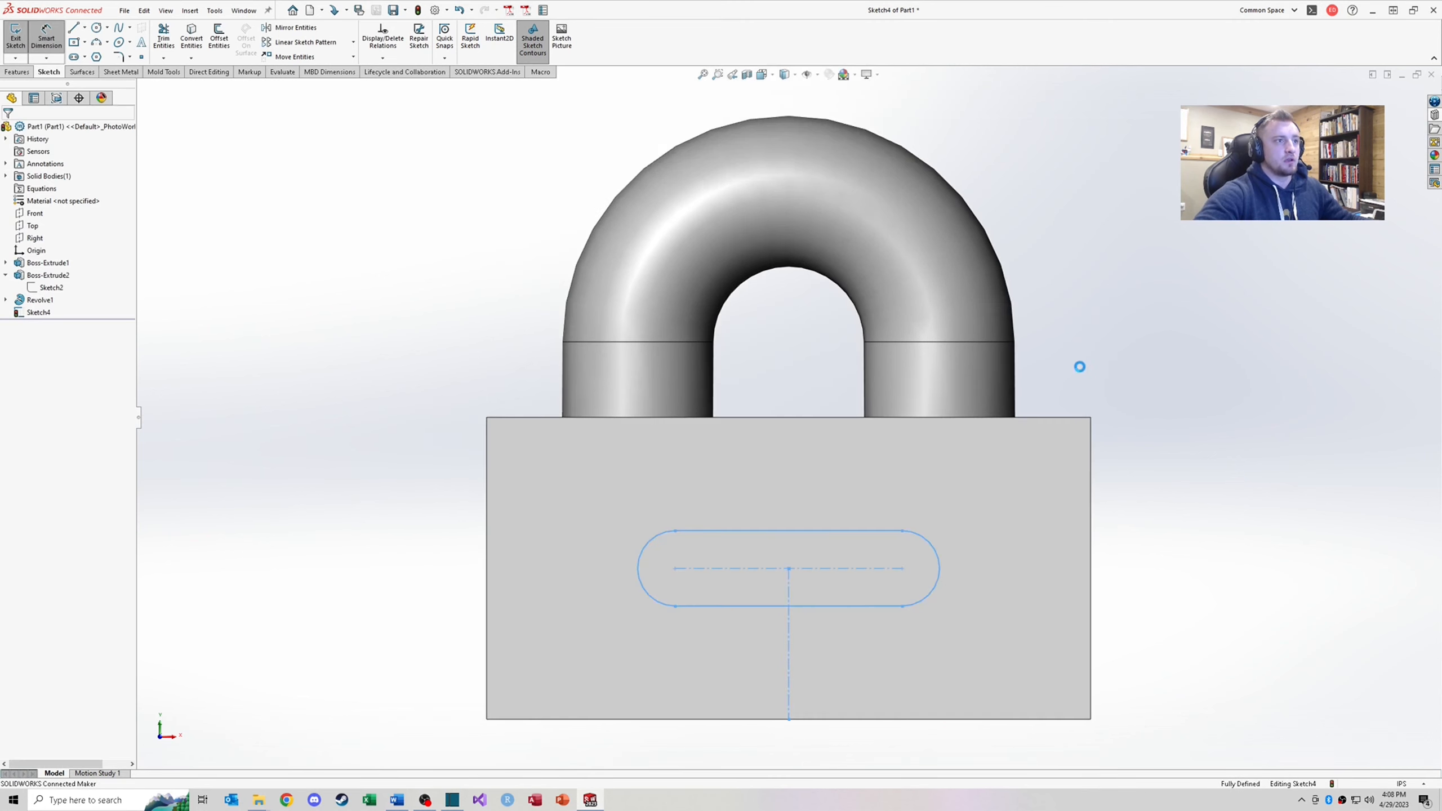
pyautogui.press('c')
pyautogui.moveTo(995, 403); pyautogui.dragTo(806, 471, button='middle')
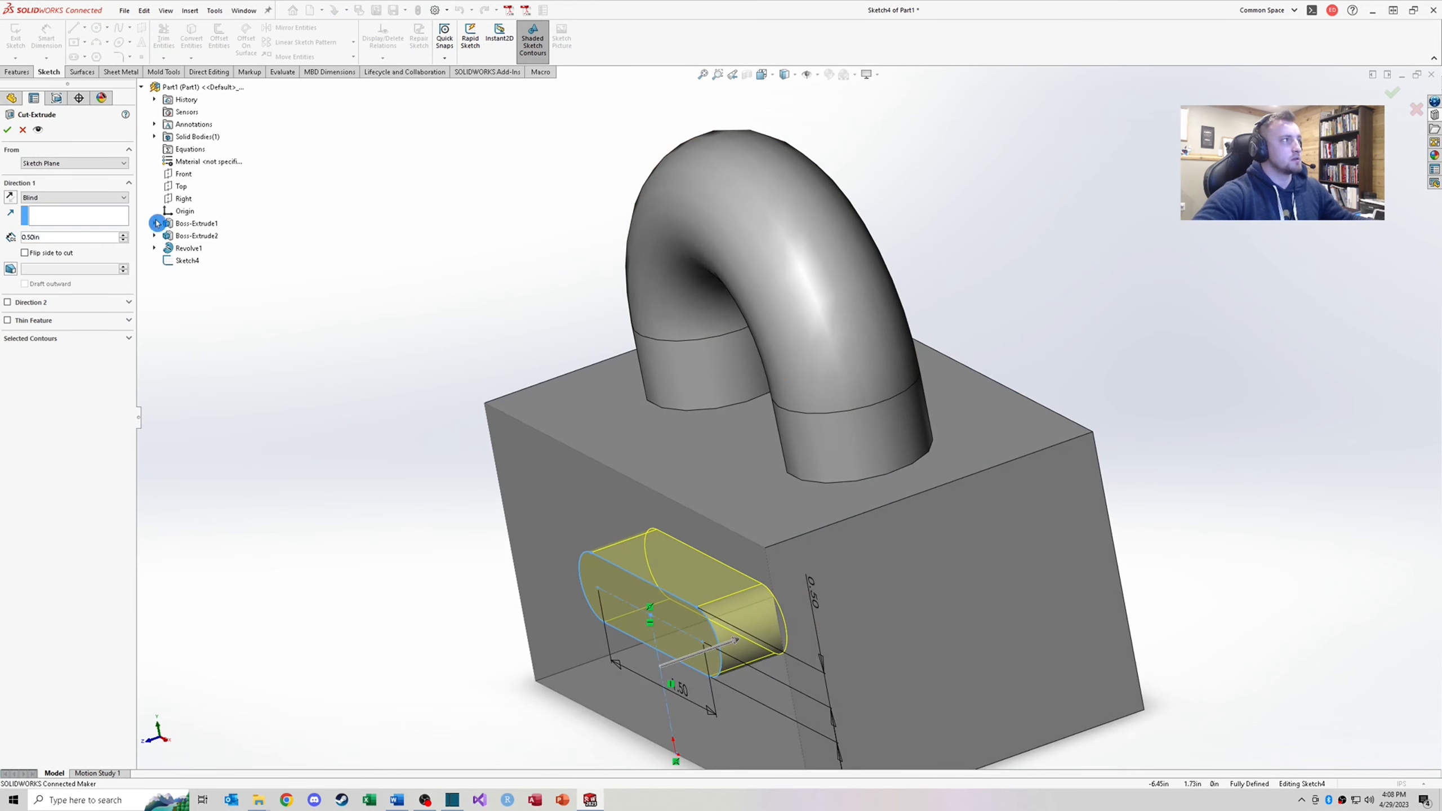
pyautogui.click(53, 230)
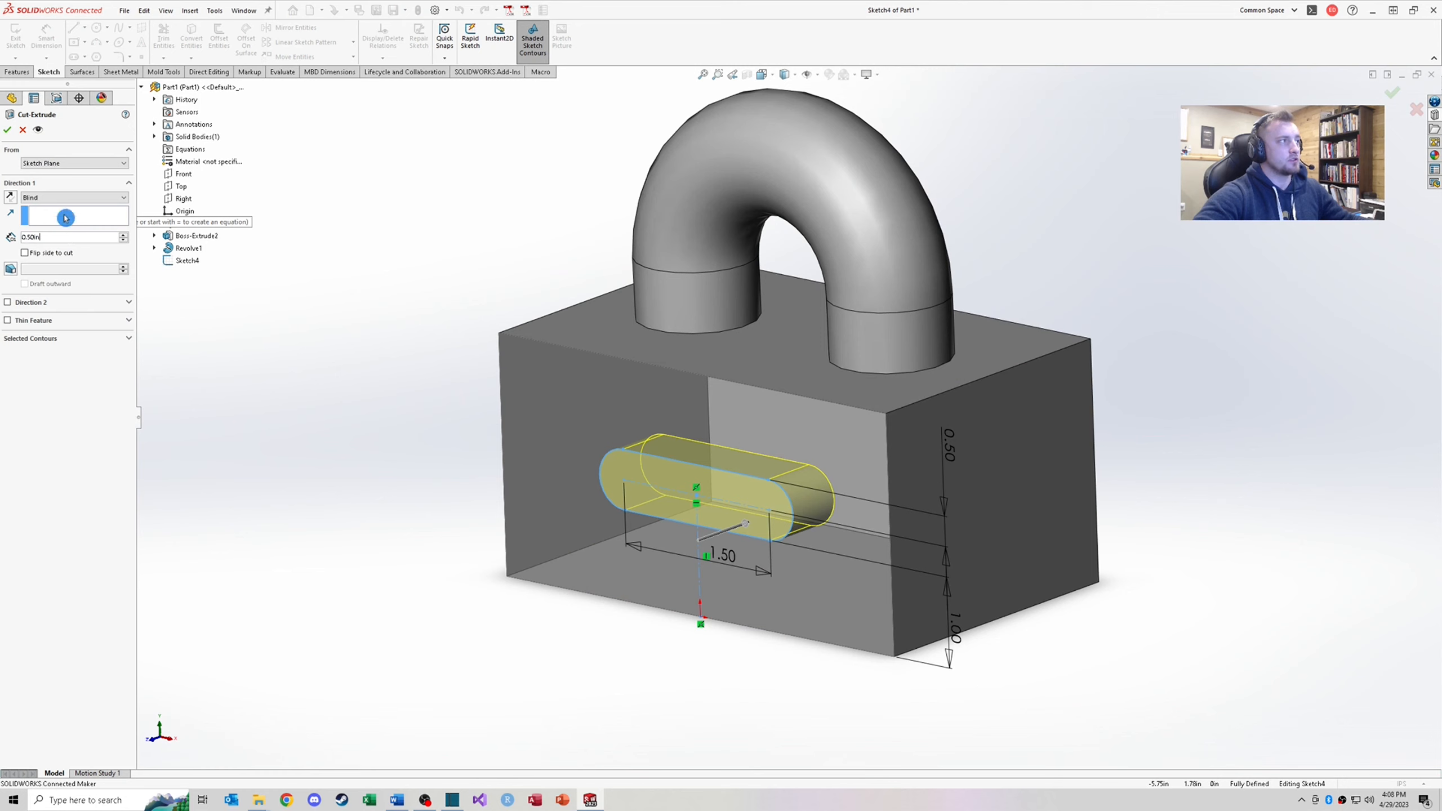
pyautogui.click(72, 197)
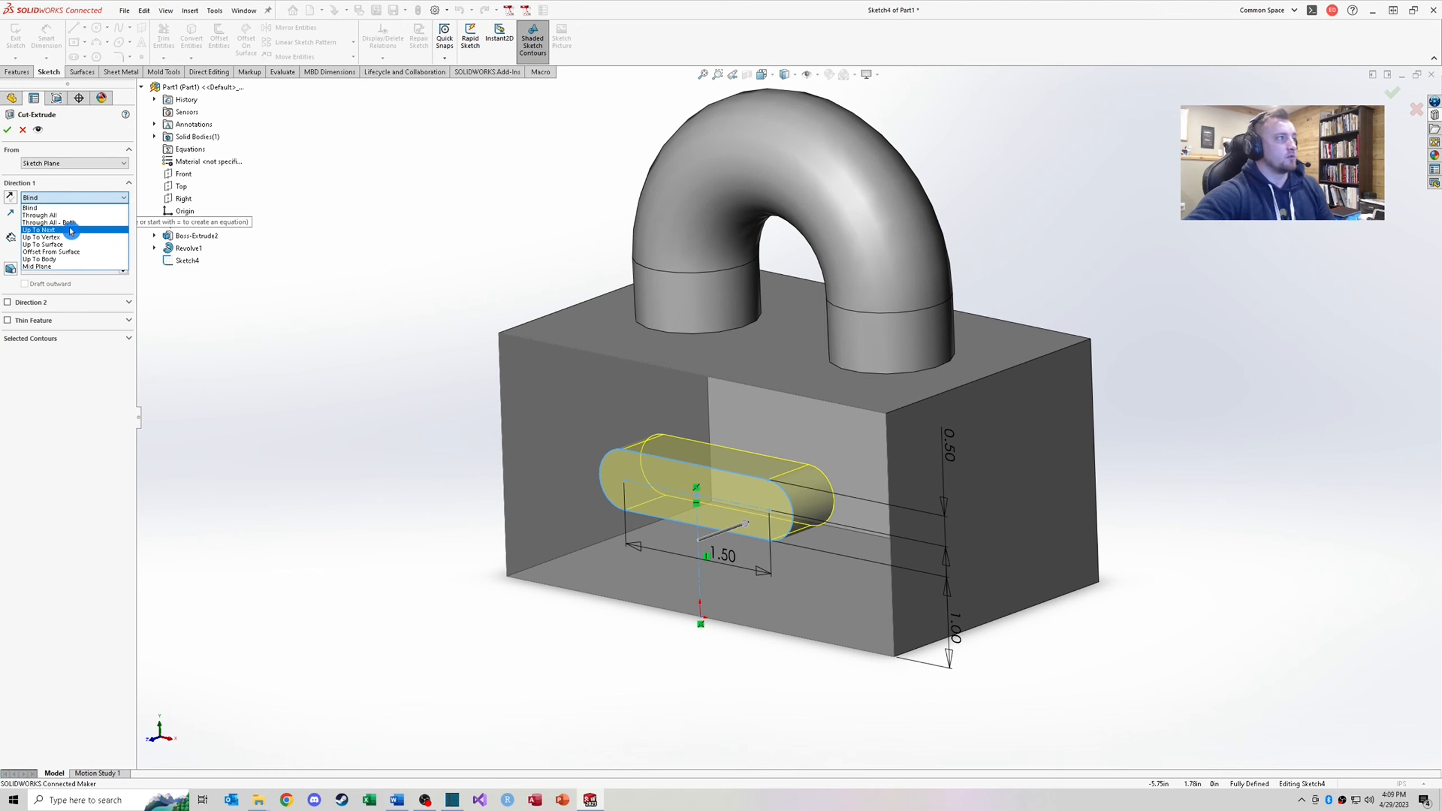
pyautogui.click(435, 425)
pyautogui.click(58, 197)
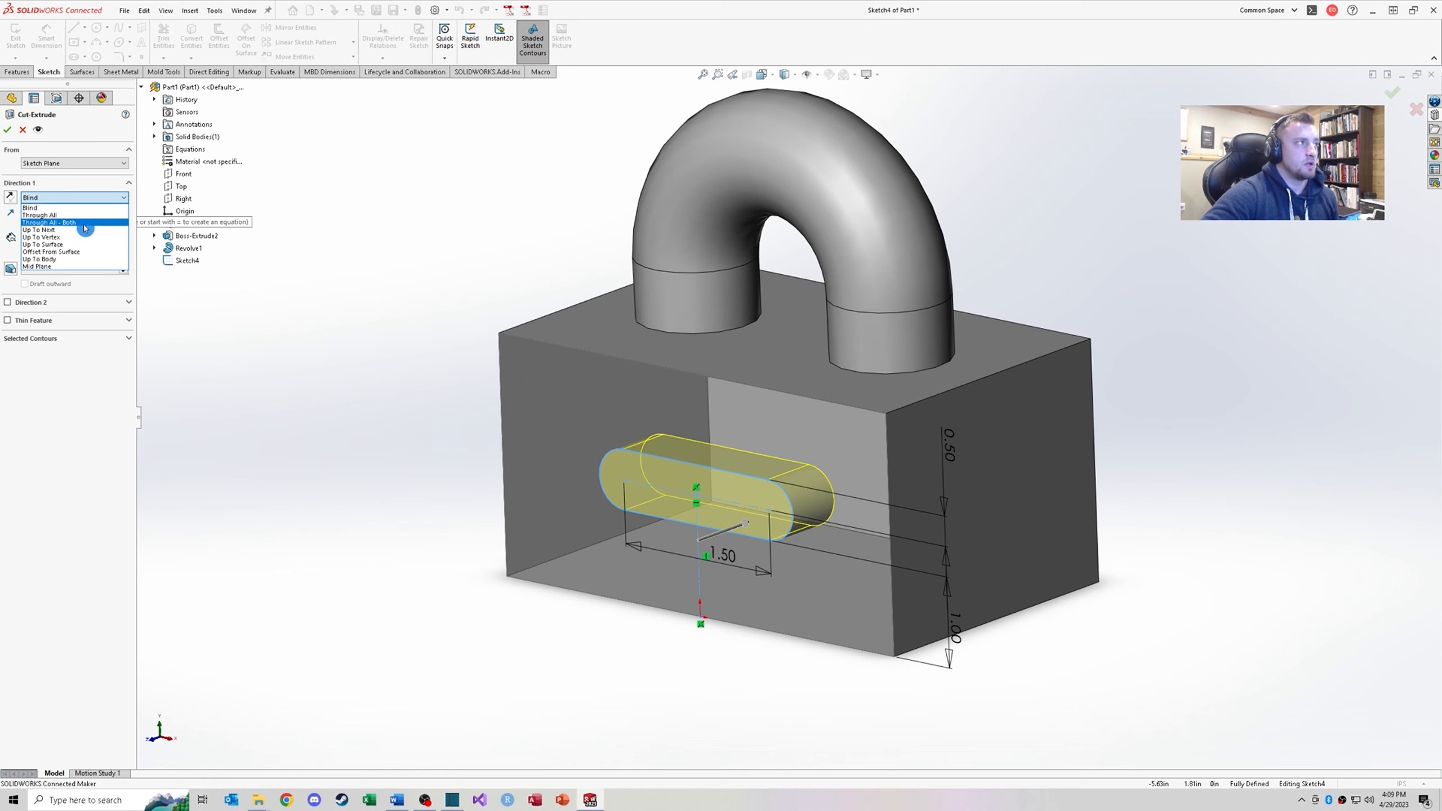
pyautogui.click(343, 421)
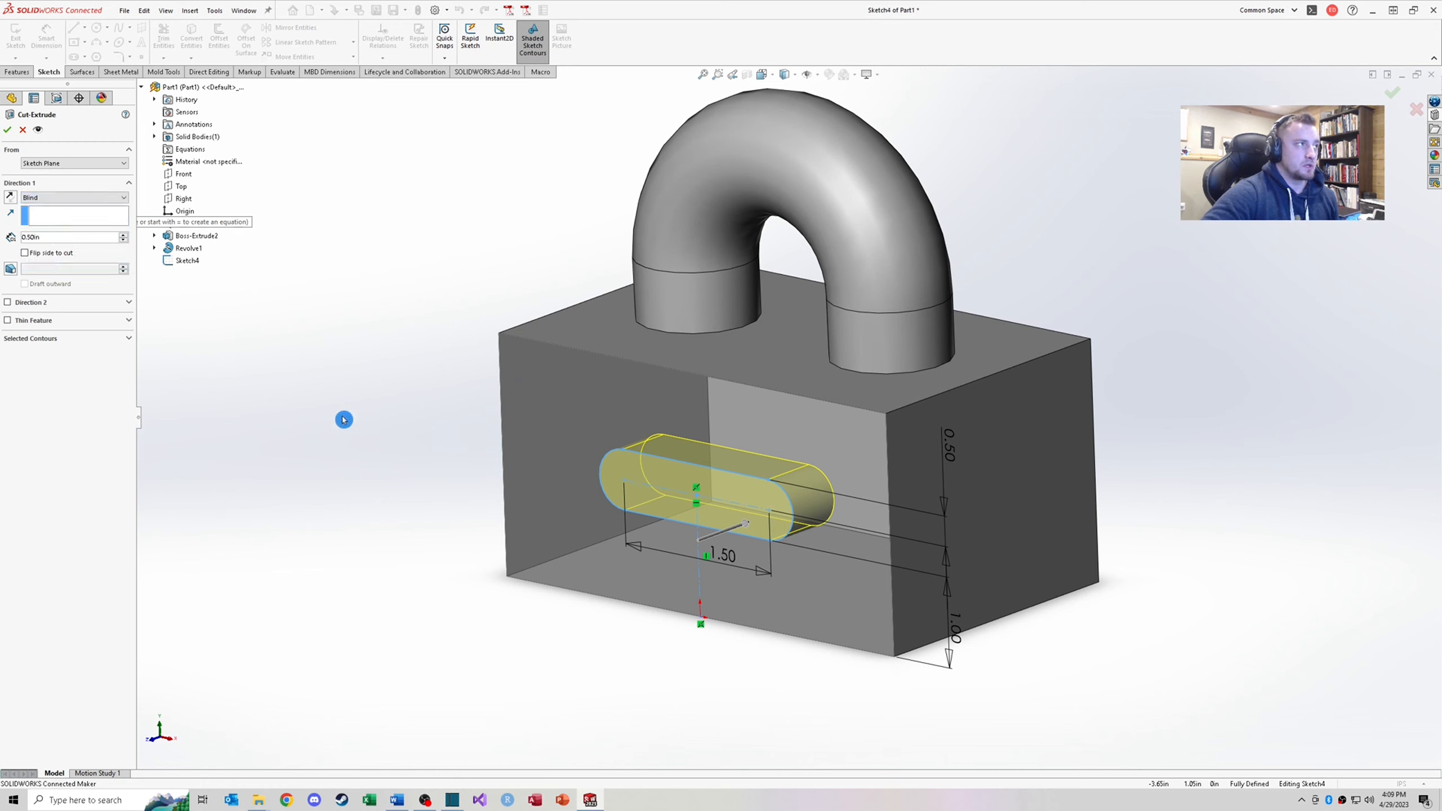
# Set the slot cut's end condition to Up To Next and inspect its preview through the block
pyautogui.click(55, 199)
pyautogui.click(80, 230)
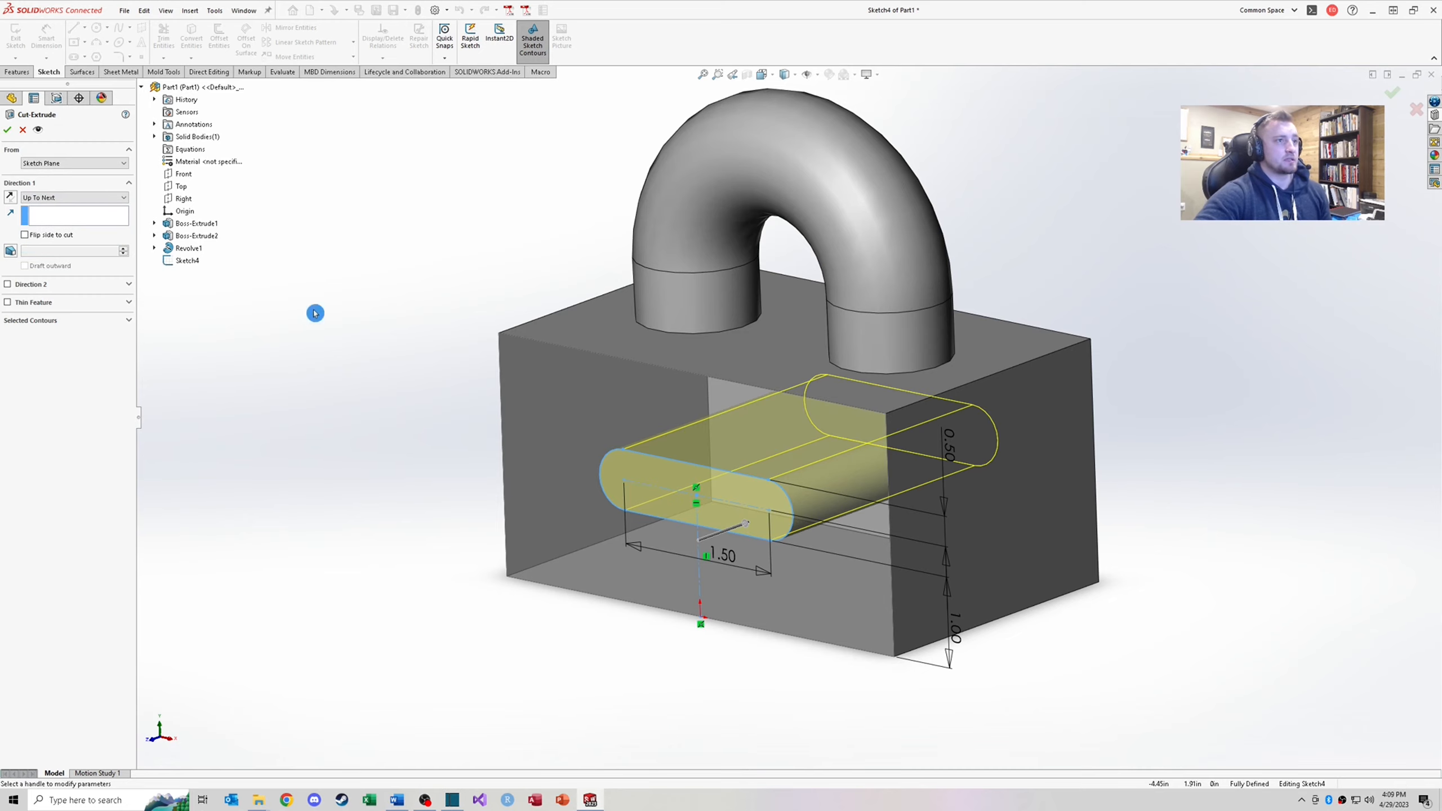
pyautogui.moveTo(540, 405); pyautogui.dragTo(740, 458, button='middle')
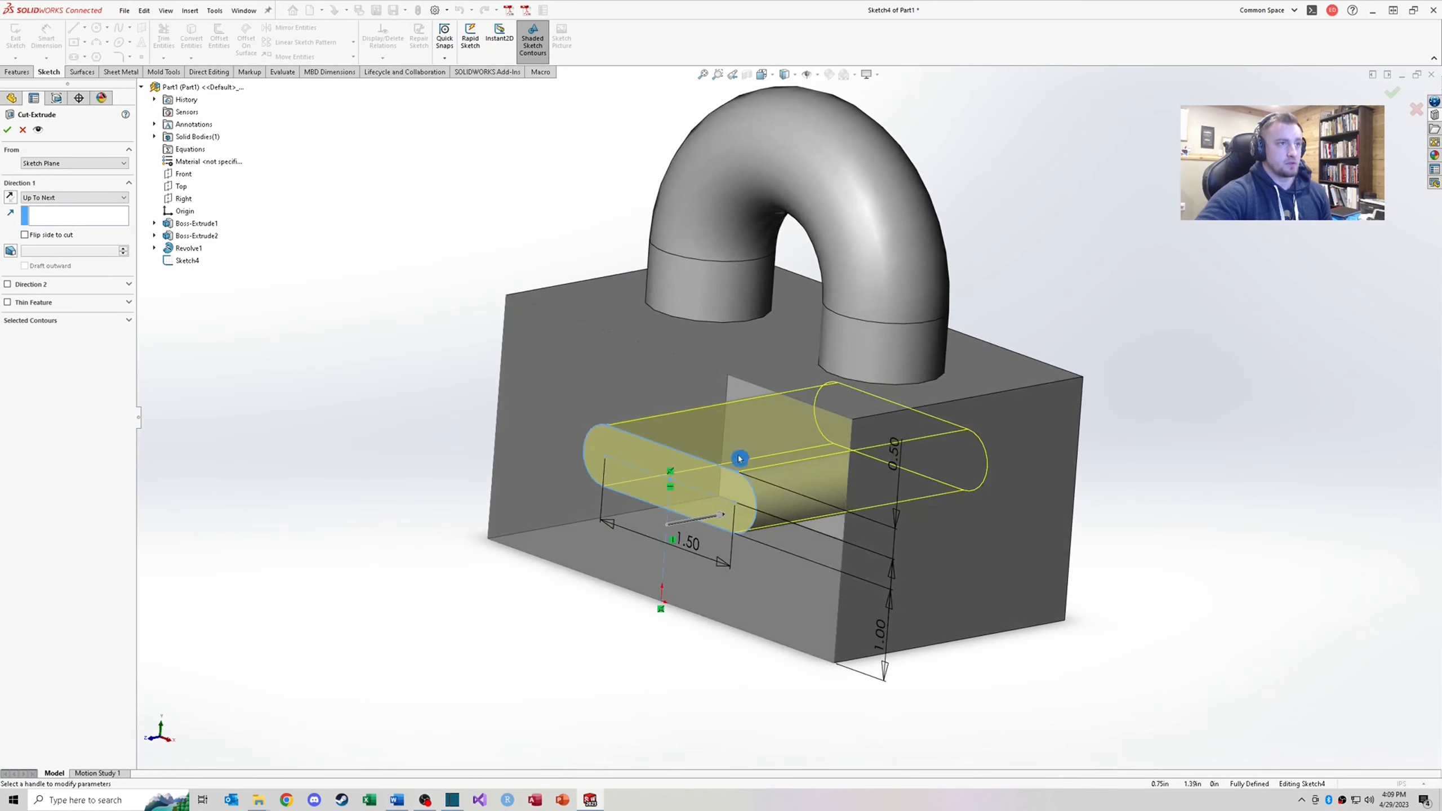
# Set the slot cut's end condition to Through All and inspect the preview from several angles
pyautogui.click(74, 197)
pyautogui.click(72, 217)
pyautogui.moveTo(857, 501); pyautogui.dragTo(763, 490, button='middle')
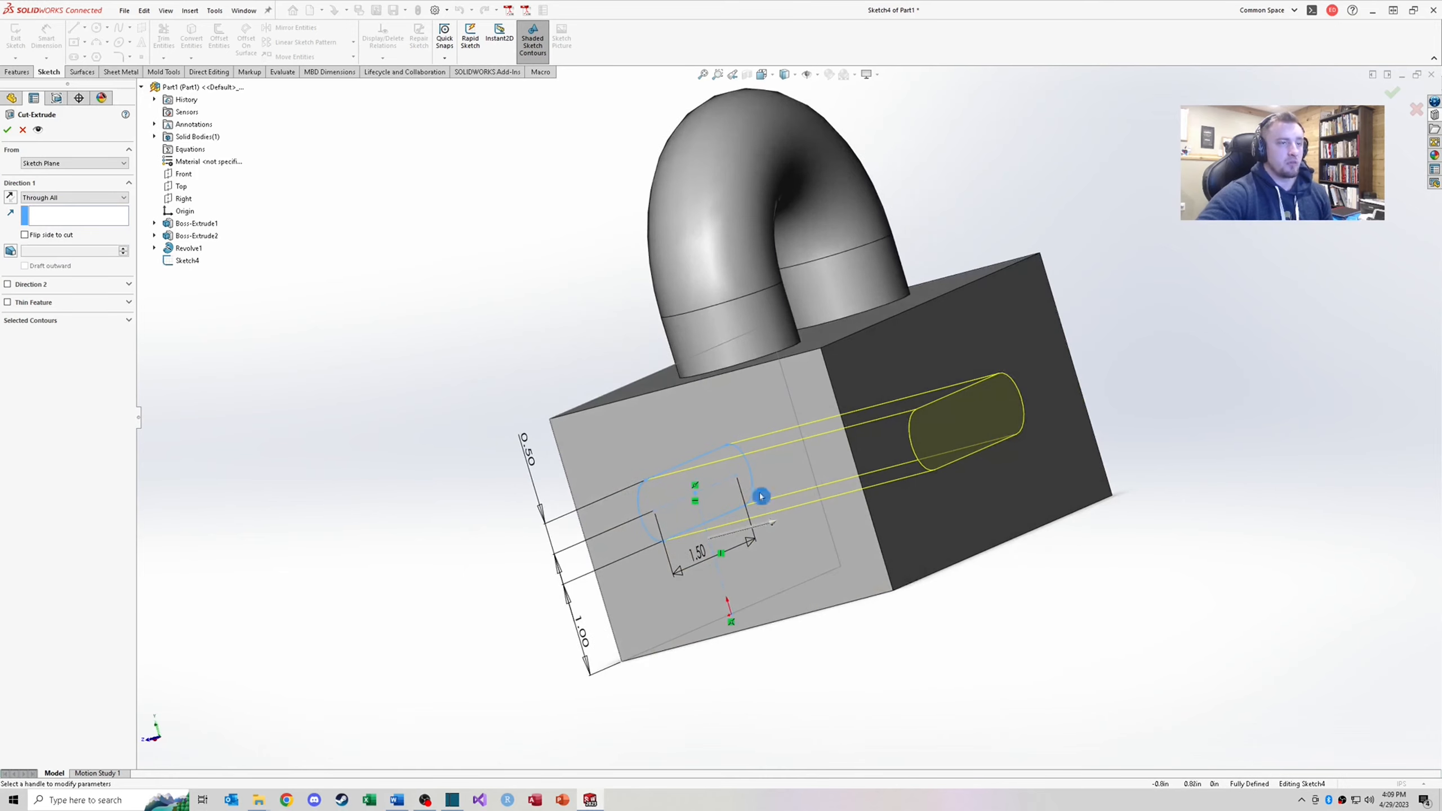
pyautogui.moveTo(844, 393); pyautogui.dragTo(1146, 413, button='middle')
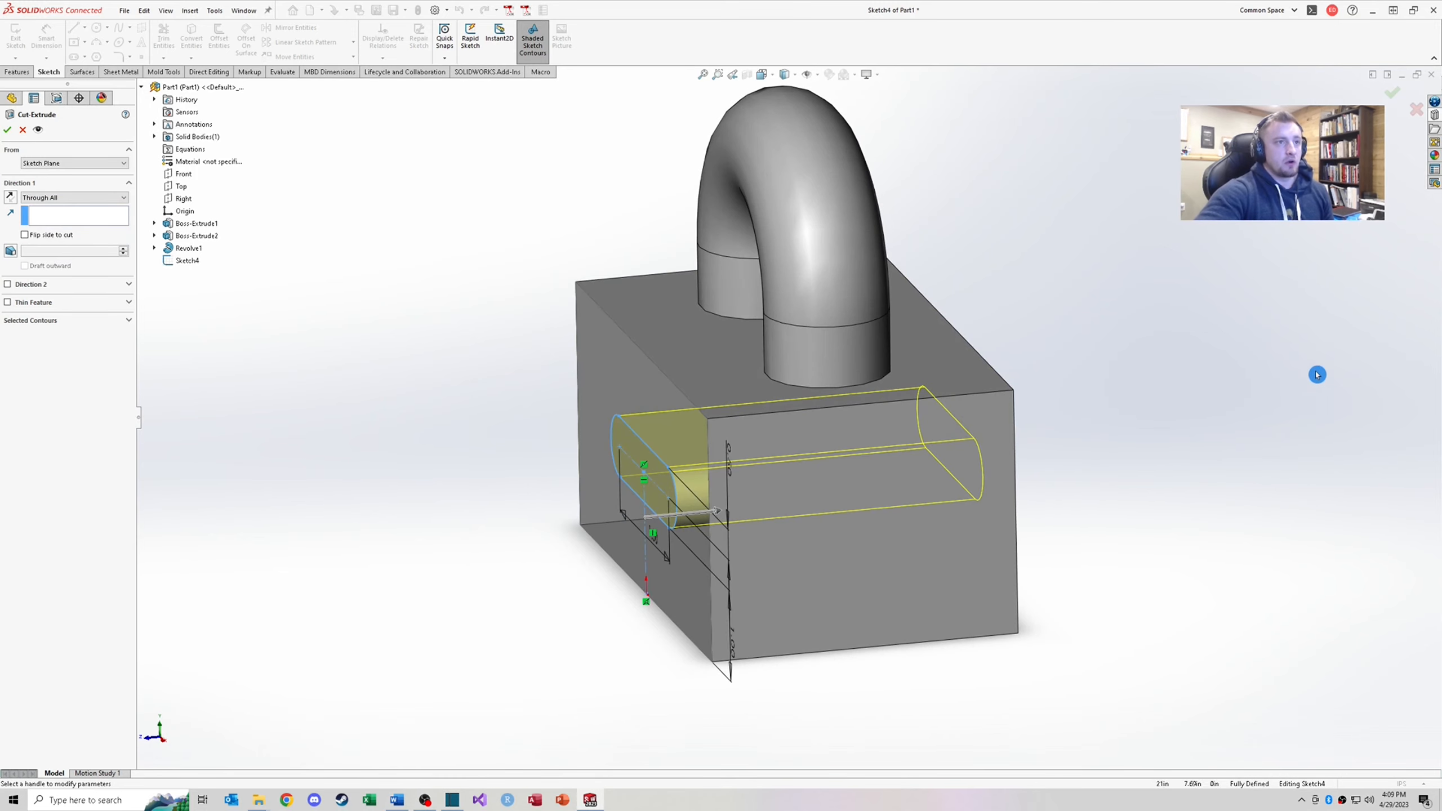
pyautogui.moveTo(1245, 393); pyautogui.dragTo(795, 483, button='middle')
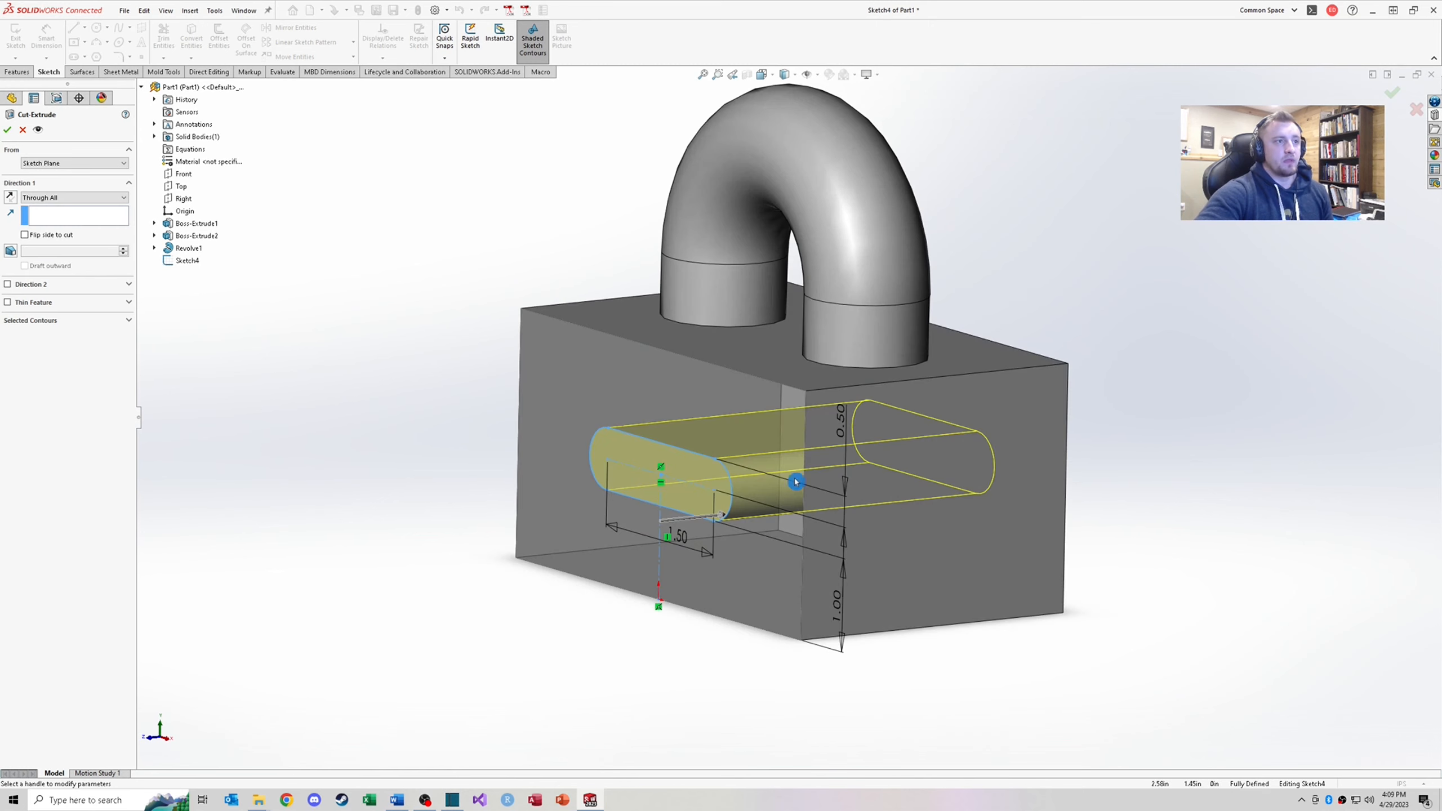
pyautogui.scroll(4, 1104, 486)
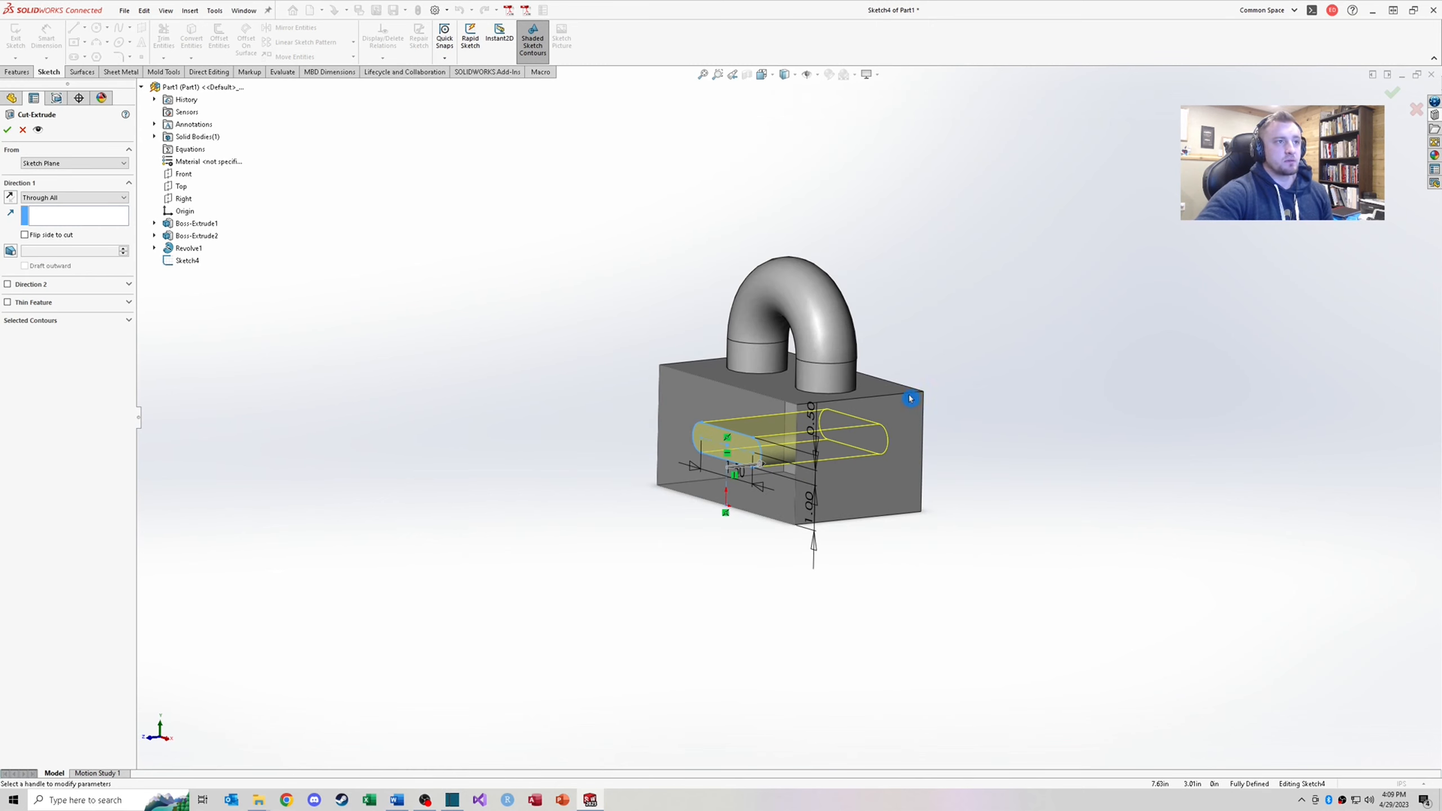
pyautogui.scroll(-4, 909, 399)
pyautogui.moveTo(851, 436); pyautogui.dragTo(815, 450, button='middle')
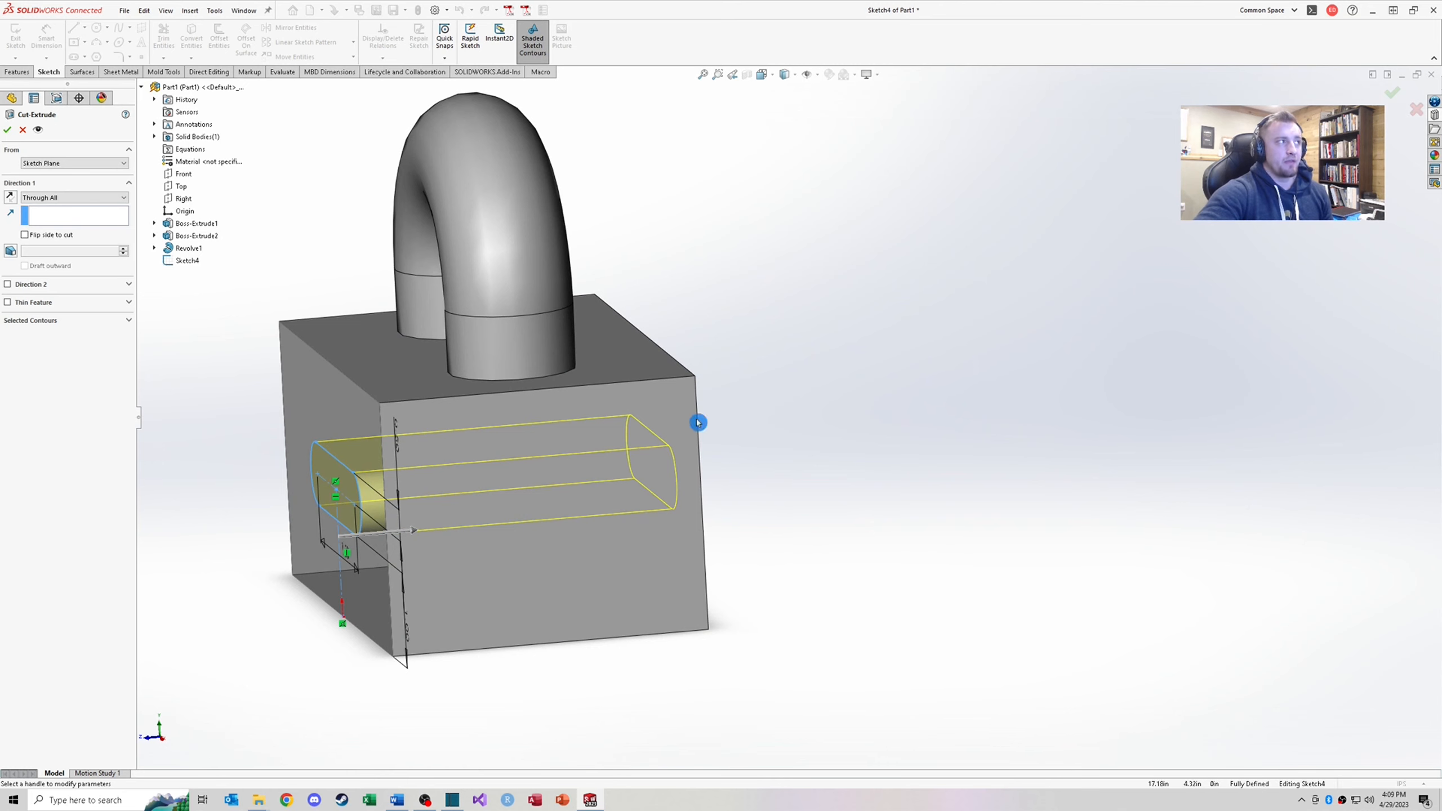
# Set the cut's end condition to Up To Vertex and pick the block's lower rear edge as its limit
pyautogui.click(68, 203)
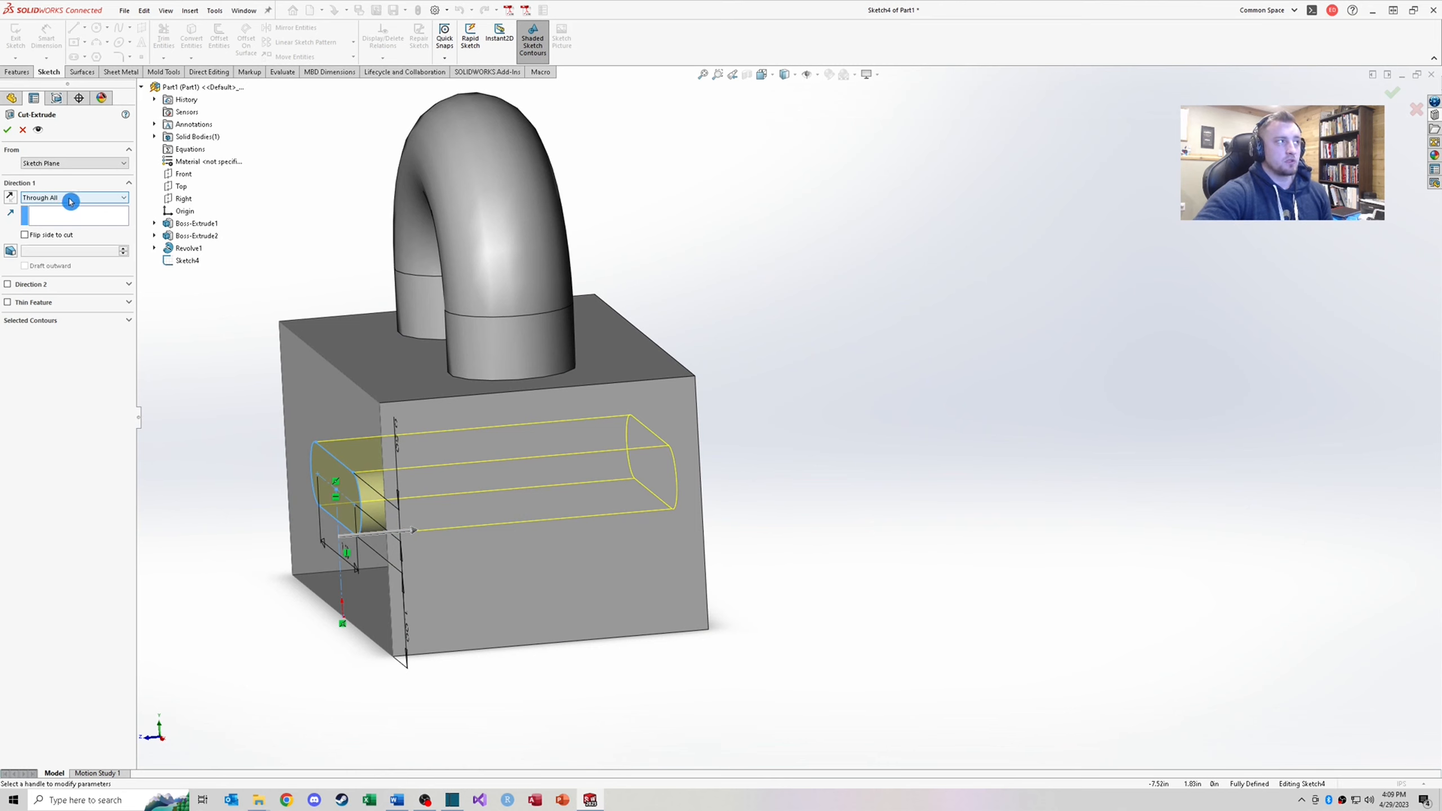
pyautogui.click(70, 202)
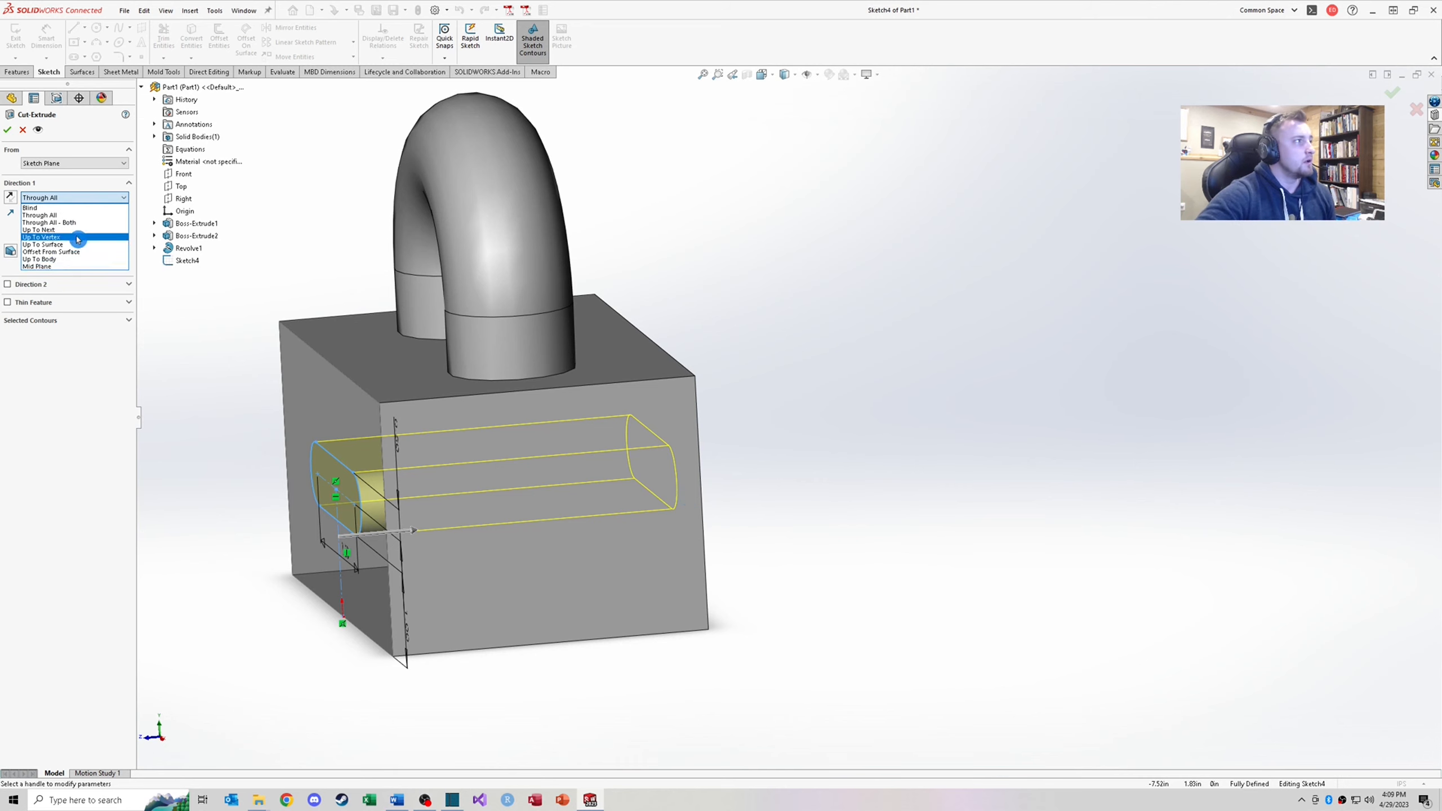
pyautogui.click(51, 237)
pyautogui.moveTo(799, 527); pyautogui.dragTo(717, 567, button='middle')
pyautogui.click(704, 580)
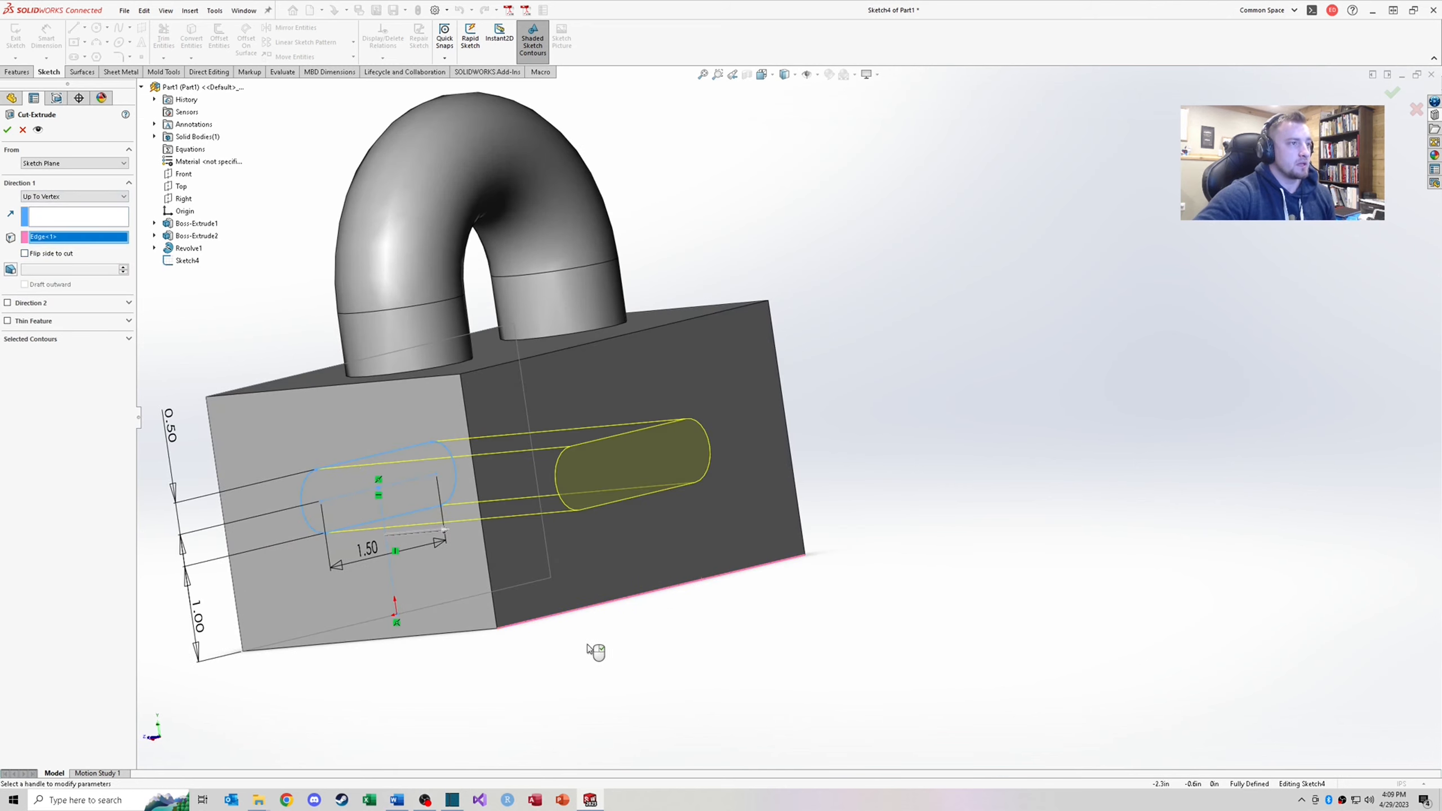
pyautogui.moveTo(620, 549); pyautogui.dragTo(673, 552, button='middle')
# Set the cut's end condition to Up To Surface, ending at the block's rear face
pyautogui.click(77, 196)
pyautogui.click(51, 246)
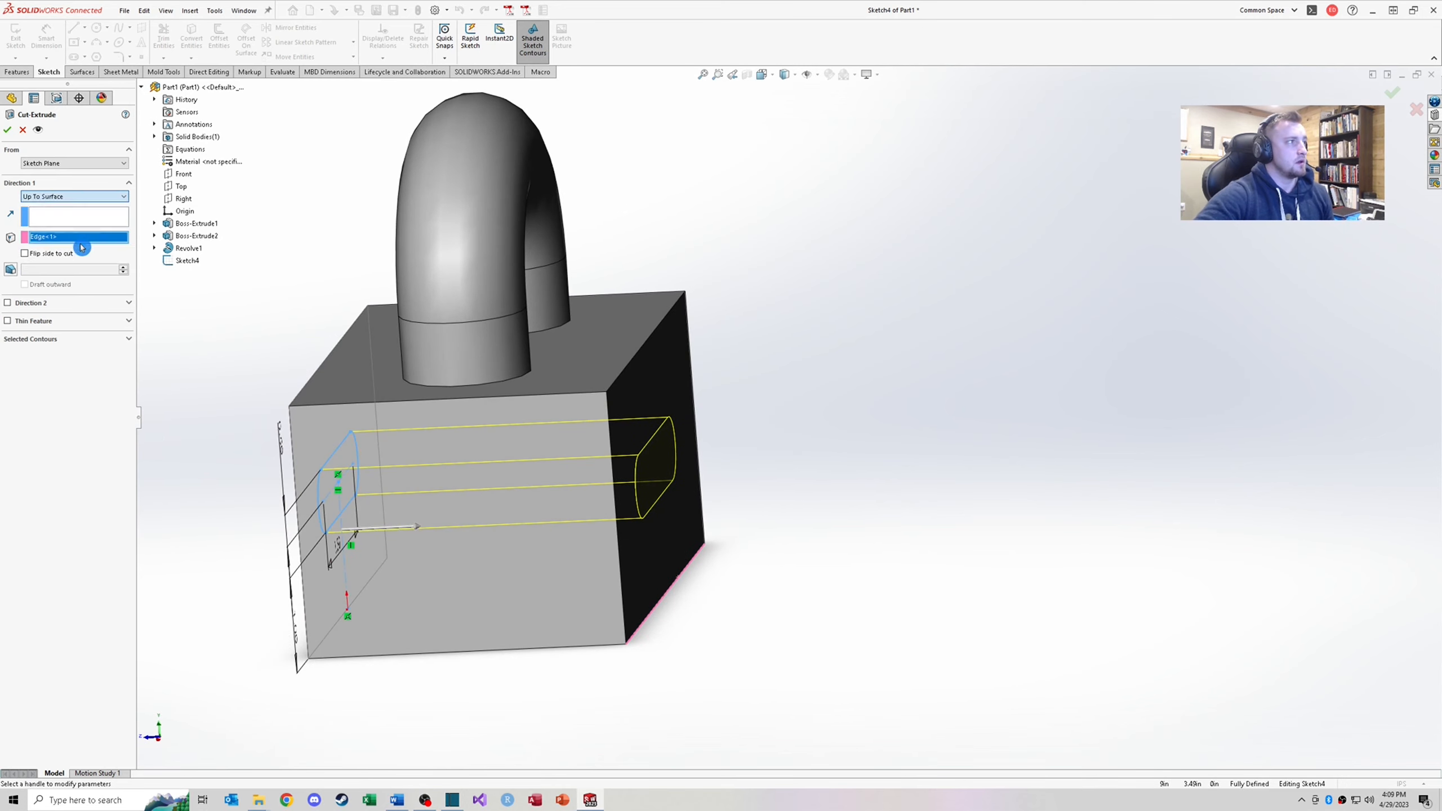
pyautogui.click(657, 427)
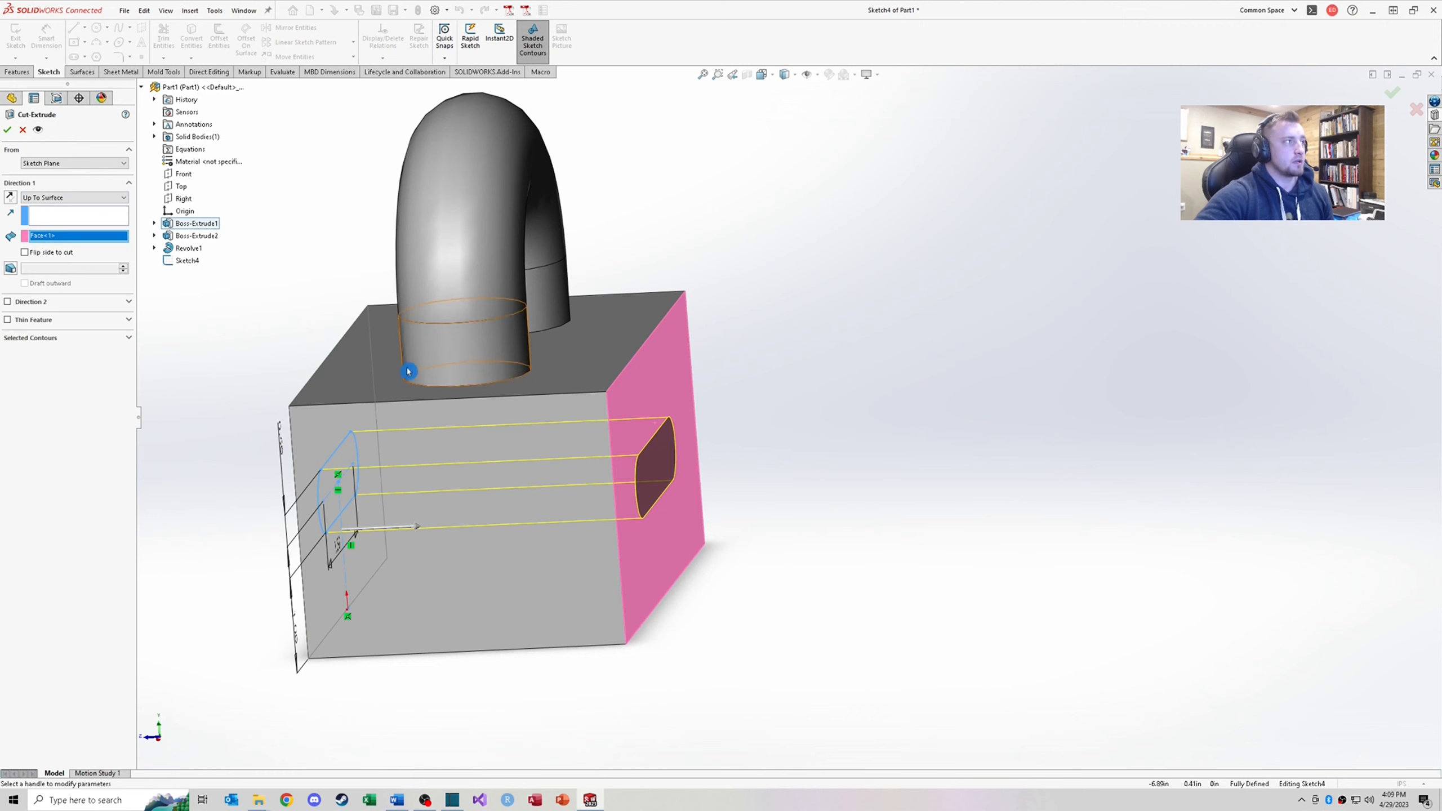
# Set the cut's end condition to Offset From Surface, offset 0.50 in from the block's rear face
pyautogui.click(79, 199)
pyautogui.click(51, 254)
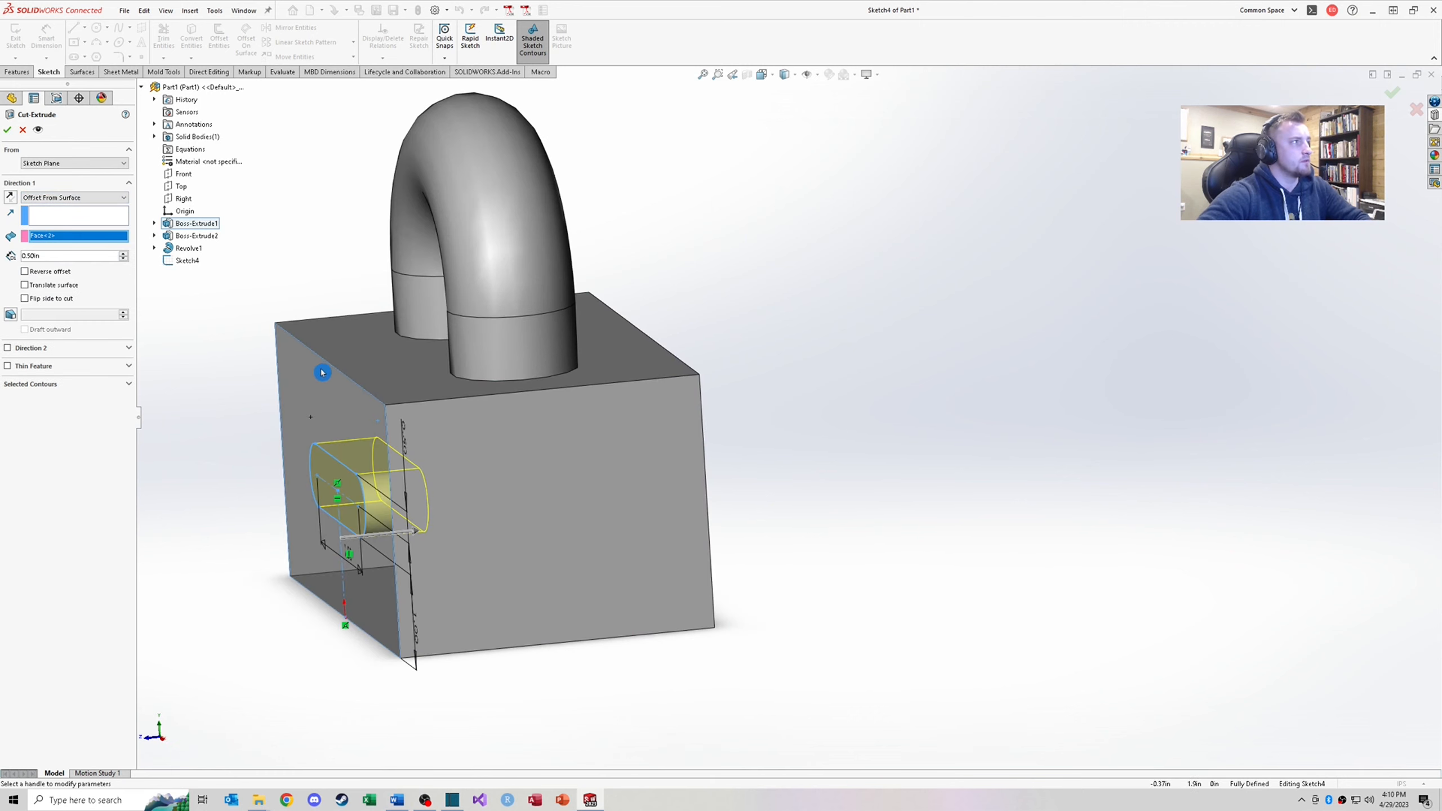
pyautogui.moveTo(322, 363); pyautogui.dragTo(661, 428, button='middle')
pyautogui.click(638, 441)
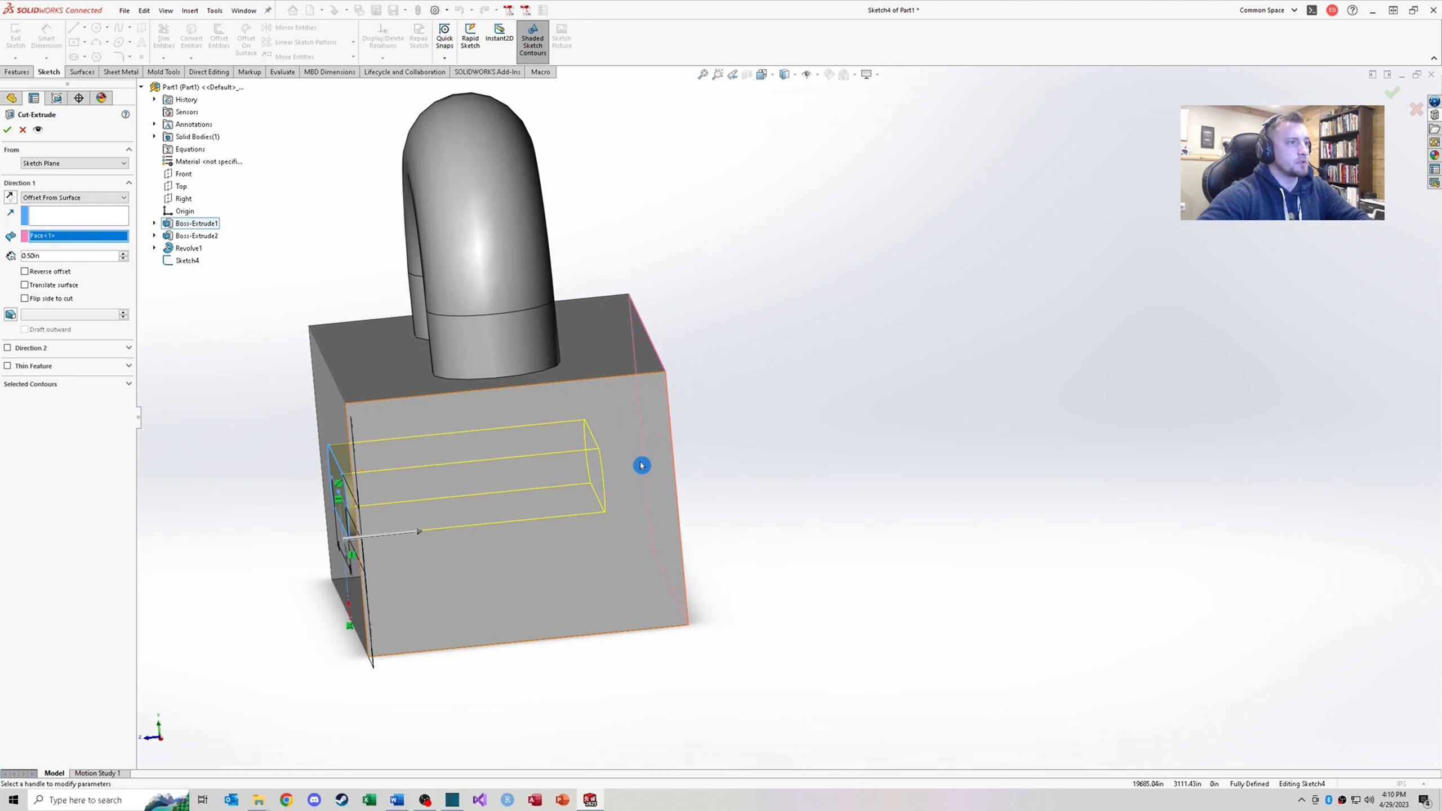
pyautogui.moveTo(669, 416); pyautogui.dragTo(640, 439, button='middle')
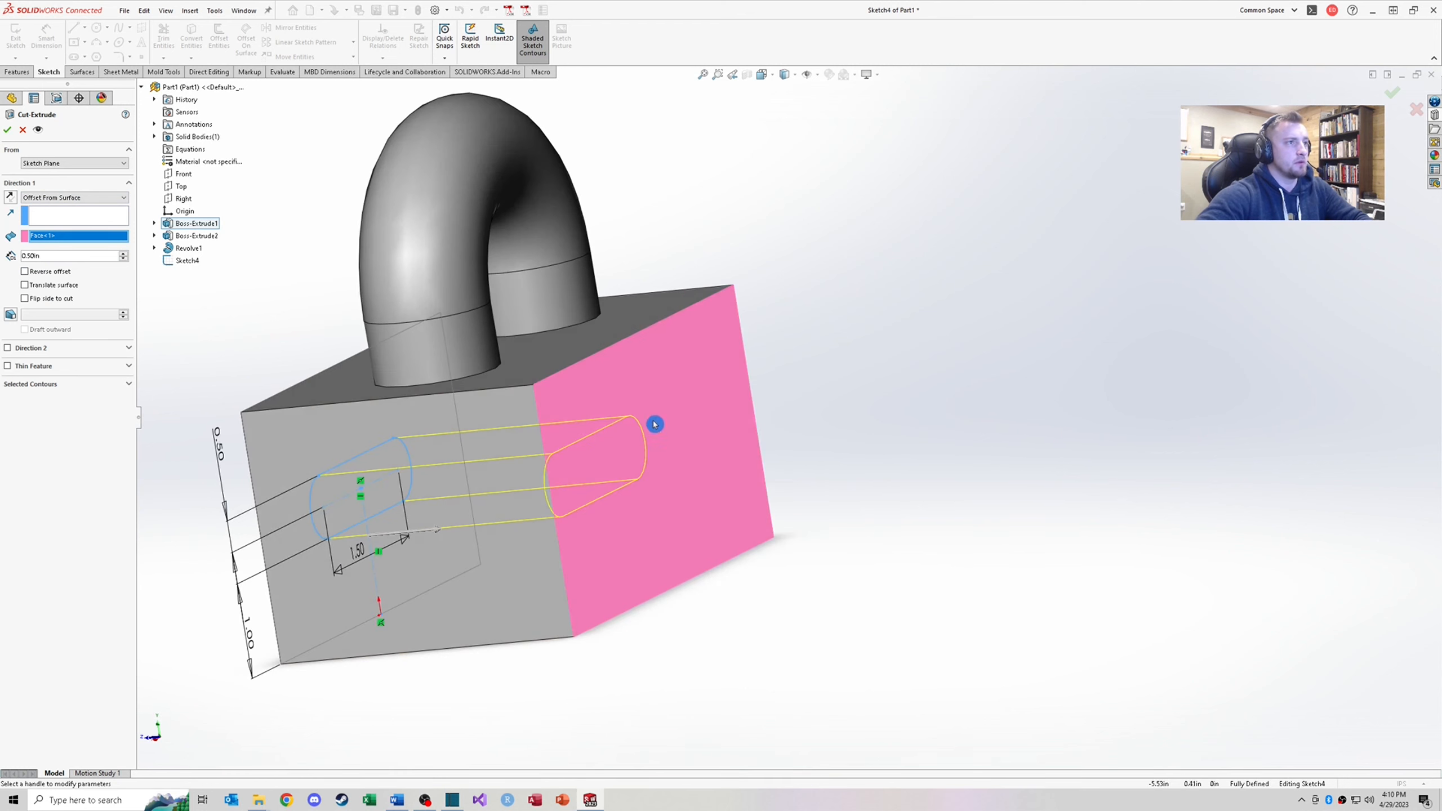
pyautogui.moveTo(199, 310); pyautogui.dragTo(148, 316, button='middle')
# Set the cut's end condition to Mid Plane and inspect its preview on the sketch plane
pyautogui.click(74, 198)
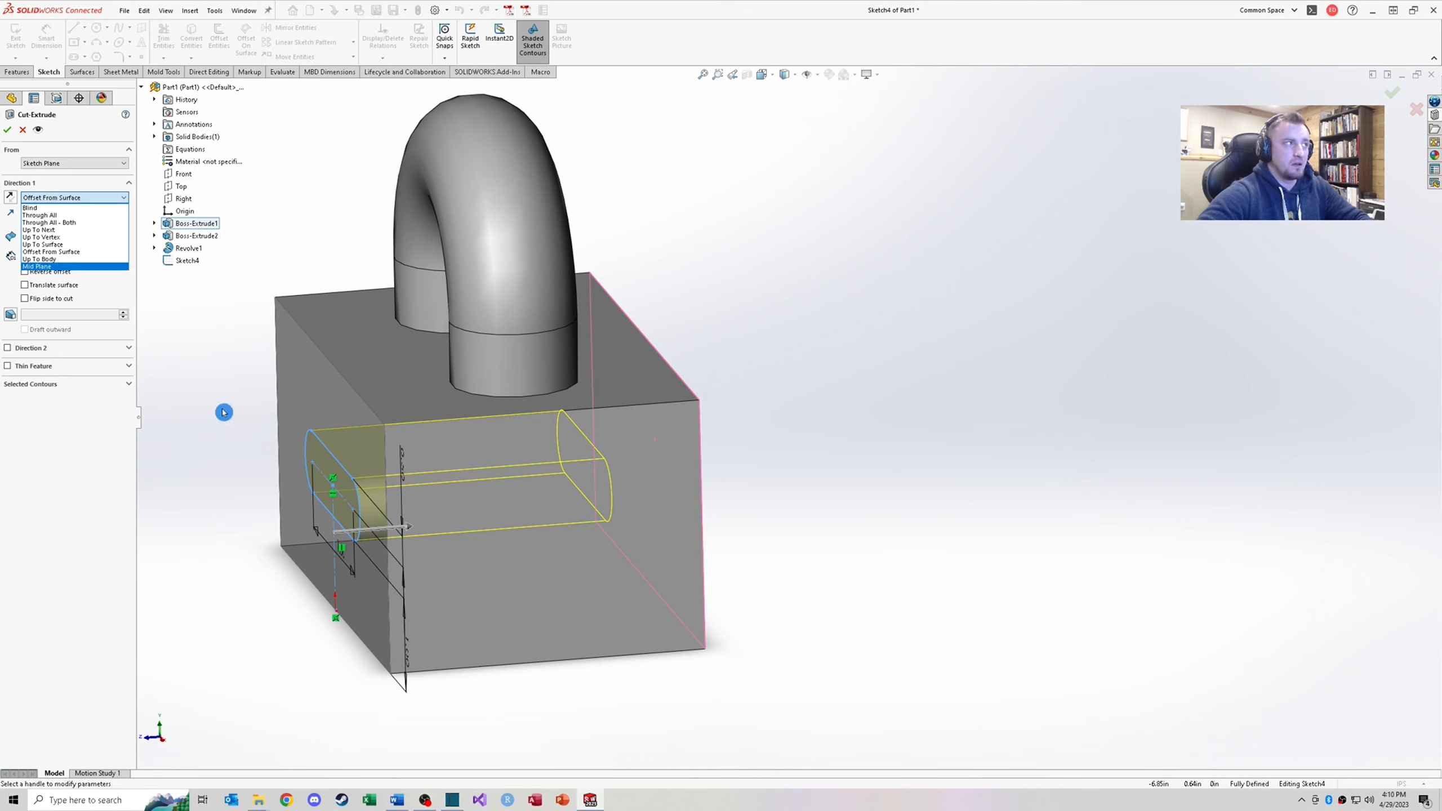
pyautogui.click(35, 267)
pyautogui.moveTo(306, 413); pyautogui.dragTo(305, 455, button='middle')
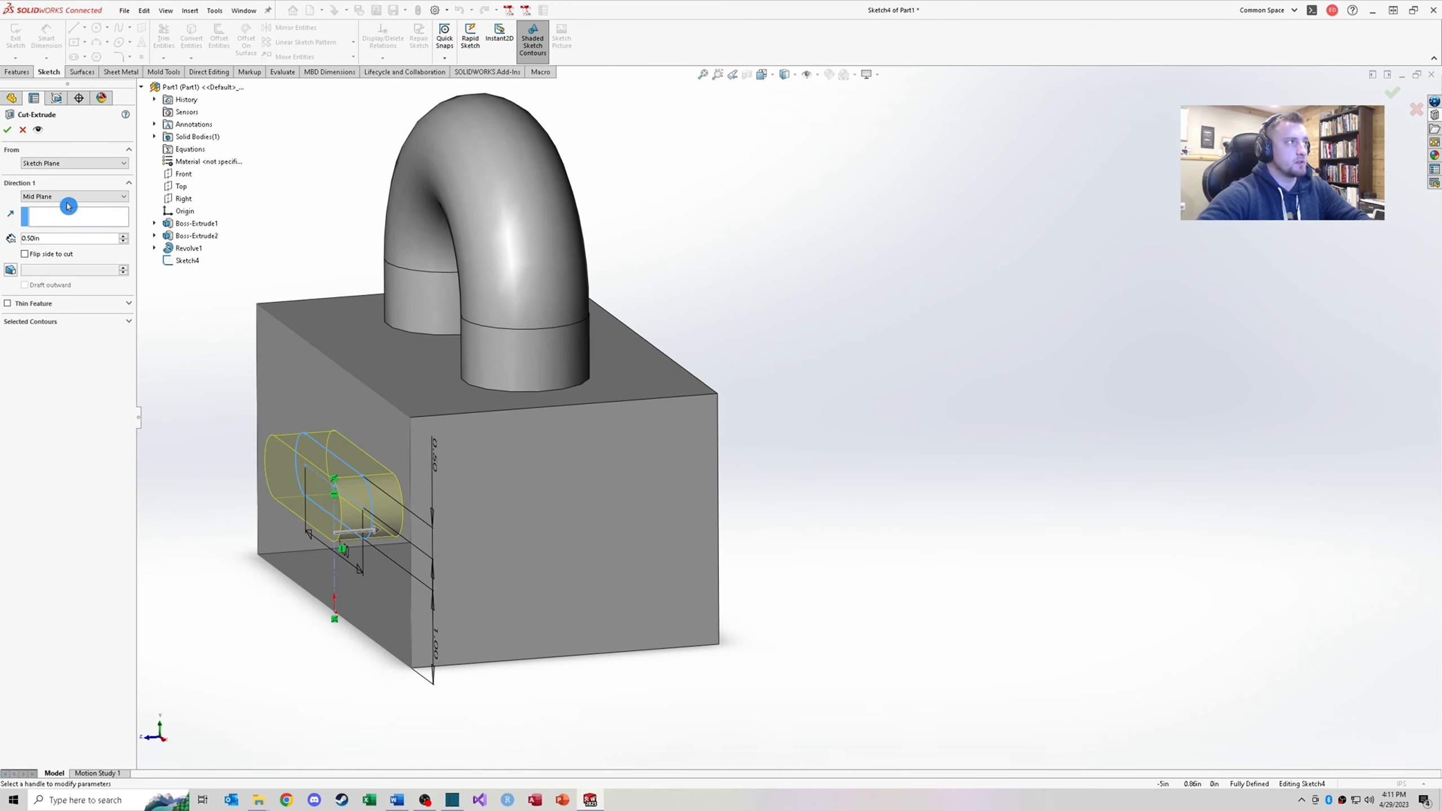
# Cut the slot through the block with the Up To Next end condition
pyautogui.click(69, 199)
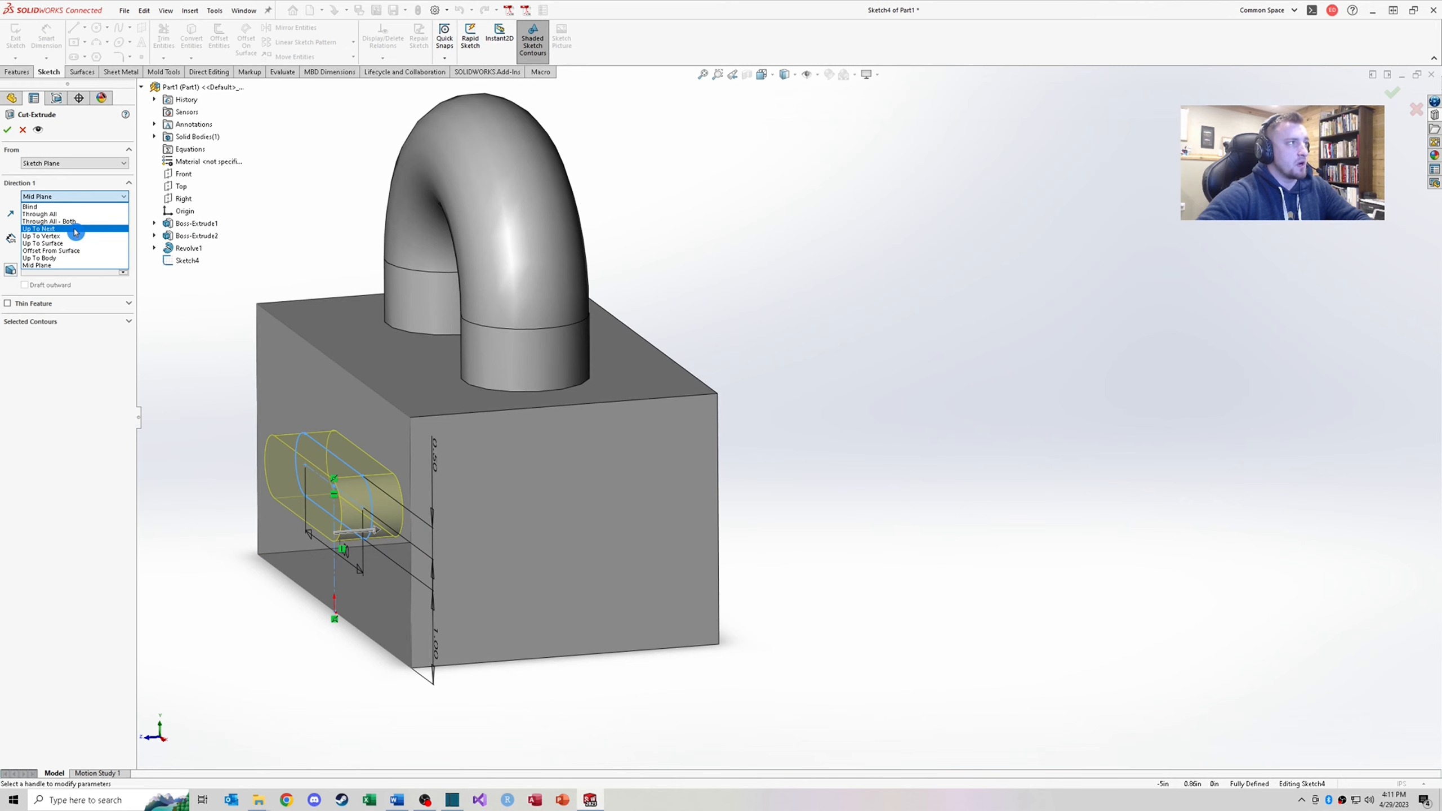
pyautogui.click(75, 227)
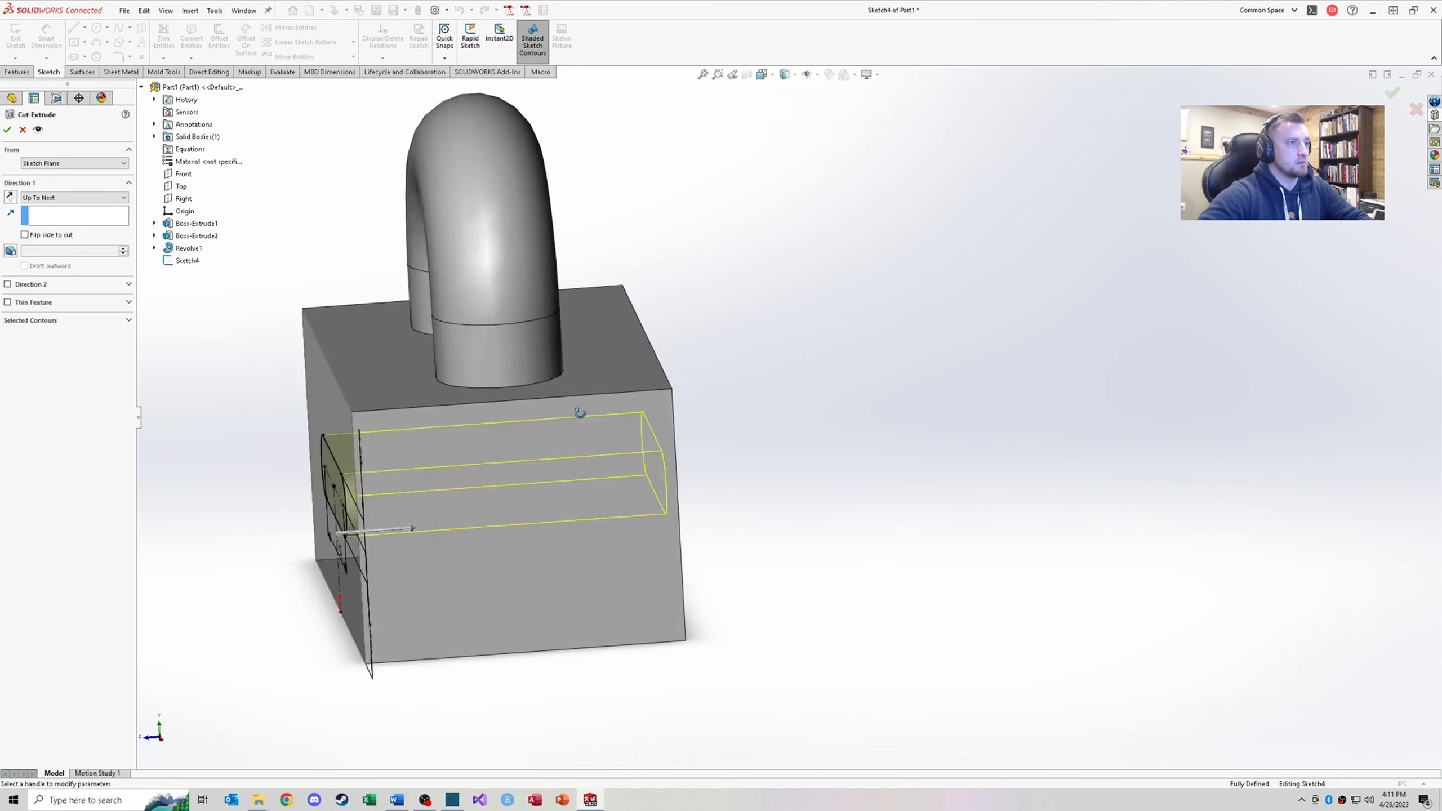
pyautogui.click(6, 131)
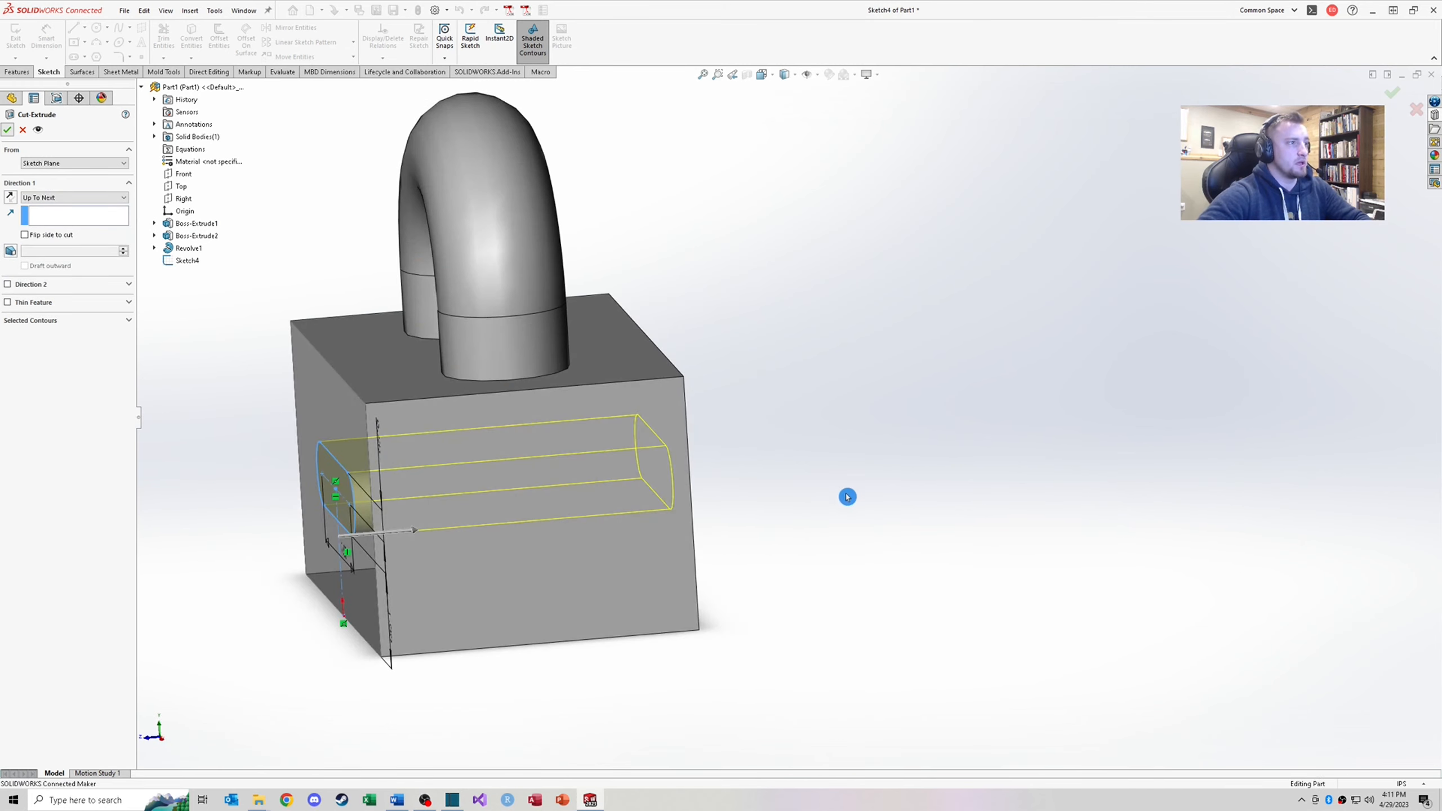
pyautogui.moveTo(349, 428); pyautogui.dragTo(479, 440, button='middle')
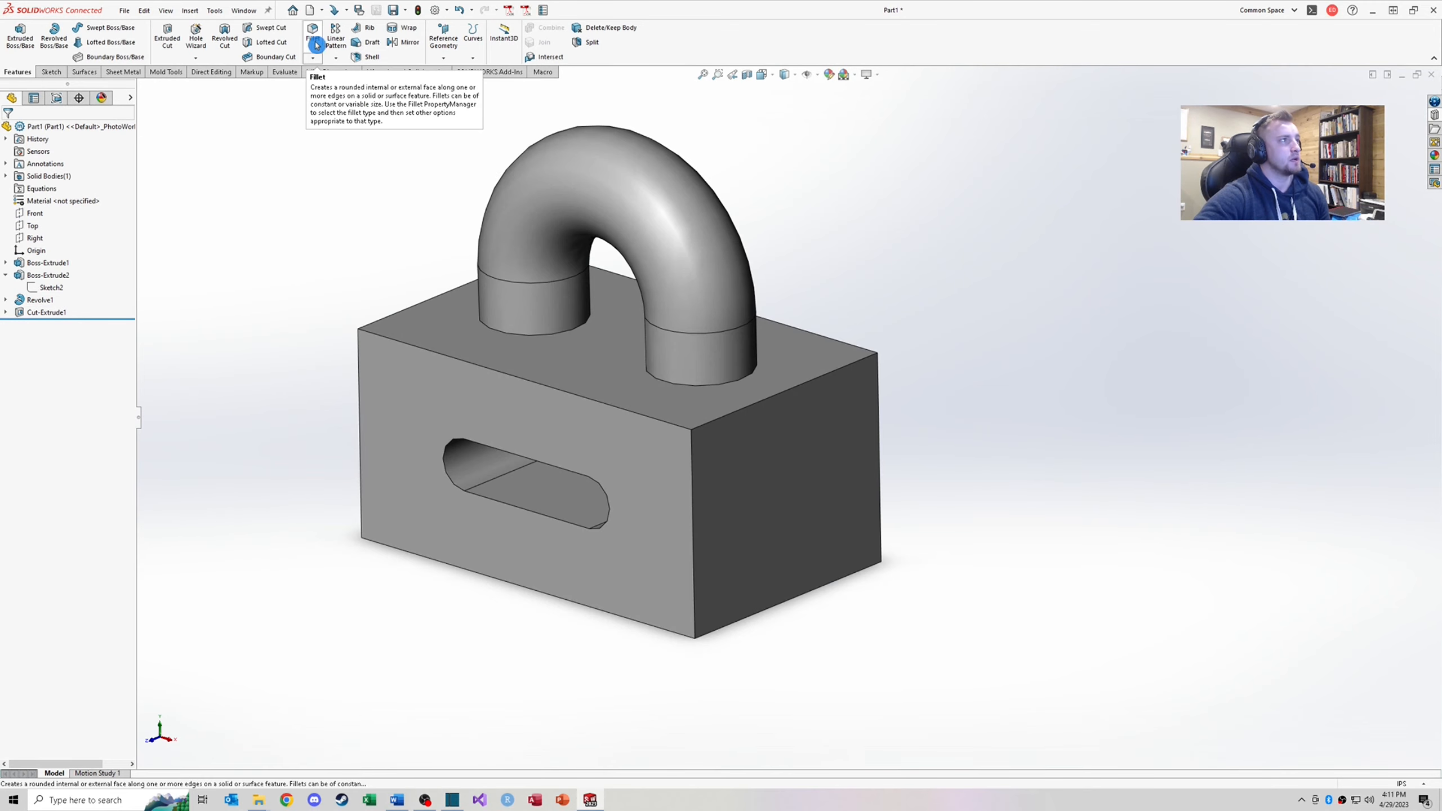
# Start a 0.10 in constant-radius fillet on the front edge and one adjoining side edge of the block's top face
pyautogui.click(316, 44)
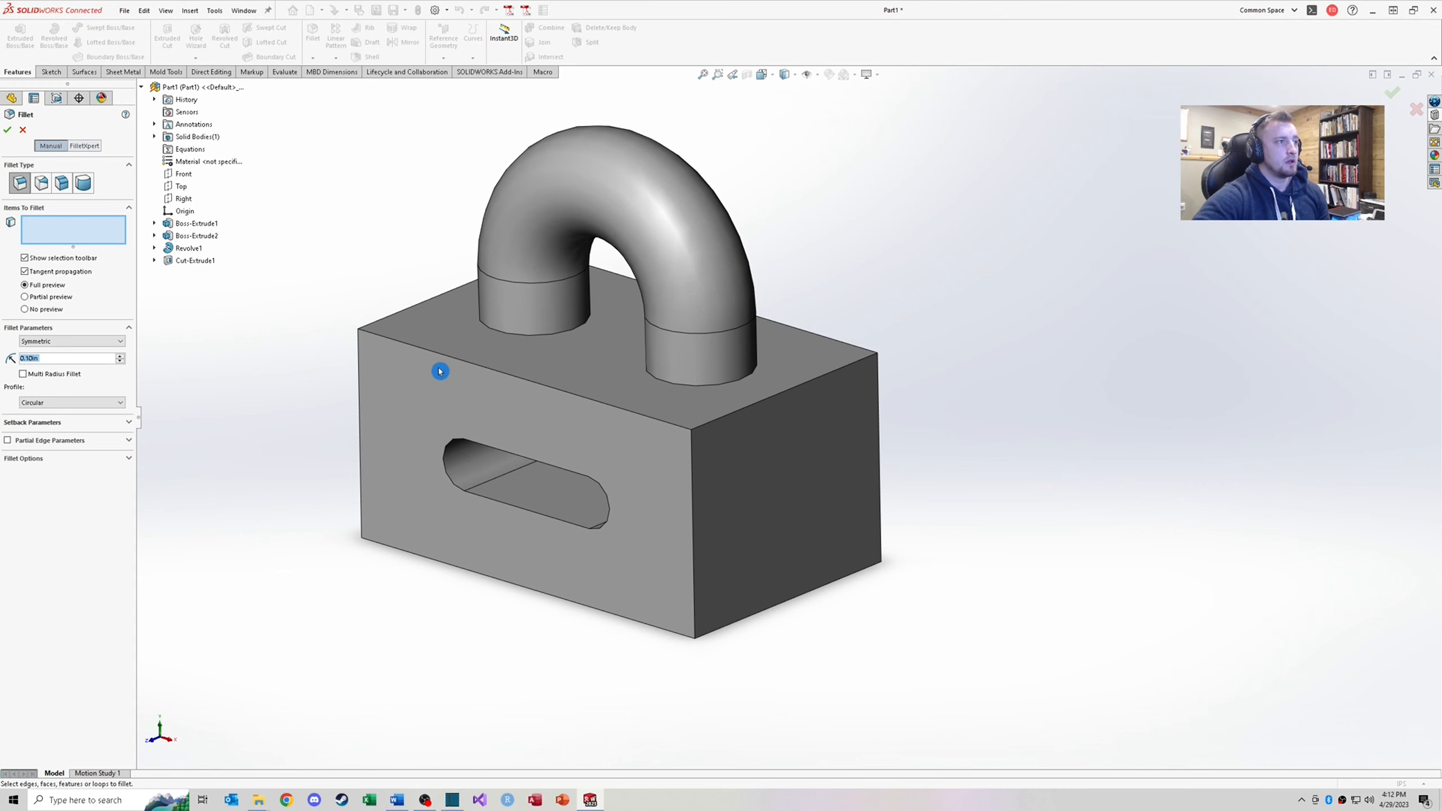
pyautogui.moveTo(394, 344); pyautogui.dragTo(390, 354, button='middle')
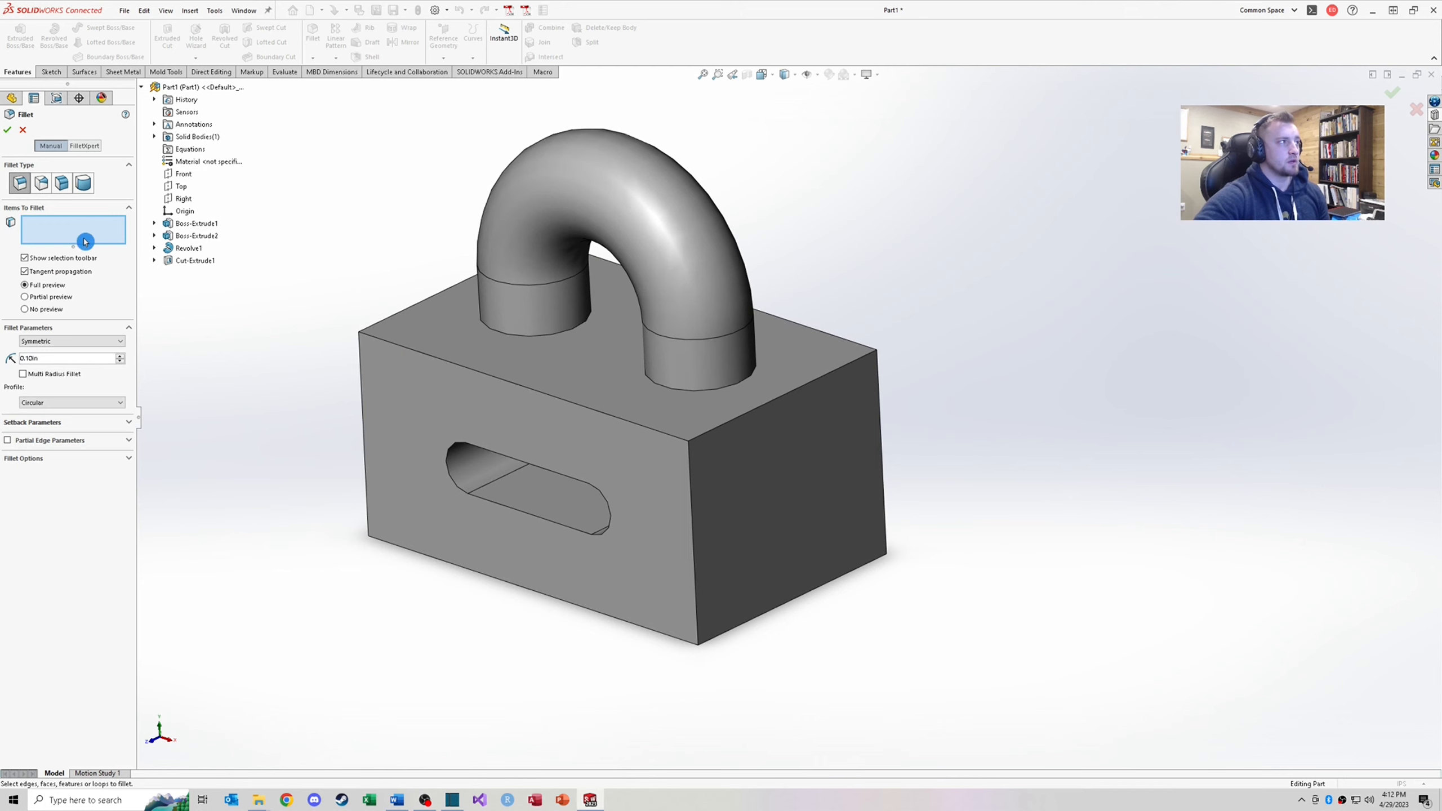
pyautogui.click(413, 351)
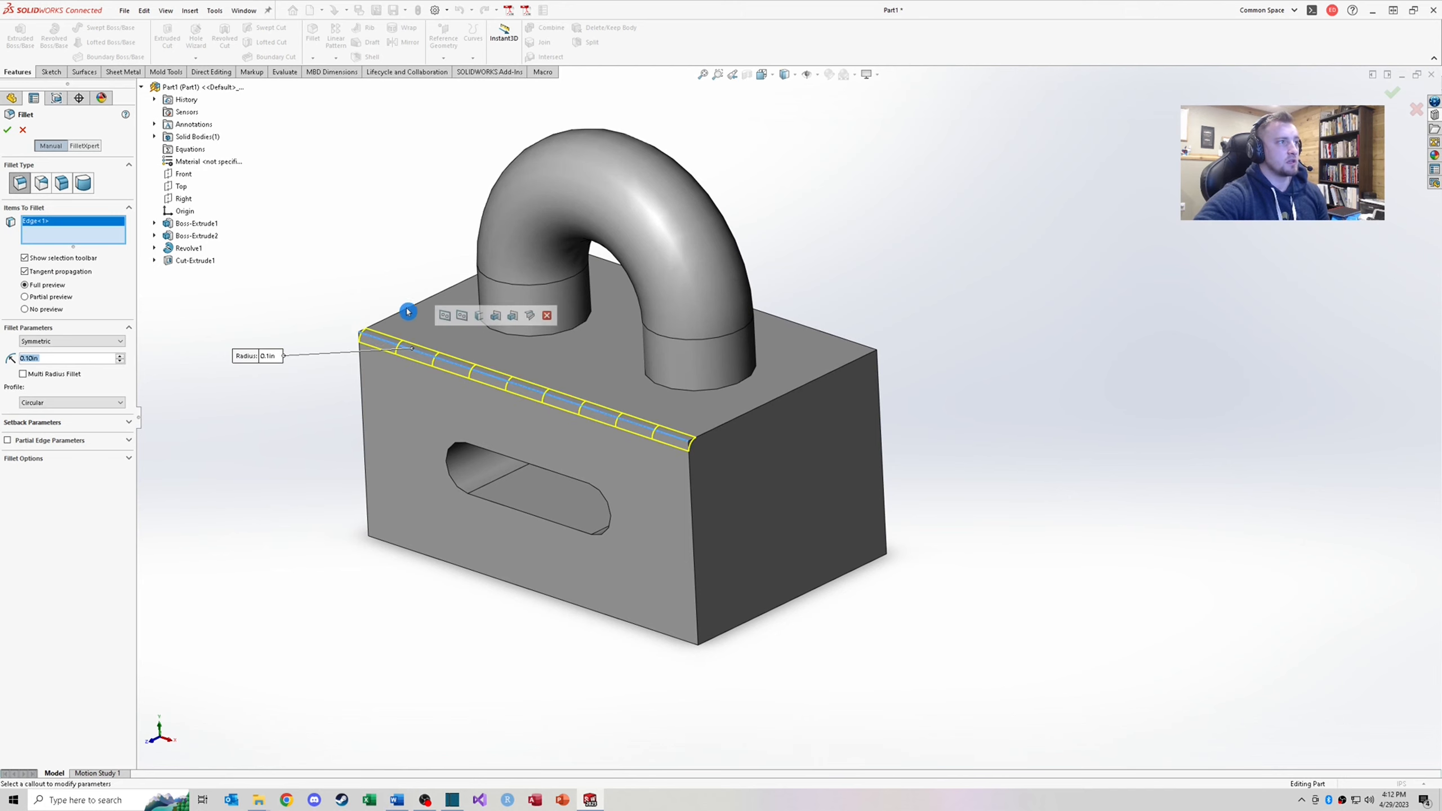
pyautogui.click(409, 311)
pyautogui.moveTo(462, 353); pyautogui.dragTo(454, 351, button='middle')
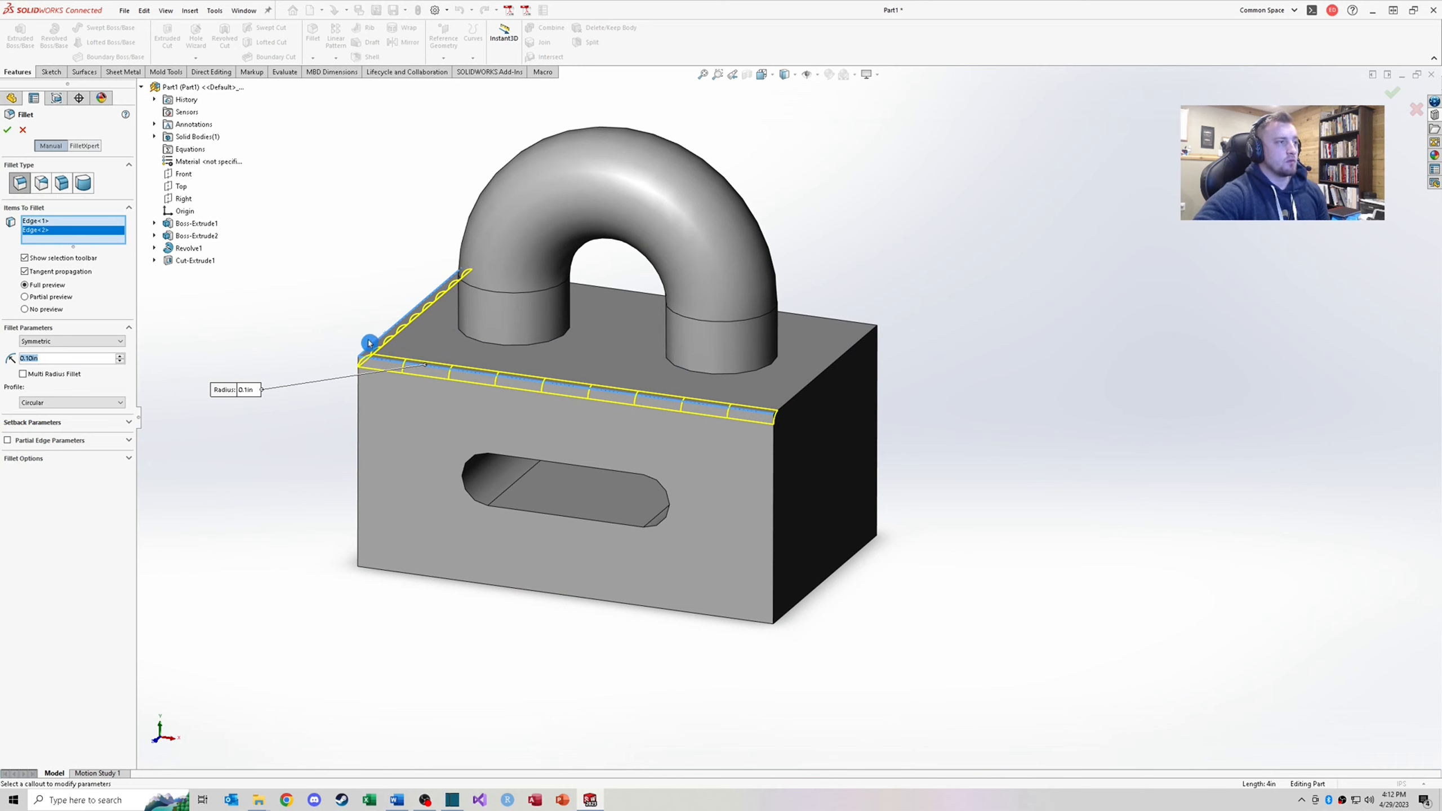
# Add the block's top face to the fillet selection and create the 0.10 in fillet
pyautogui.moveTo(151, 280); pyautogui.dragTo(375, 324, button='middle')
pyautogui.moveTo(459, 340)
pyautogui.mouseDown(button='middle')
pyautogui.moveTo(591, 358)
pyautogui.moveTo(654, 322)
pyautogui.moveTo(436, 326)
pyautogui.mouseUp(button='middle')
pyautogui.click(608, 347)
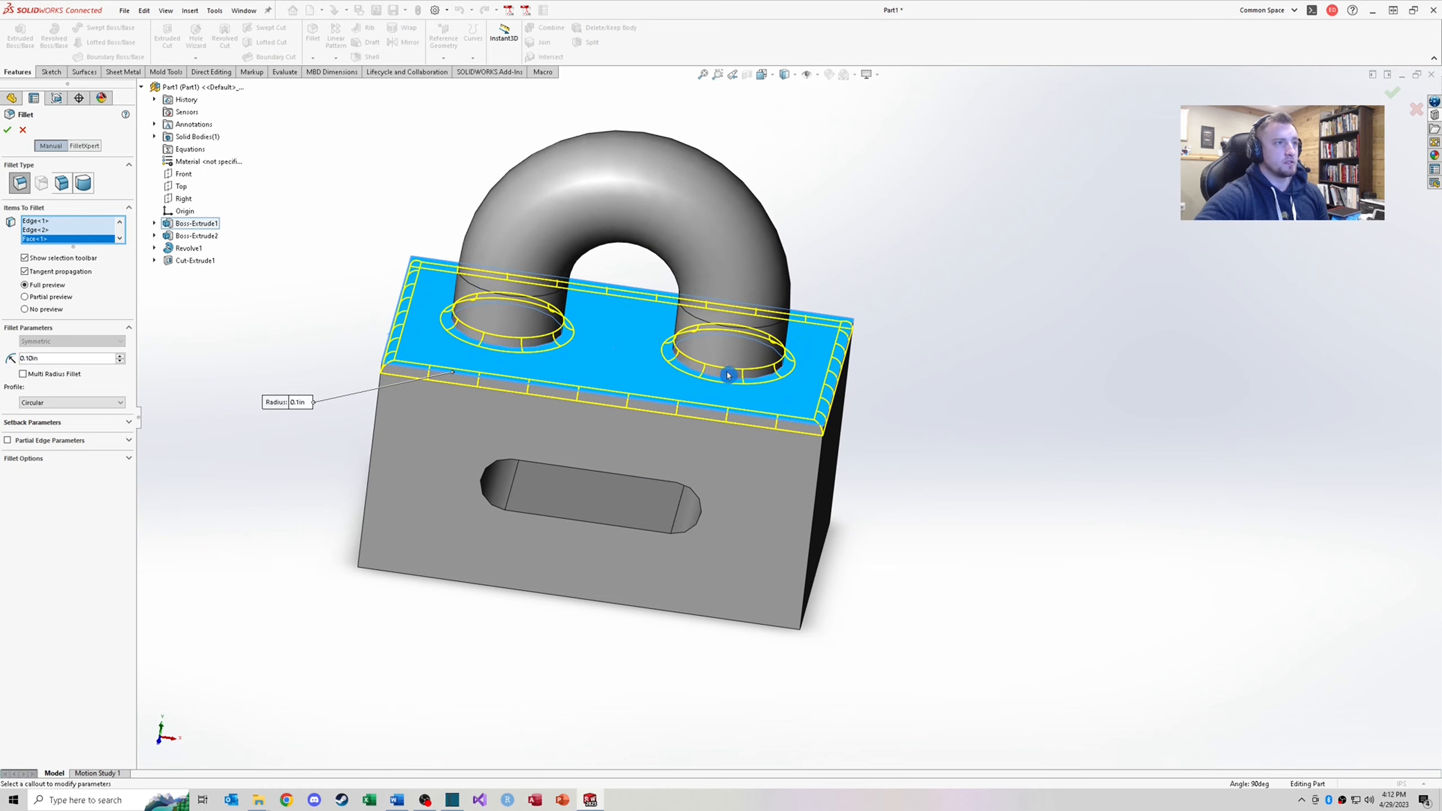
pyautogui.moveTo(729, 376); pyautogui.dragTo(616, 360, button='middle')
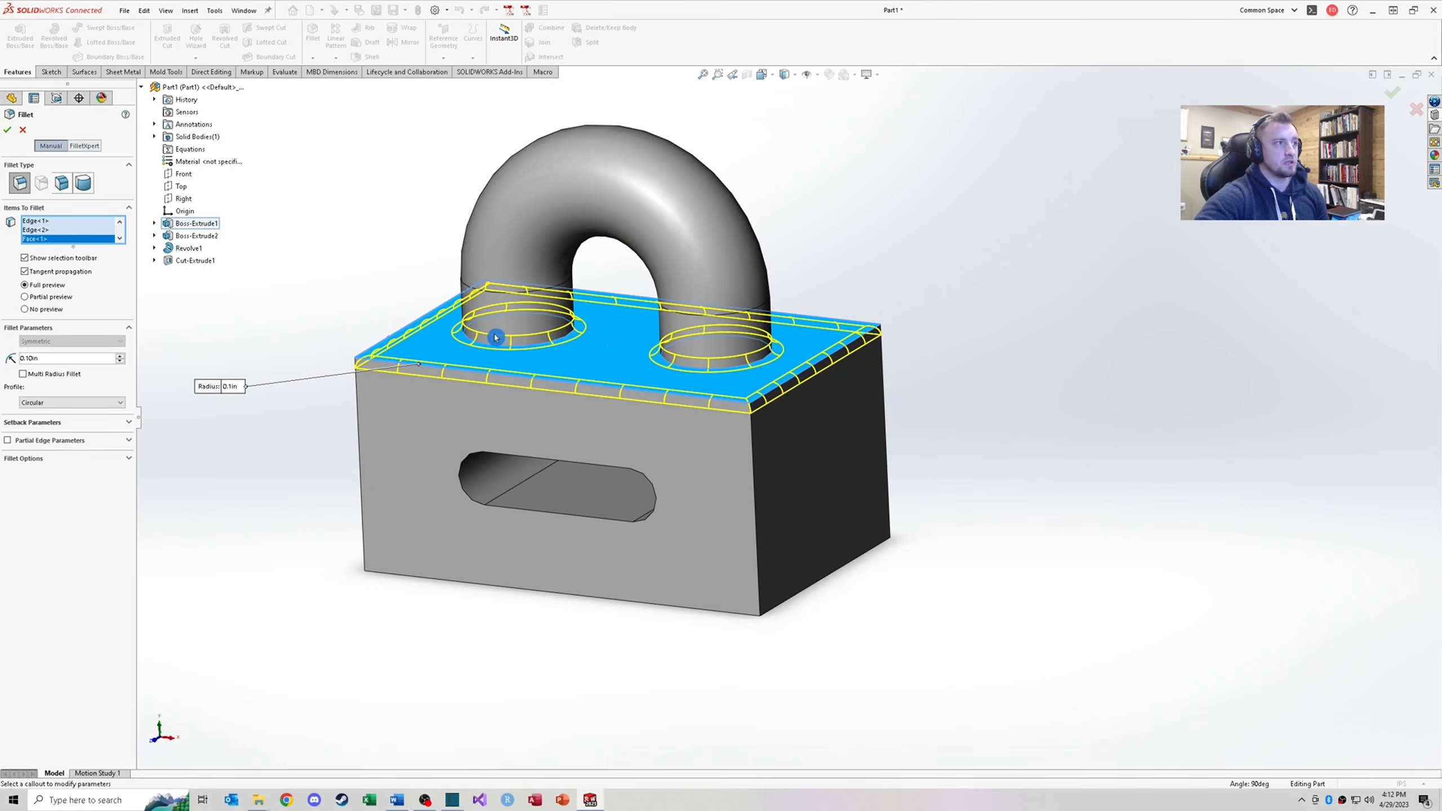
pyautogui.moveTo(510, 342); pyautogui.dragTo(477, 312, button='middle')
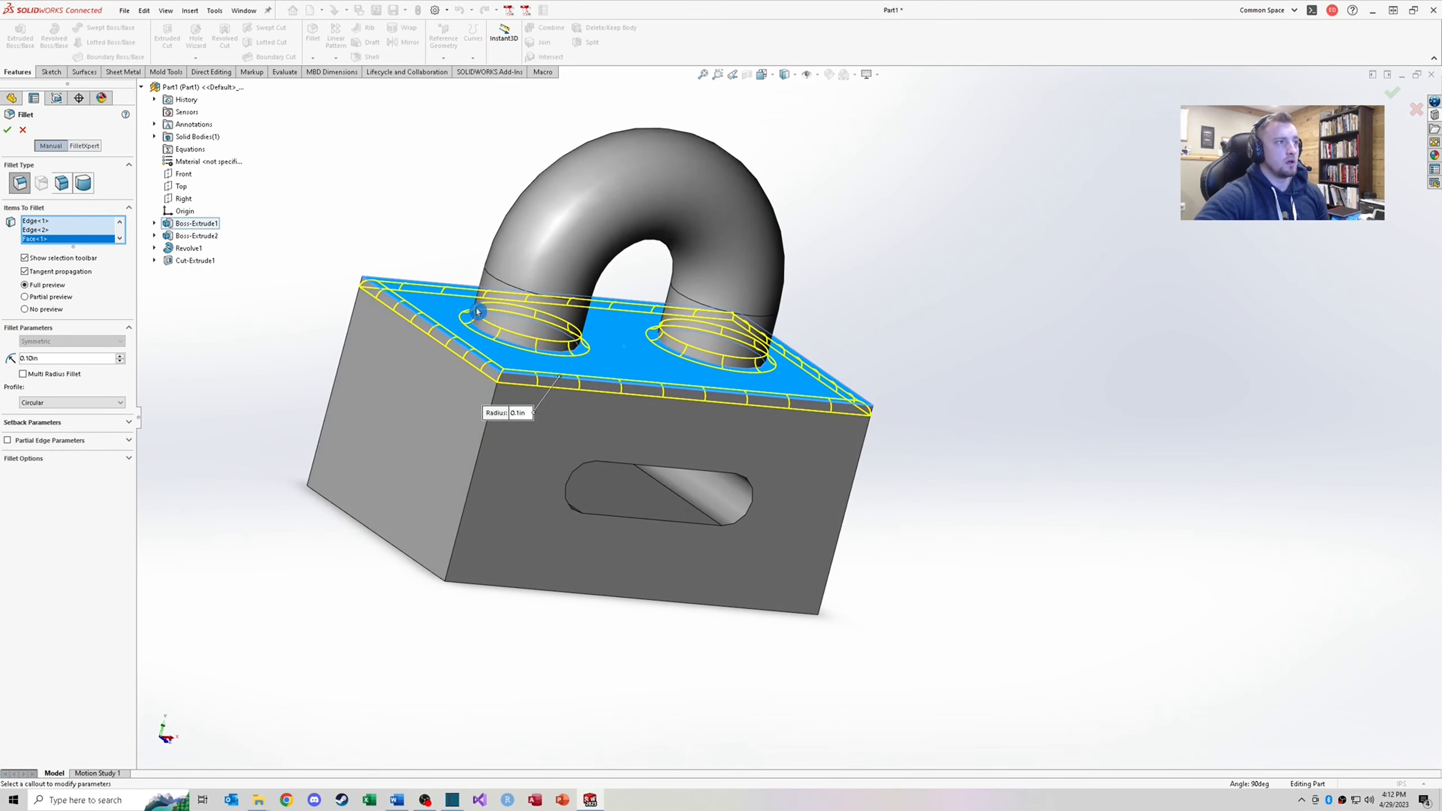
pyautogui.click(7, 129)
pyautogui.scroll(-5, 515, 370)
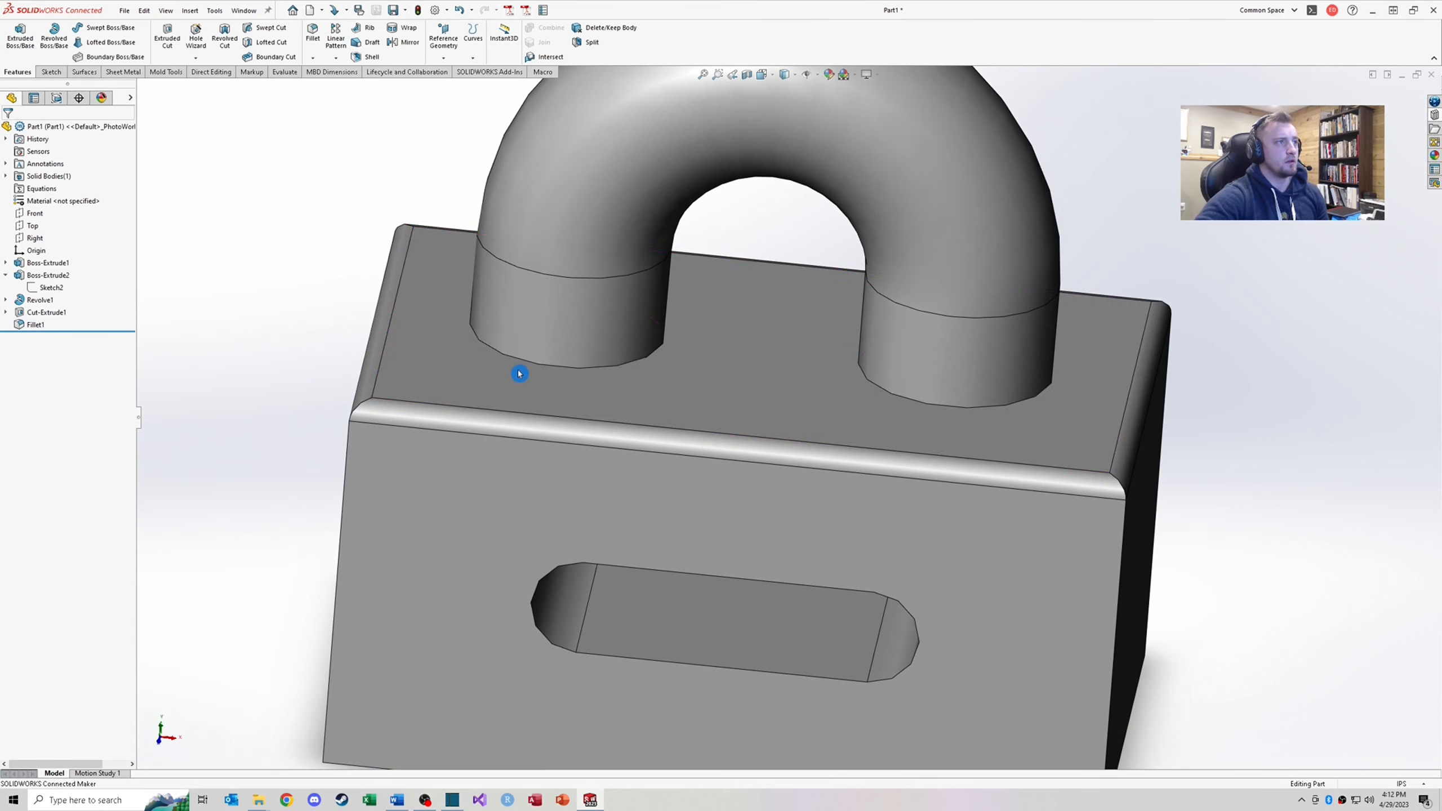
pyautogui.scroll(5, 489, 326)
# Edit the fillet feature to also round the base edges of both cylinders at 0.10 in
pyautogui.moveTo(496, 361); pyautogui.dragTo(174, 386, button='middle')
pyautogui.click(32, 324)
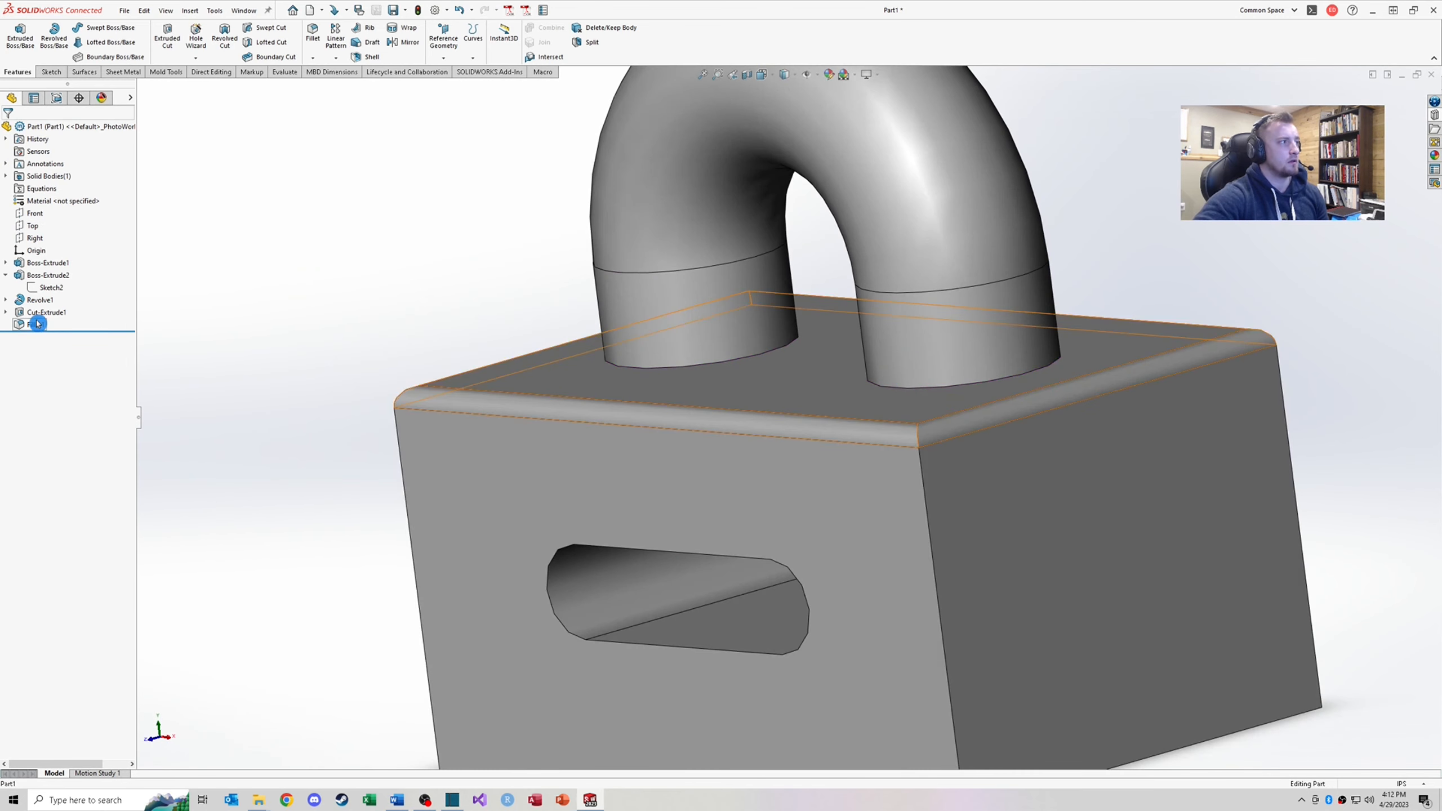
pyautogui.rightClick(31, 324)
pyautogui.click(48, 300)
pyautogui.moveTo(641, 390); pyautogui.dragTo(797, 368, button='middle')
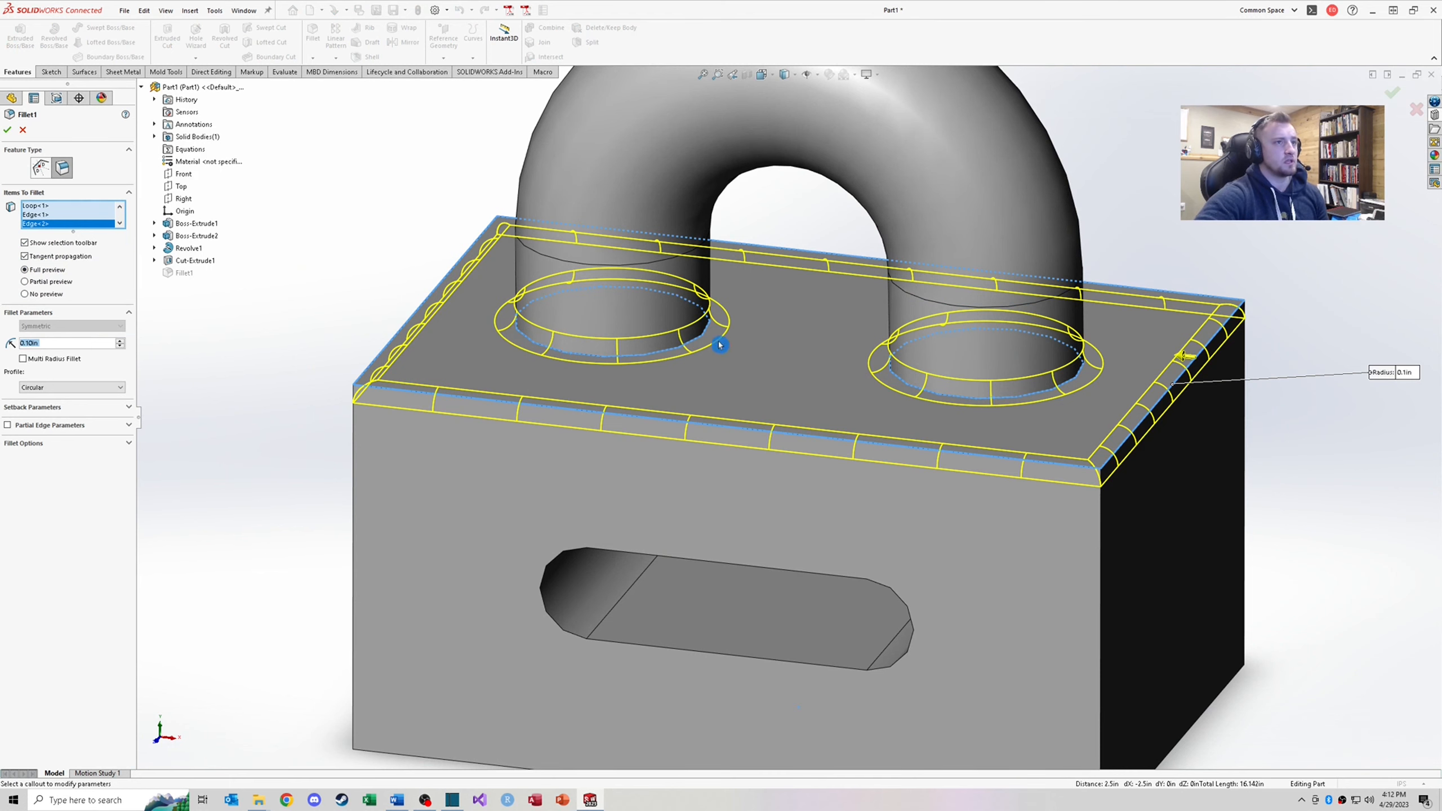
pyautogui.moveTo(720, 347); pyautogui.dragTo(914, 381, button='middle')
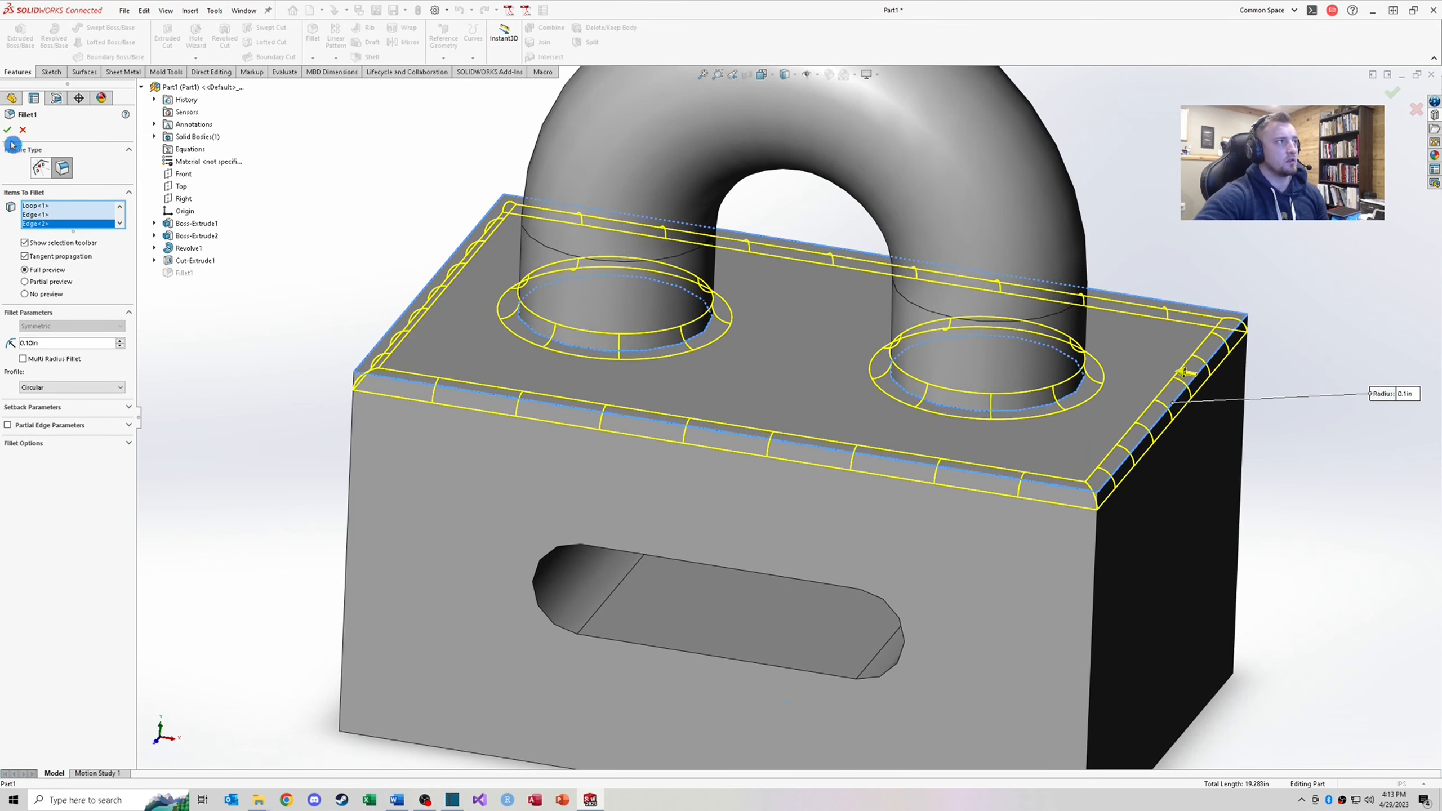
pyautogui.click(7, 129)
# Suppress the fillet feature
pyautogui.moveTo(451, 314); pyautogui.dragTo(582, 370, button='middle')
pyautogui.scroll(5, 584, 372)
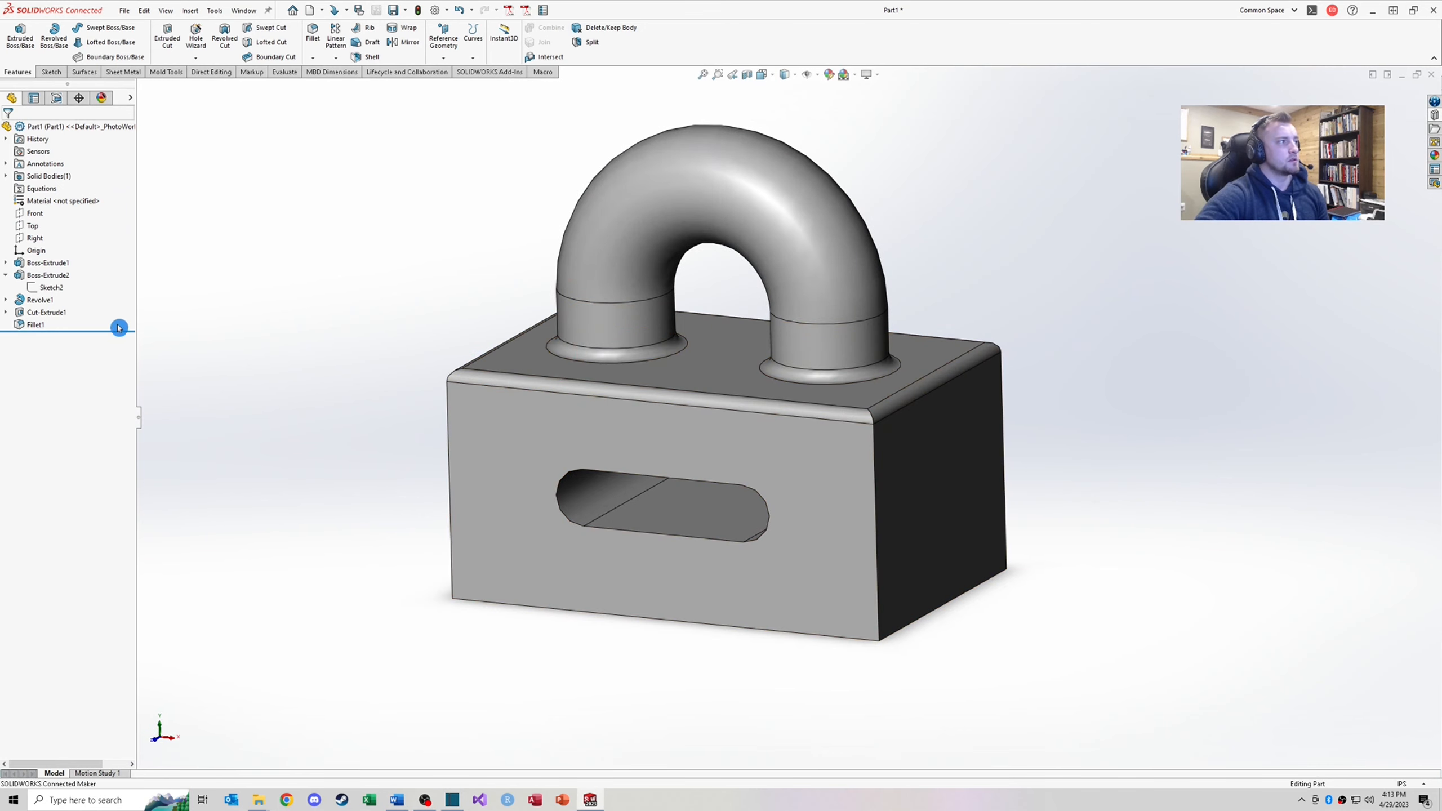
pyautogui.rightClick(37, 330)
pyautogui.click(74, 303)
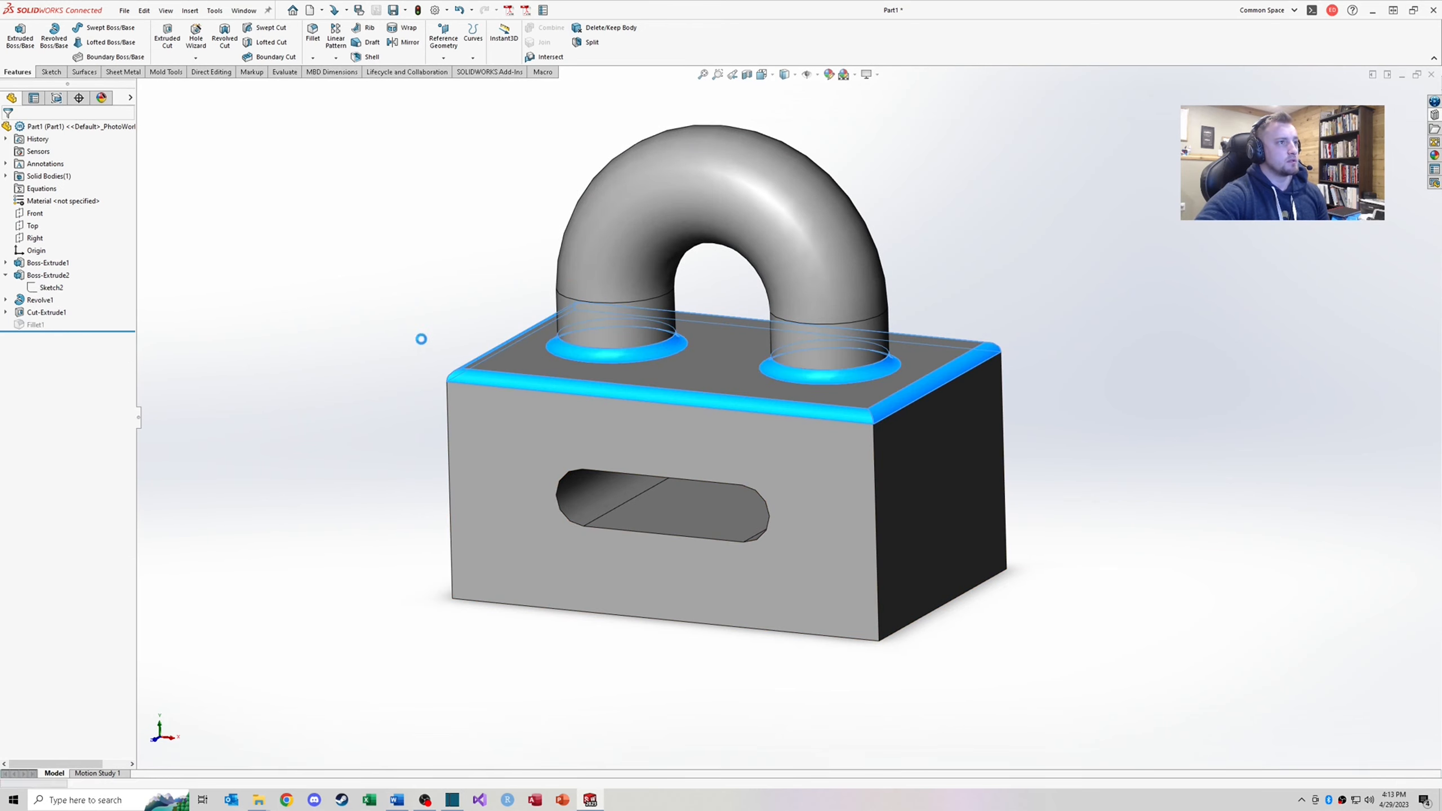
# Roll the model back to just before the revolved boss
pyautogui.rightClick(35, 324)
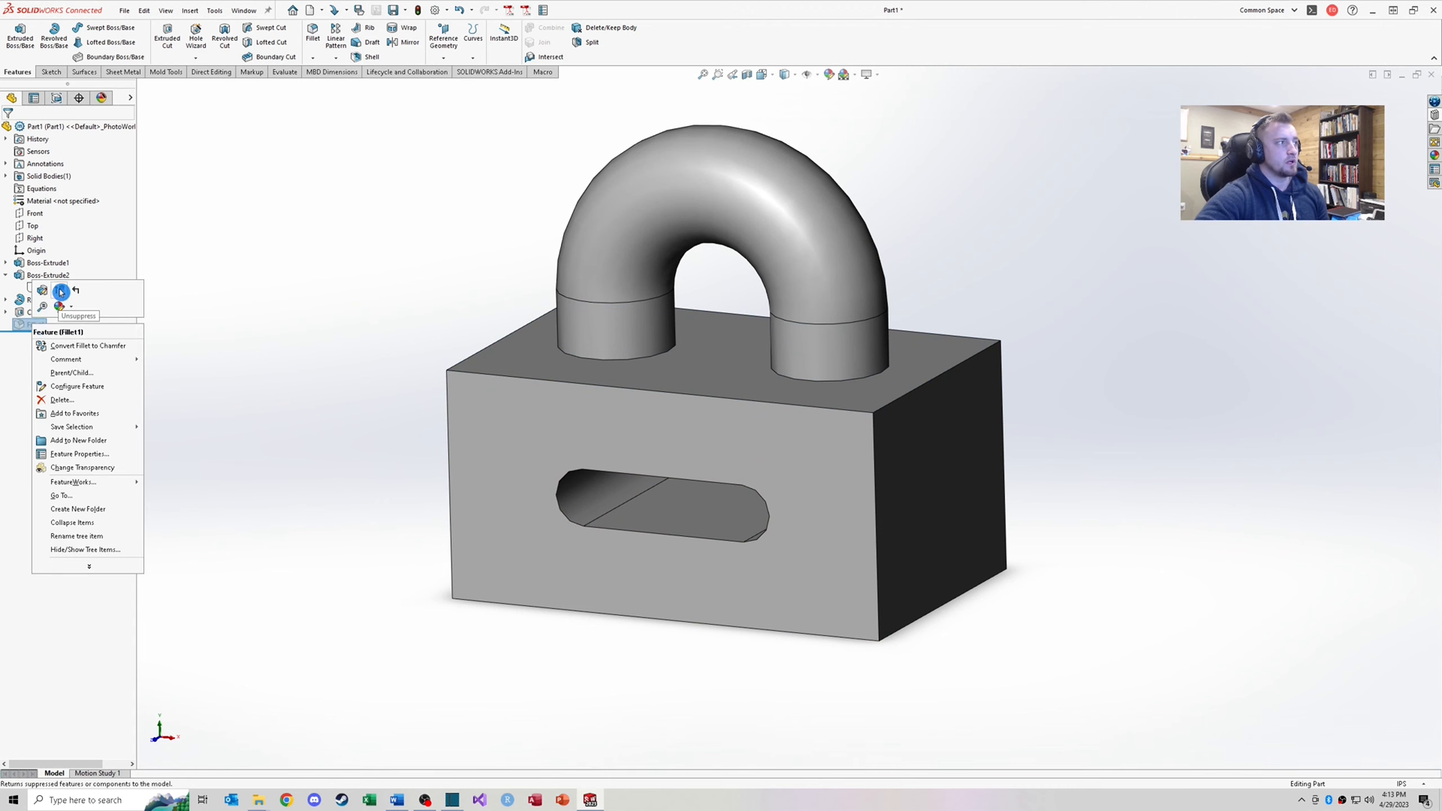
pyautogui.click(153, 336)
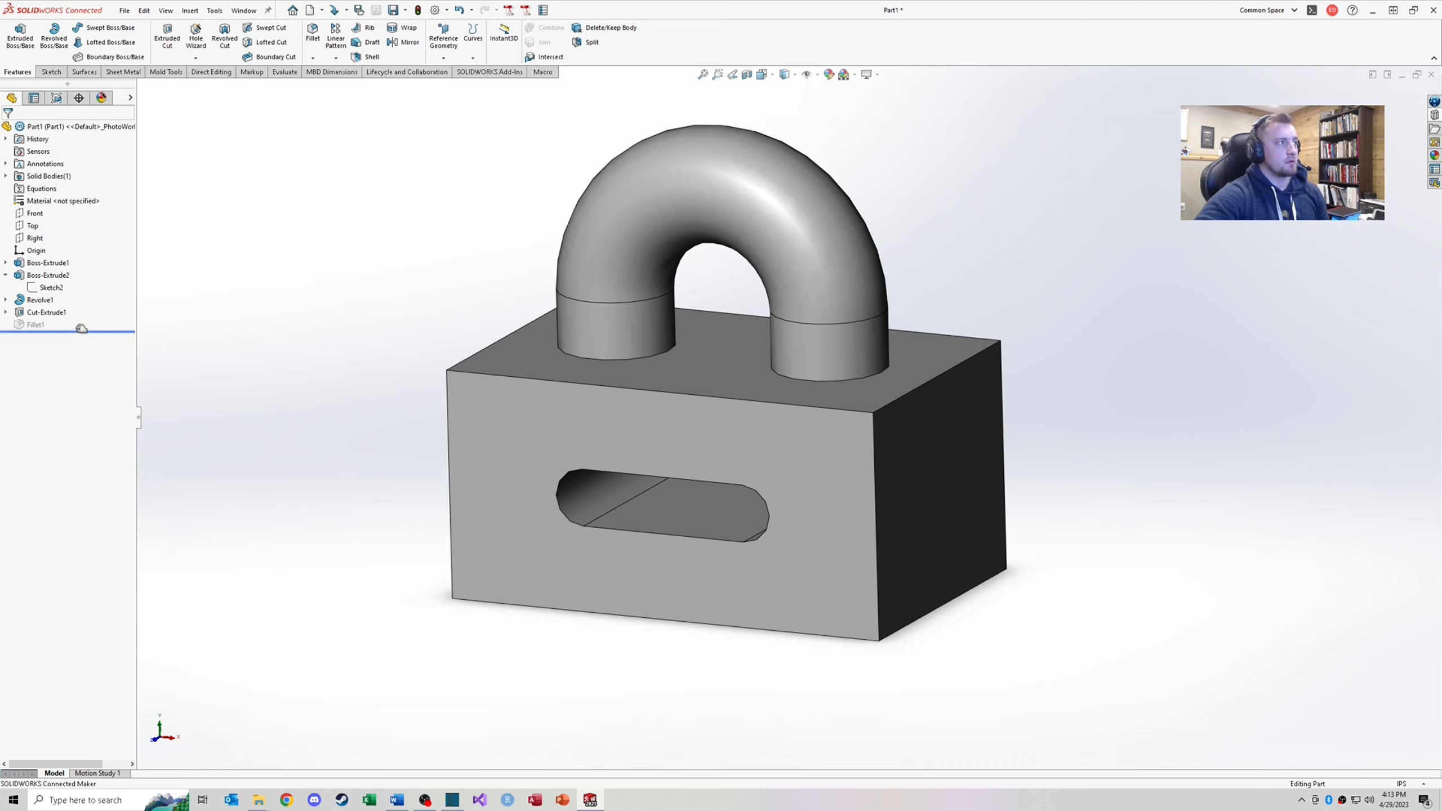
pyautogui.moveTo(81, 328); pyautogui.dragTo(85, 294)
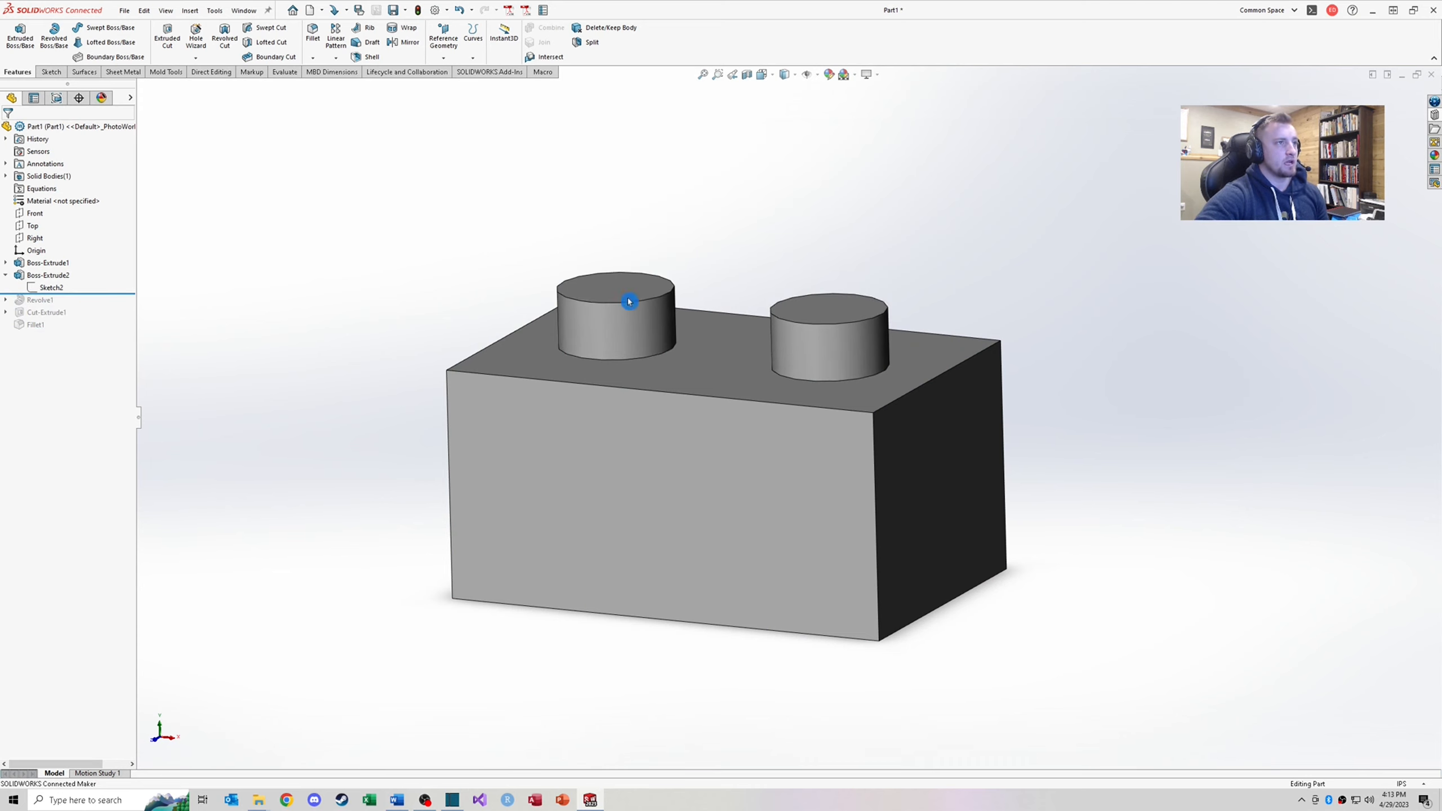
pyautogui.moveTo(629, 302); pyautogui.dragTo(554, 390, button='middle')
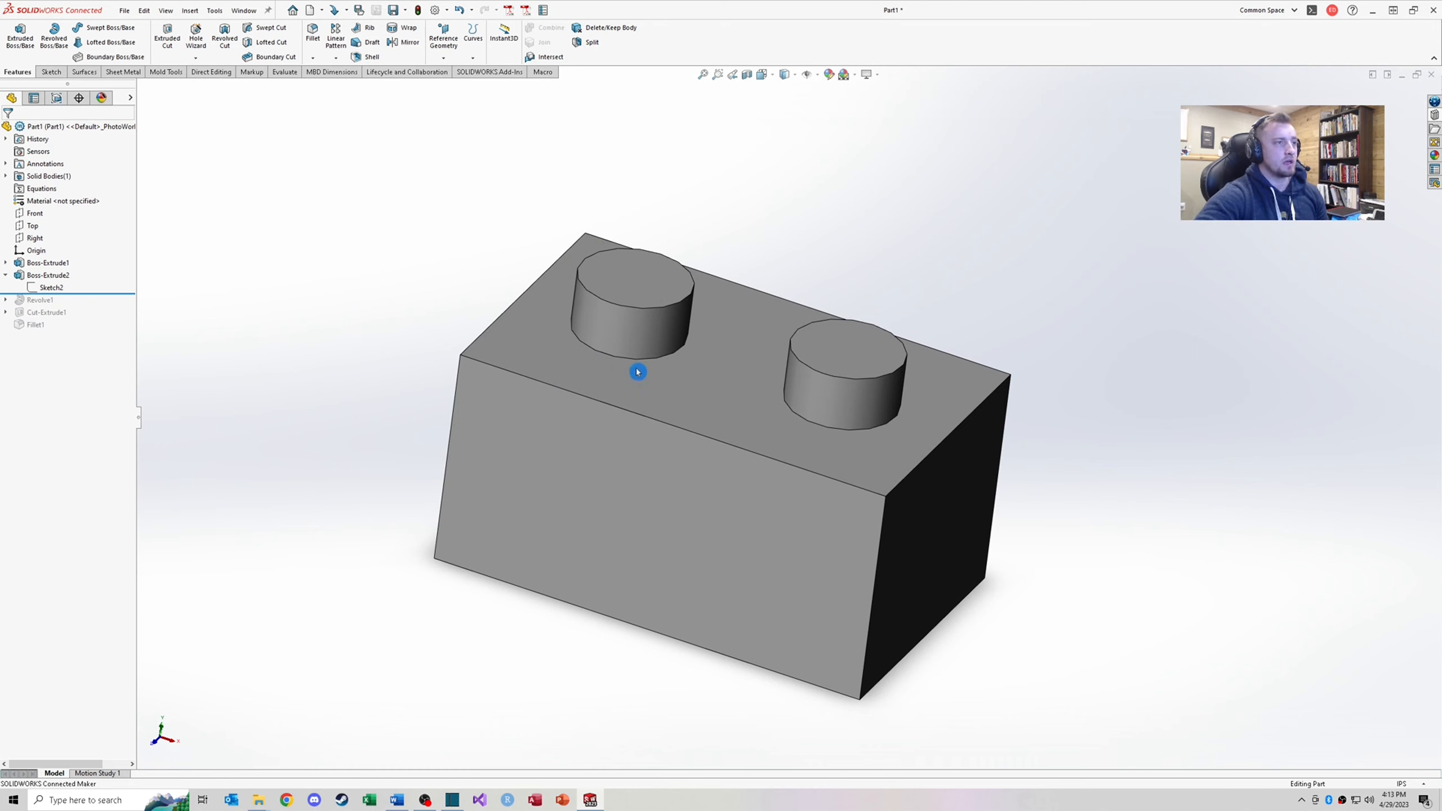
# Sketch a circle of about 0.17 in radius on the left cylinder's top face, centred on its outer left edge
pyautogui.click(602, 278)
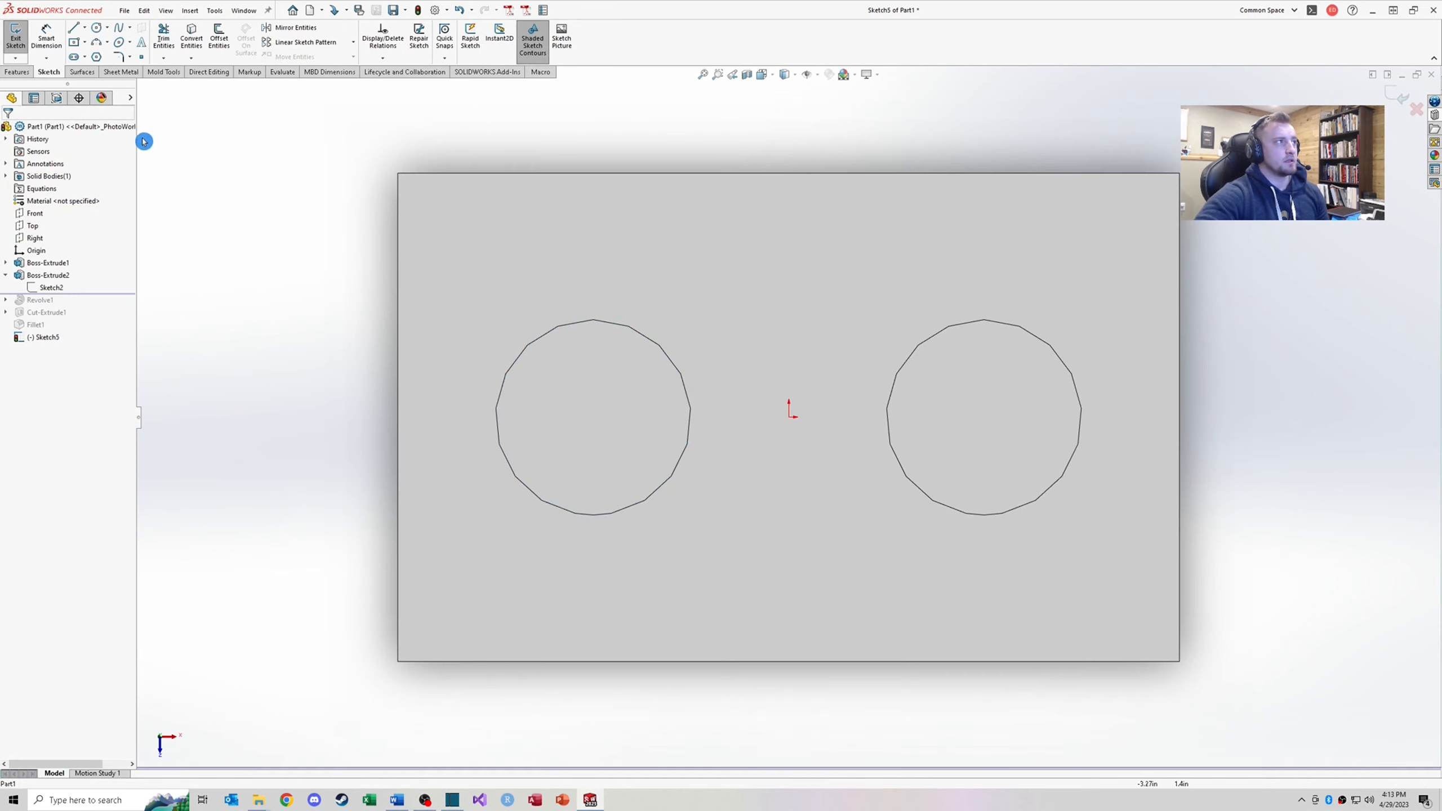
pyautogui.click(96, 27)
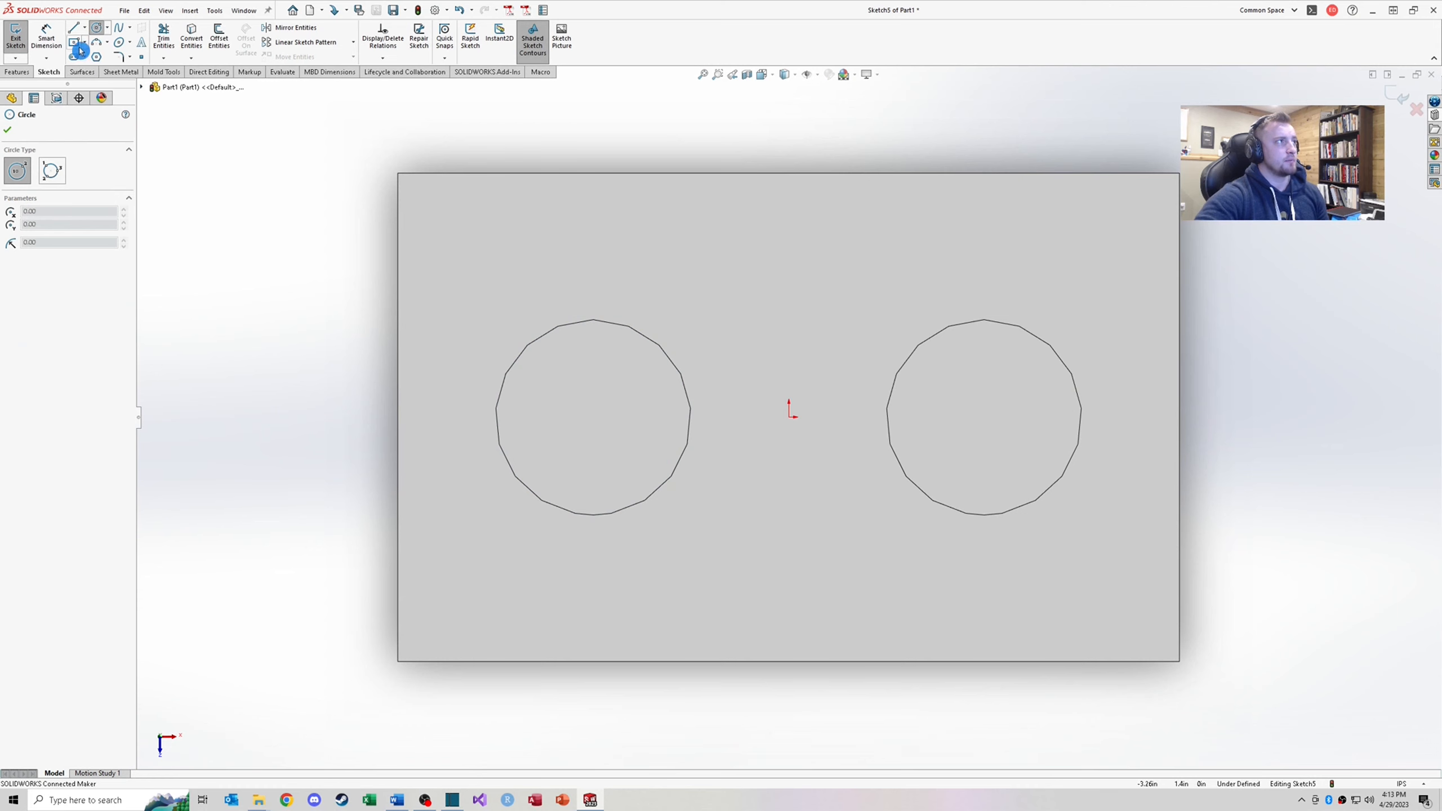
pyautogui.click(497, 417)
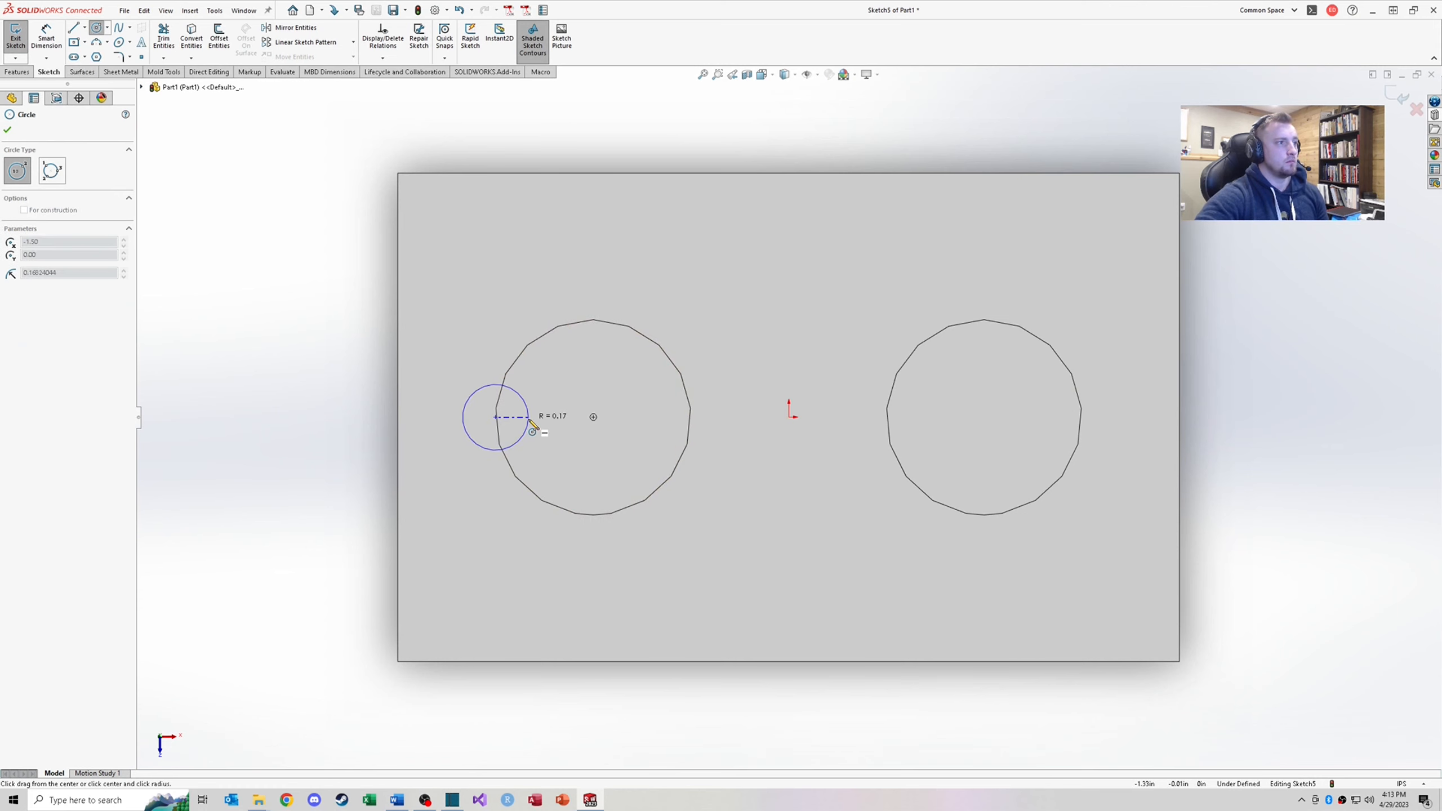
pyautogui.click(529, 418)
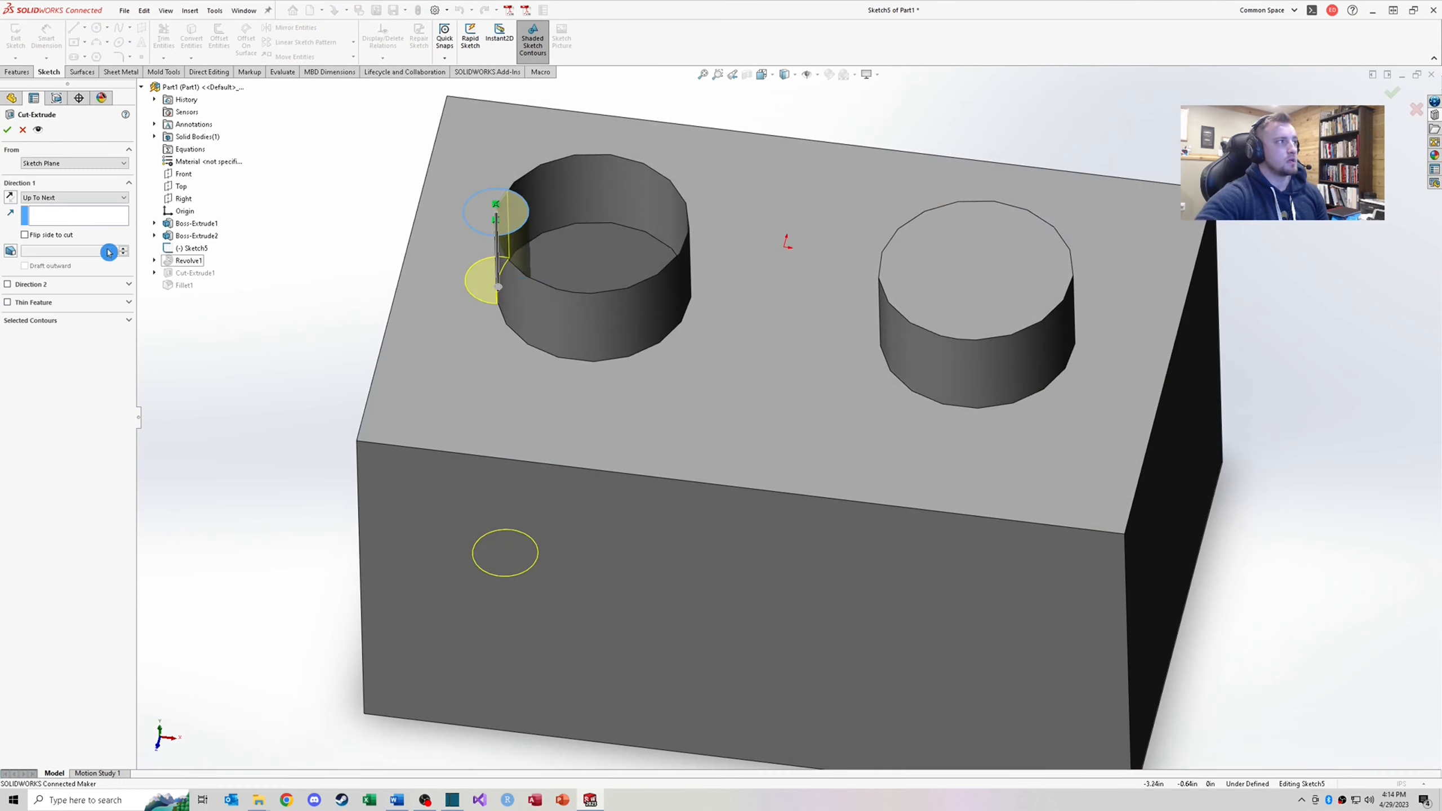
# Cut-extrude the small circle with the Up To Surface end condition, ending at the block's top face
pyautogui.click(73, 197)
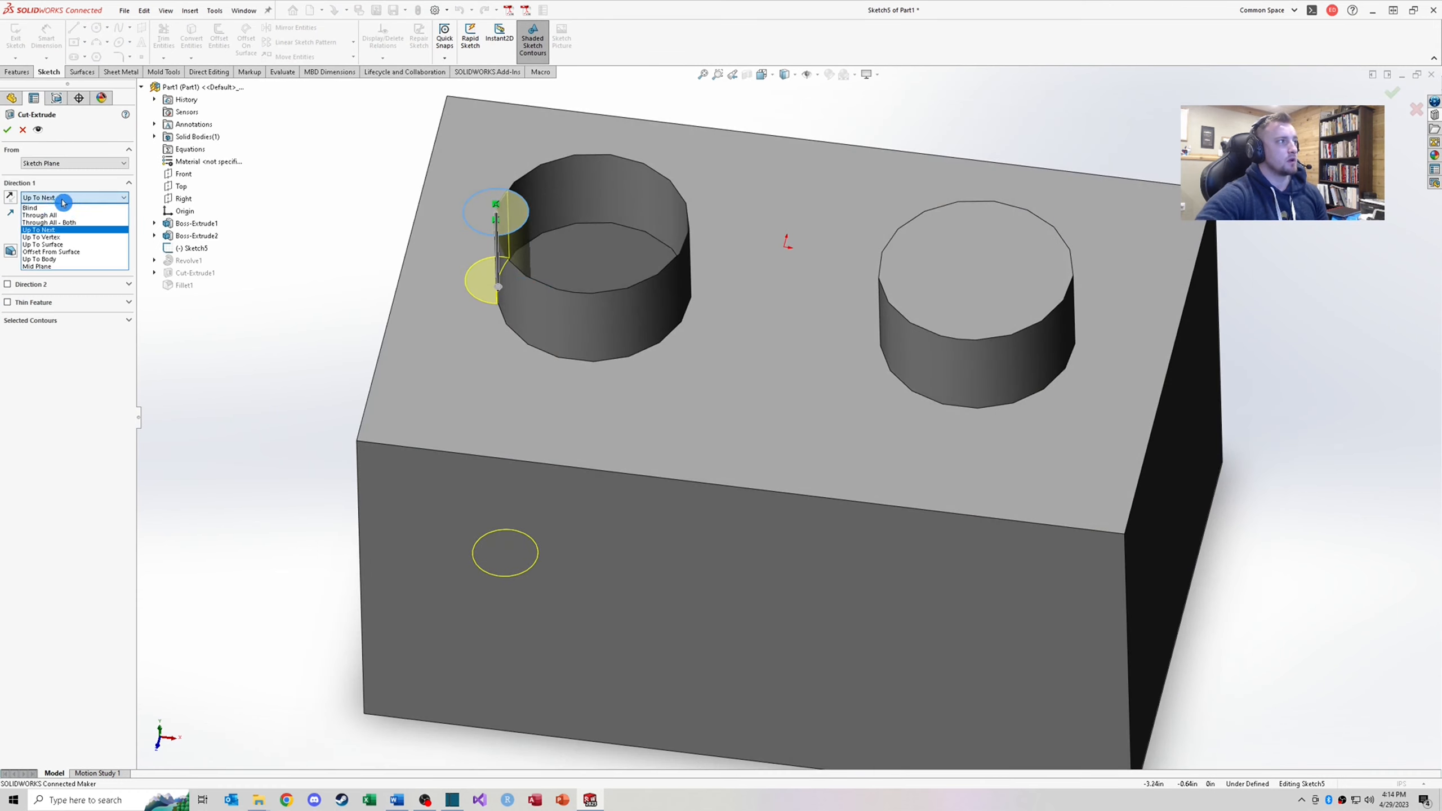
pyautogui.click(62, 253)
pyautogui.click(451, 356)
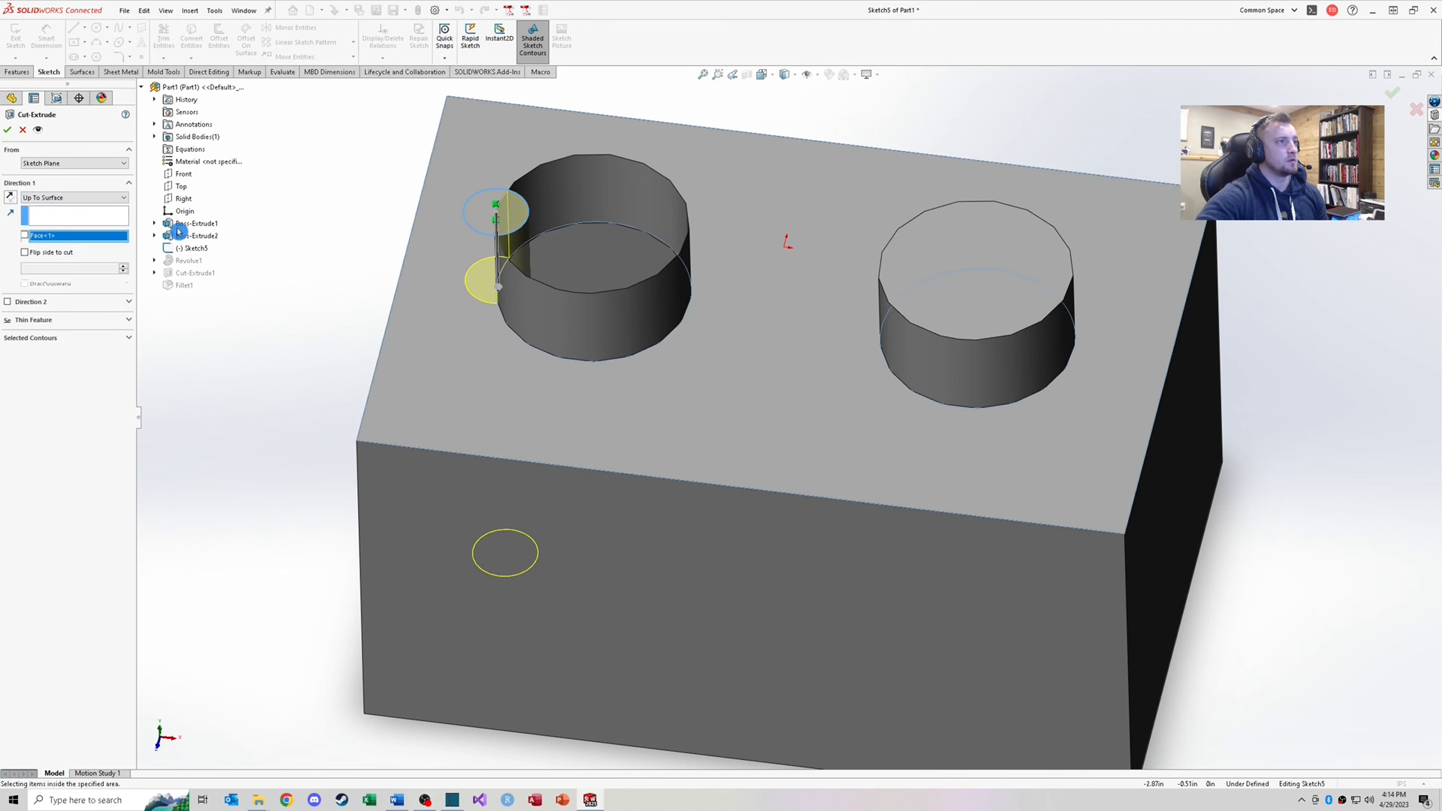
pyautogui.click(8, 130)
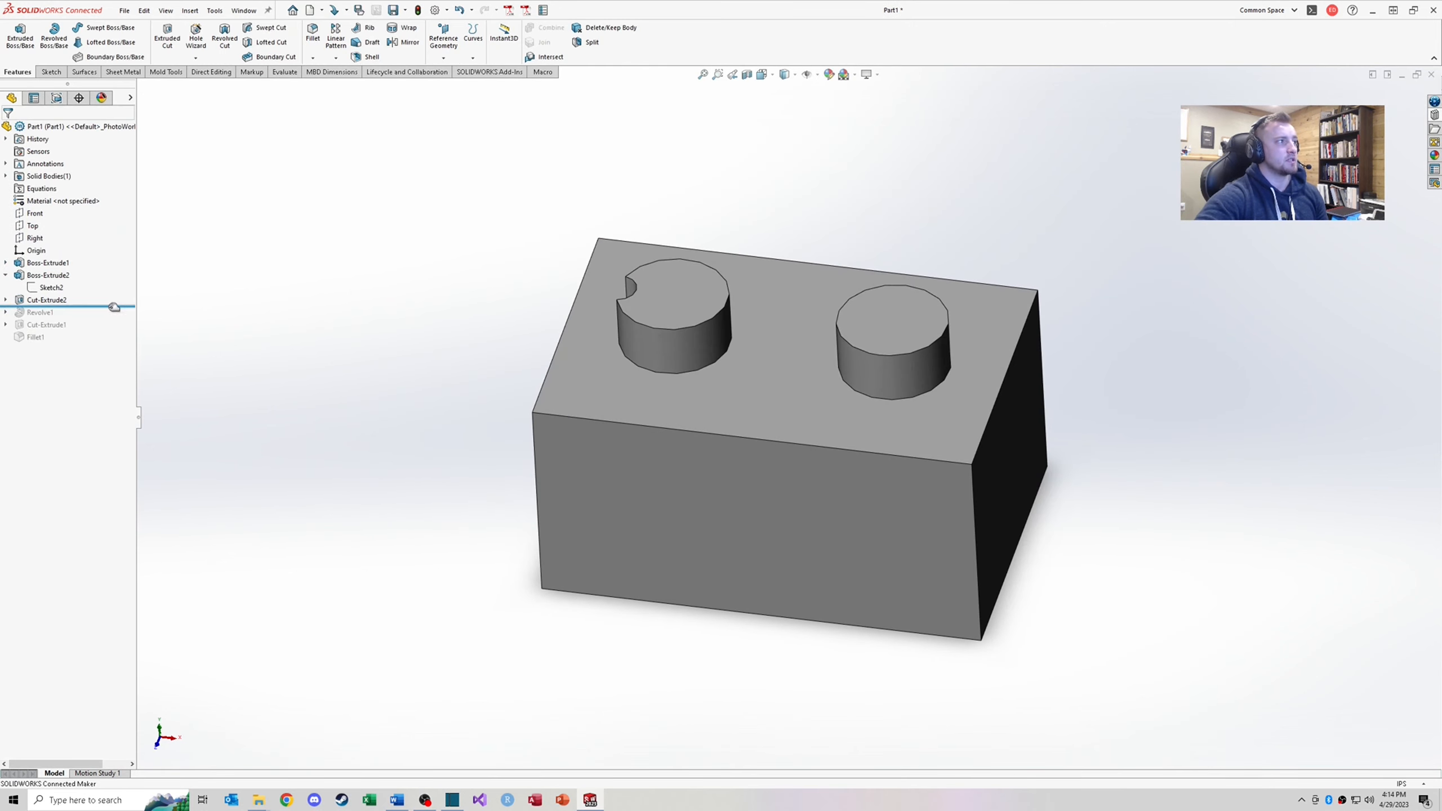
# Roll the model forward past the slot cut and examine the revolved boss and both cylinders from several sides
pyautogui.moveTo(114, 307); pyautogui.dragTo(114, 319)
pyautogui.moveTo(628, 354); pyautogui.dragTo(727, 390, button='middle')
pyautogui.scroll(-5, 724, 299)
pyautogui.scroll(5, 725, 347)
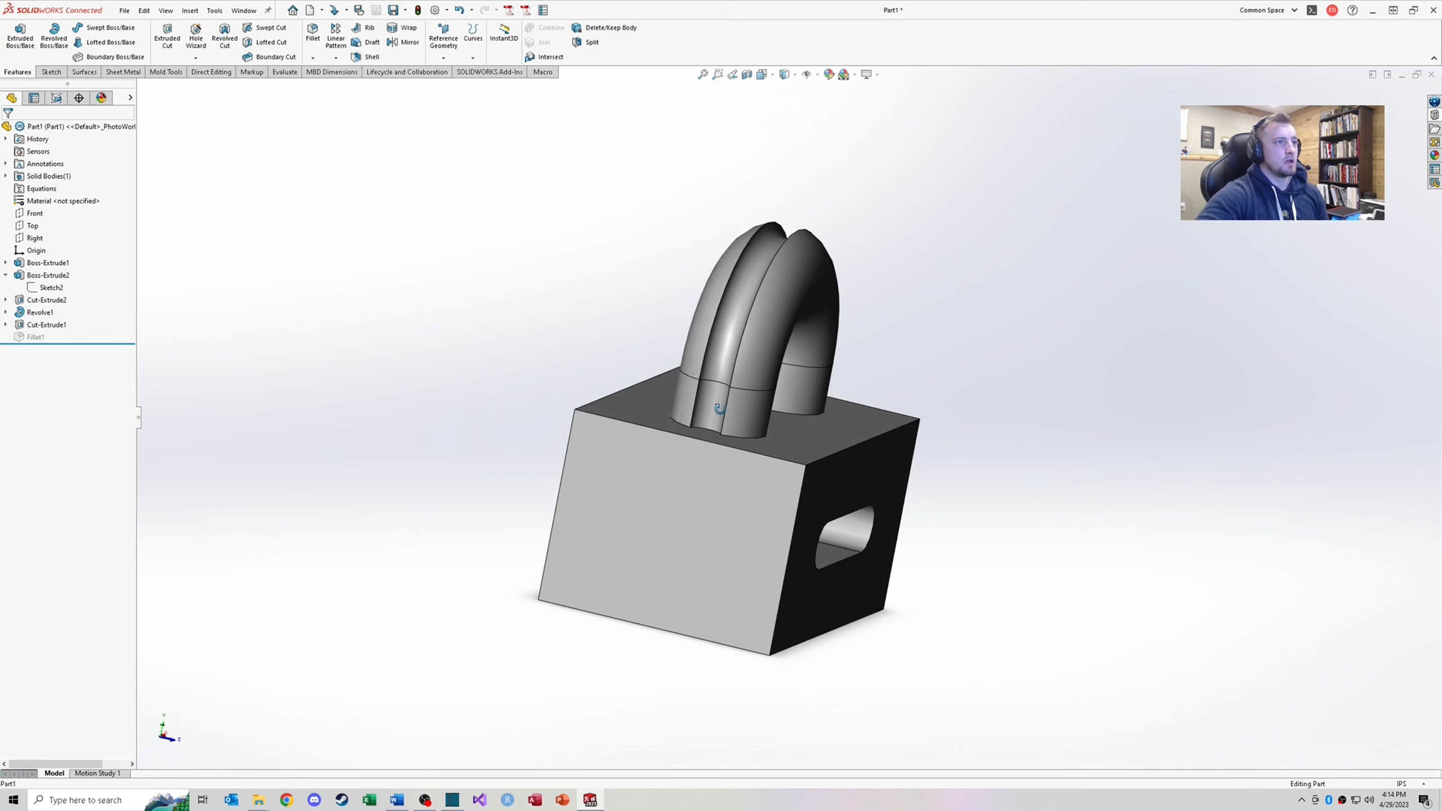
pyautogui.moveTo(719, 409); pyautogui.dragTo(823, 427, button='middle')
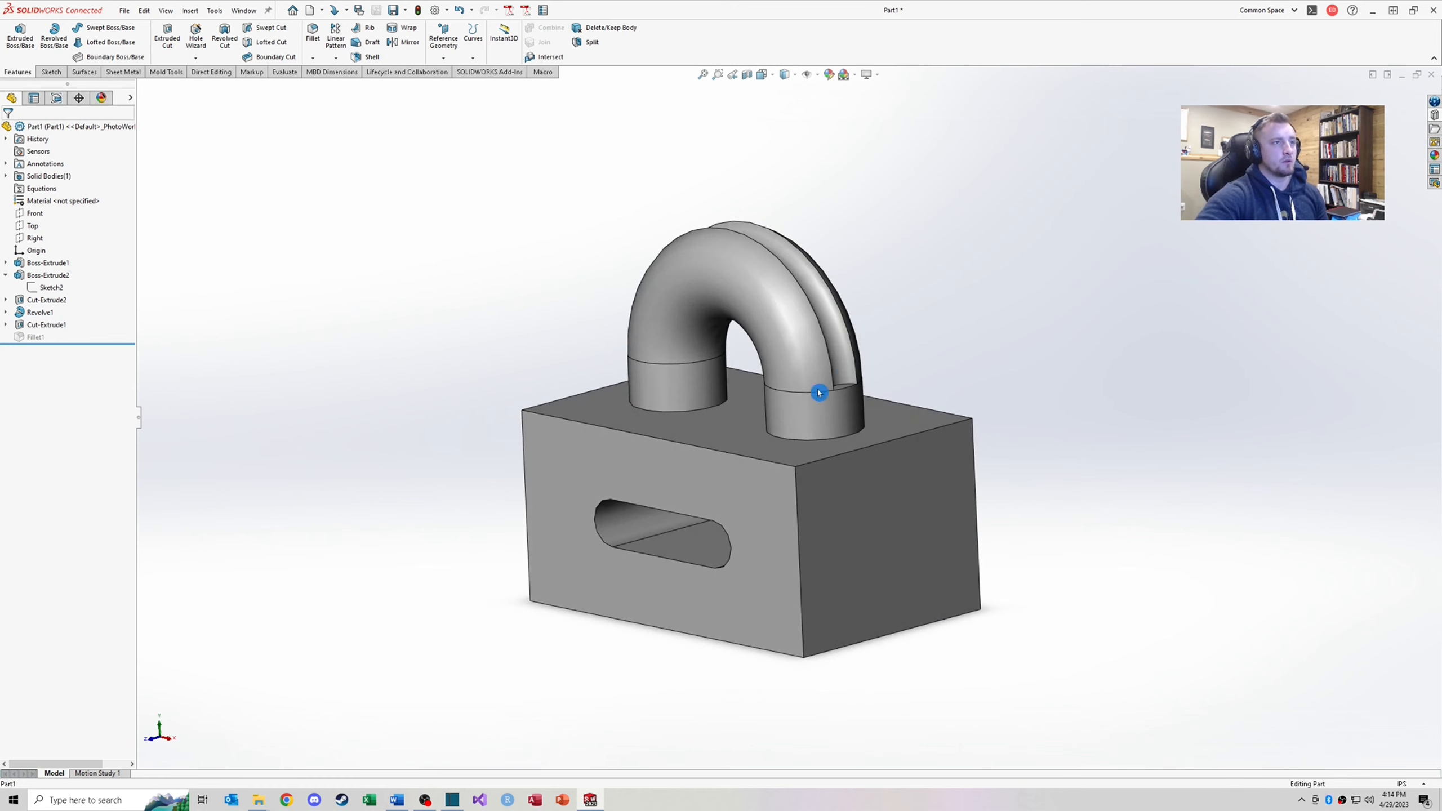
pyautogui.click(835, 410)
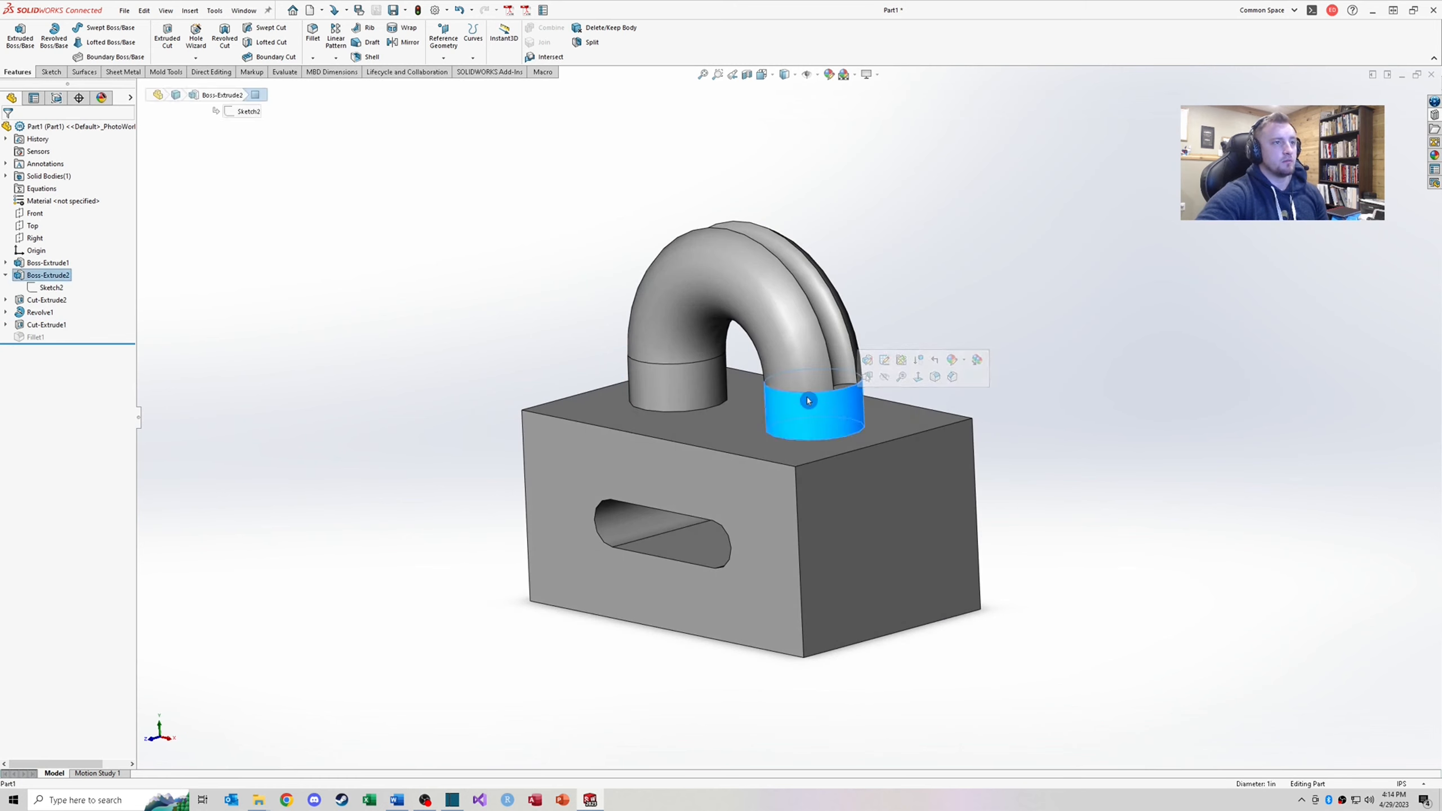
pyautogui.click(966, 407)
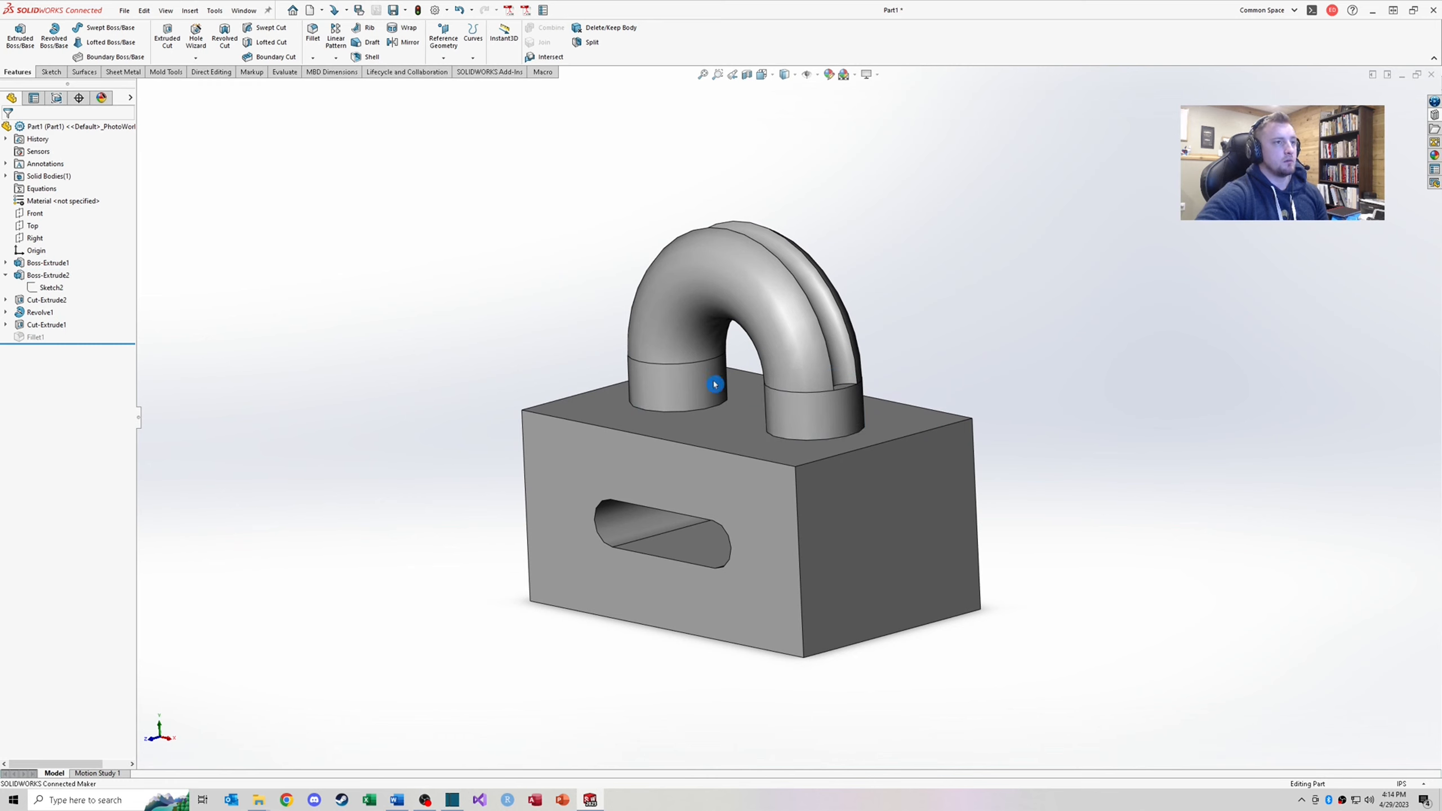
pyautogui.moveTo(715, 385); pyautogui.dragTo(623, 369, button='middle')
# Roll the model back to just before the slot cut and examine the notched cylinder and the revolved boss
pyautogui.moveTo(93, 352); pyautogui.dragTo(93, 320)
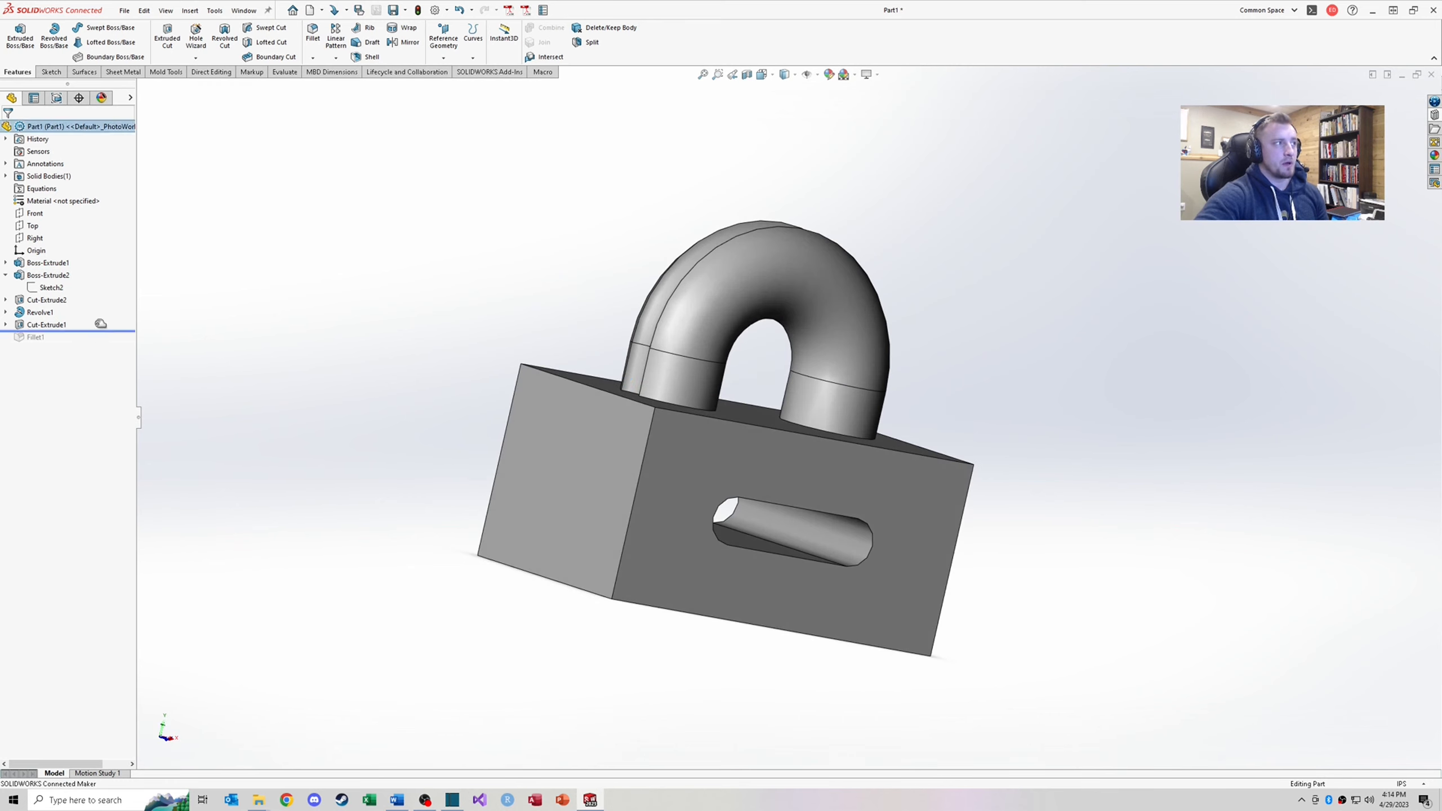
pyautogui.moveTo(635, 396); pyautogui.dragTo(725, 239, button='middle')
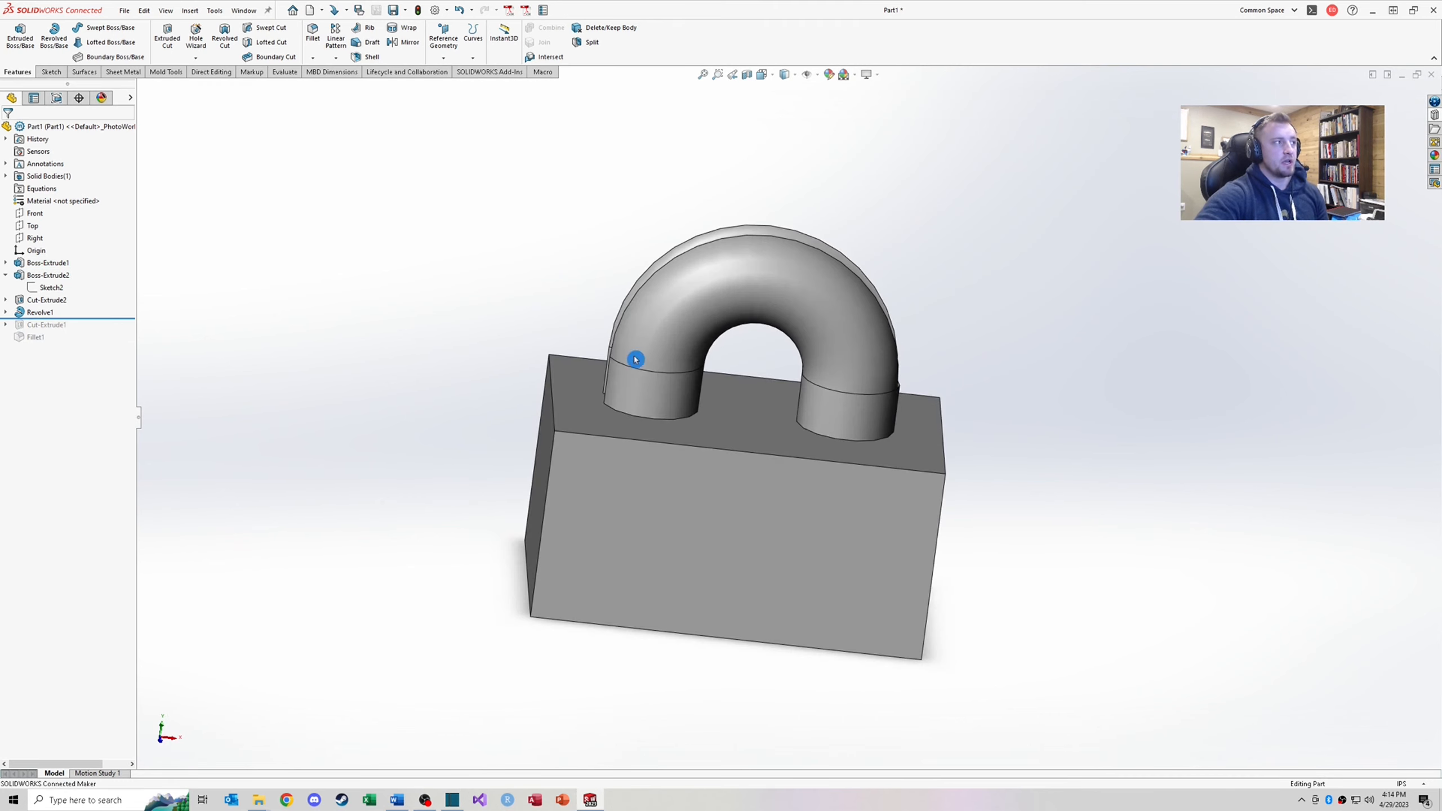
pyautogui.moveTo(635, 360); pyautogui.dragTo(698, 376, button='middle')
pyautogui.scroll(-3, 650, 353)
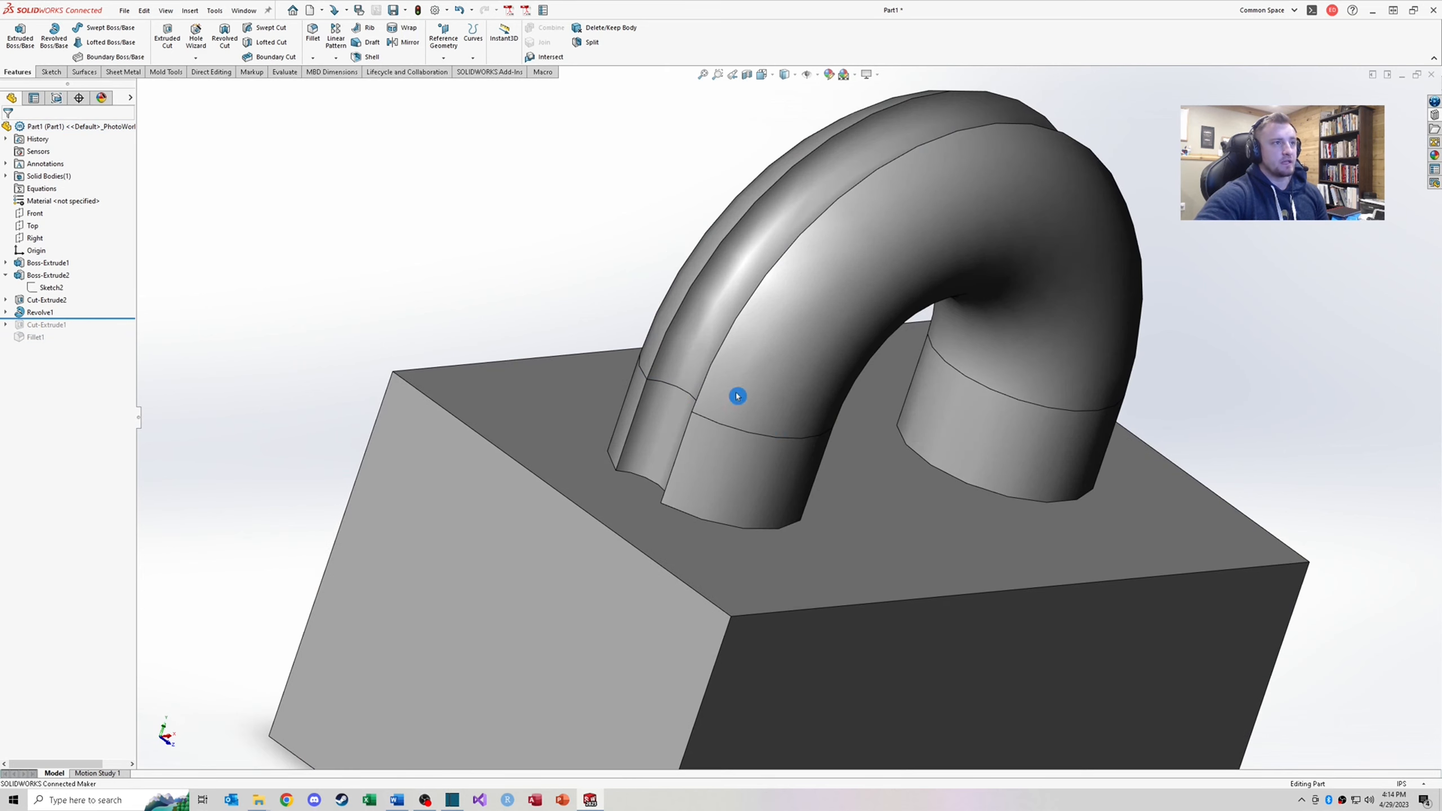
pyautogui.moveTo(747, 401); pyautogui.dragTo(669, 390, button='middle')
pyautogui.moveTo(1140, 341); pyautogui.dragTo(1025, 338, button='middle')
pyautogui.scroll(3, 1025, 338)
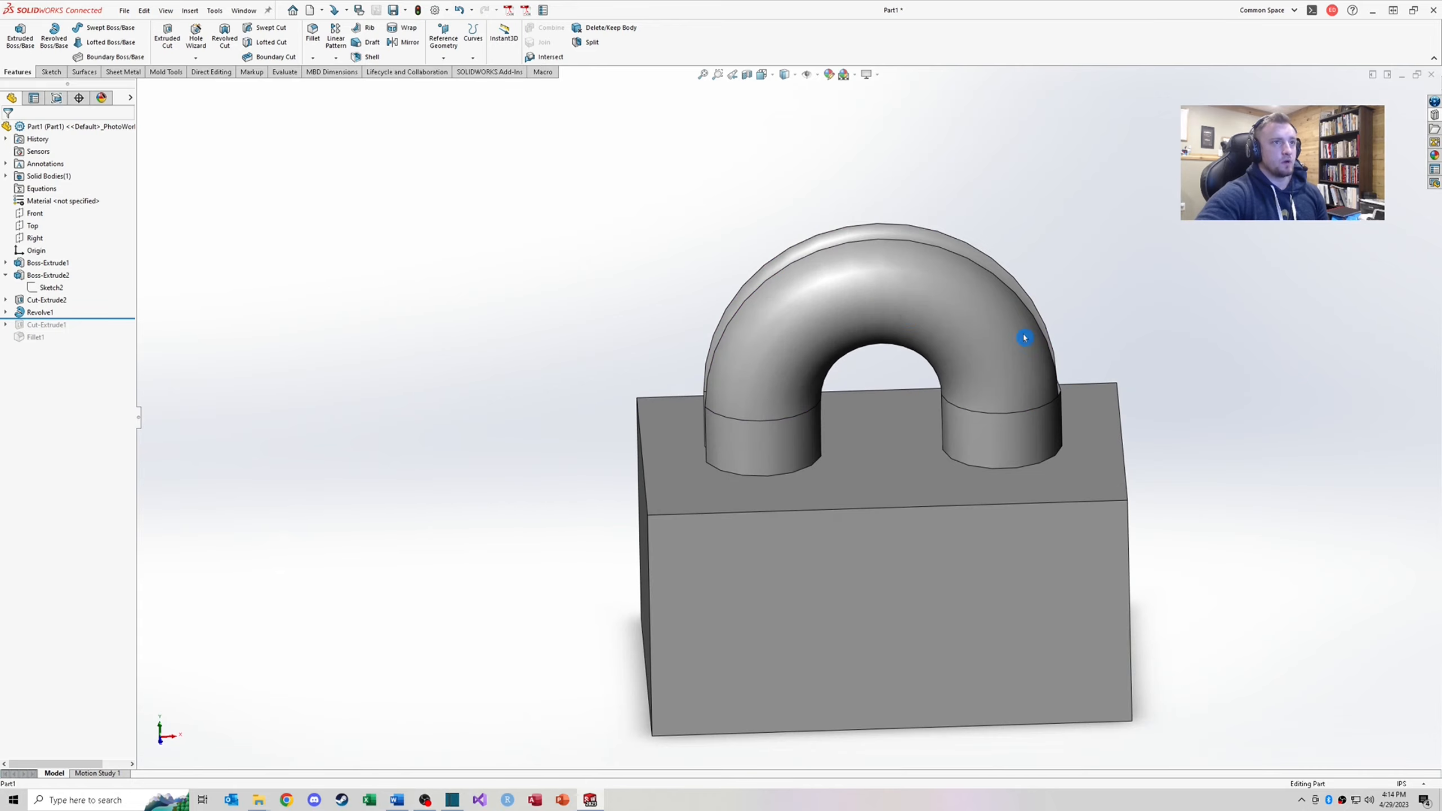
# Open the sketch of the revolved boss
pyautogui.click(5, 313)
pyautogui.rightClick(51, 324)
pyautogui.click(74, 299)
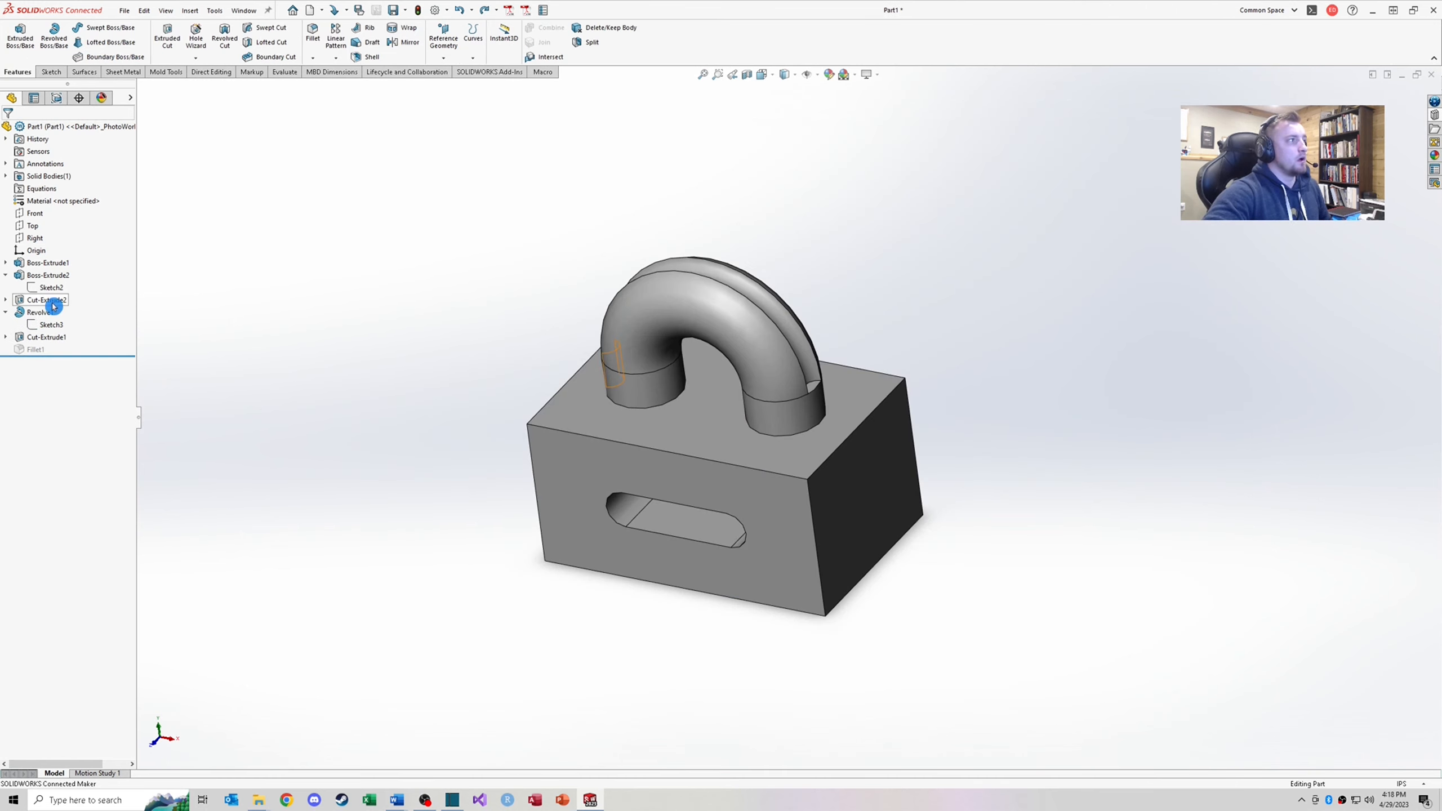
# Delete the notch cut feature from the left cylinder together with its leftover circle sketch
pyautogui.rightClick(53, 307)
pyautogui.click(86, 373)
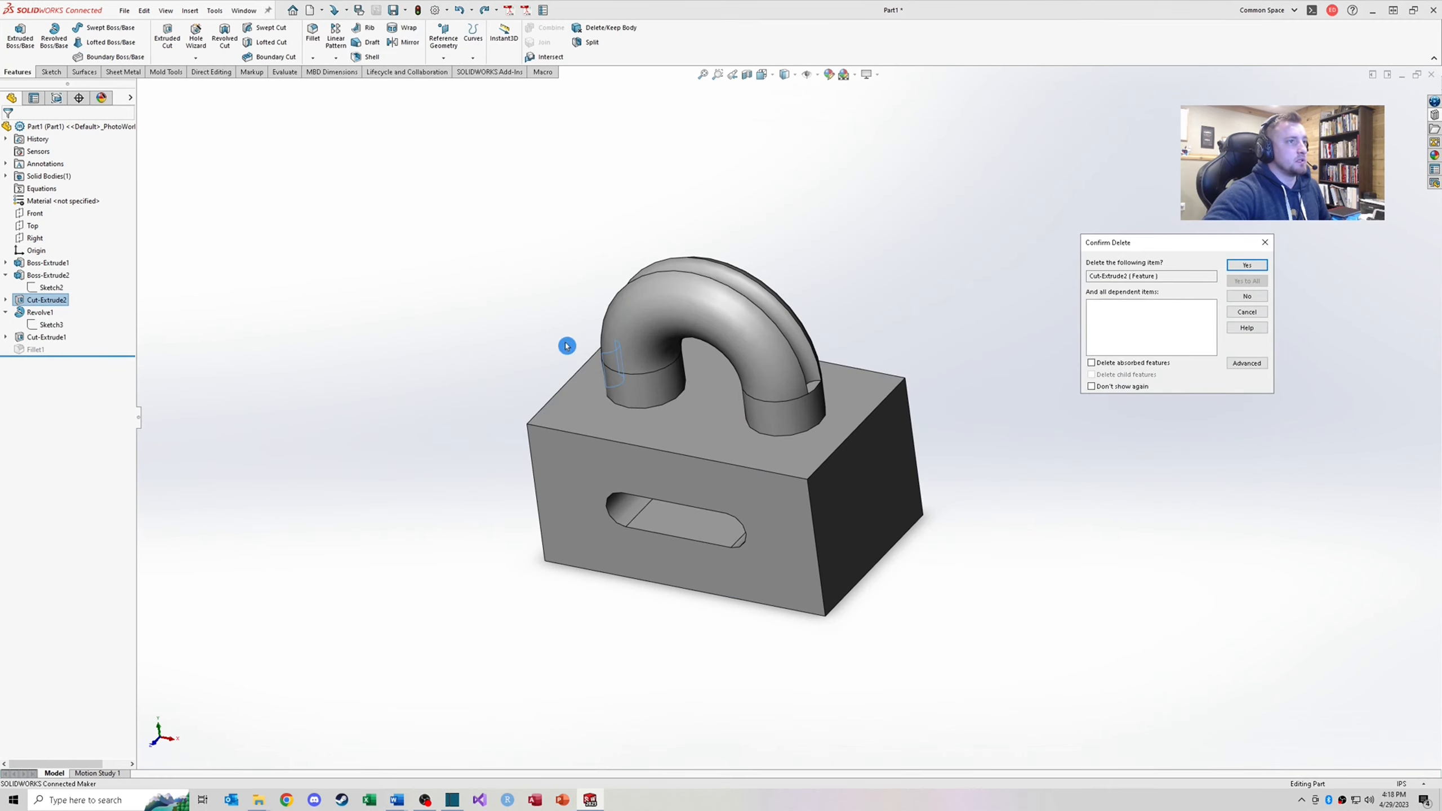
pyautogui.click(1252, 267)
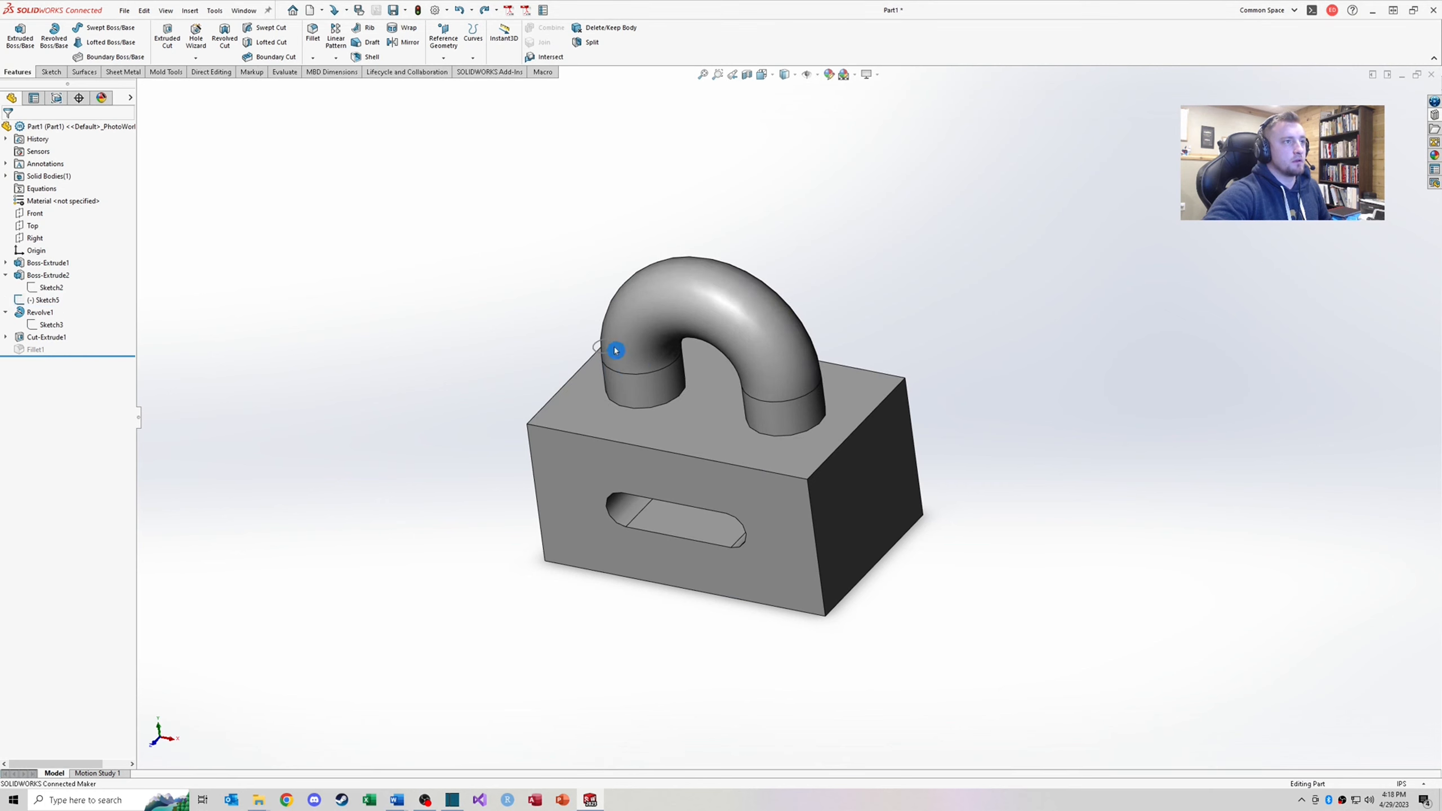
pyautogui.rightClick(60, 301)
pyautogui.click(85, 373)
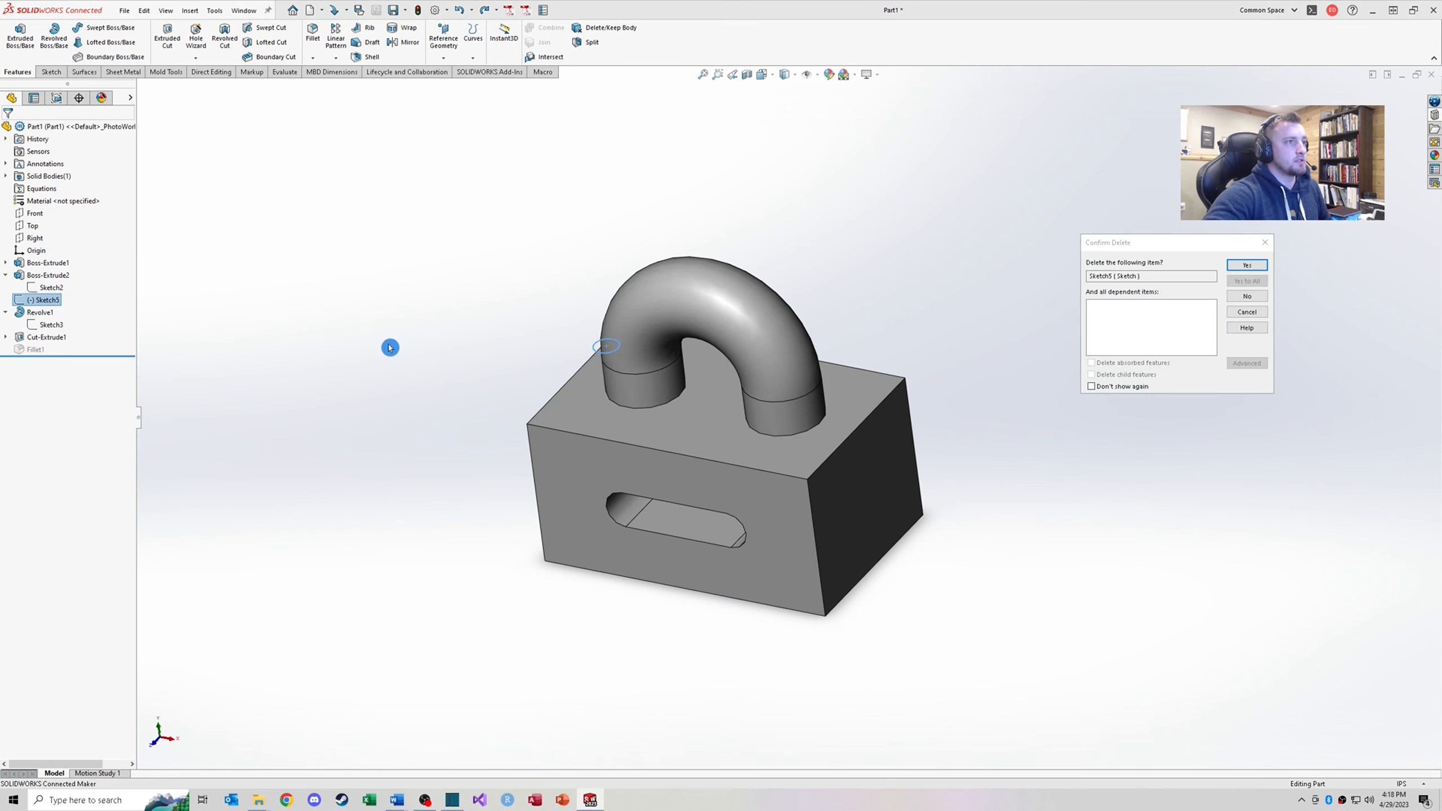
pyautogui.press('Return')
# Inspect where the revolved boss meets the cylinders and roll the model back to just before the revolve
pyautogui.moveTo(808, 326); pyautogui.dragTo(682, 357, button='middle')
pyautogui.scroll(-6, 686, 374)
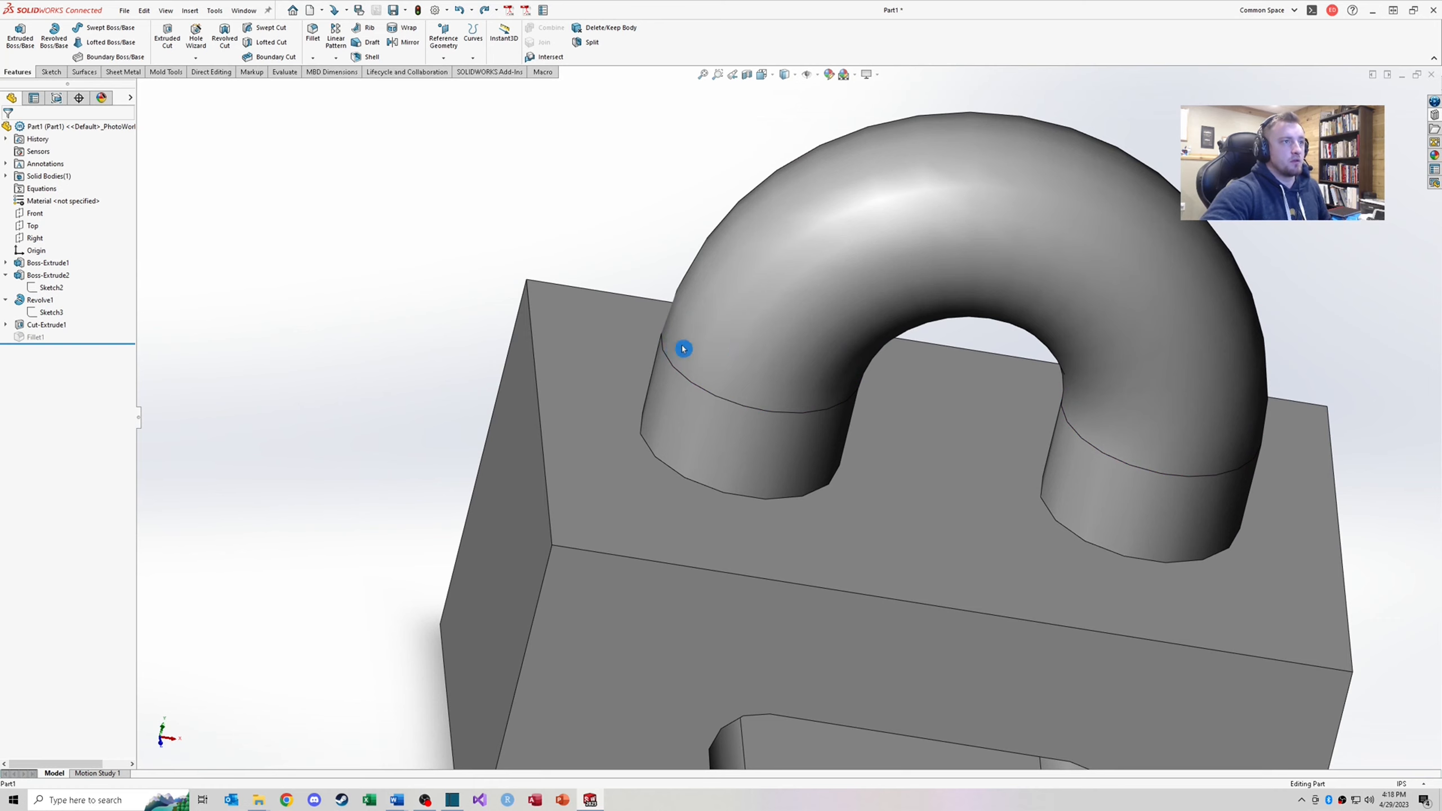
pyautogui.scroll(8, 947, 393)
pyautogui.scroll(-6, 627, 448)
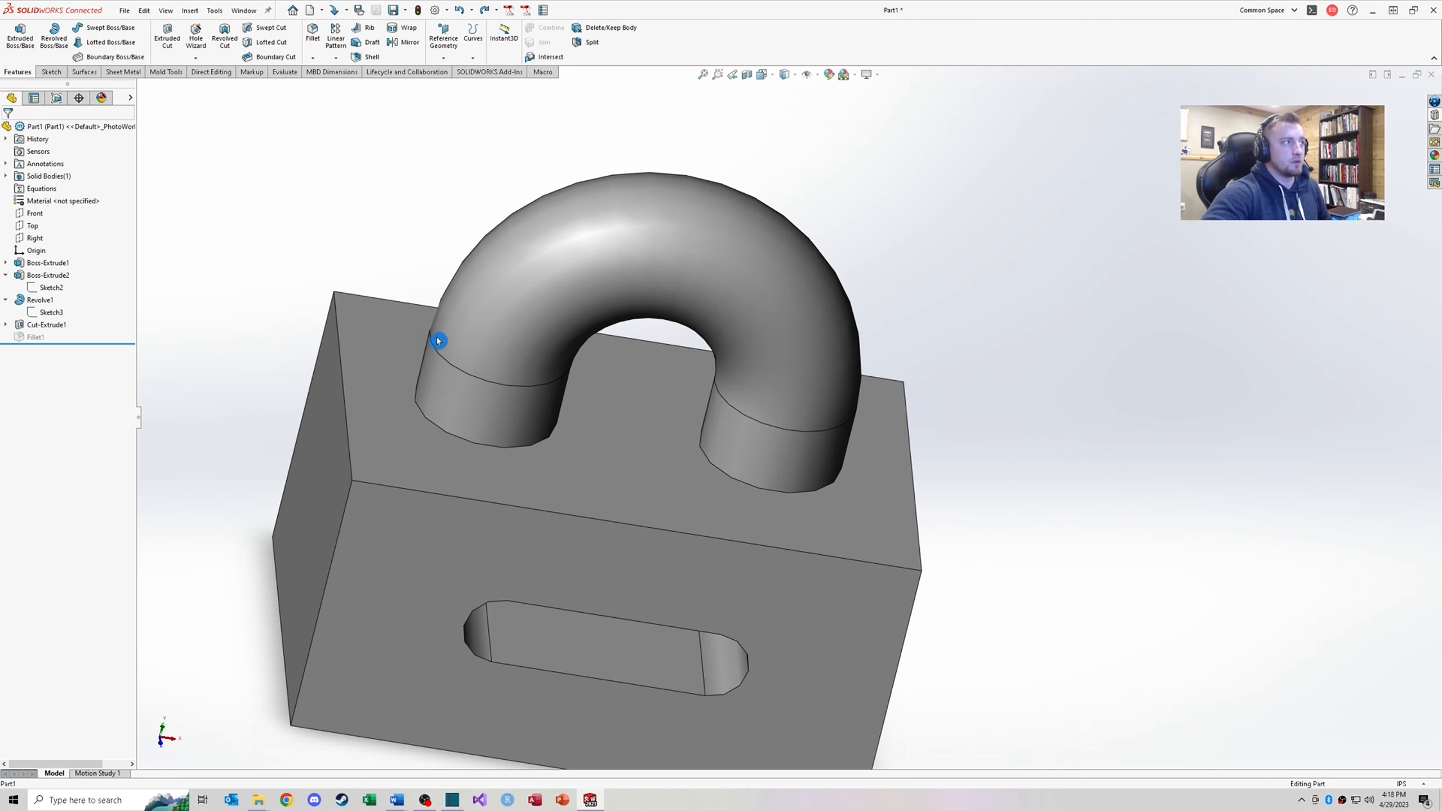
pyautogui.moveTo(595, 331); pyautogui.dragTo(530, 326, button='middle')
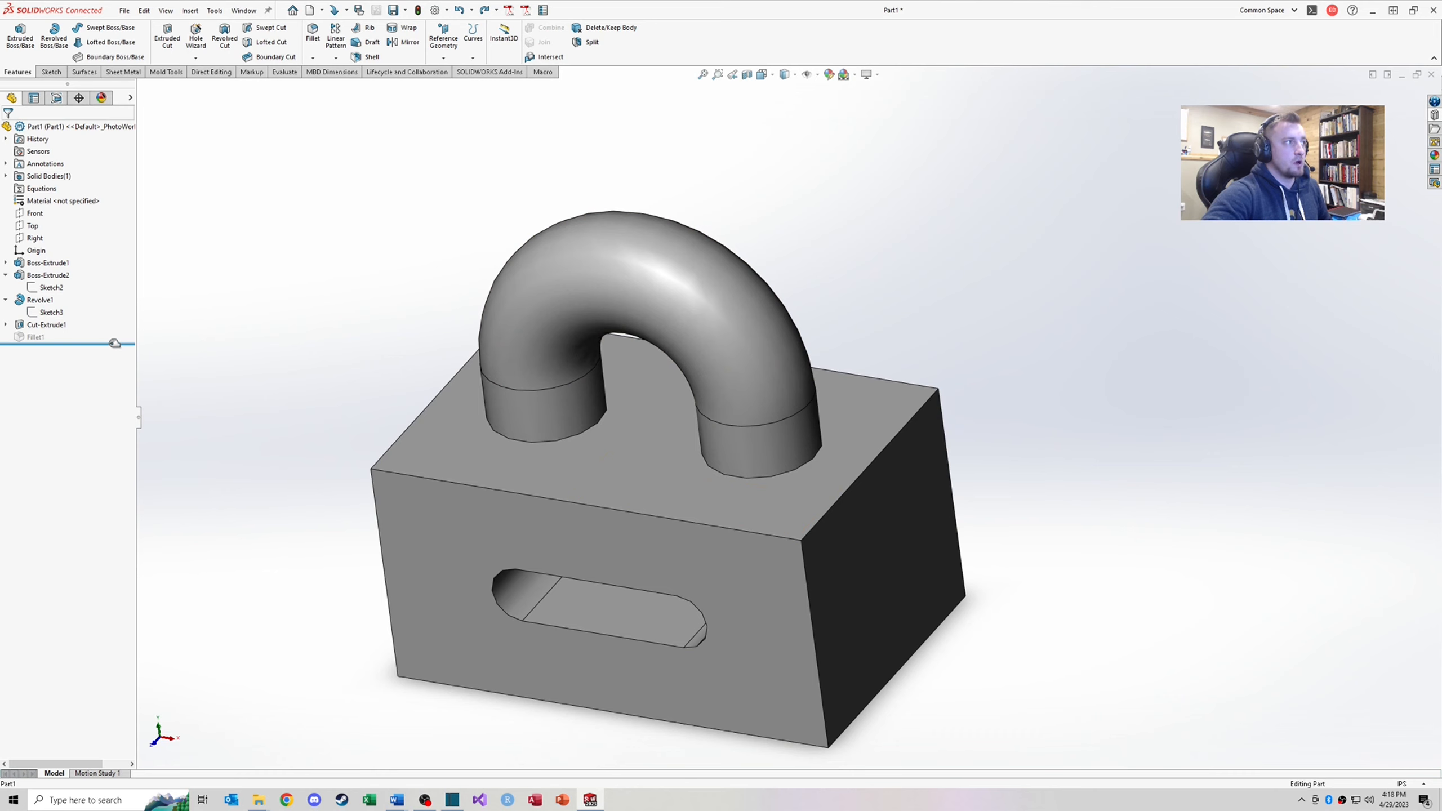
pyautogui.moveTo(115, 343); pyautogui.dragTo(115, 299)
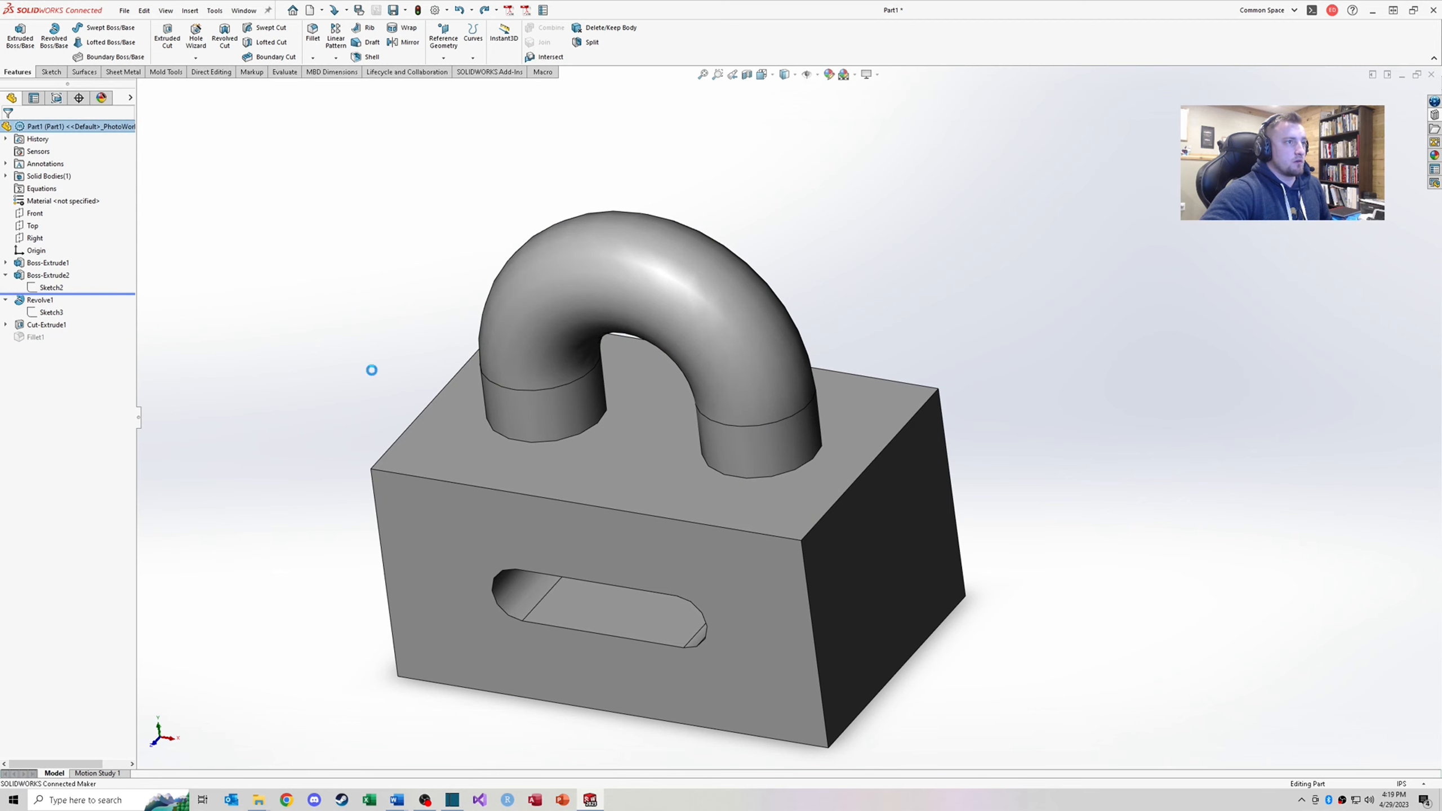
# Edit the cylinders' extrusion so that it uses only the left circle as its selected contour
pyautogui.rightClick(45, 277)
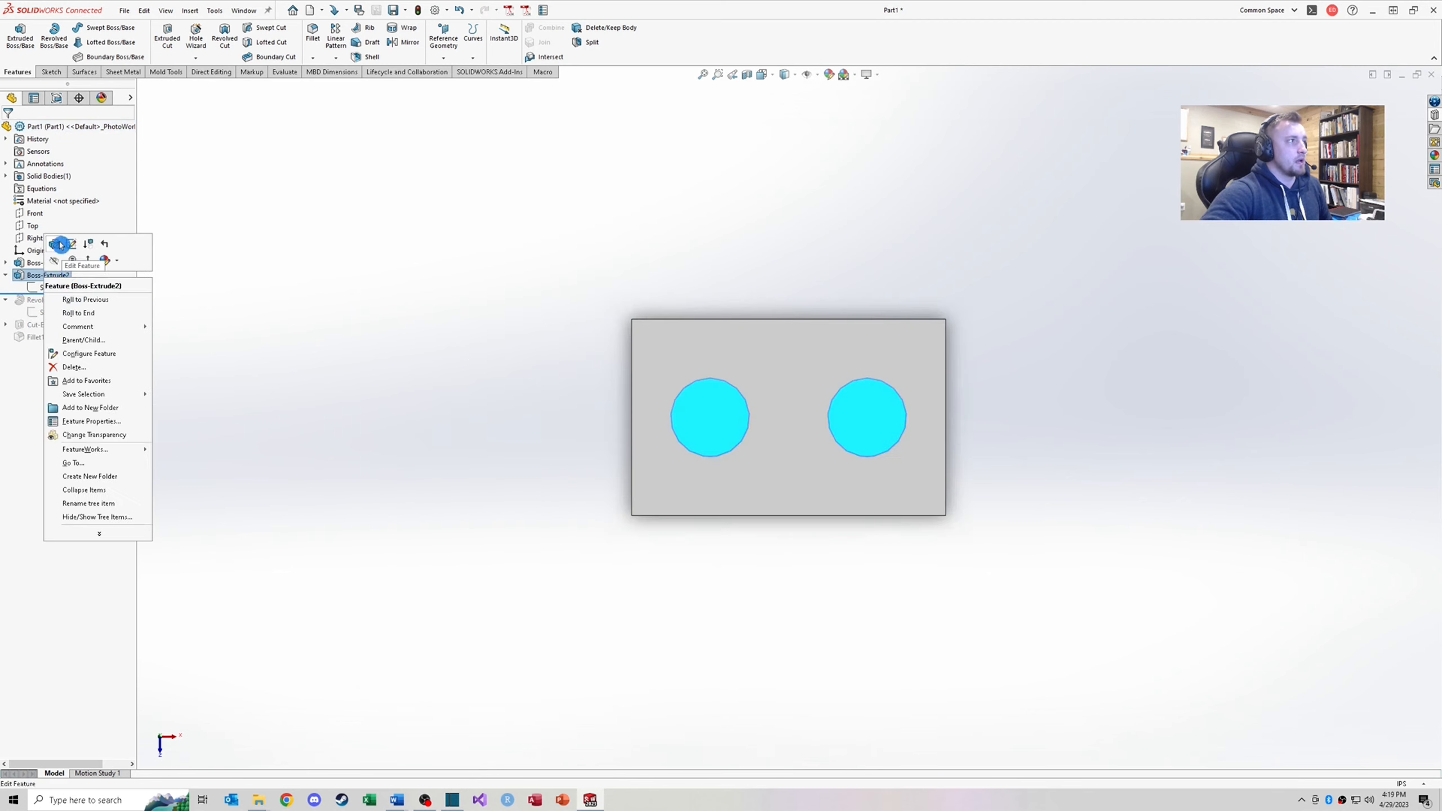
pyautogui.click(61, 244)
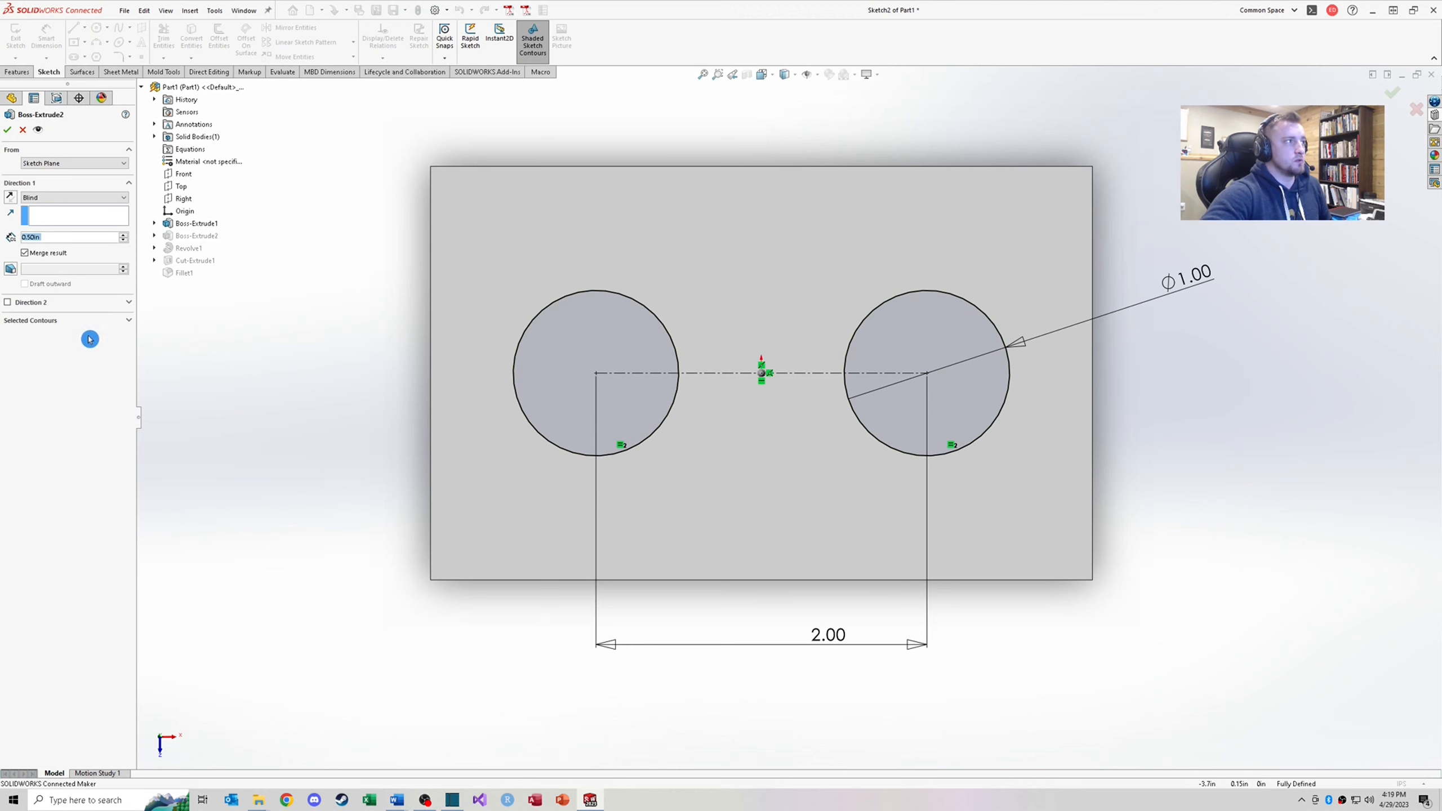
pyautogui.click(127, 321)
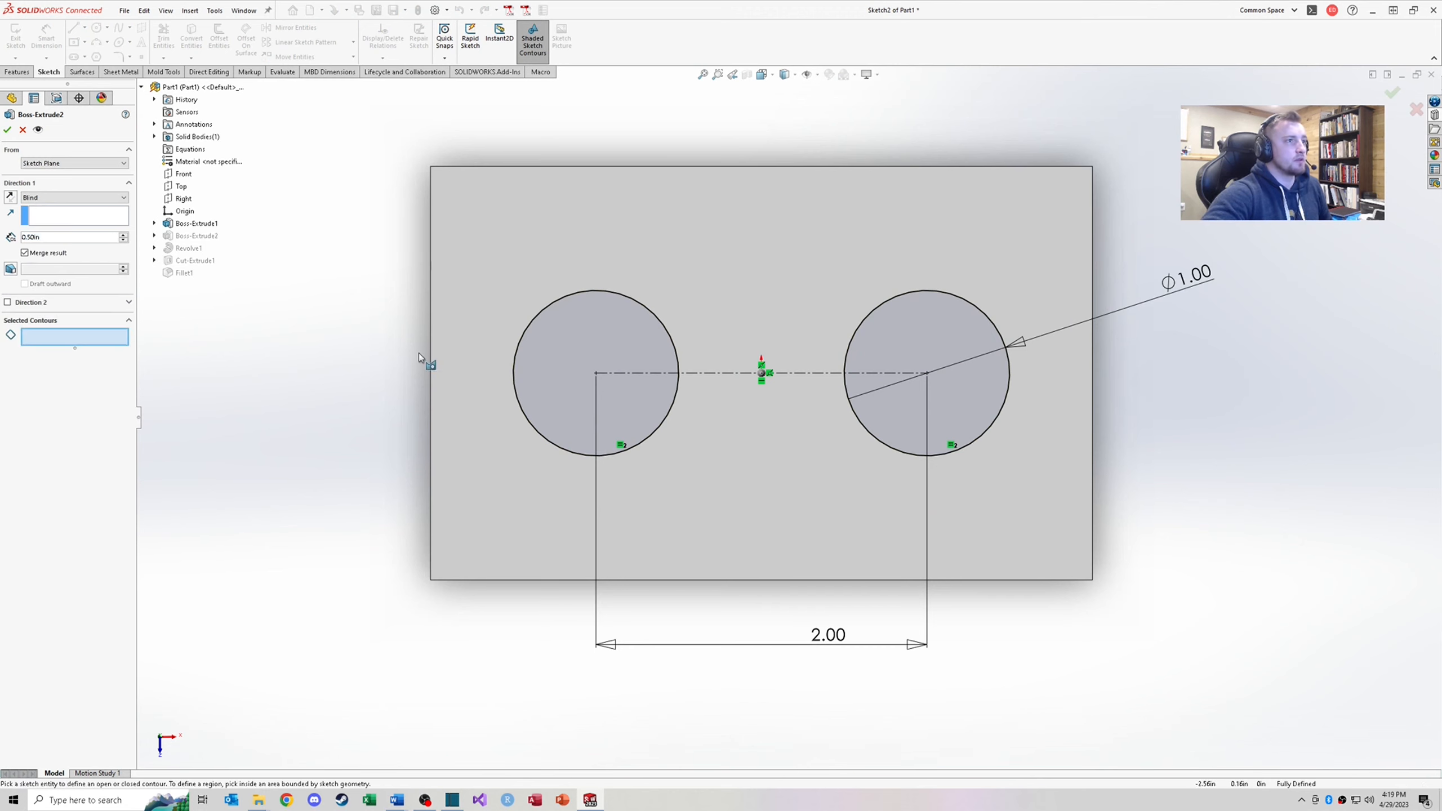
pyautogui.click(610, 336)
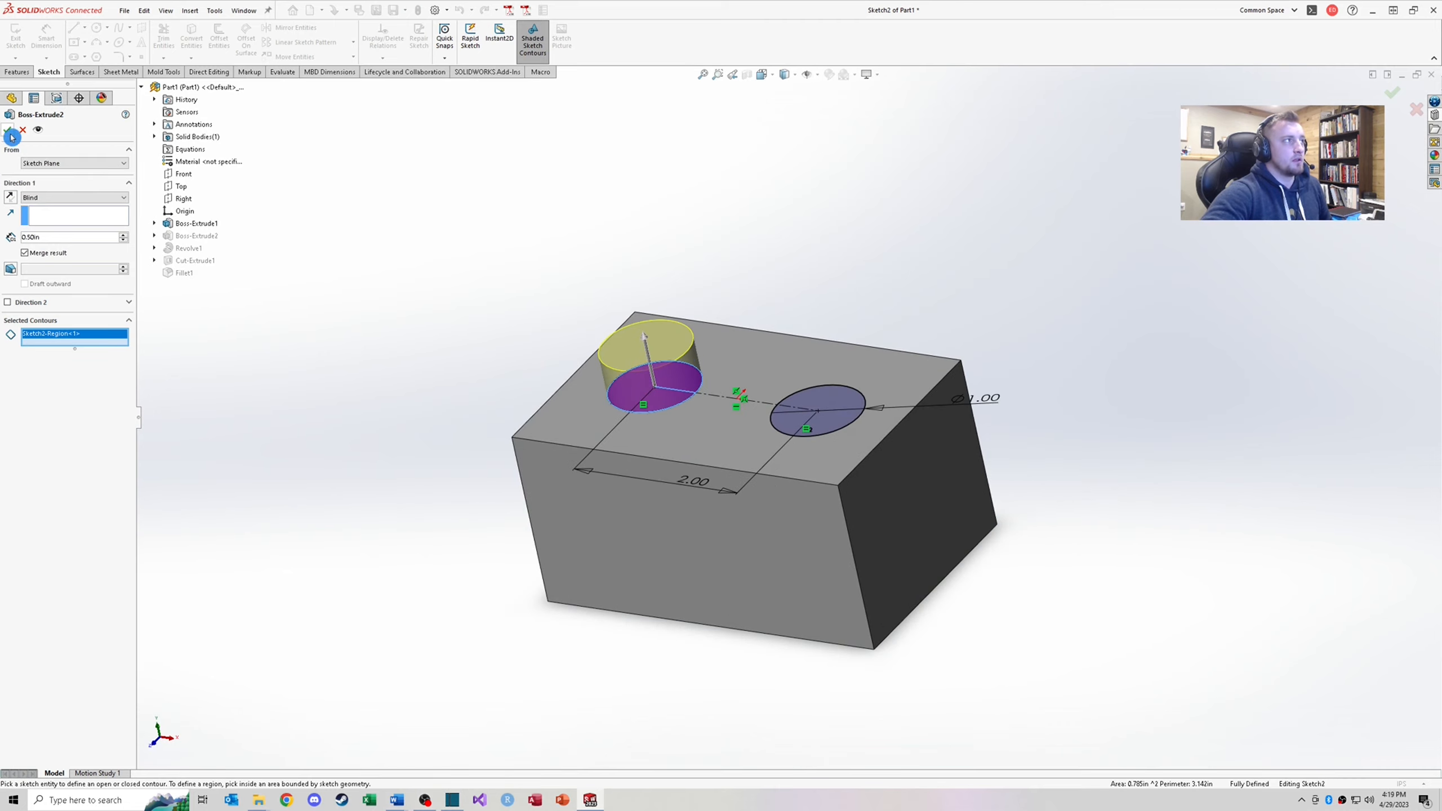
pyautogui.click(9, 131)
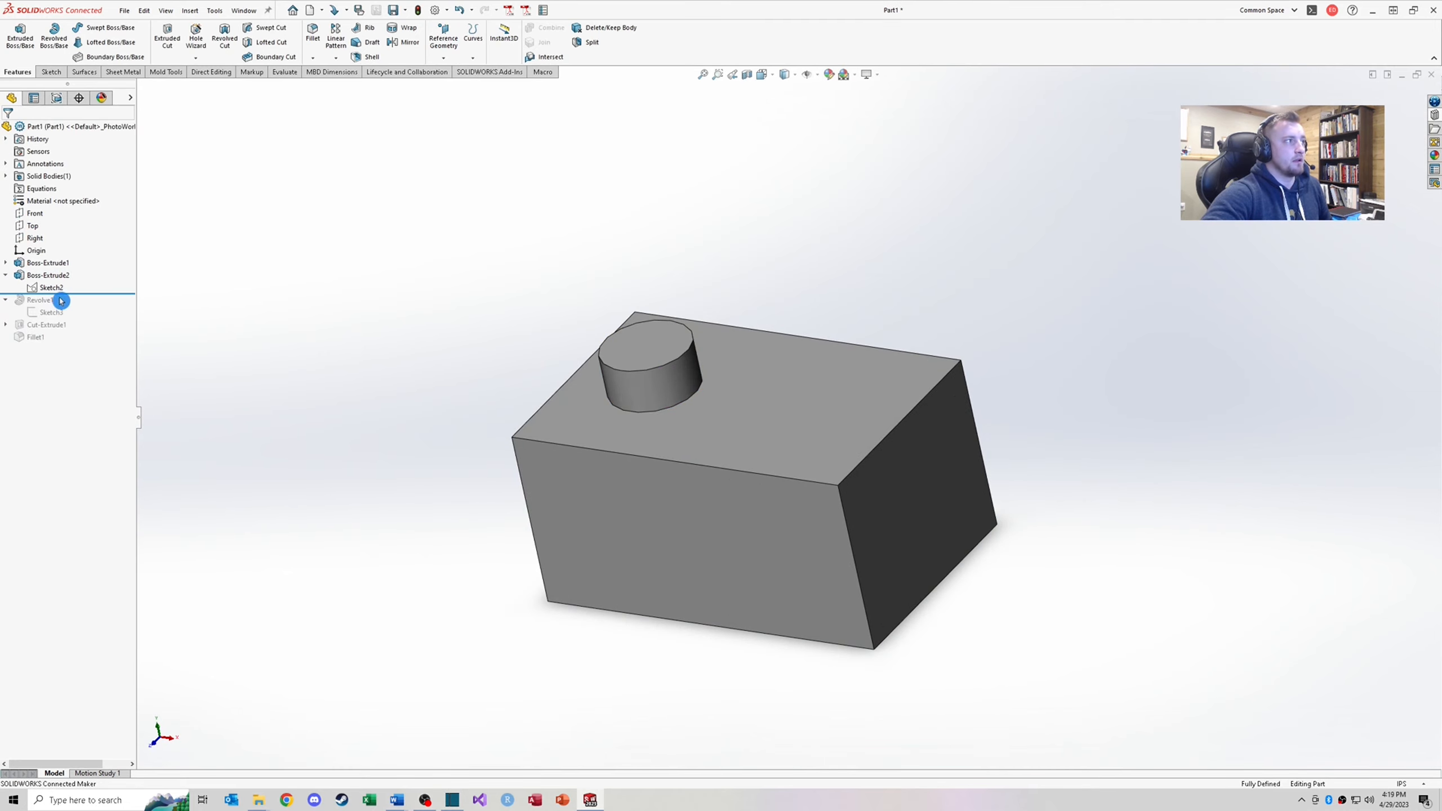
# Extrude only the right circle of the existing two-circle sketch as a separate merged boss with a blind depth of 0.25 in
pyautogui.click(48, 291)
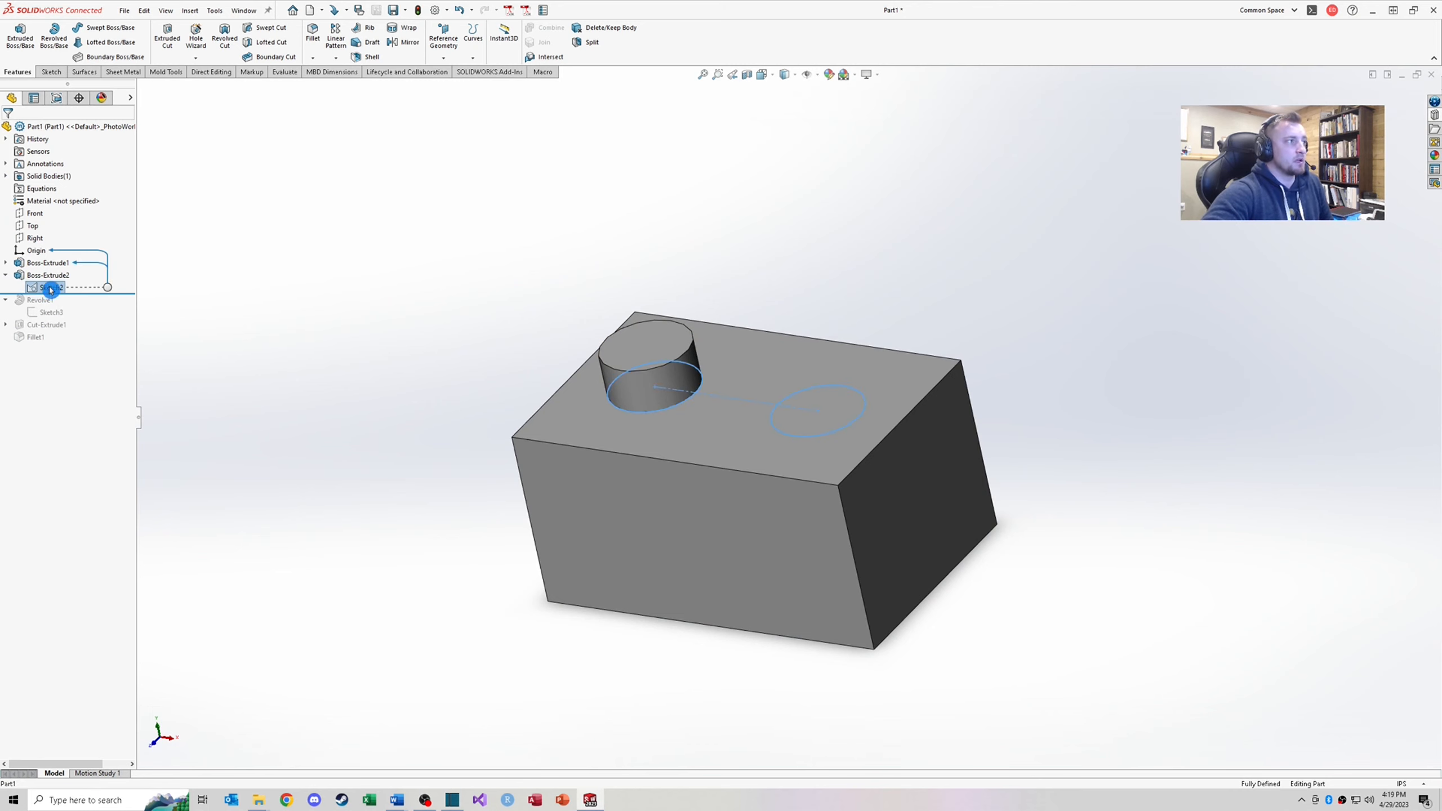
pyautogui.click(20, 35)
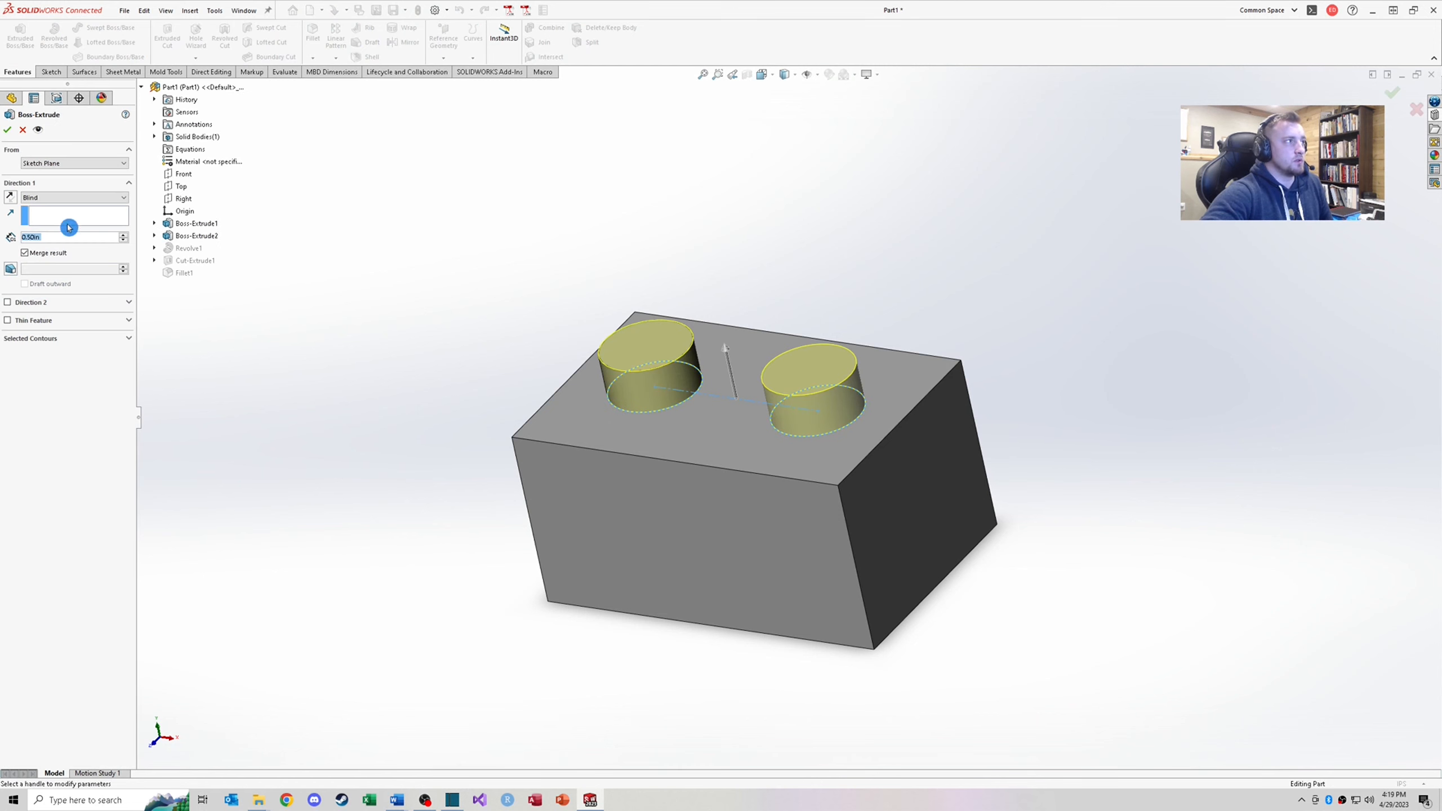
pyautogui.click(103, 339)
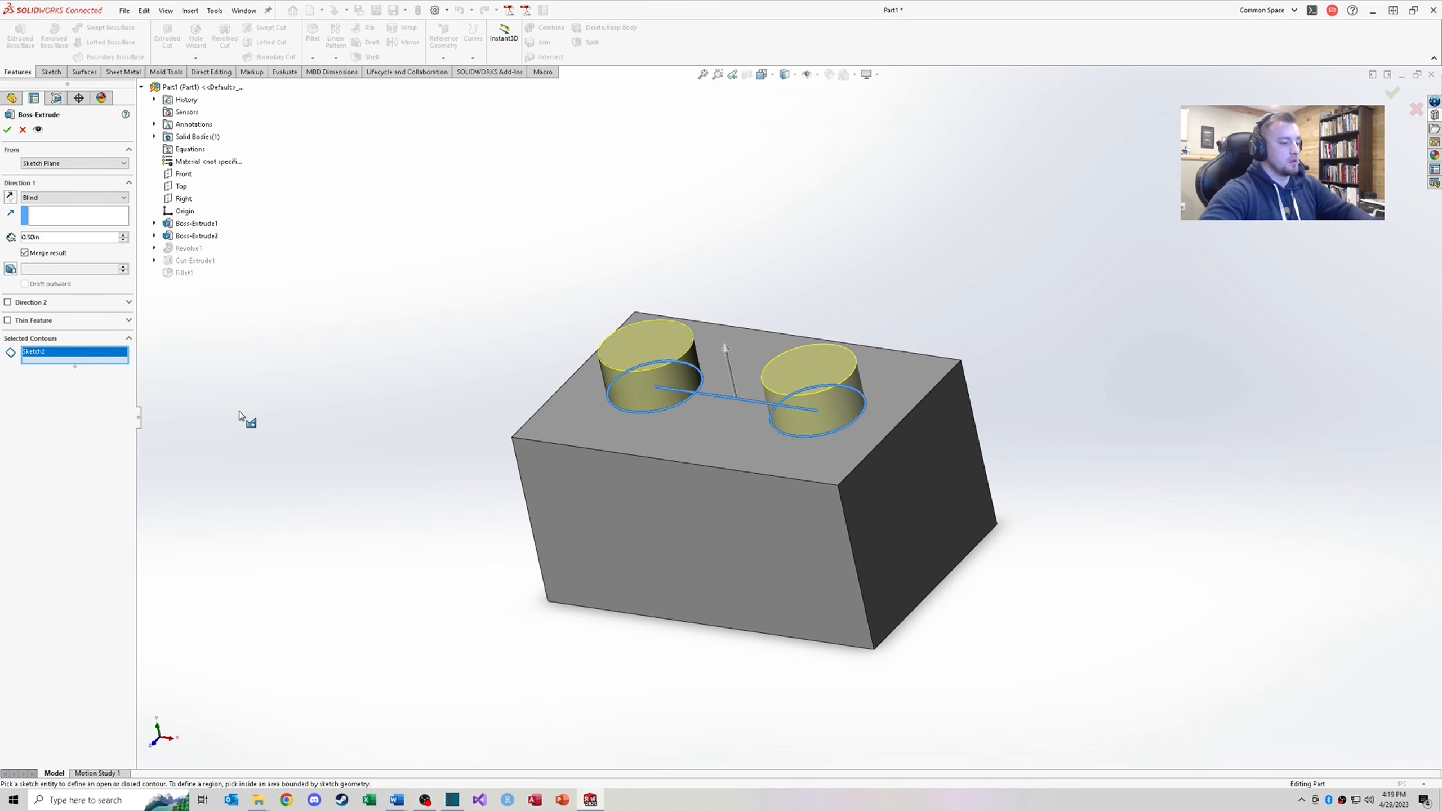
pyautogui.press('Delete')
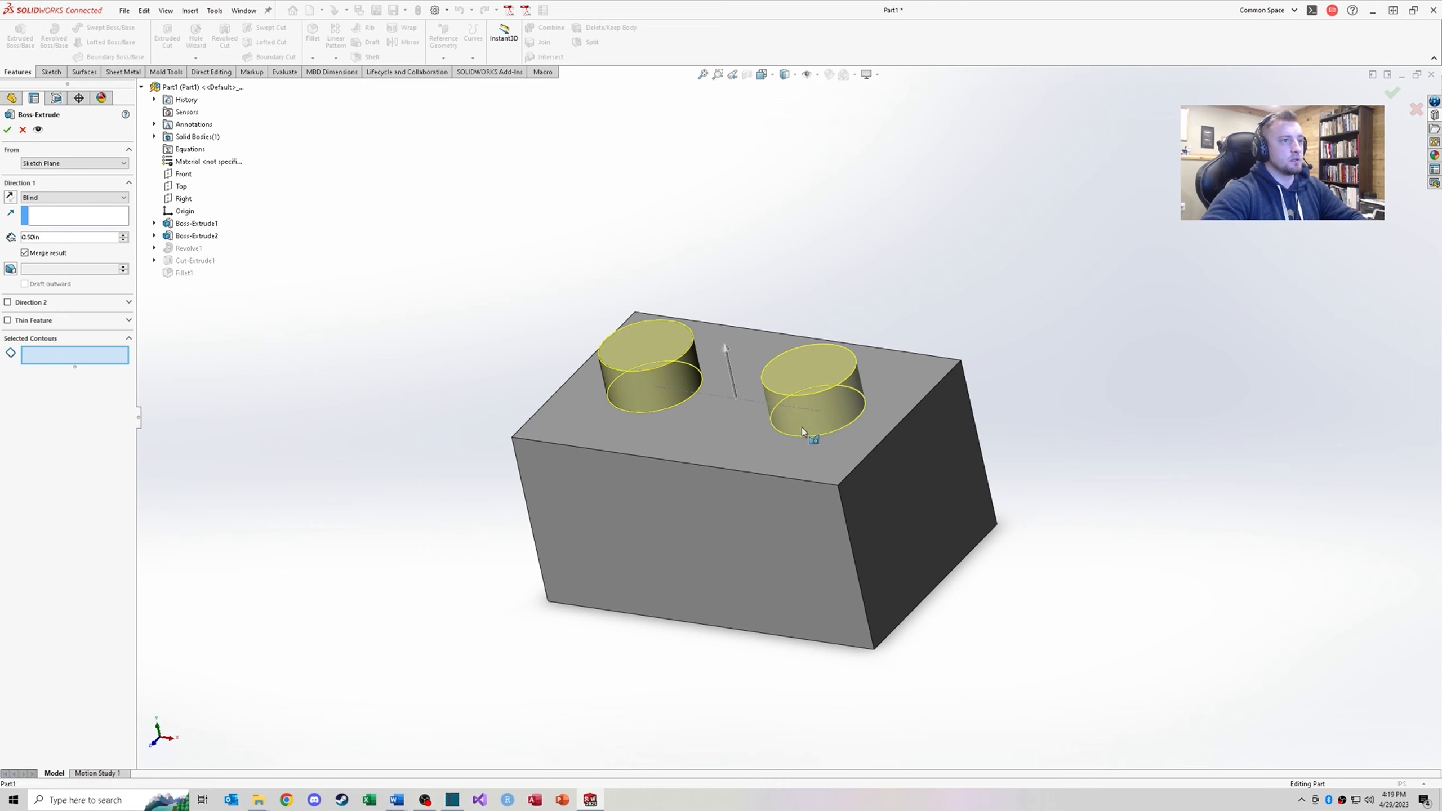
pyautogui.click(801, 430)
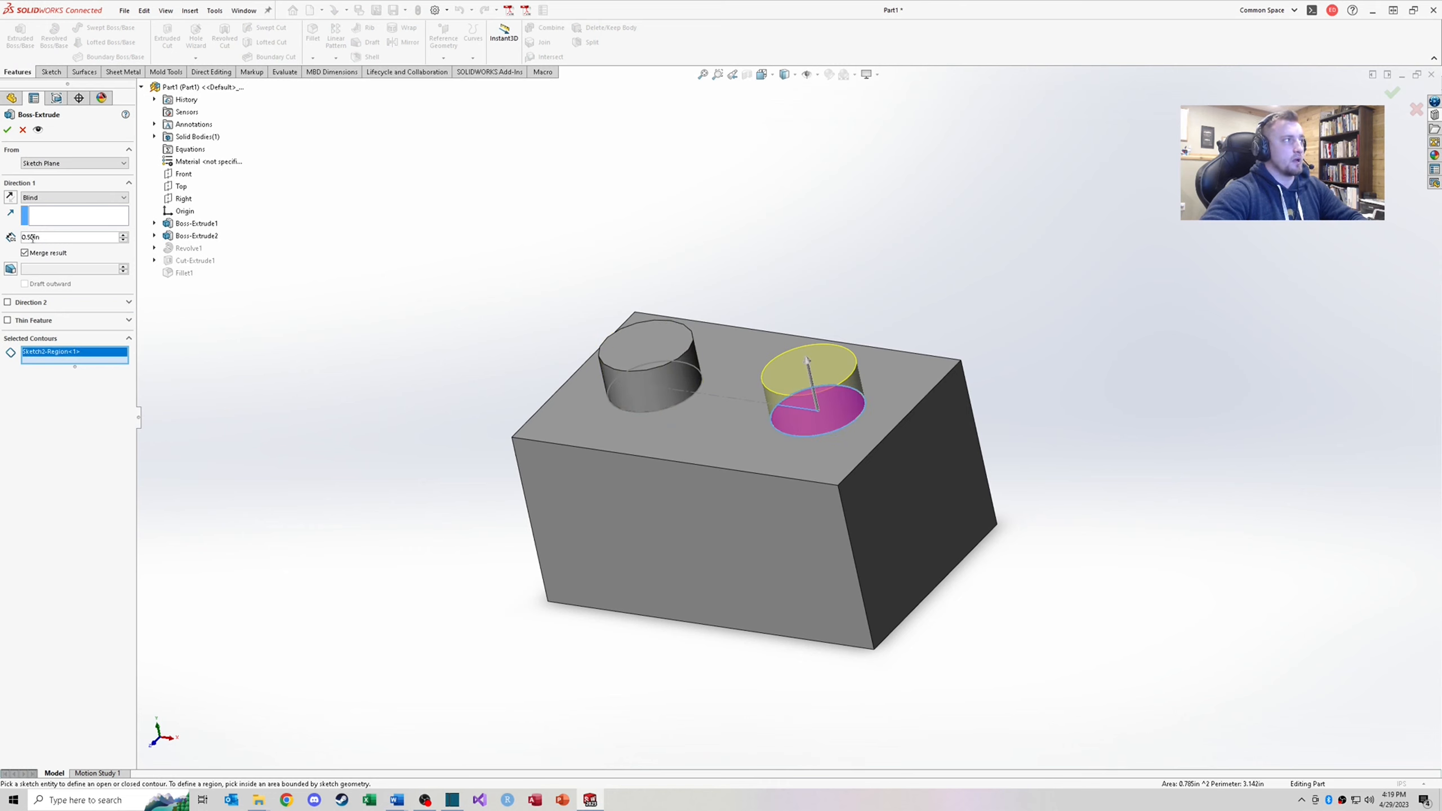
pyautogui.write('1')
pyautogui.press('Return')
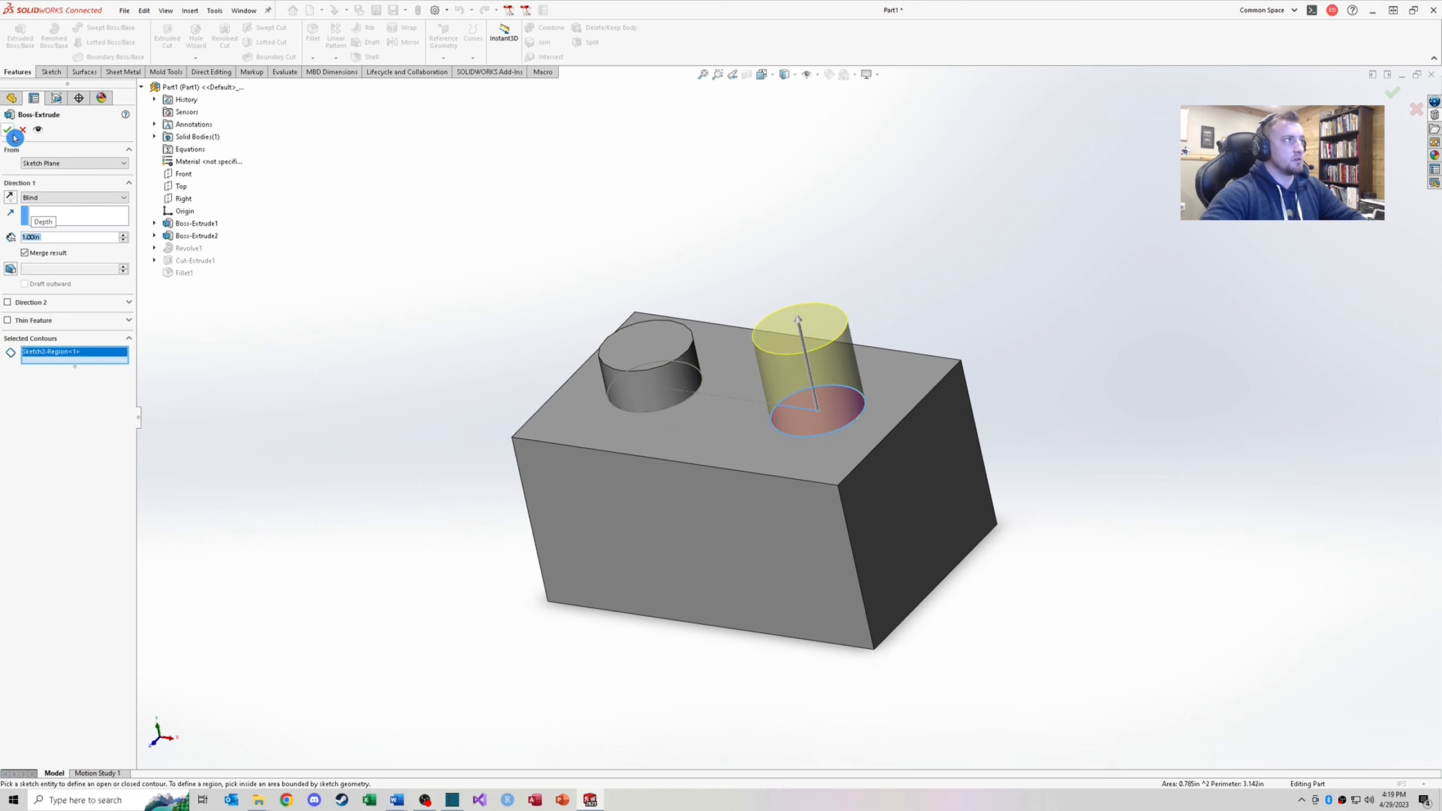
pyautogui.write('.25')
pyautogui.press('Return')
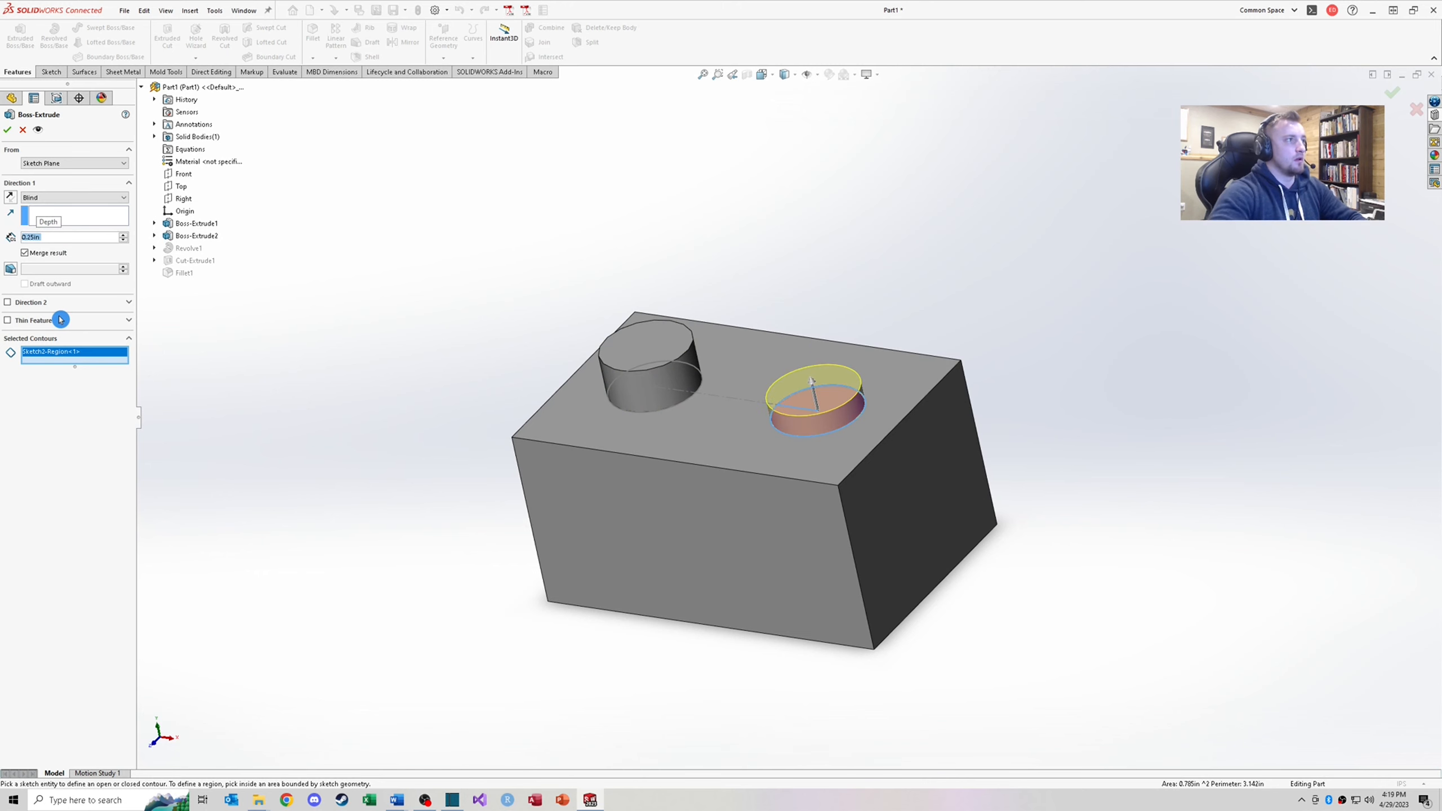
pyautogui.press('Return')
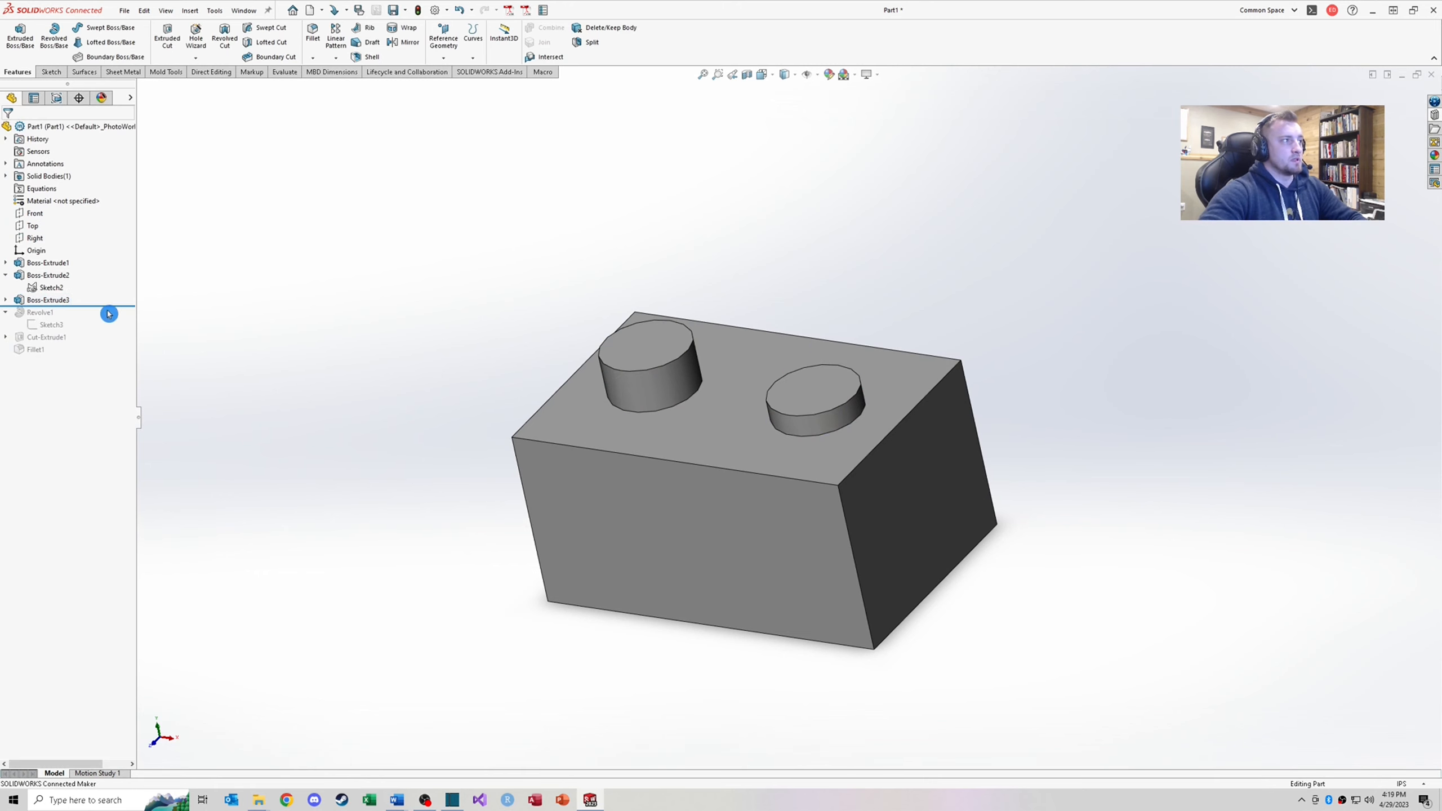
# Roll the model forward to just after the revolve and check the errors on the revolve and its sketch
pyautogui.moveTo(115, 307); pyautogui.dragTo(115, 331)
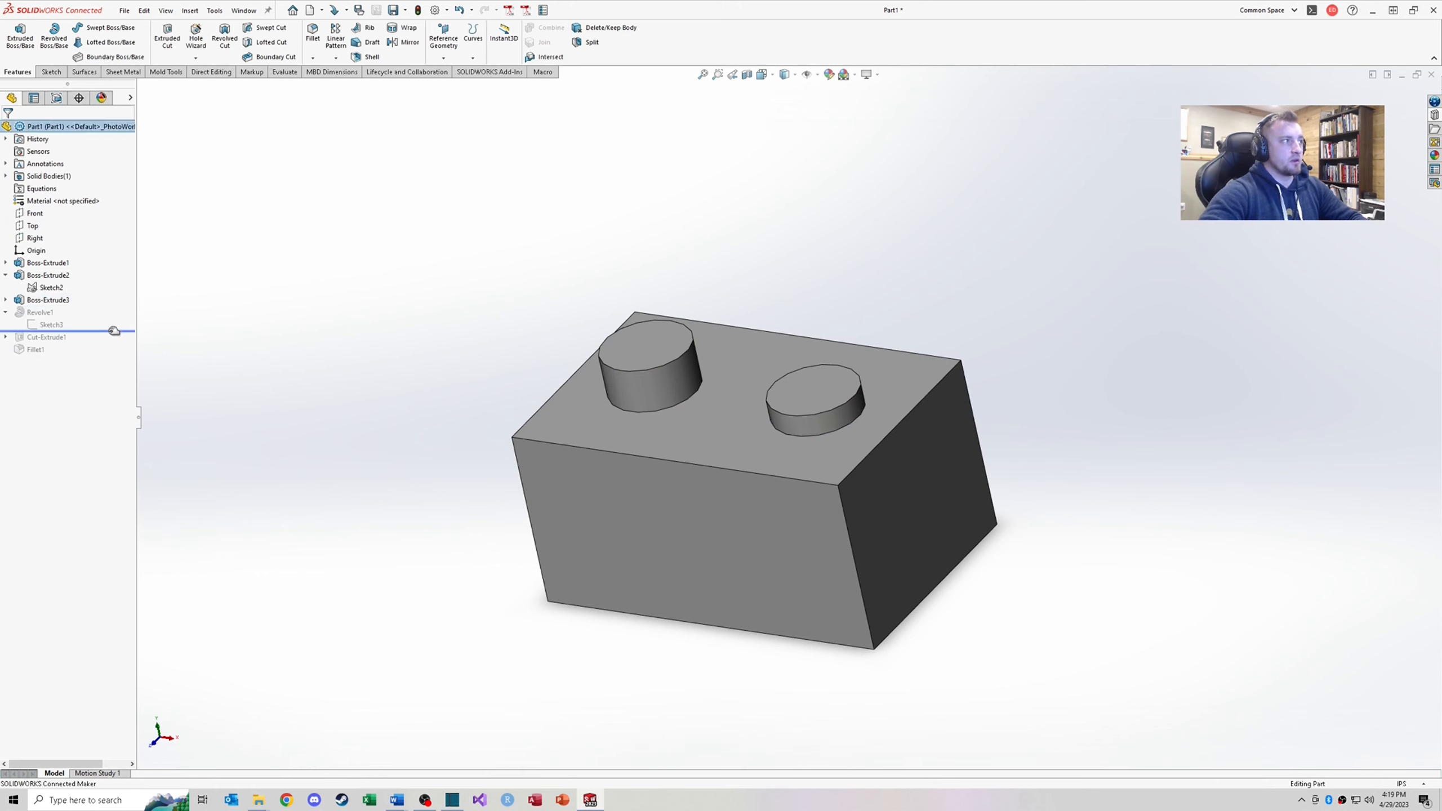
pyautogui.click(48, 312)
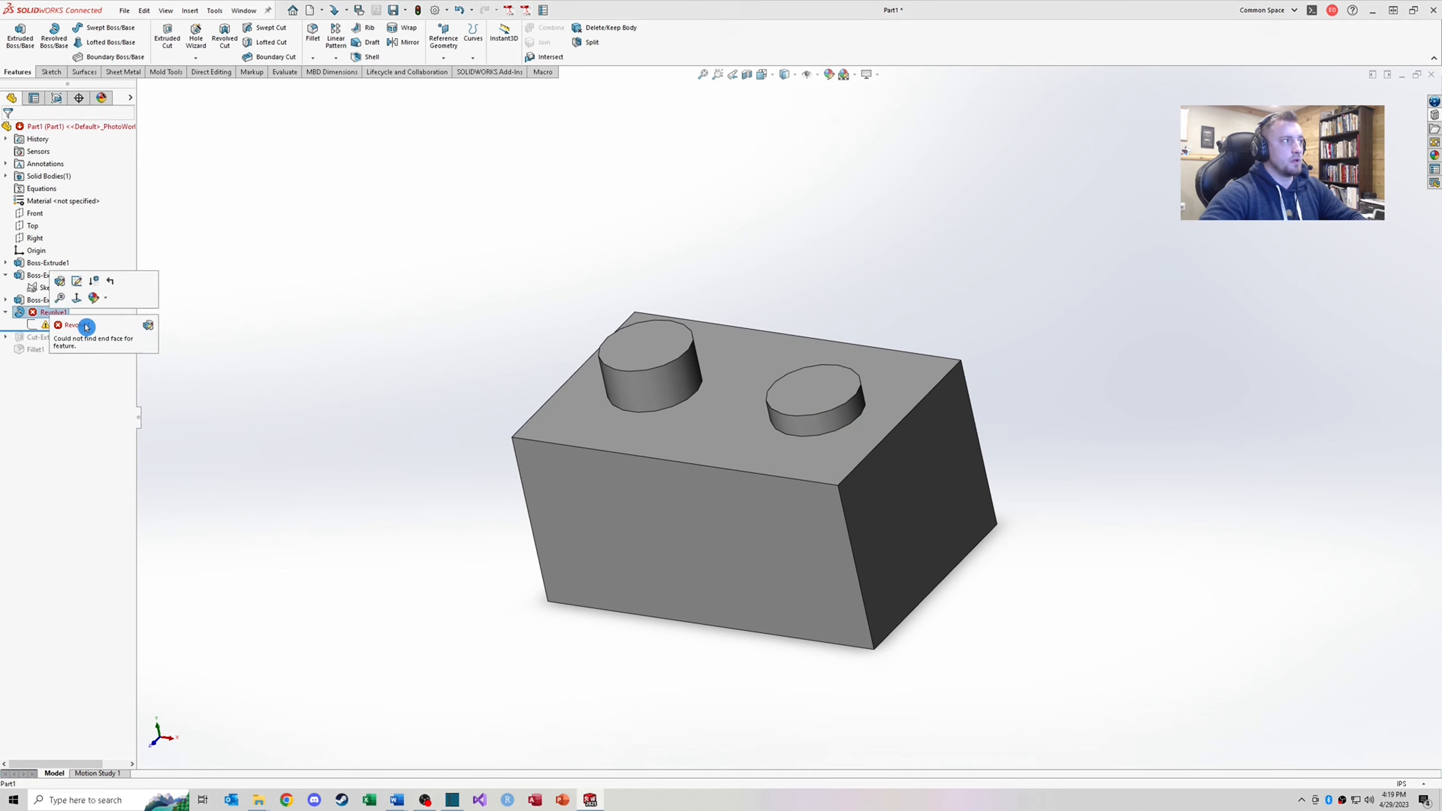
pyautogui.click(158, 349)
pyautogui.moveTo(59, 326)
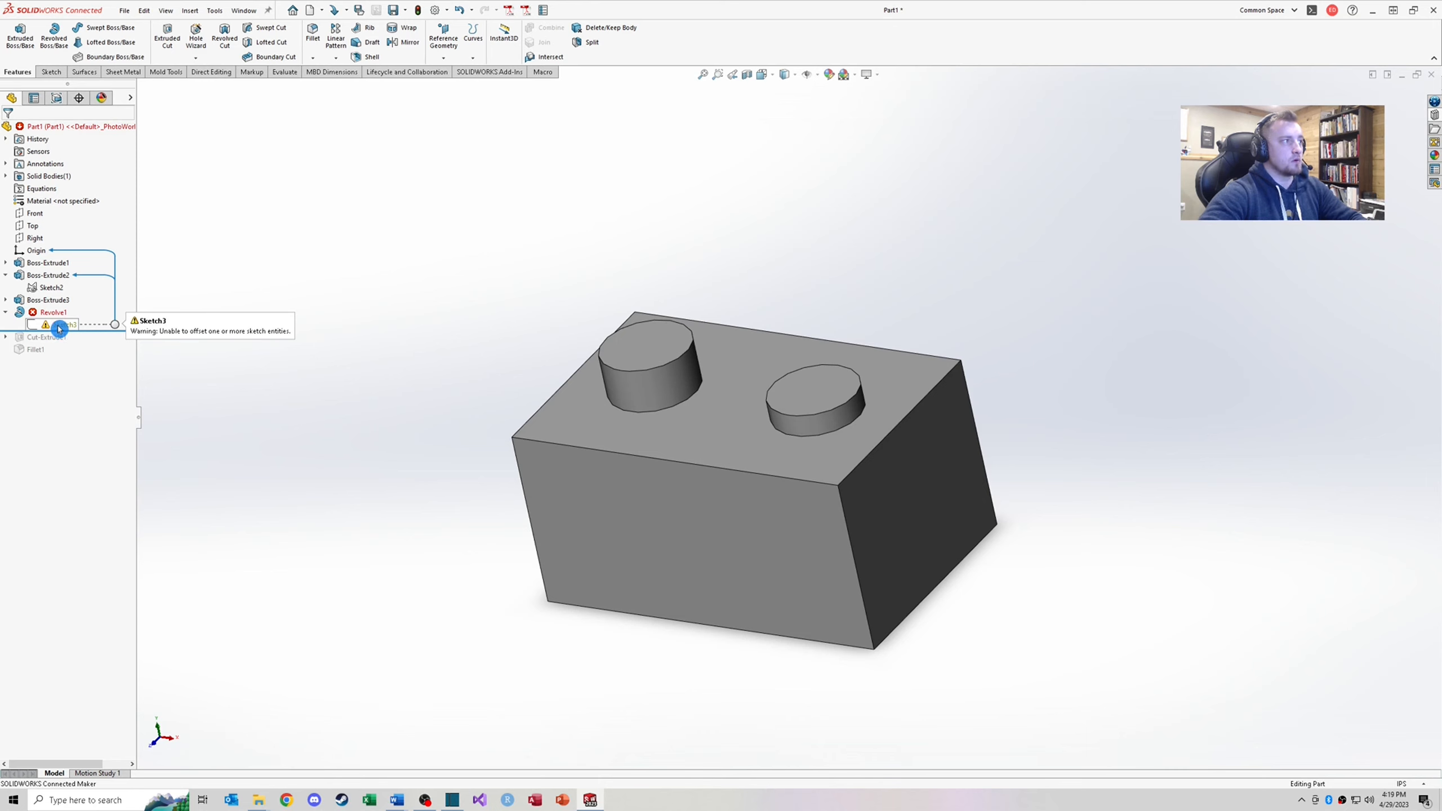
pyautogui.click(59, 328)
pyautogui.click(71, 299)
pyautogui.click(268, 299)
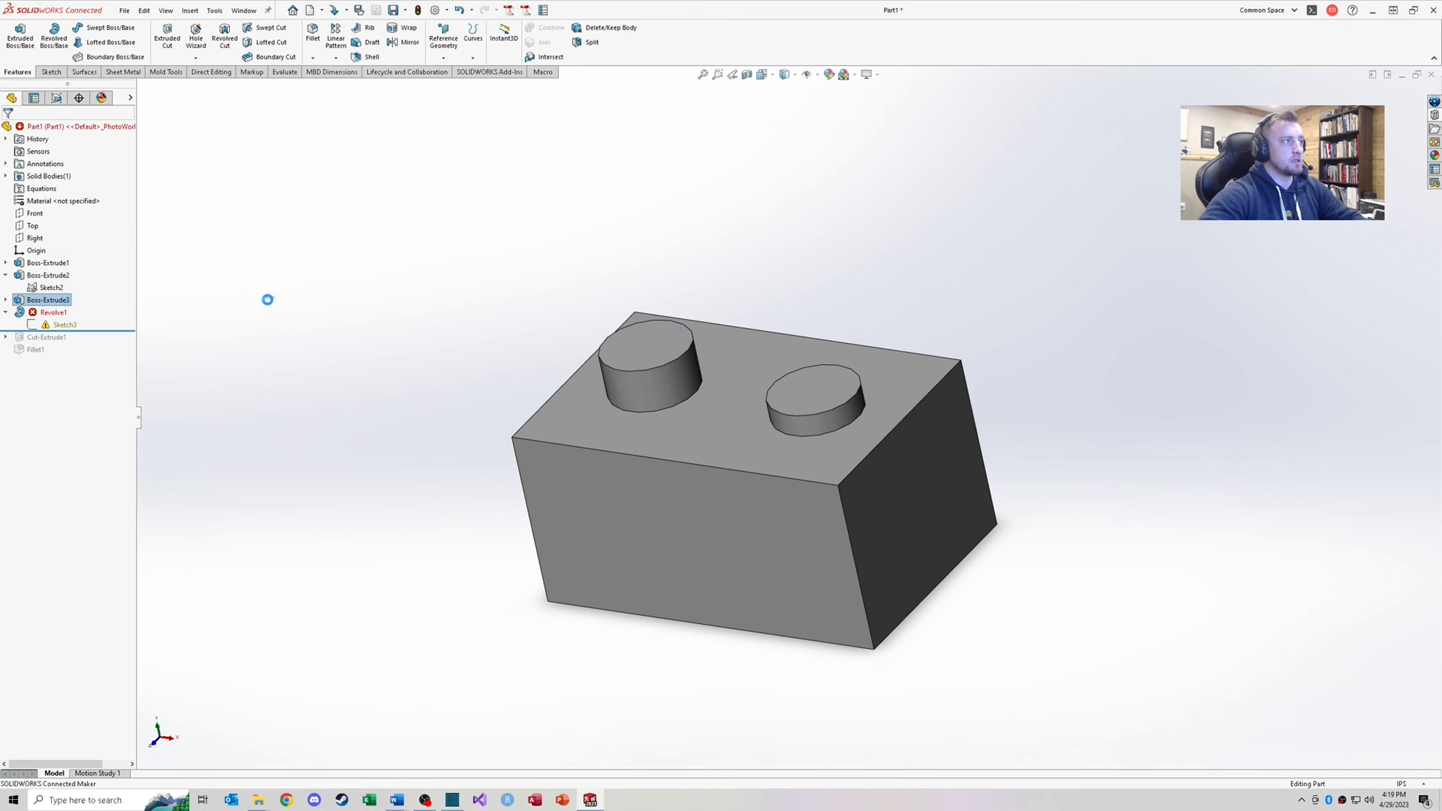
# In the revolve's sketch, replace the old circle with the converted top face outline of the taller left cylinder
pyautogui.click(55, 328)
pyautogui.click(67, 292)
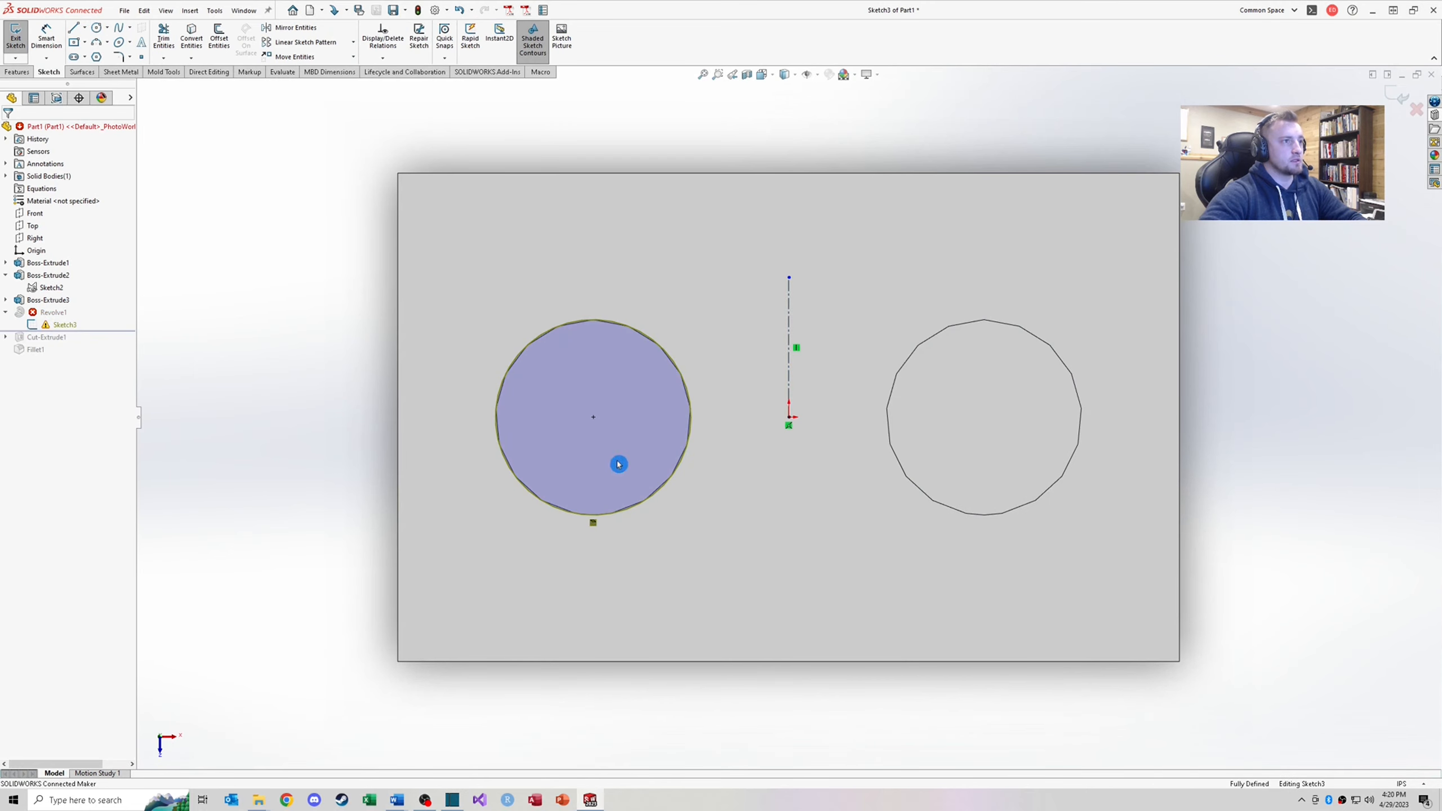
pyautogui.moveTo(740, 451); pyautogui.dragTo(707, 355, button='middle')
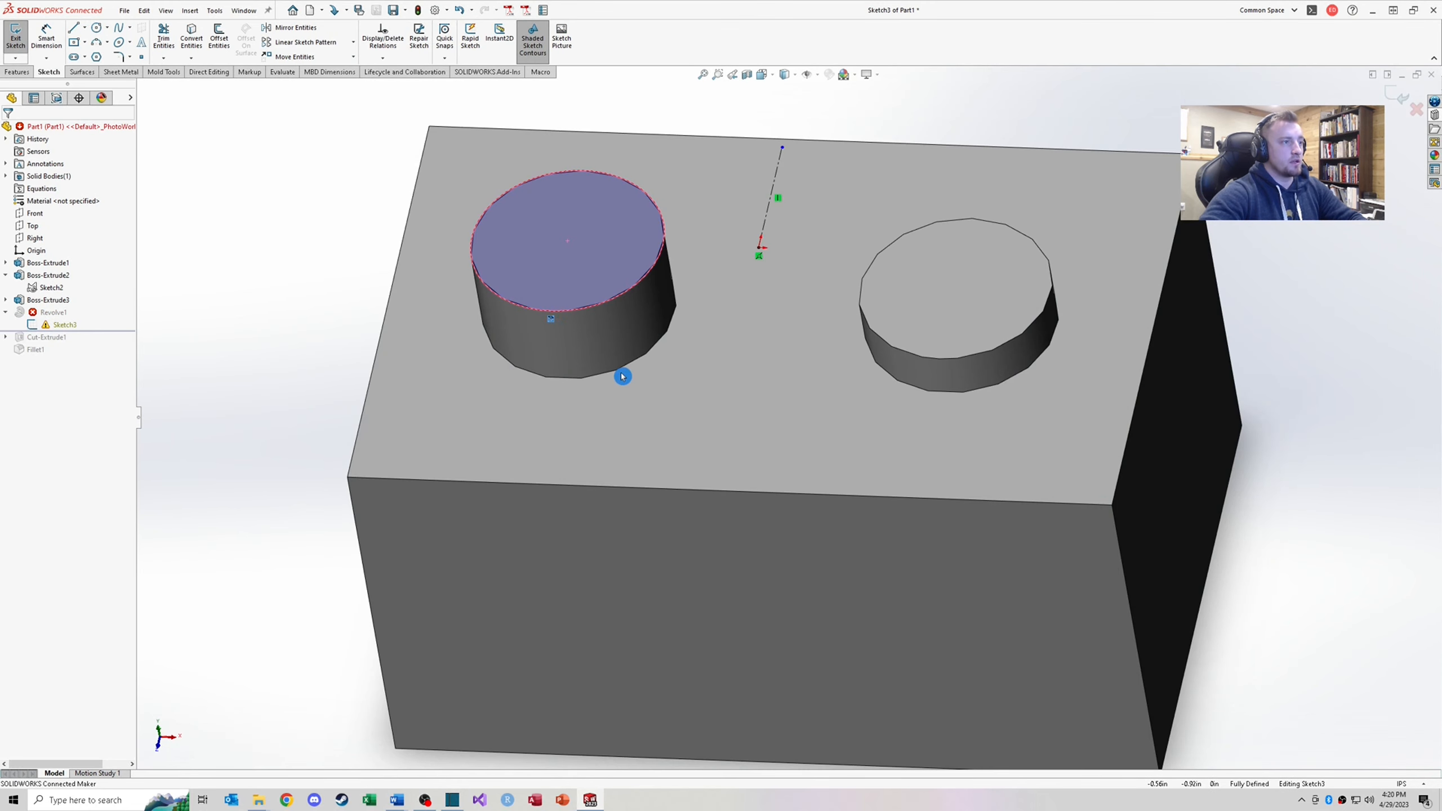
pyautogui.moveTo(298, 128); pyautogui.dragTo(694, 383)
pyautogui.press('Delete')
pyautogui.click(549, 217)
pyautogui.click(194, 38)
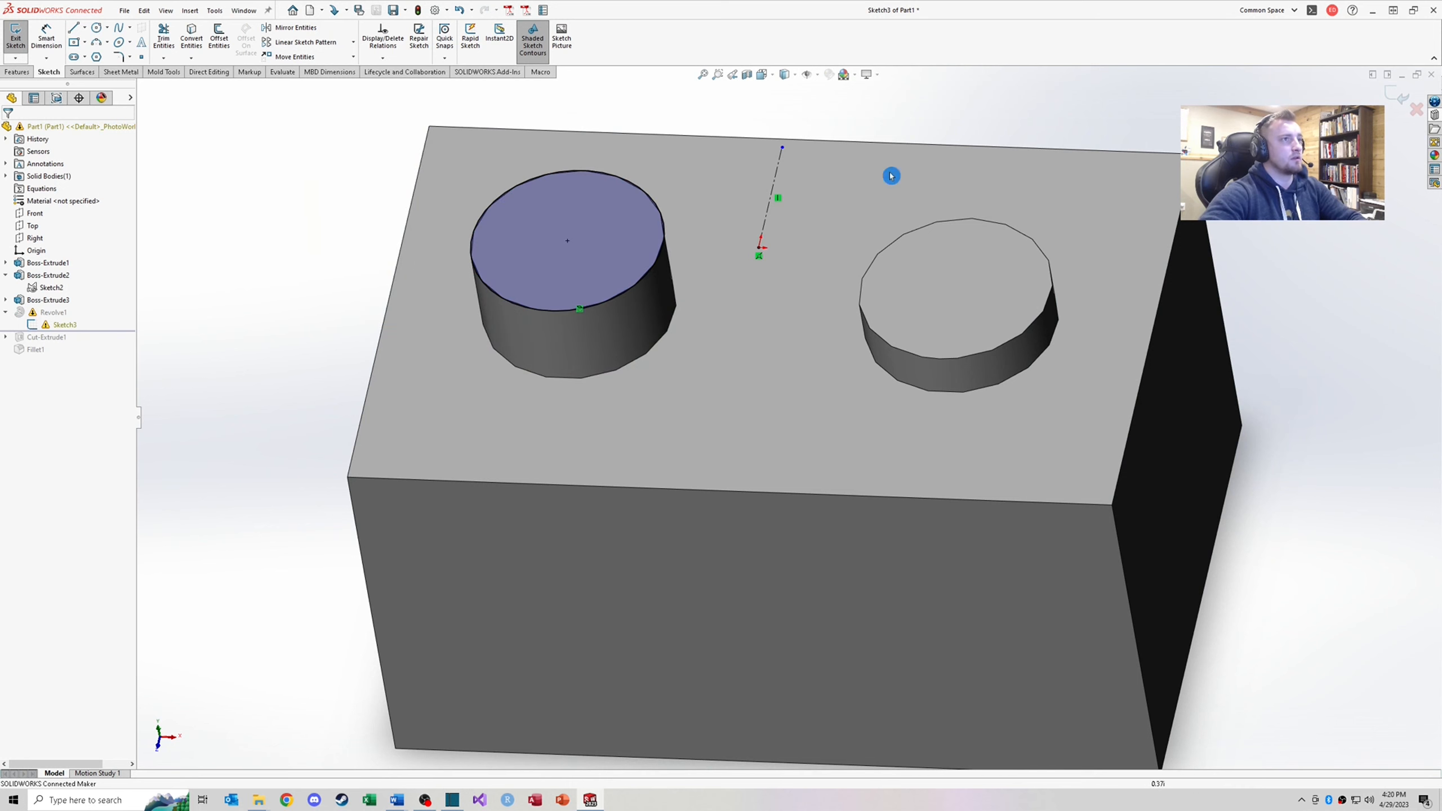
pyautogui.click(1399, 95)
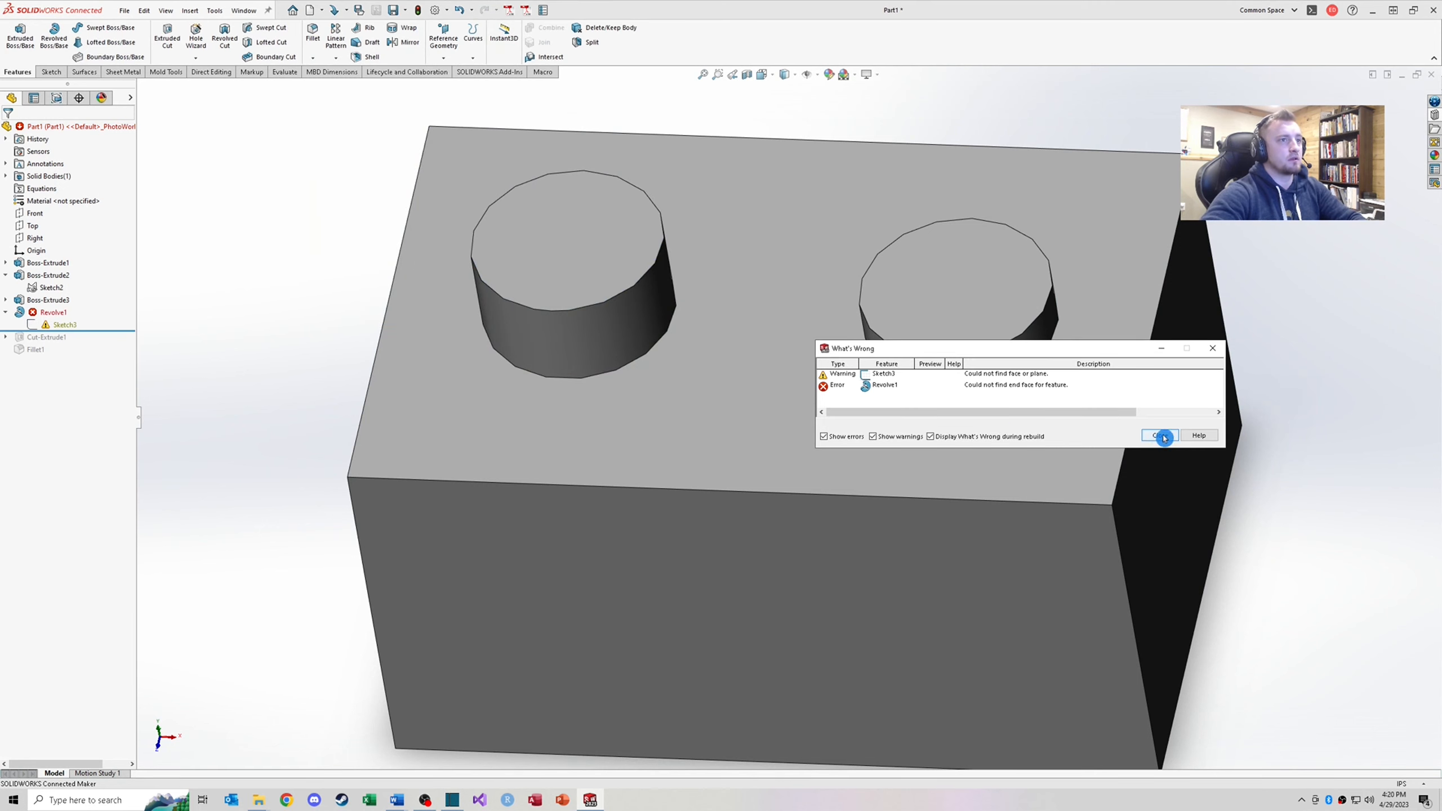
pyautogui.click(1160, 436)
# Edit the revolve and pick the top face of the short right cylinder as its Up To Surface end
pyautogui.click(42, 314)
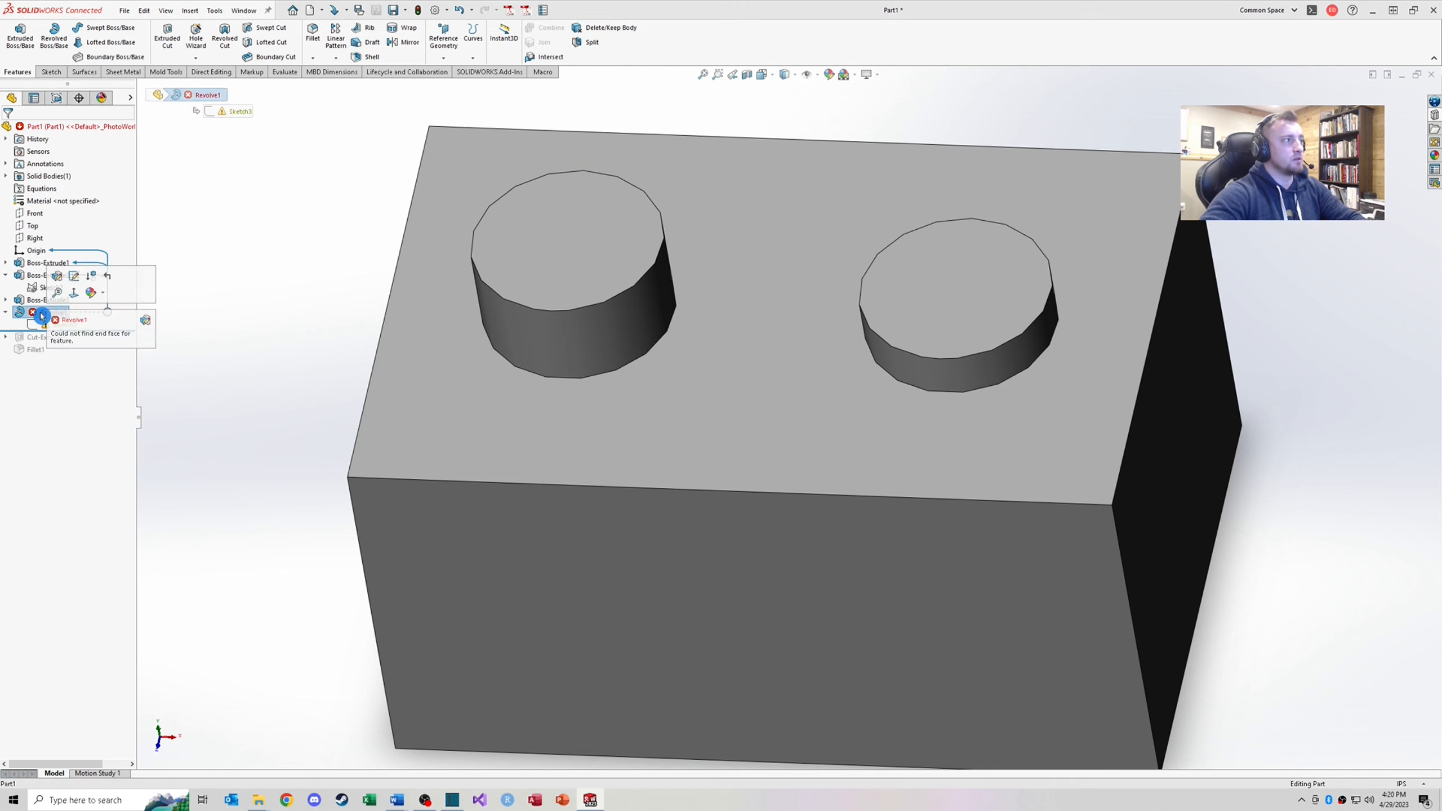
pyautogui.rightClick(41, 314)
pyautogui.click(51, 233)
pyautogui.scroll(4, 765, 372)
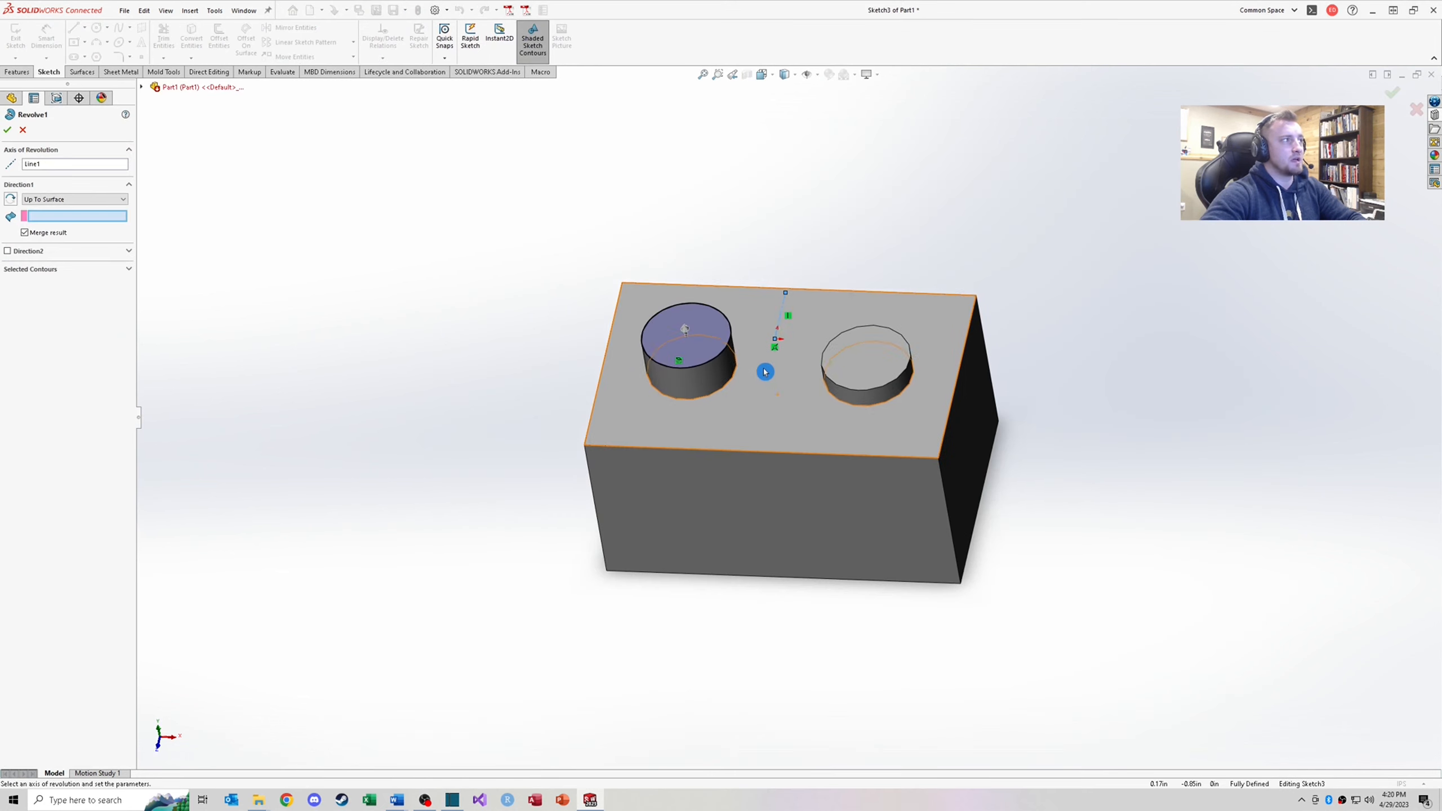
pyautogui.click(60, 200)
pyautogui.click(59, 204)
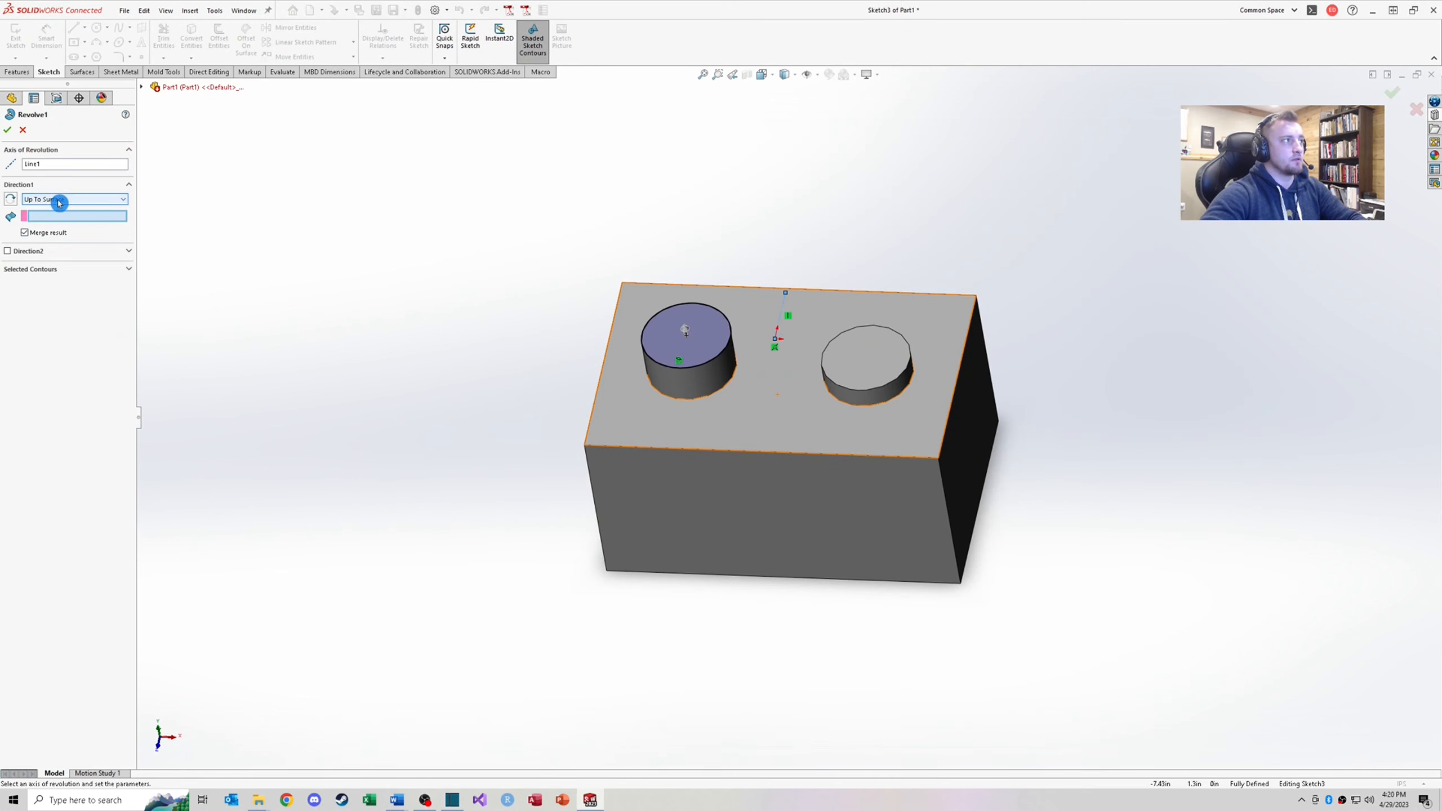
pyautogui.scroll(-5, 837, 369)
pyautogui.moveTo(832, 396); pyautogui.dragTo(784, 423, button='middle')
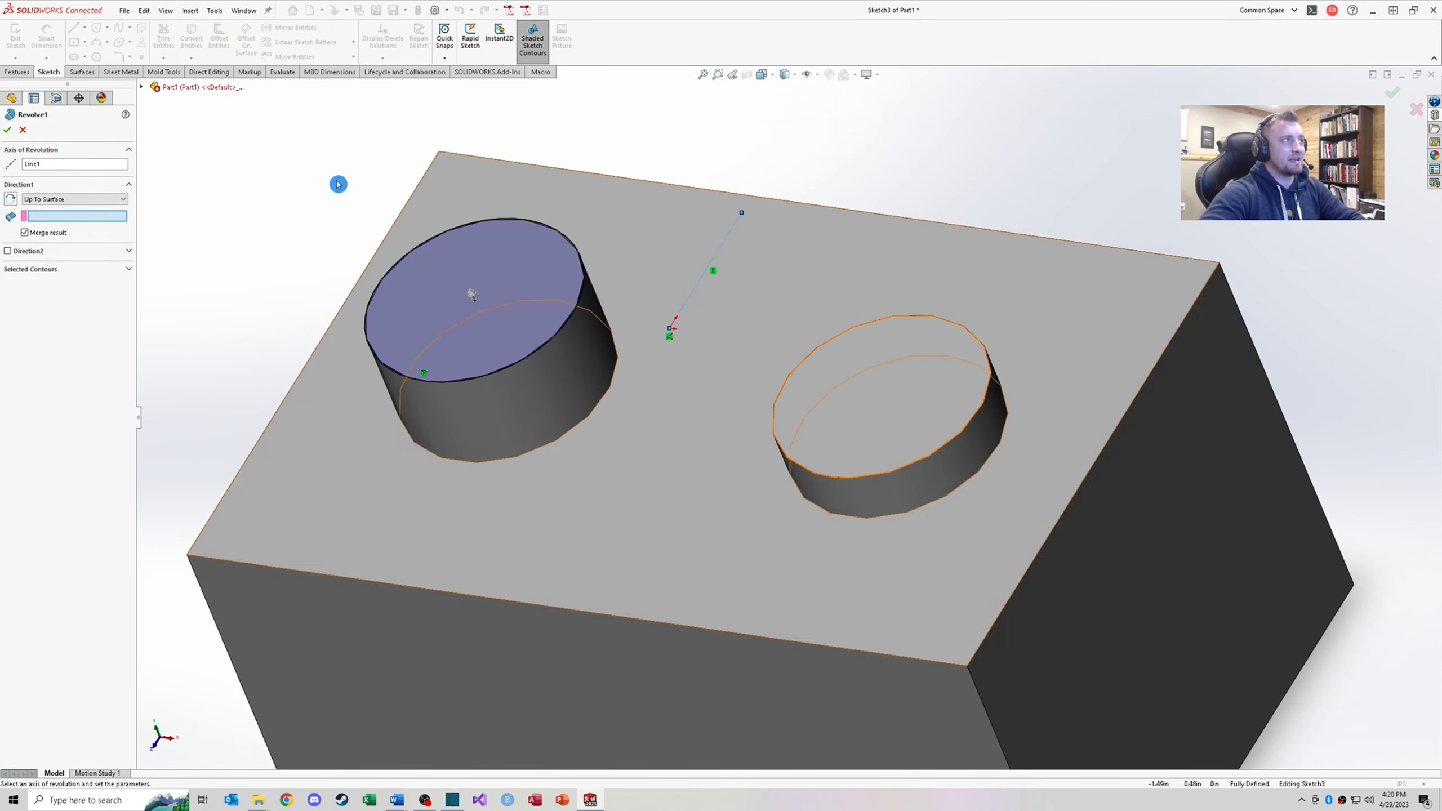
pyautogui.click(142, 87)
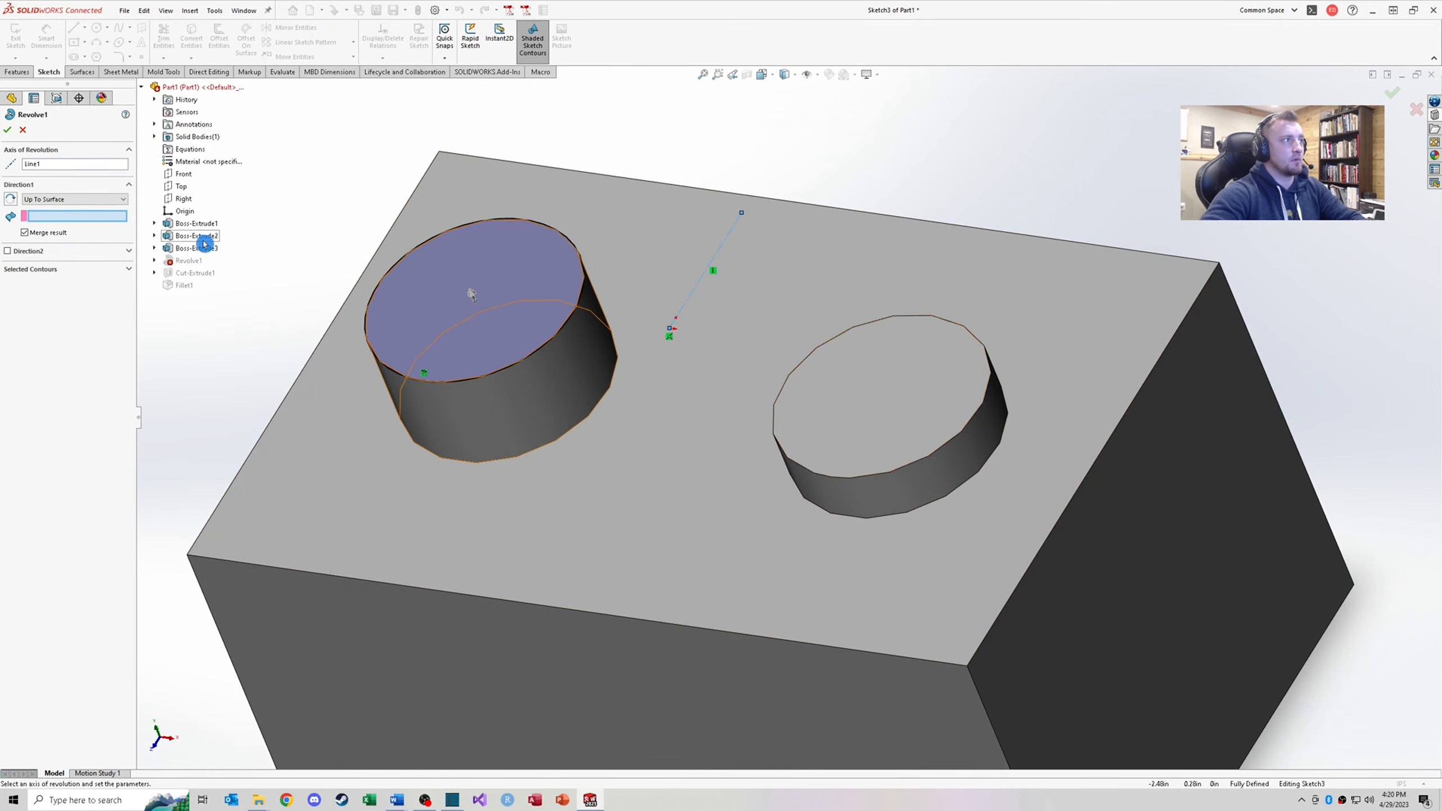
pyautogui.click(154, 248)
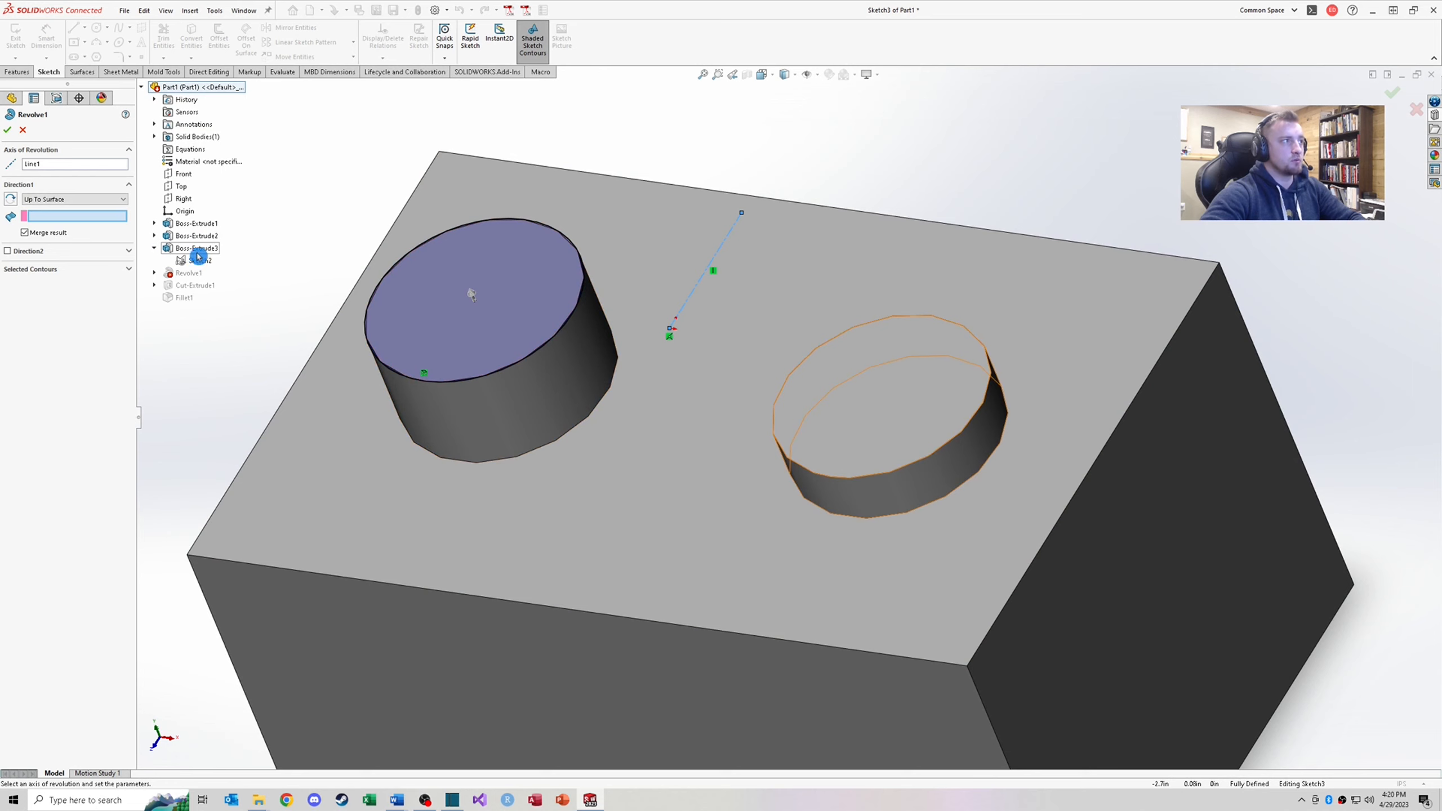
pyautogui.click(876, 409)
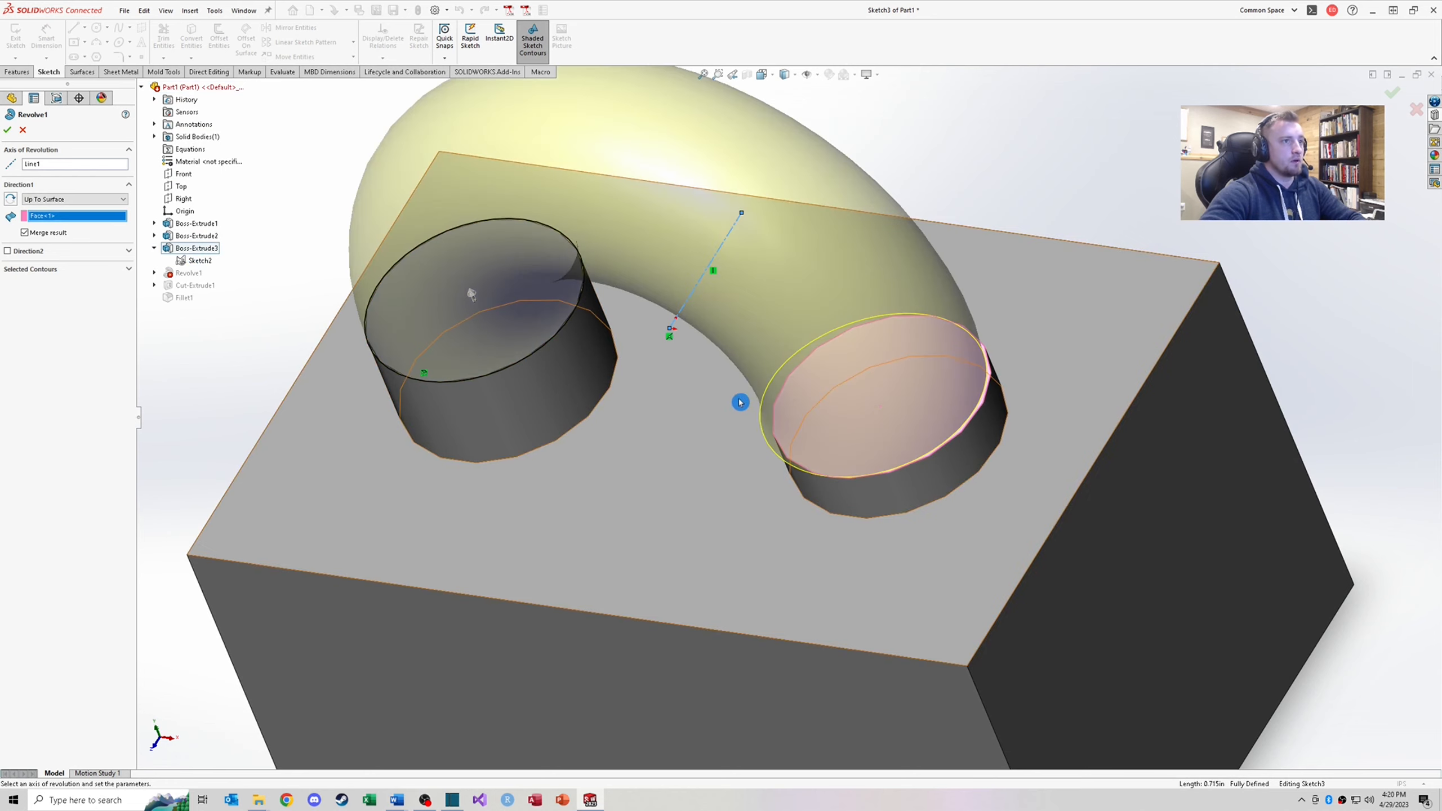
# Examine where the revolve preview meets both cylinders and accept the edited revolve
pyautogui.moveTo(739, 402); pyautogui.dragTo(898, 396, button='middle')
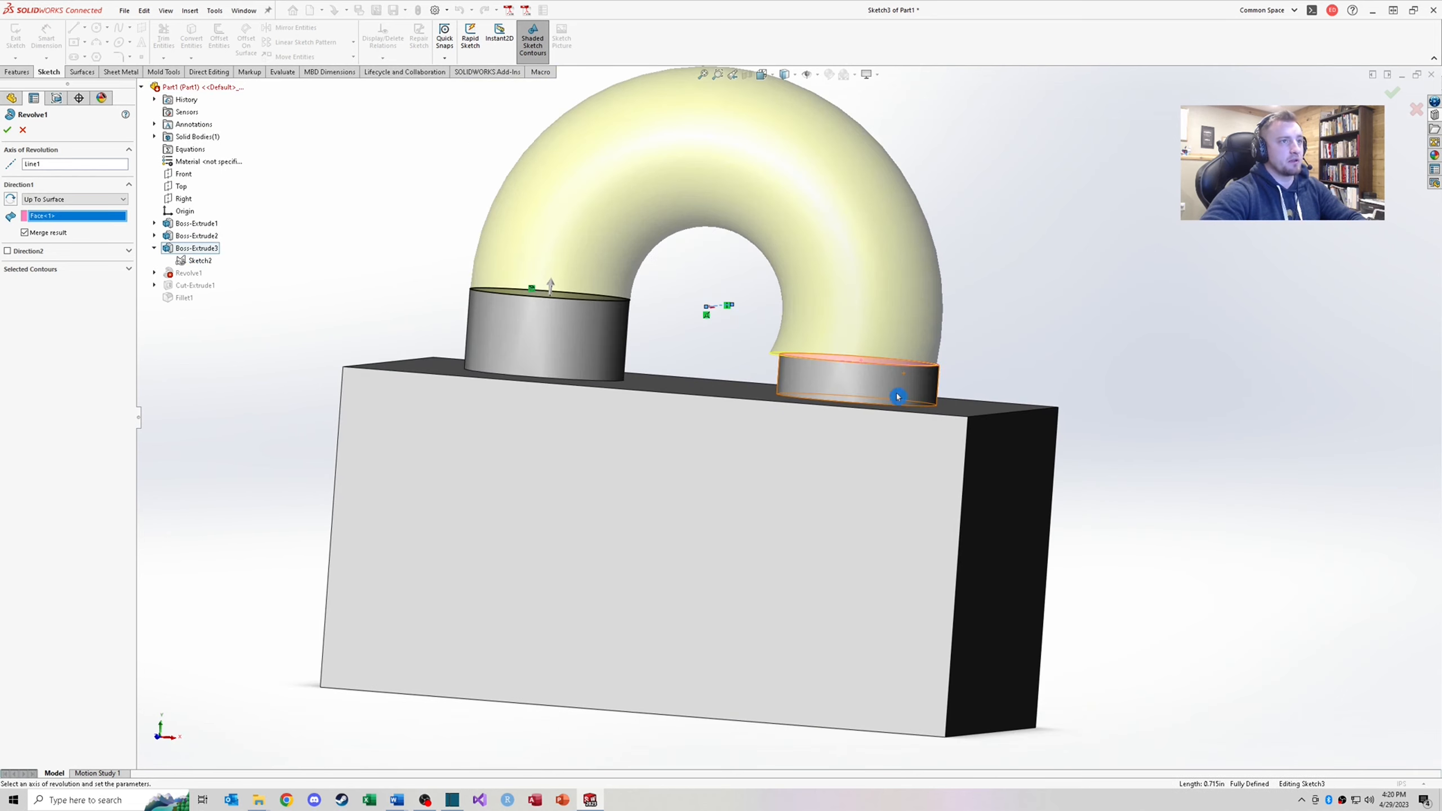
pyautogui.scroll(-3, 898, 396)
pyautogui.scroll(-3, 582, 326)
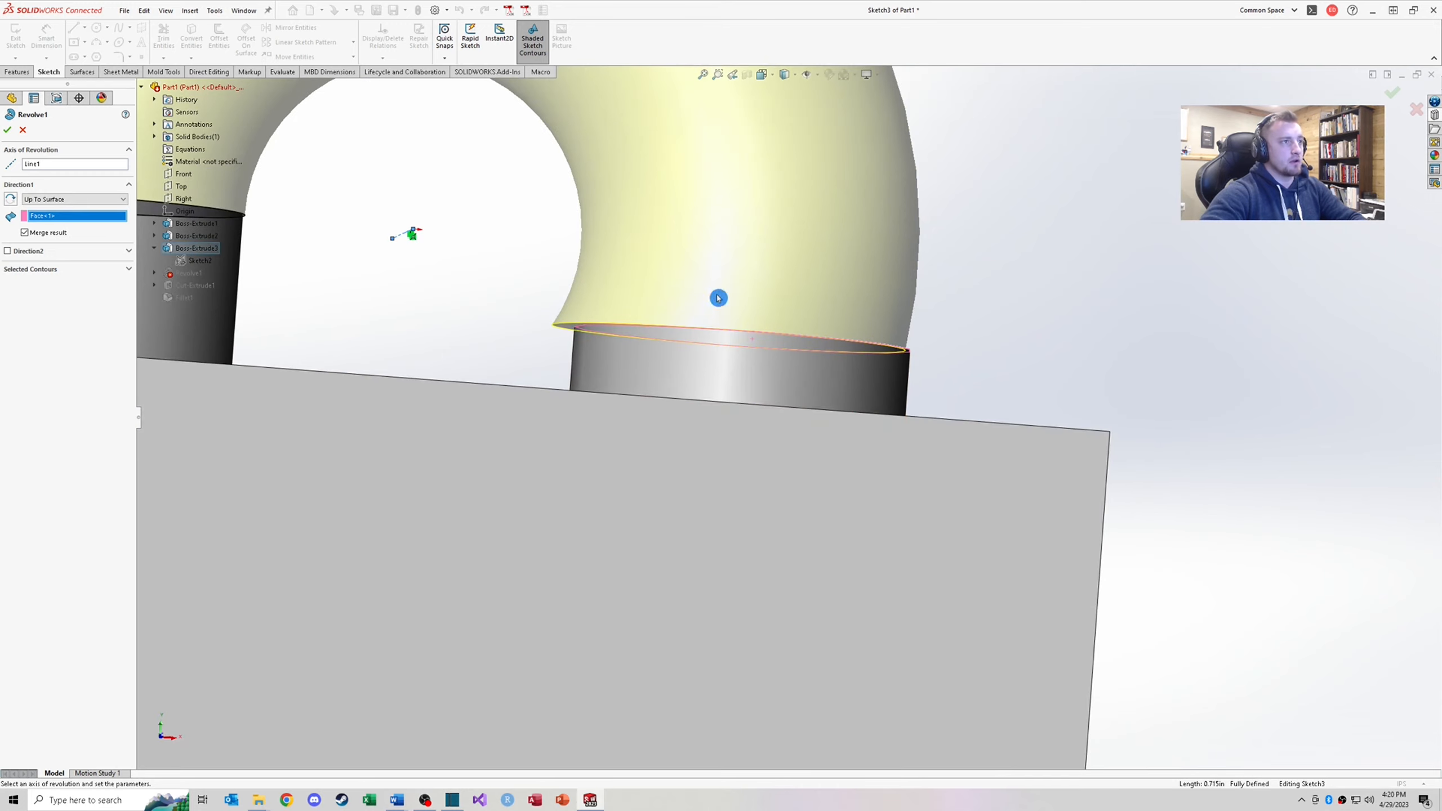
pyautogui.scroll(5, 578, 323)
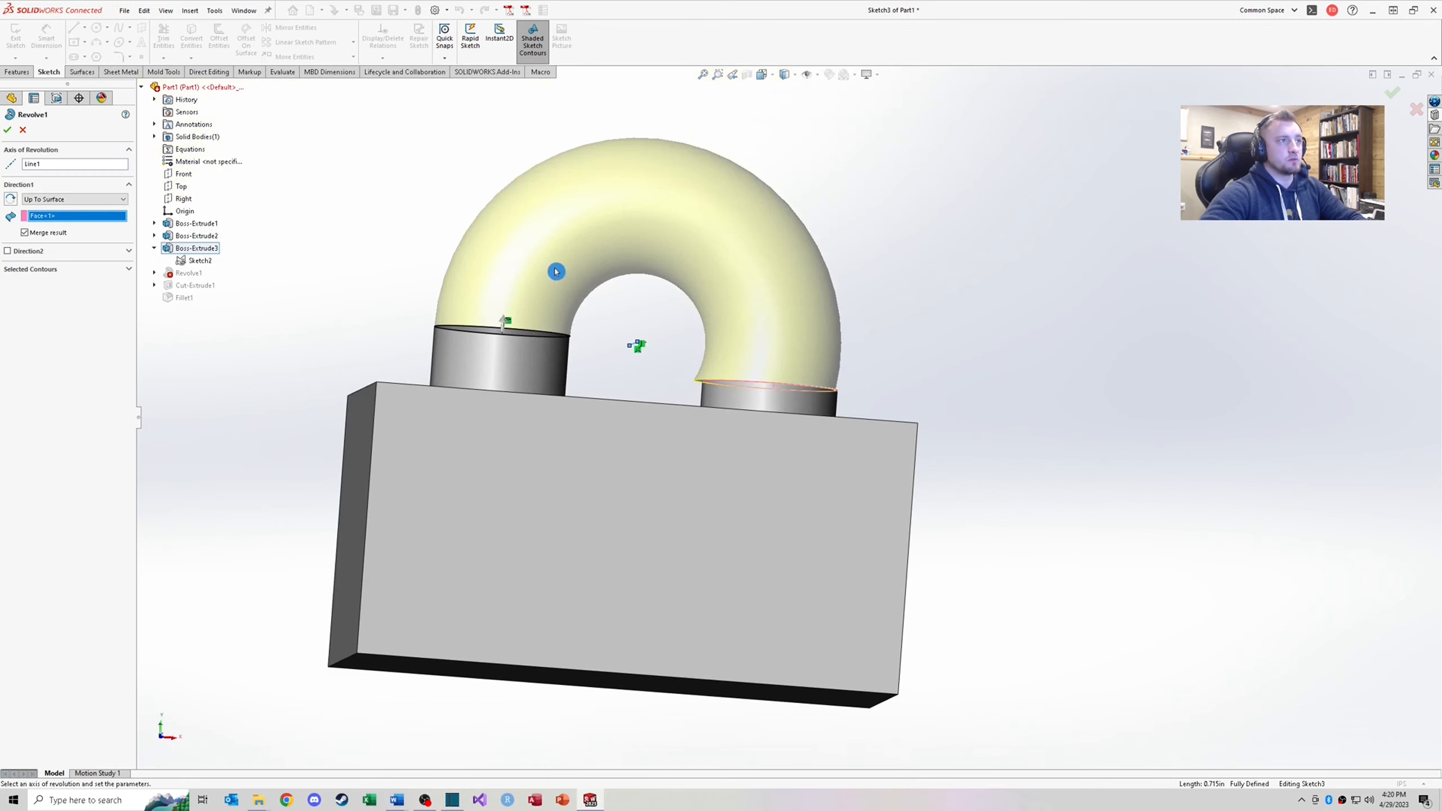
pyautogui.moveTo(557, 273); pyautogui.dragTo(567, 303, button='middle')
pyautogui.scroll(-6, 718, 378)
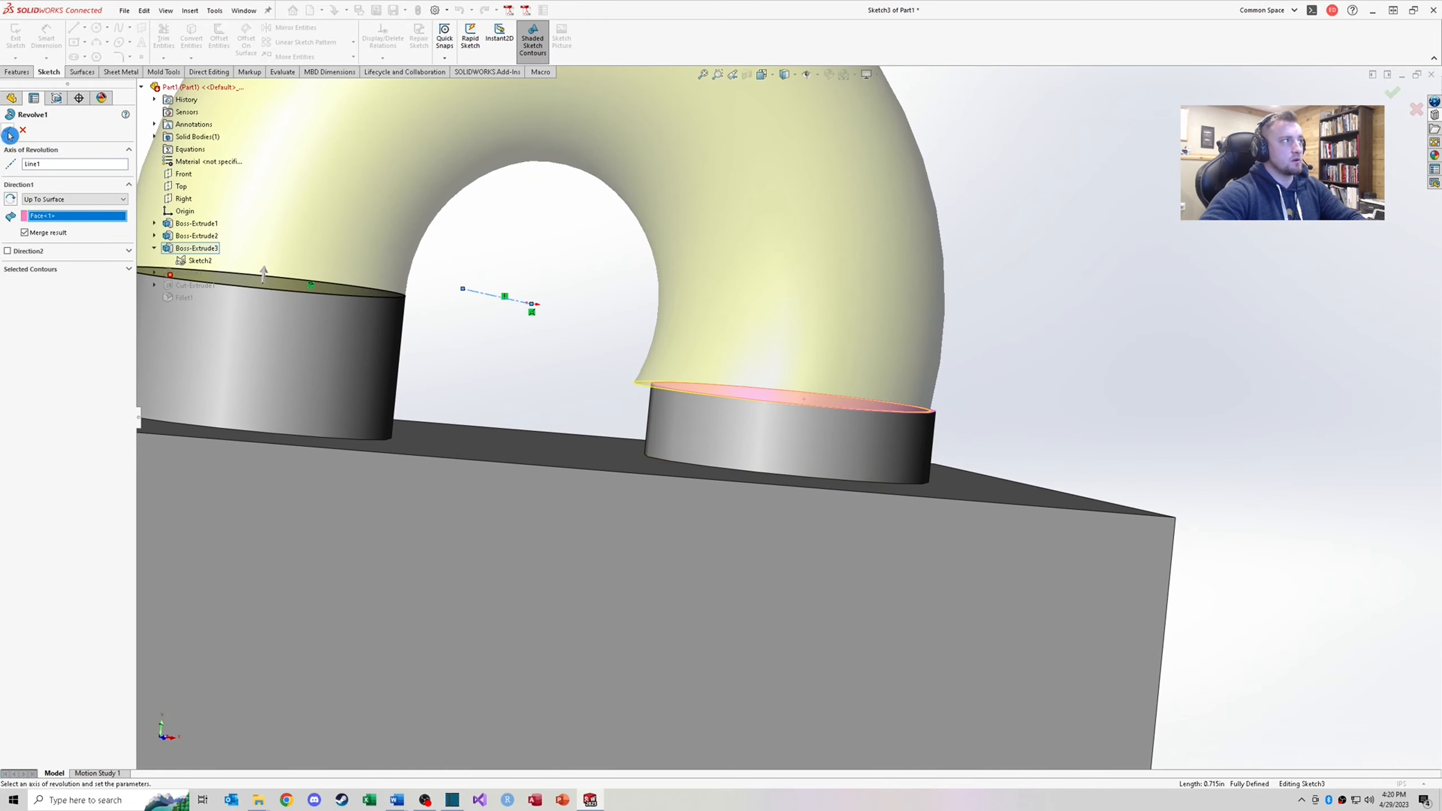
pyautogui.click(9, 136)
pyautogui.scroll(8, 717, 396)
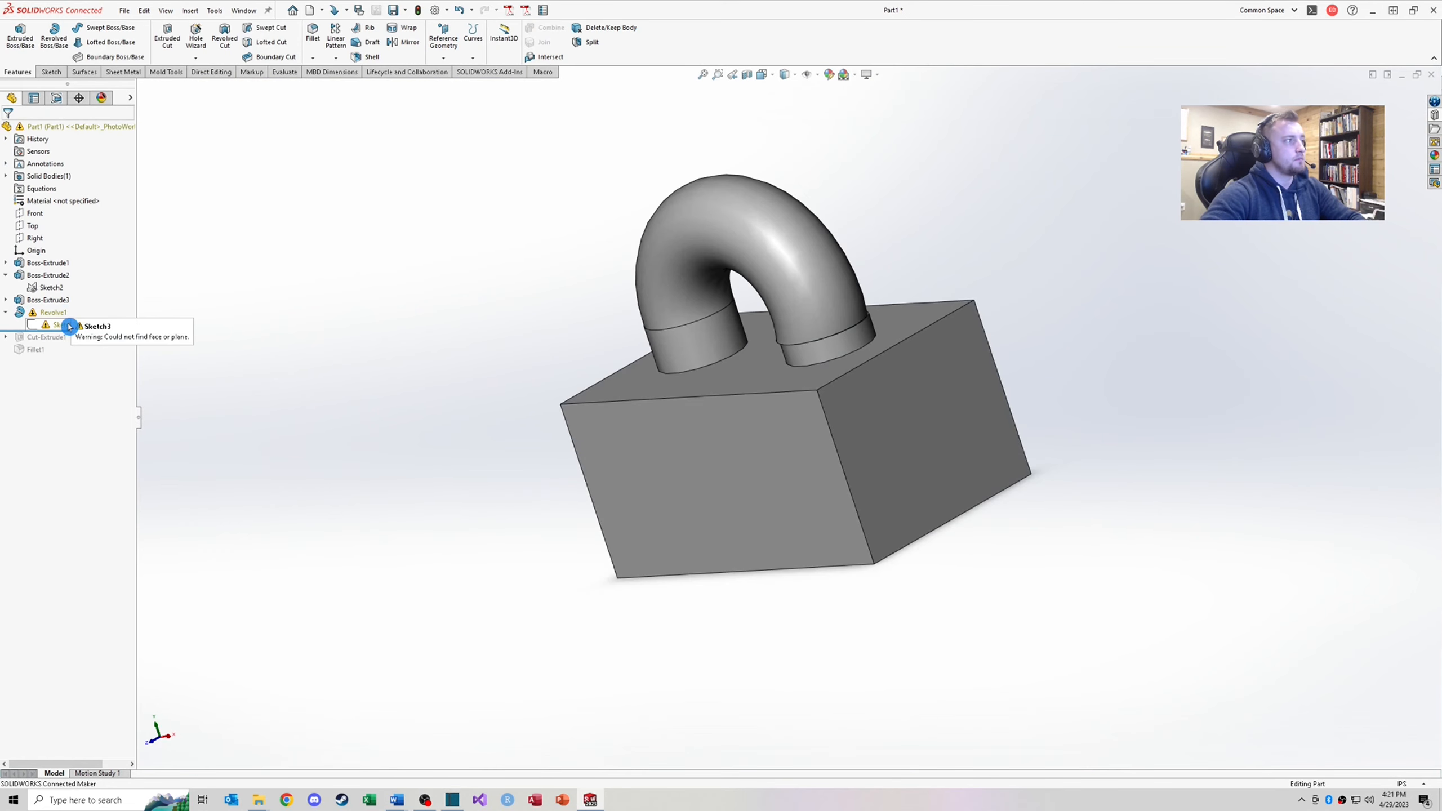
# Reassign the revolve sketch's missing plane to the top face of the taller left cylinder
pyautogui.rightClick(63, 327)
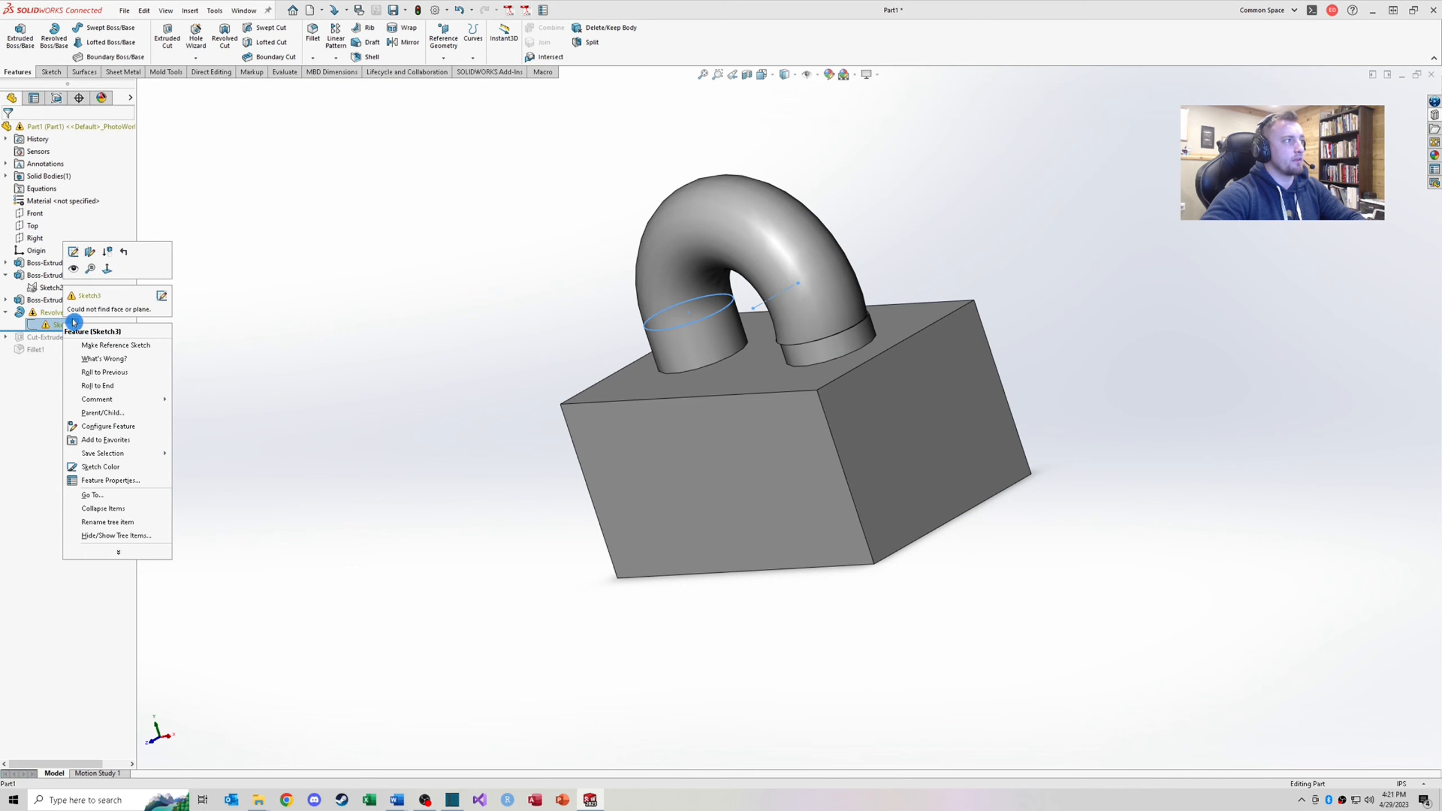
pyautogui.click(89, 255)
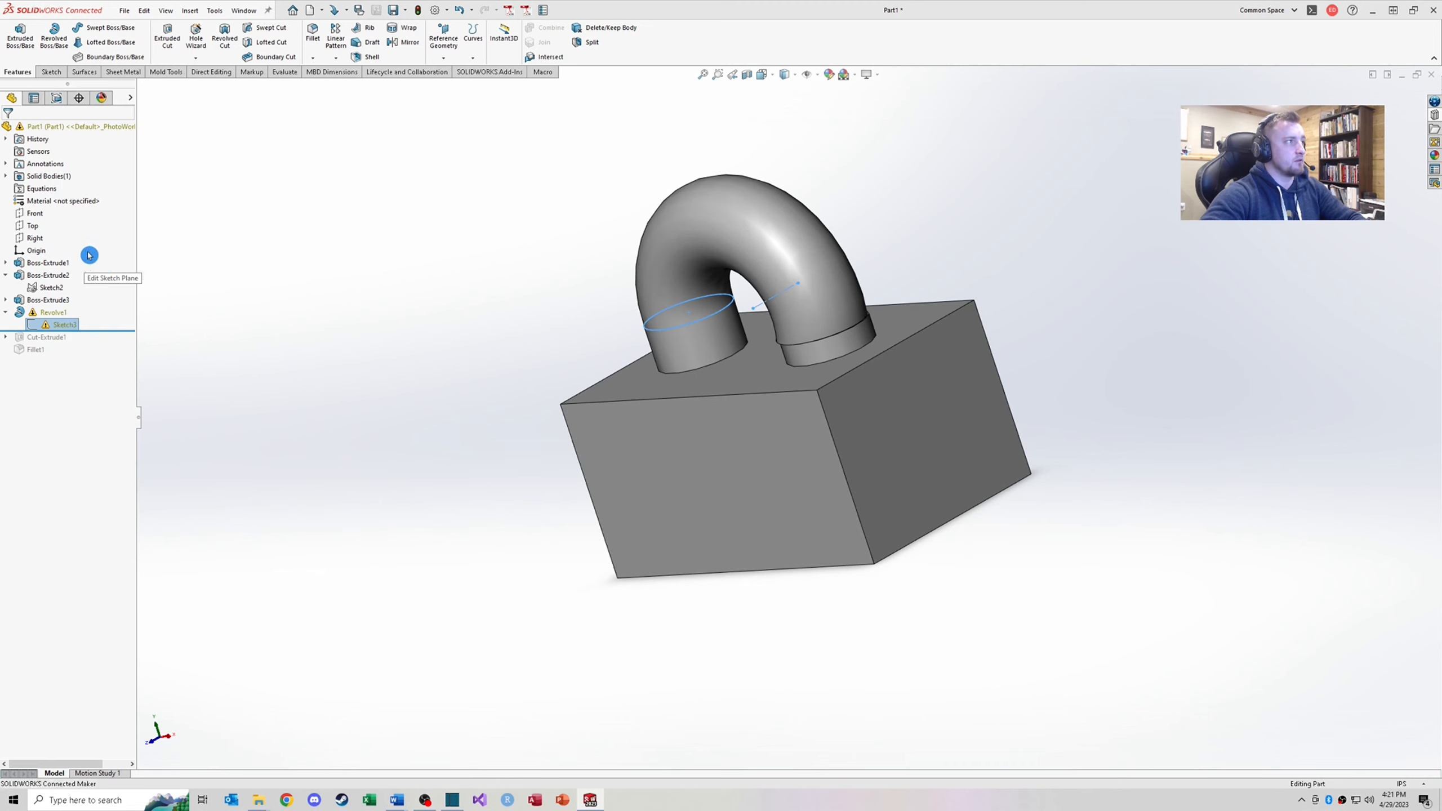
pyautogui.moveTo(462, 311); pyautogui.dragTo(455, 360, button='middle')
pyautogui.scroll(-2, 748, 317)
pyautogui.click(58, 167)
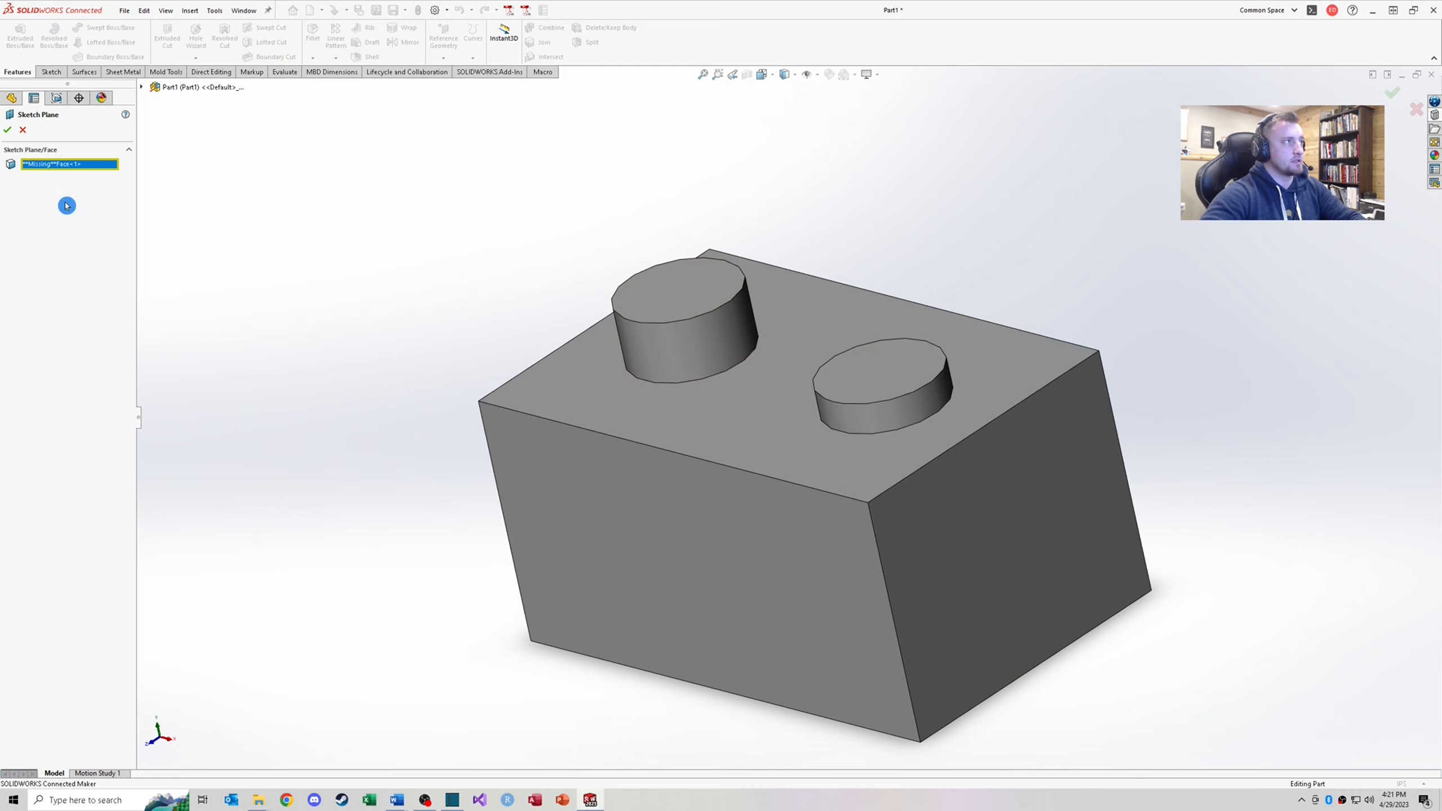
pyautogui.click(689, 287)
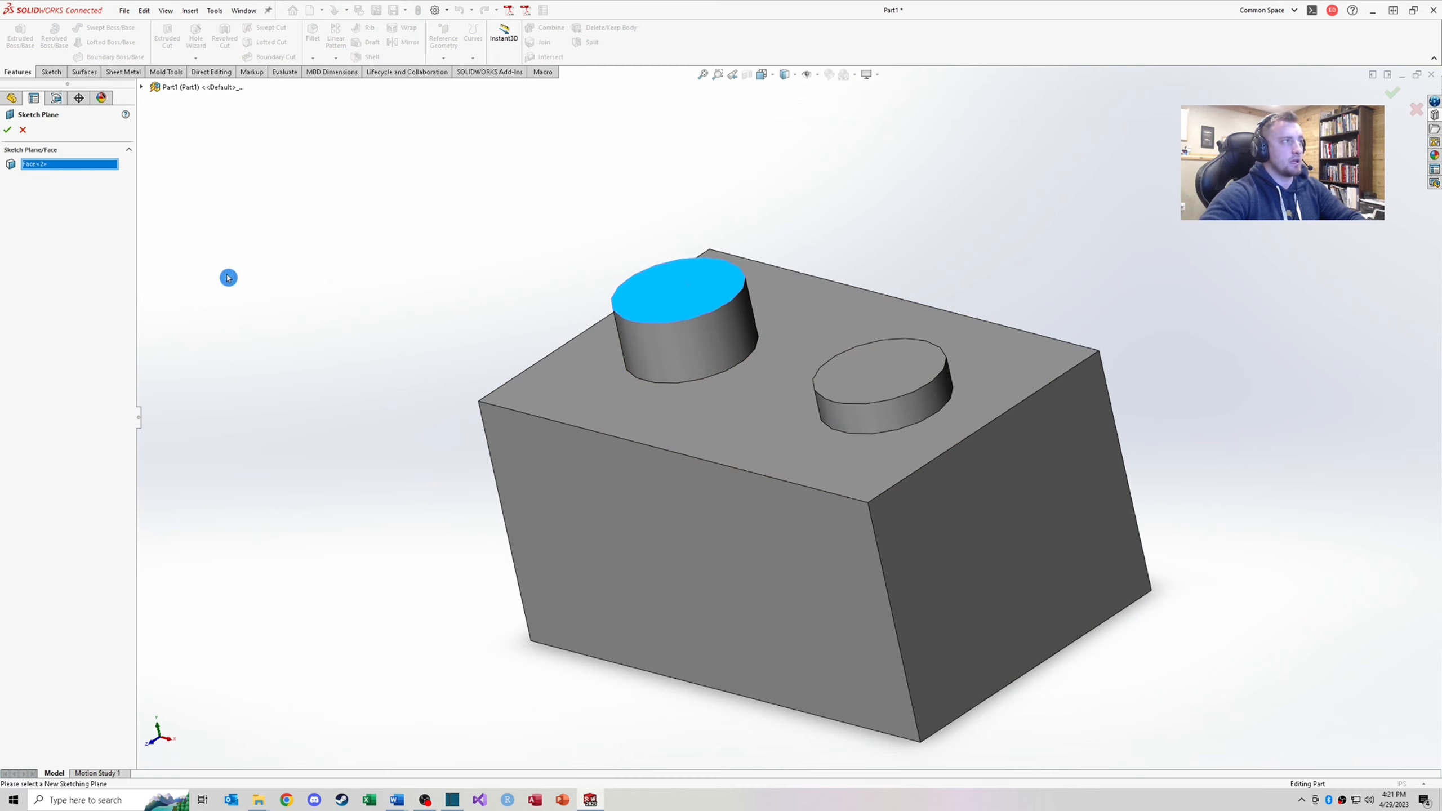
pyautogui.click(11, 134)
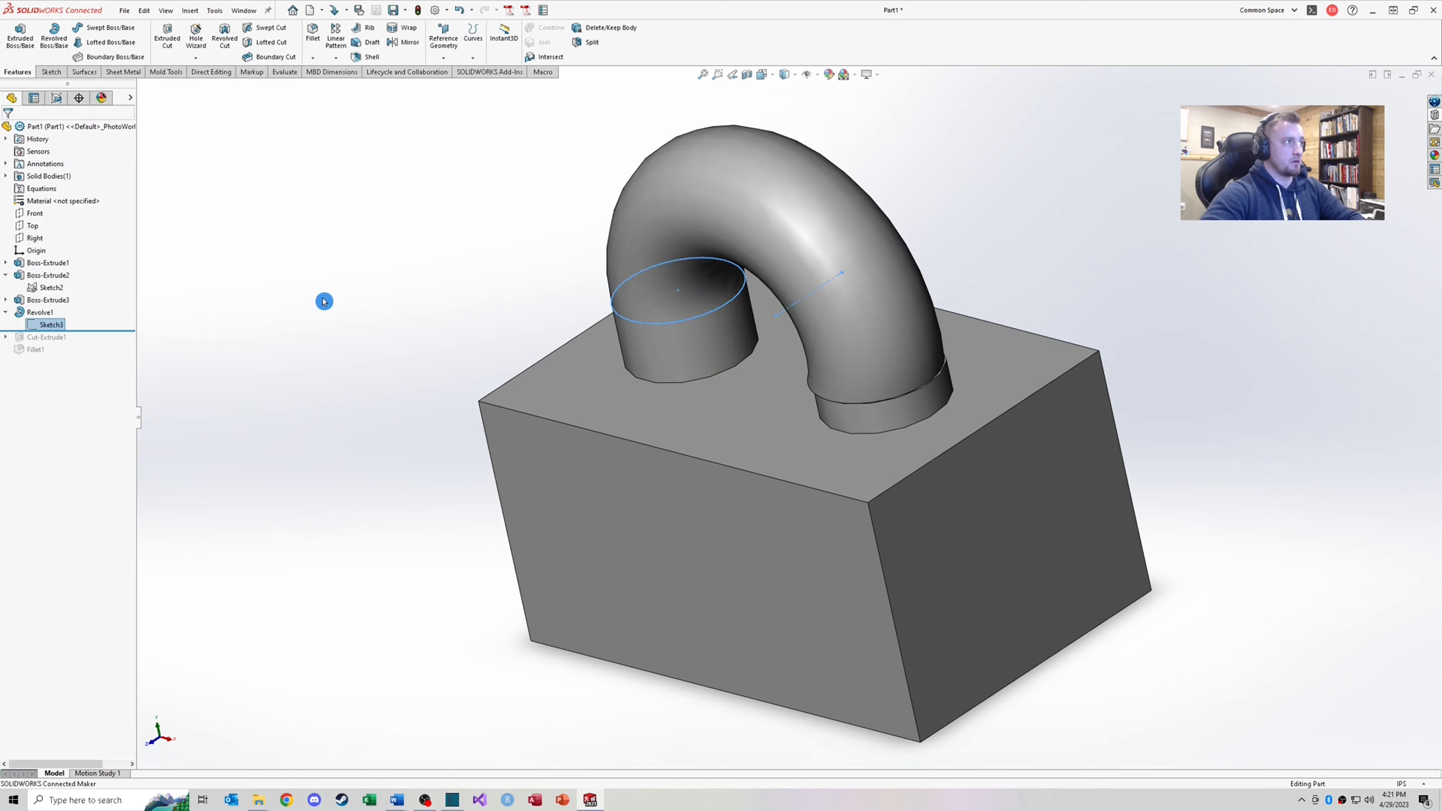
# Inspect the joint between the revolved arch and the short right cylinder
pyautogui.moveTo(754, 348); pyautogui.dragTo(767, 334, button='middle')
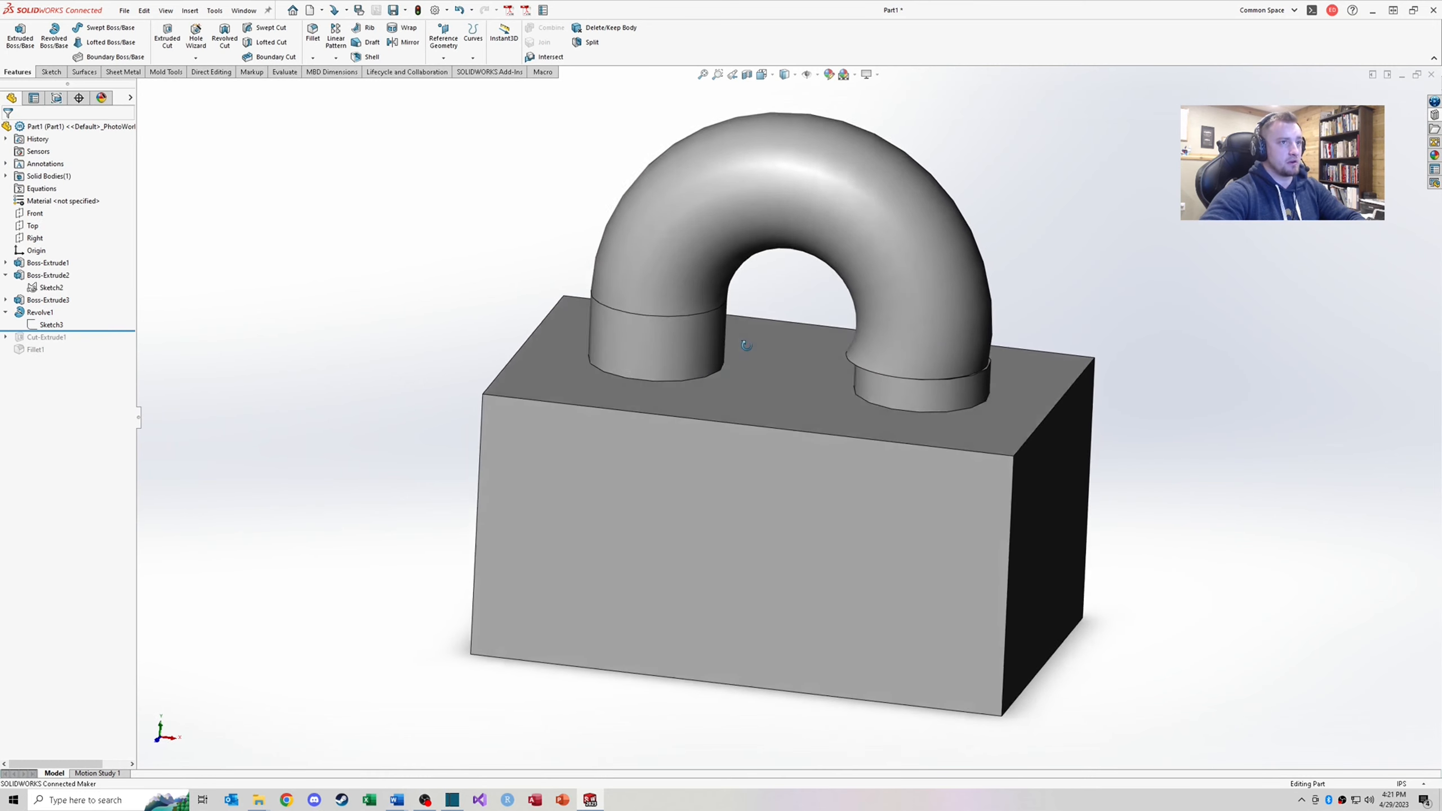
pyautogui.scroll(-5, 892, 371)
pyautogui.moveTo(807, 405); pyautogui.dragTo(828, 376, button='middle')
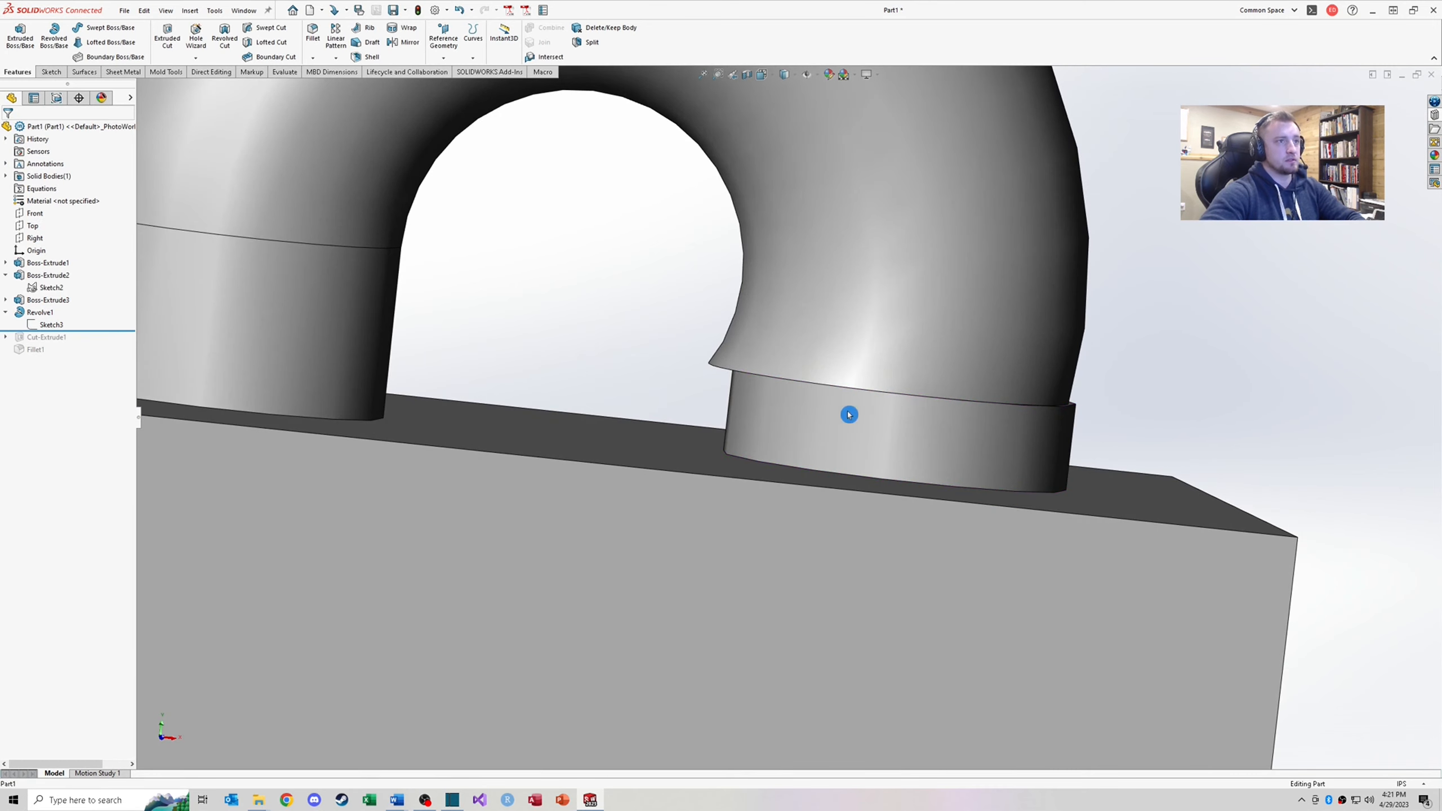
# Check which sketch the two cylinder extrusions share and roll the feature history forward past the slot cut
pyautogui.scroll(5, 850, 415)
pyautogui.scroll(-4, 814, 415)
pyautogui.scroll(6, 795, 415)
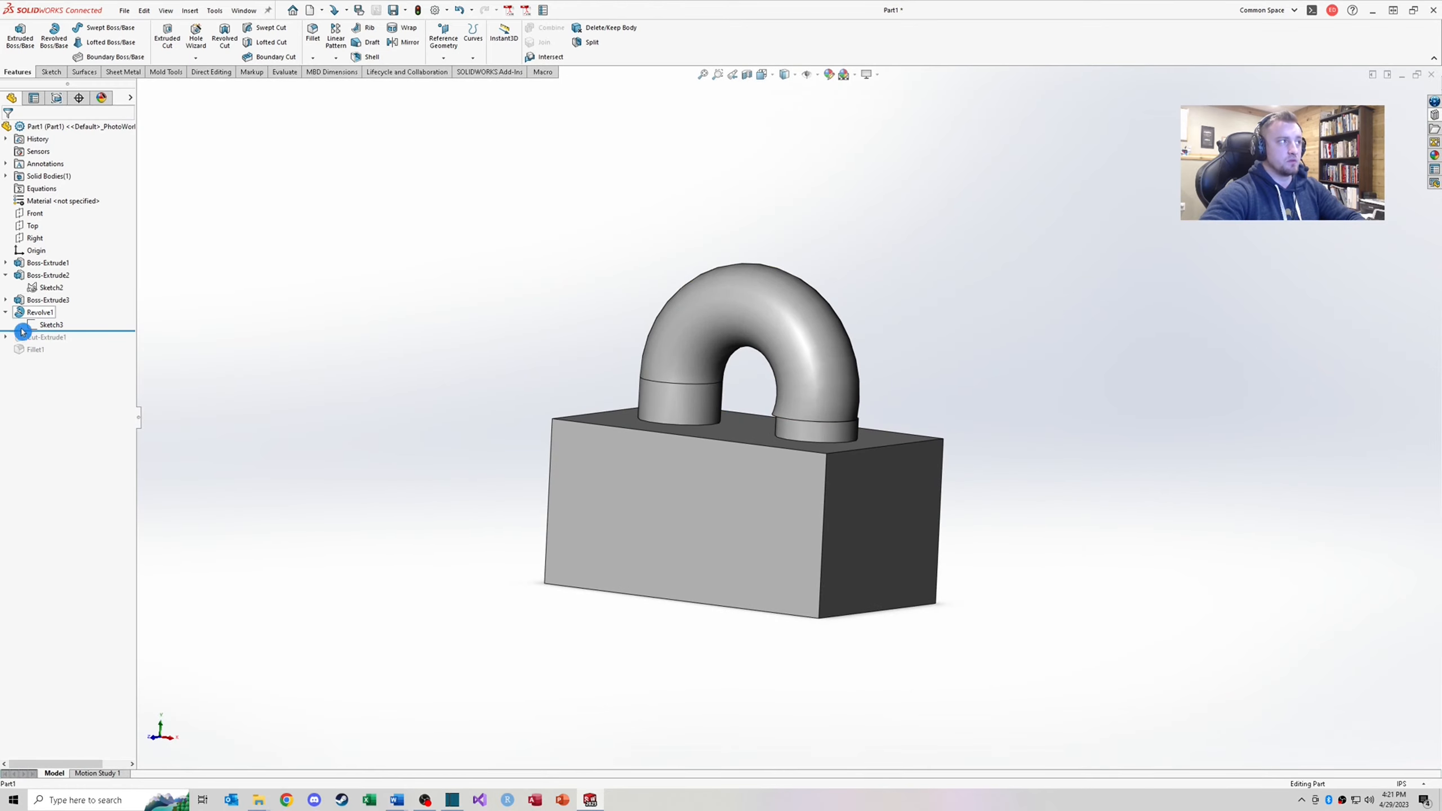
pyautogui.click(40, 288)
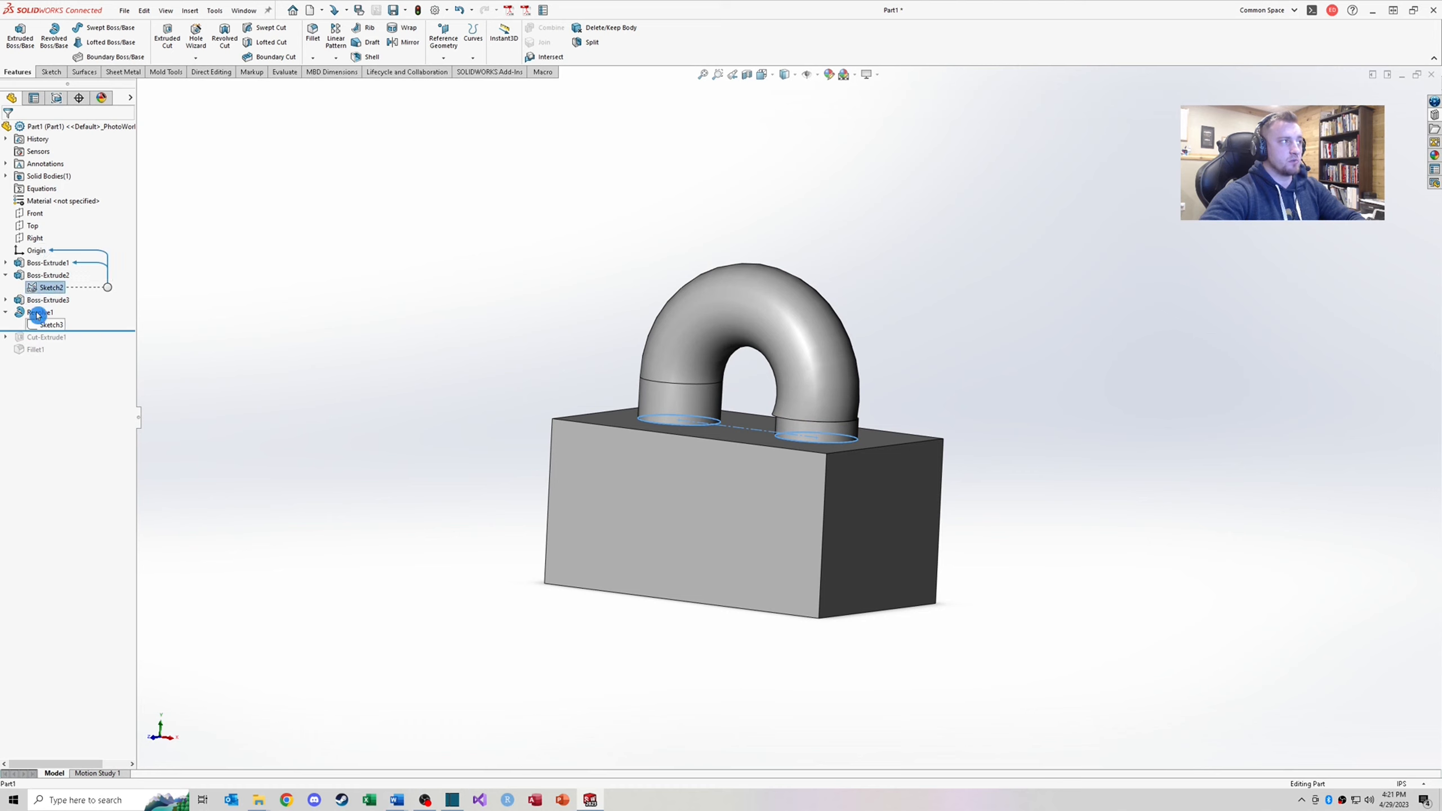
pyautogui.click(6, 300)
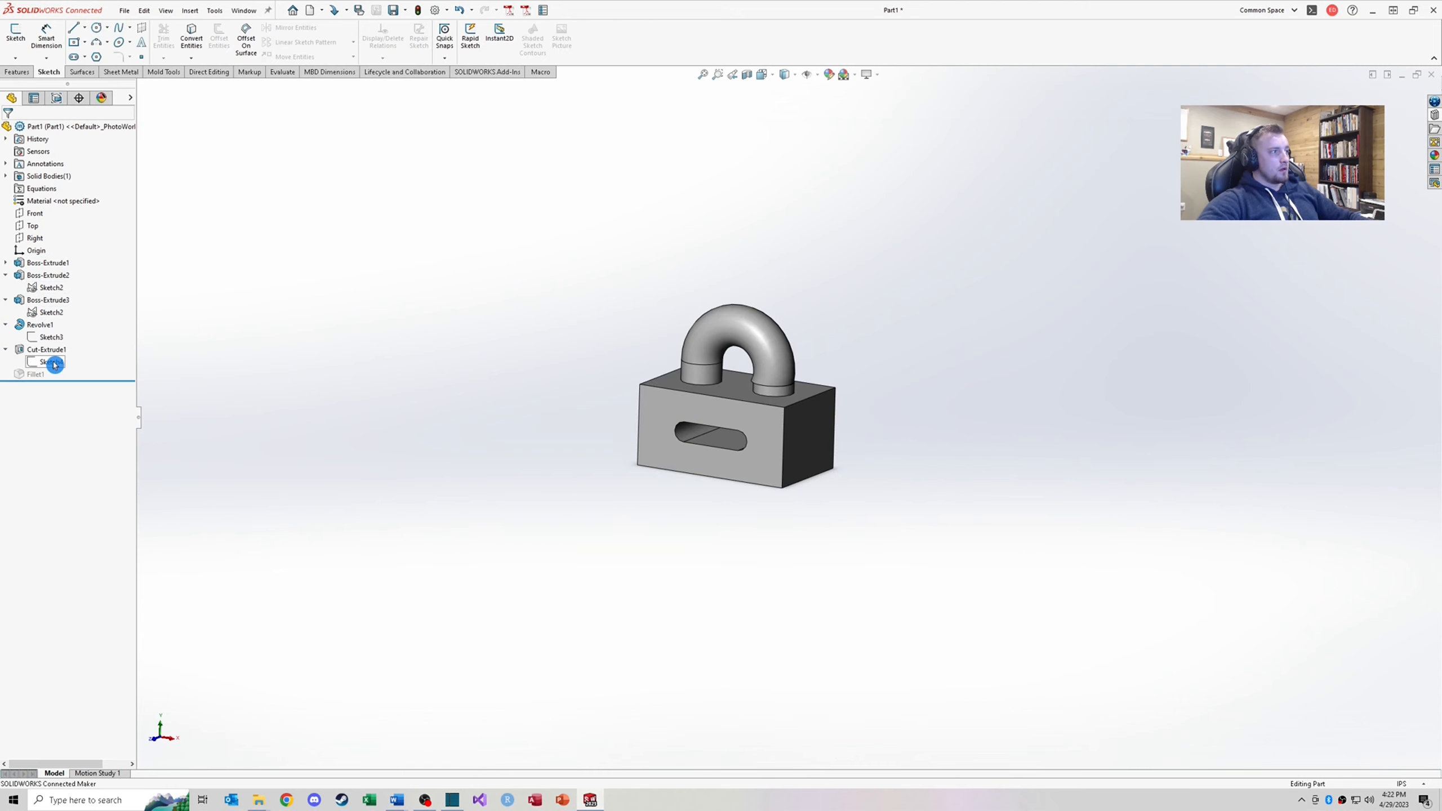
# Edit the slot cut's sketch and draw two circles, about 0.4 in in diameter, near the front face's upper corners
pyautogui.click(55, 365)
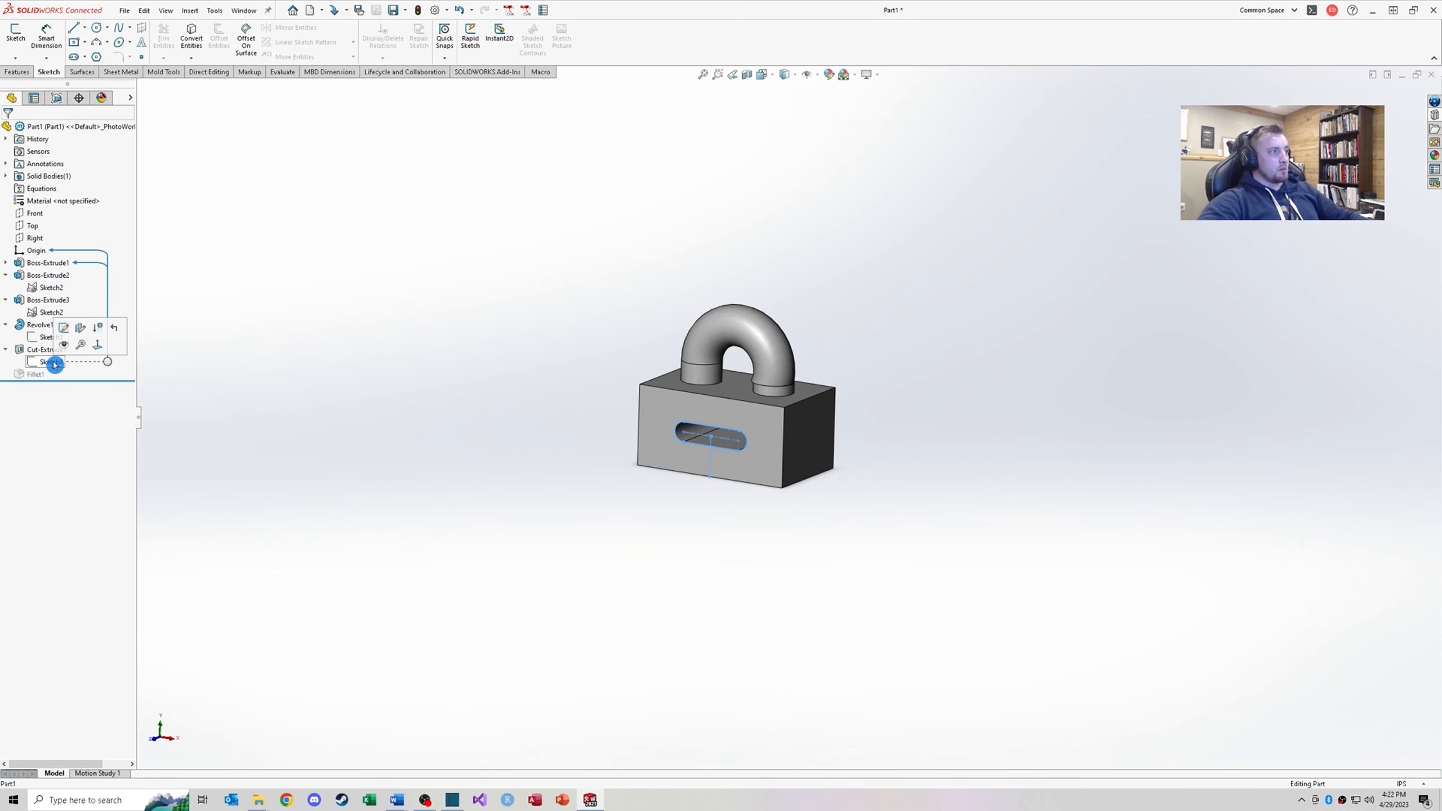
pyautogui.click(63, 328)
pyautogui.scroll(3, 795, 538)
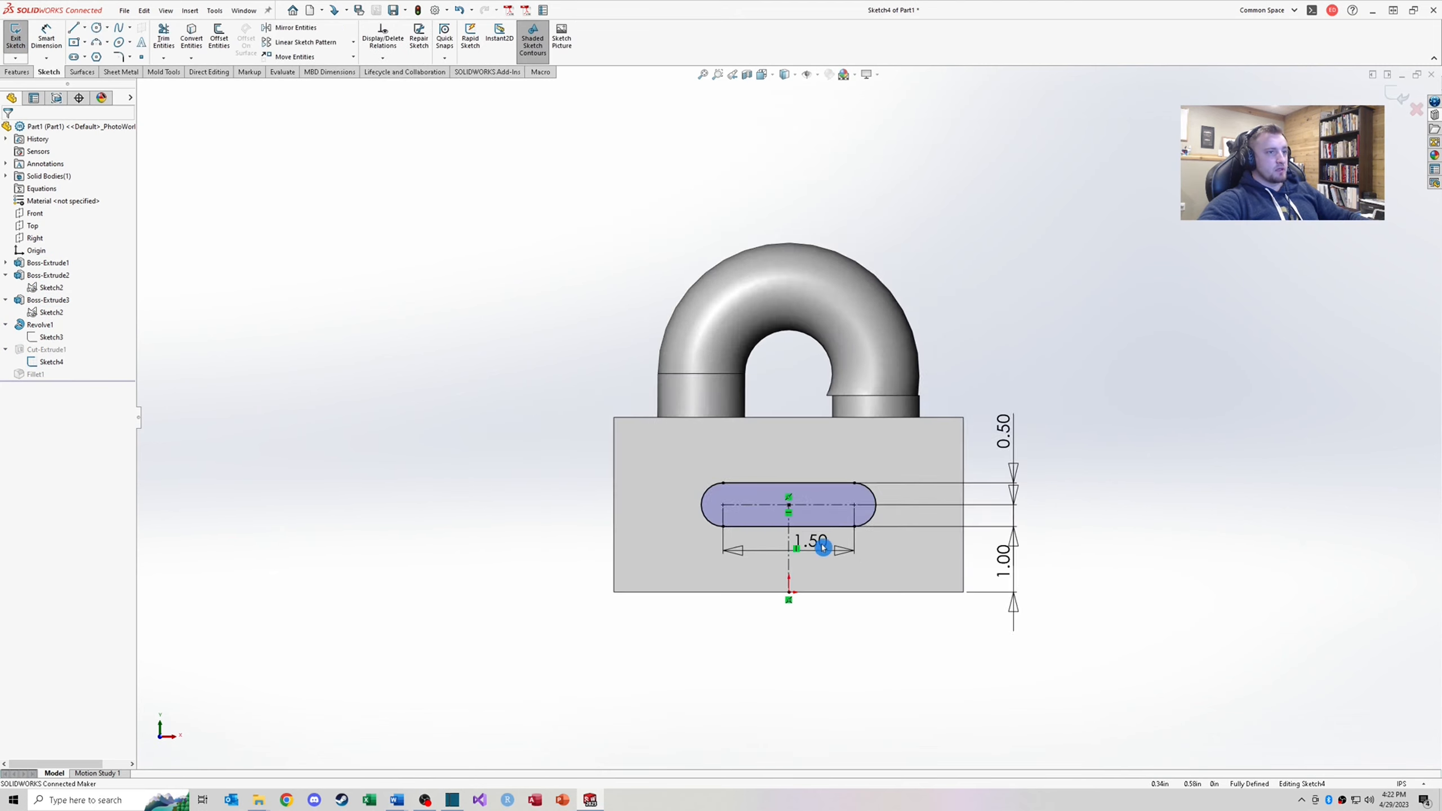
pyautogui.scroll(-4, 823, 548)
pyautogui.click(97, 29)
pyautogui.click(466, 329)
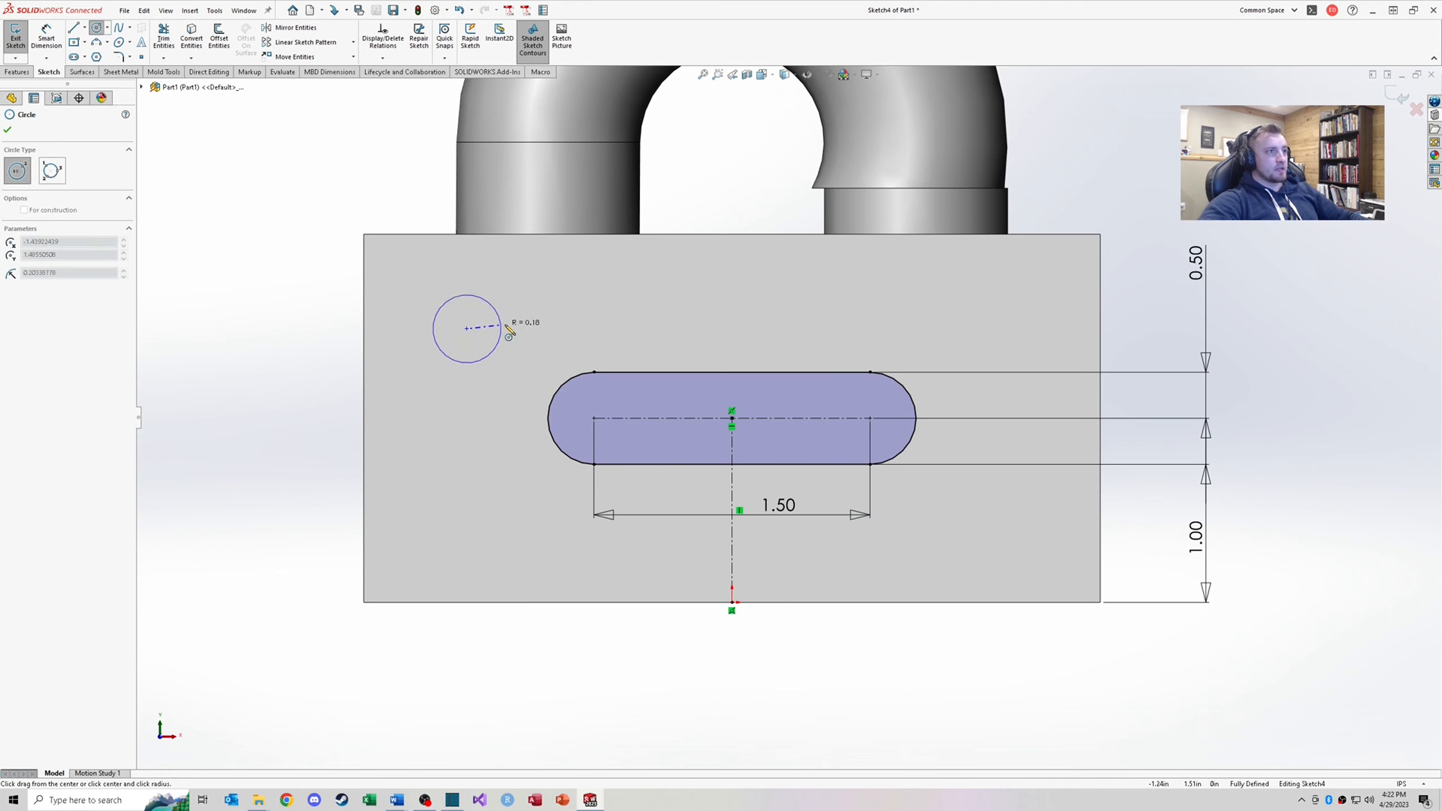
pyautogui.click(502, 318)
pyautogui.click(1011, 325)
pyautogui.click(1048, 340)
pyautogui.press('Escape')
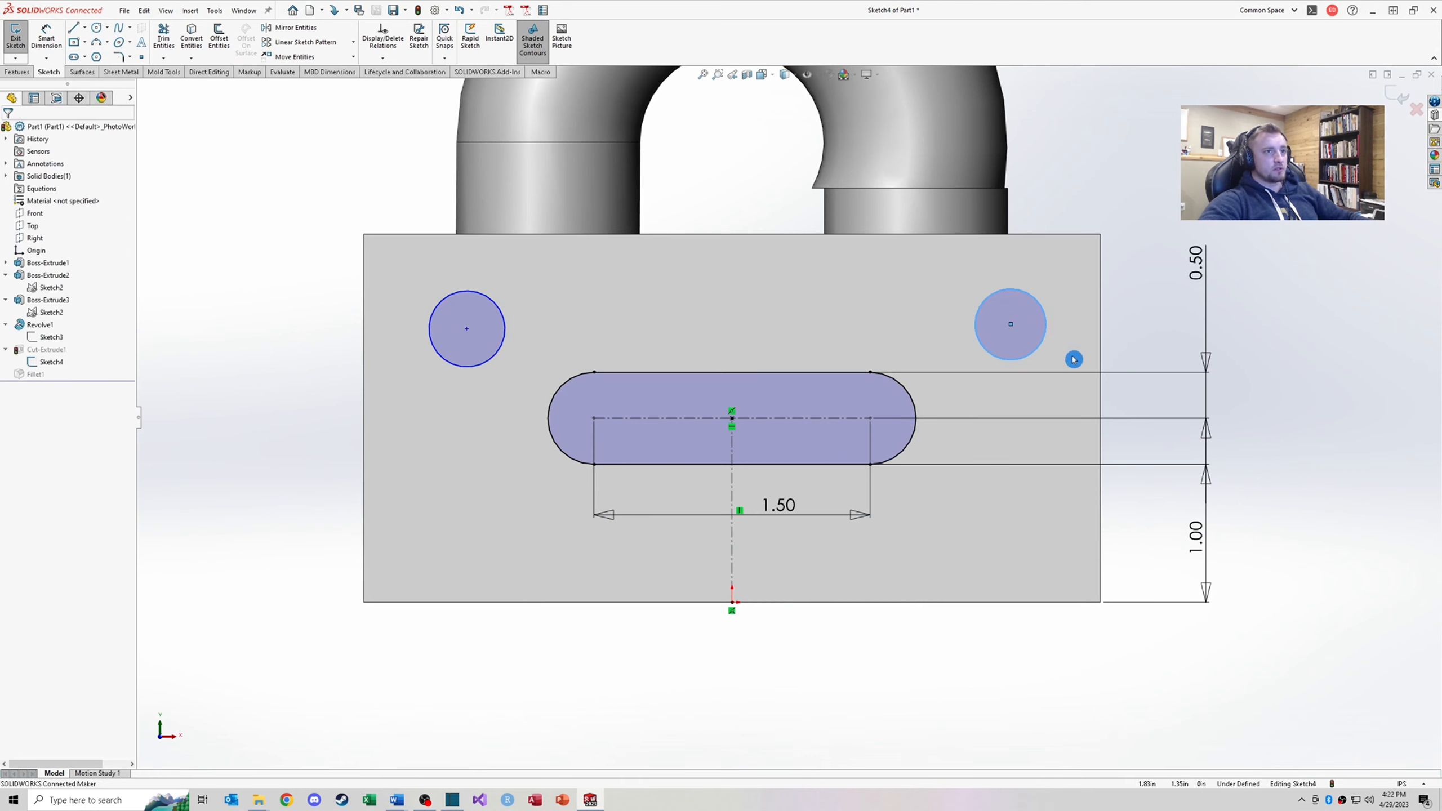
# Join the circle centres with a horizontal construction line and connect its midpoint vertically to the midpoint of the block's top edge
pyautogui.press('c')
pyautogui.moveTo(467, 329); pyautogui.dragTo(1010, 324)
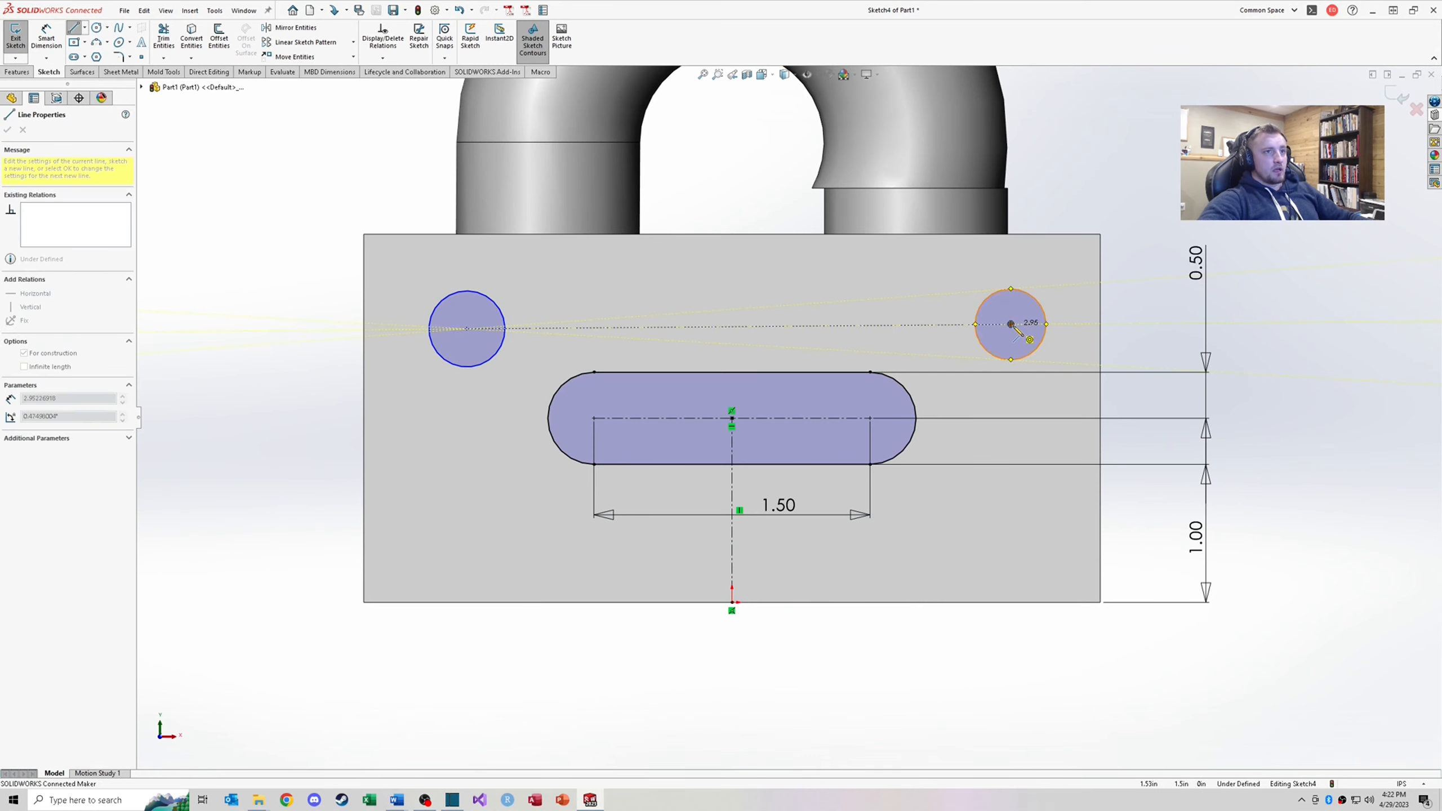
pyautogui.click(739, 326)
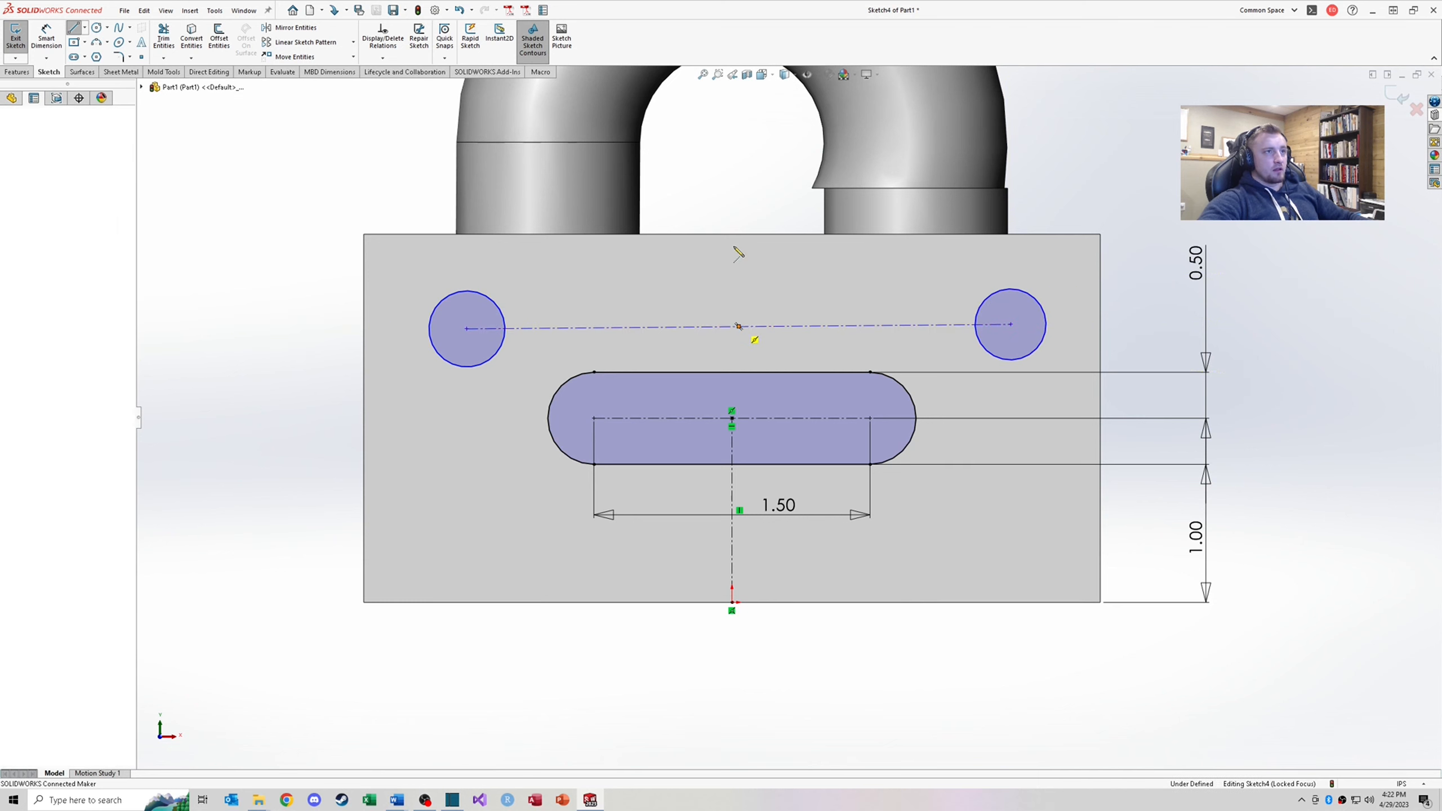
pyautogui.click(732, 233)
pyautogui.press('Escape')
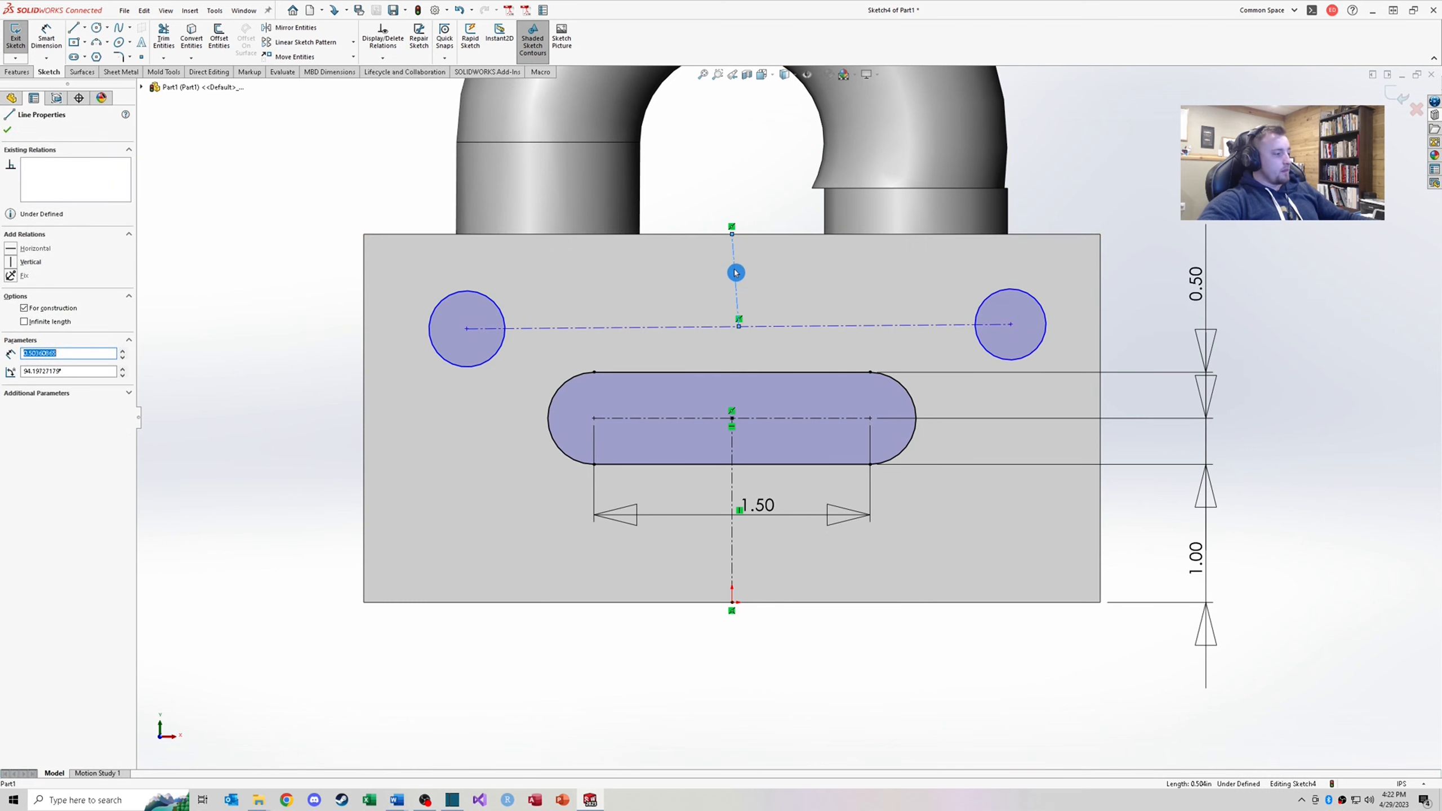
pyautogui.moveTo(738, 326); pyautogui.dragTo(798, 326)
pyautogui.hotkey('ctrl', 'z')
pyautogui.scroll(-3, 692, 316)
pyautogui.press('d')
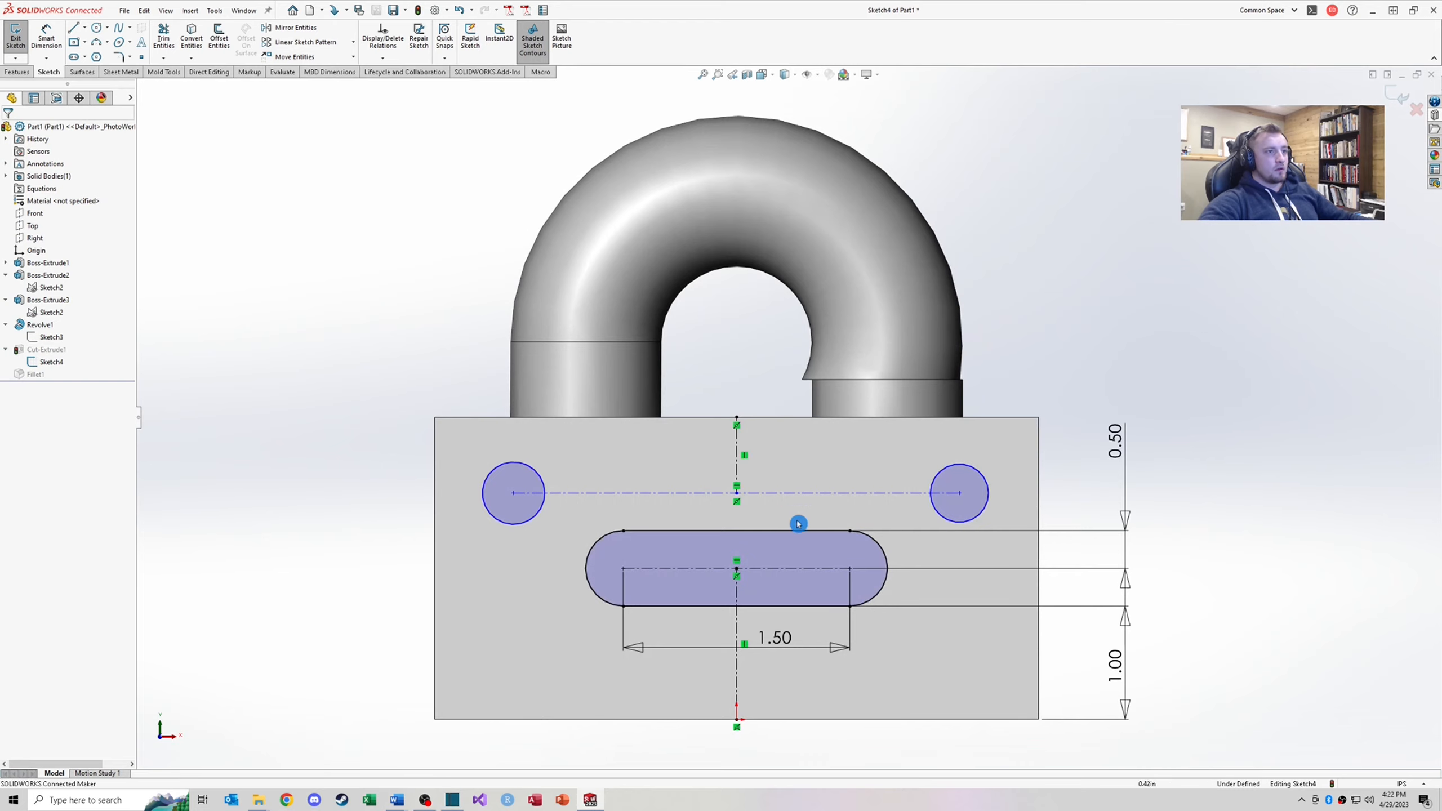
# Dimension the left circle's diameter as 0.375 in
pyautogui.scroll(-2, 312, 480)
pyautogui.click(567, 424)
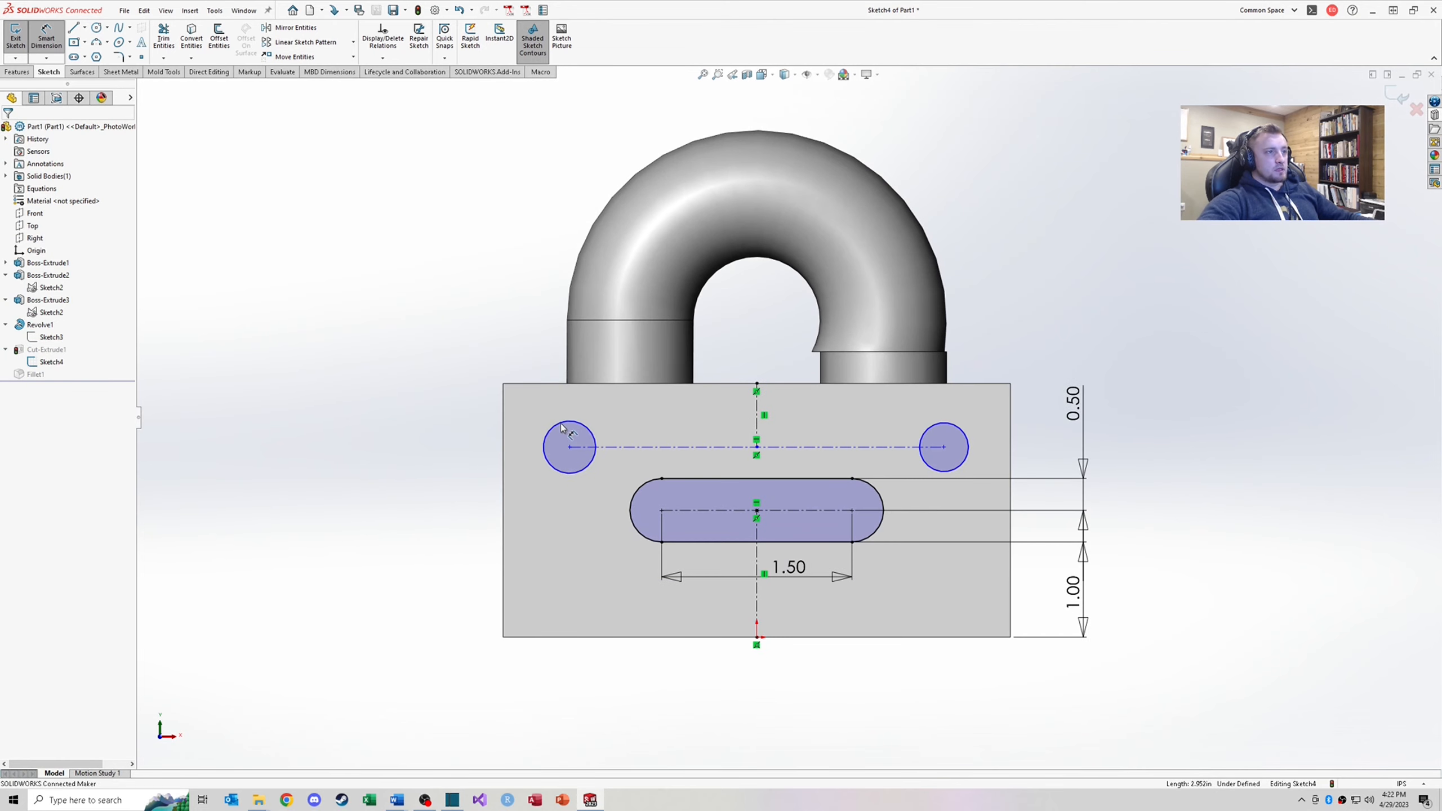
pyautogui.click(432, 414)
pyautogui.write('.375')
pyautogui.press('Return')
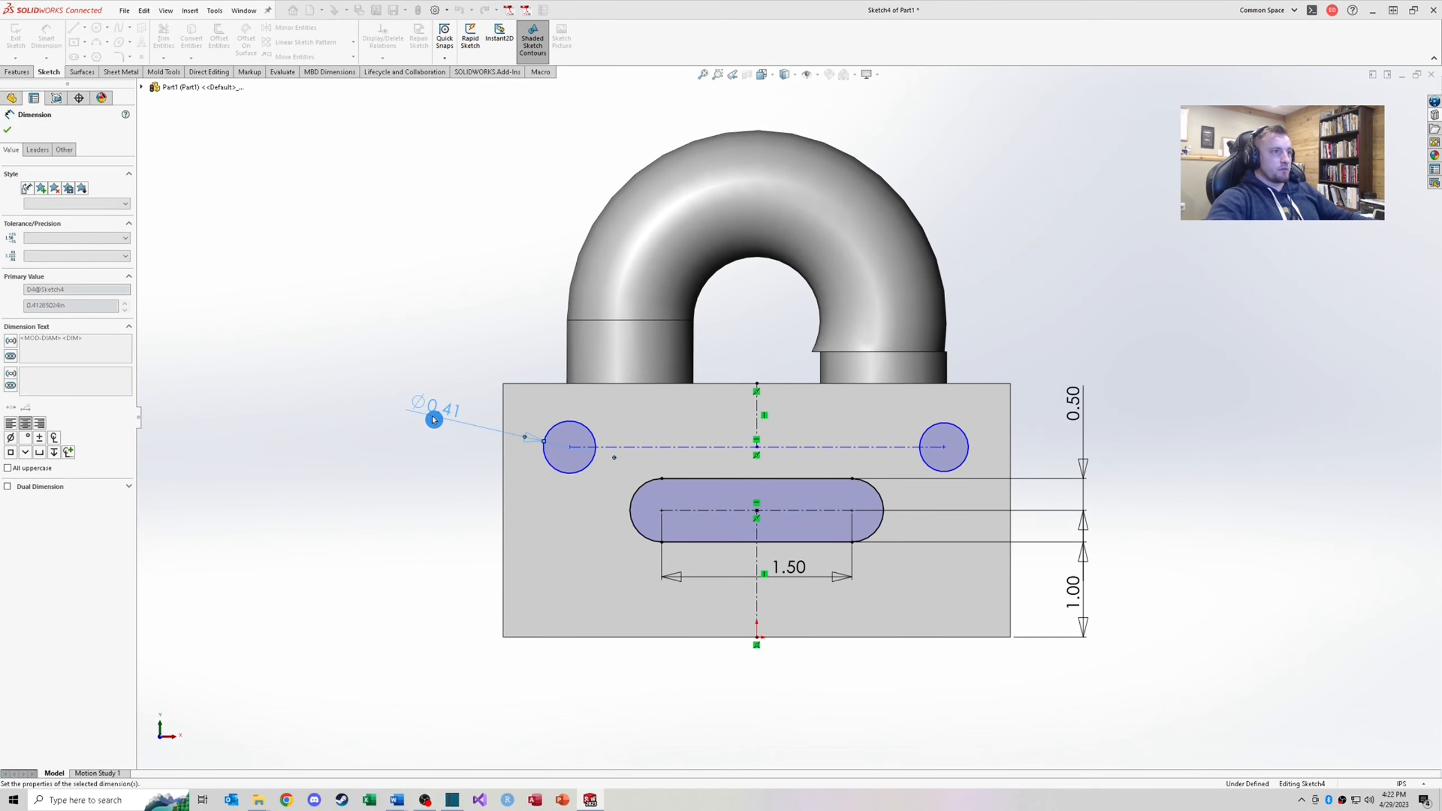
pyautogui.press('Escape')
# Add an Equal relation between the two circles
pyautogui.click(932, 429)
pyautogui.keyDown('ctrl'); pyautogui.click(583, 429); pyautogui.keyUp('ctrl')
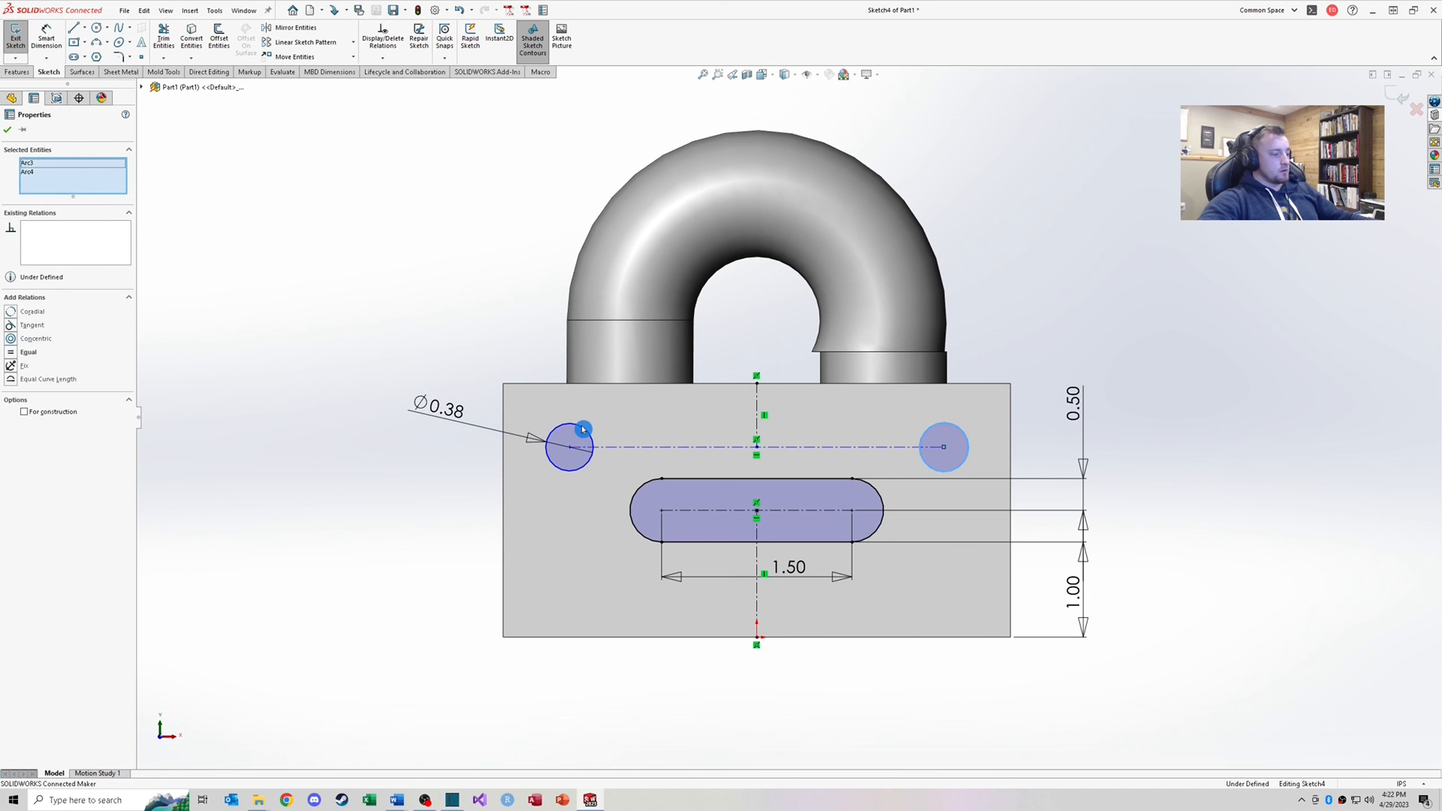
pyautogui.press('Escape')
pyautogui.scroll(-4, 844, 474)
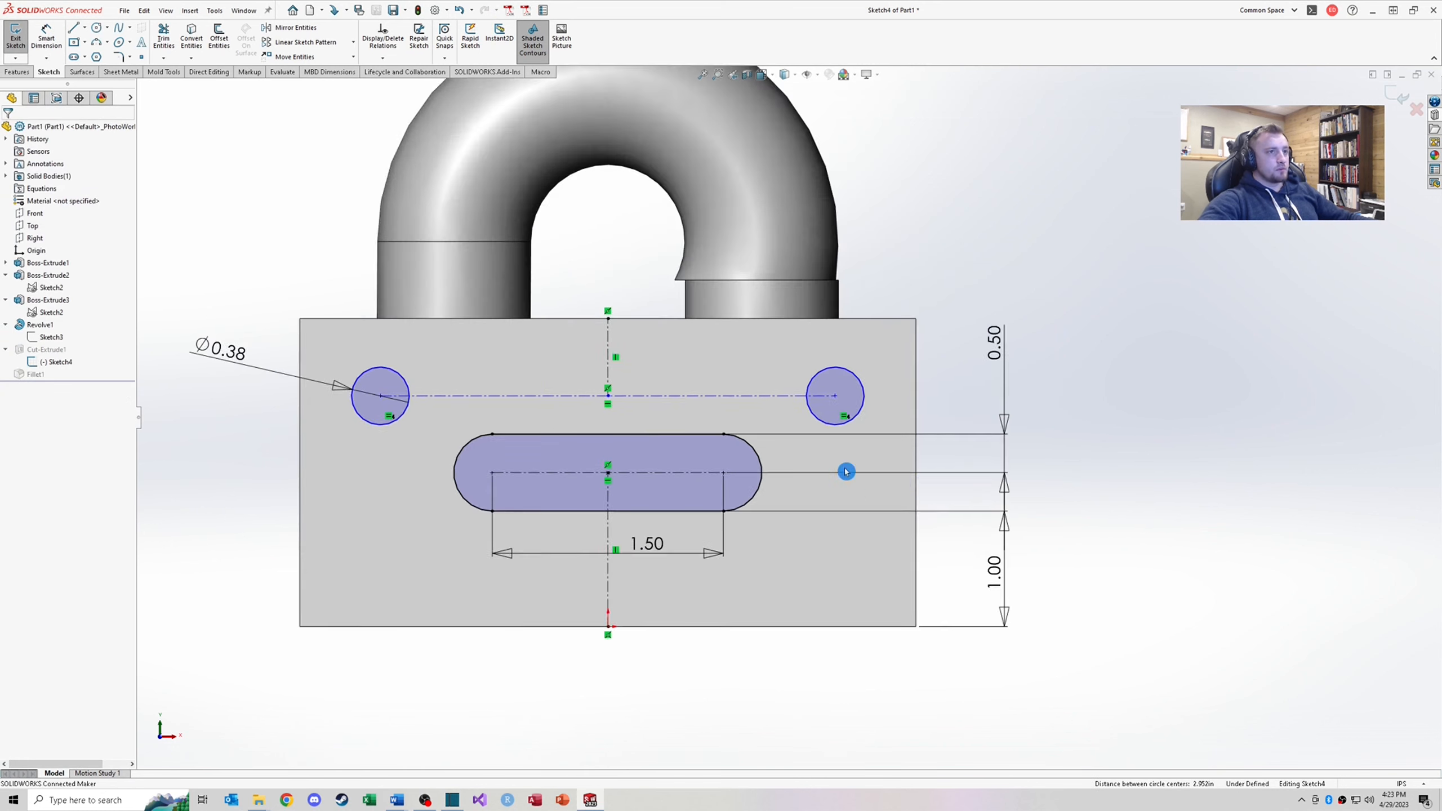
# Dimension the circles' construction line 0.50 in below the block's top edge
pyautogui.moveTo(1026, 560); pyautogui.dragTo(1018, 454, button='right')
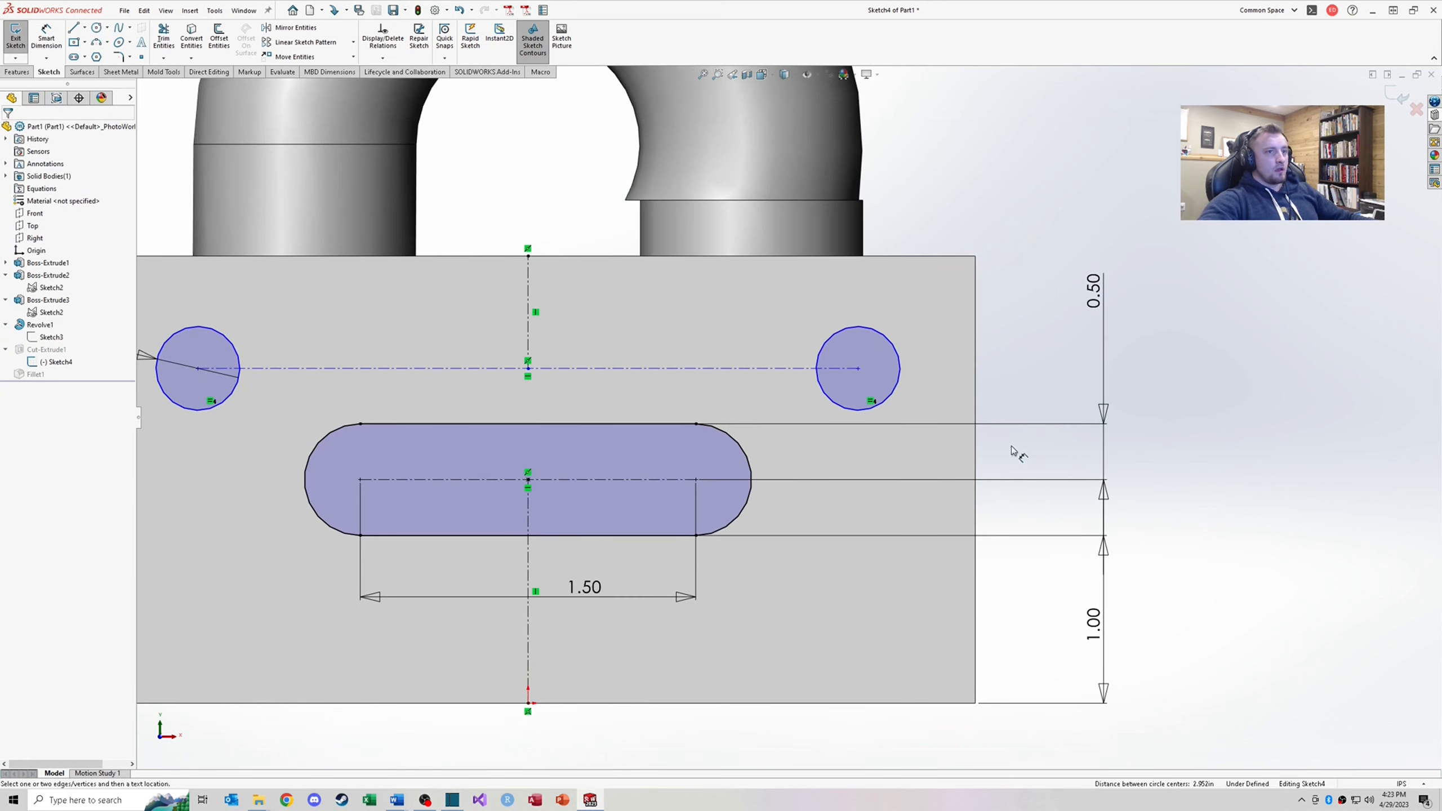
pyautogui.click(677, 368)
pyautogui.click(670, 256)
pyautogui.click(858, 368)
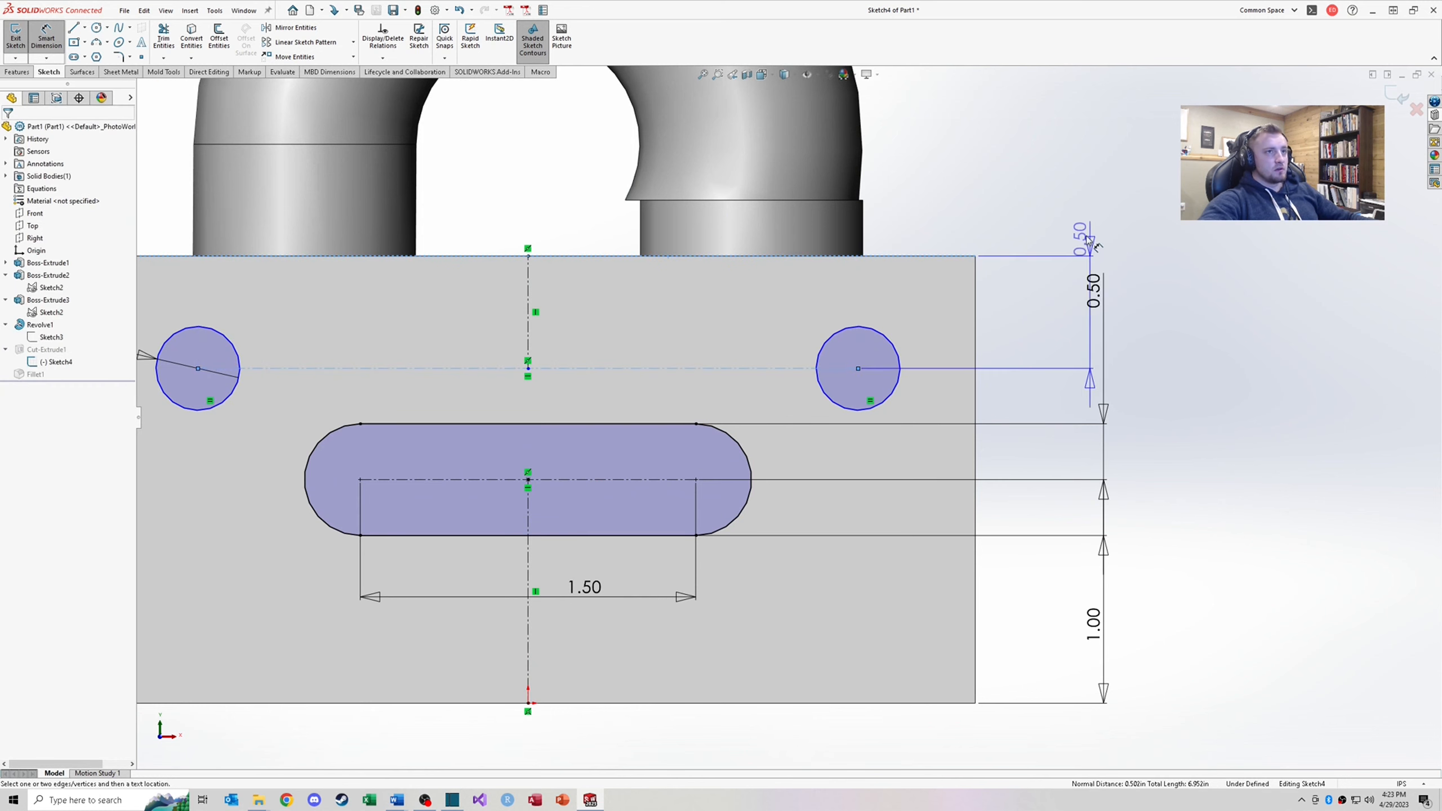
pyautogui.click(1056, 219)
# Set the distance between the two circle centres to 3 in and exit the sketch
pyautogui.scroll(3, 846, 302)
pyautogui.click(653, 389)
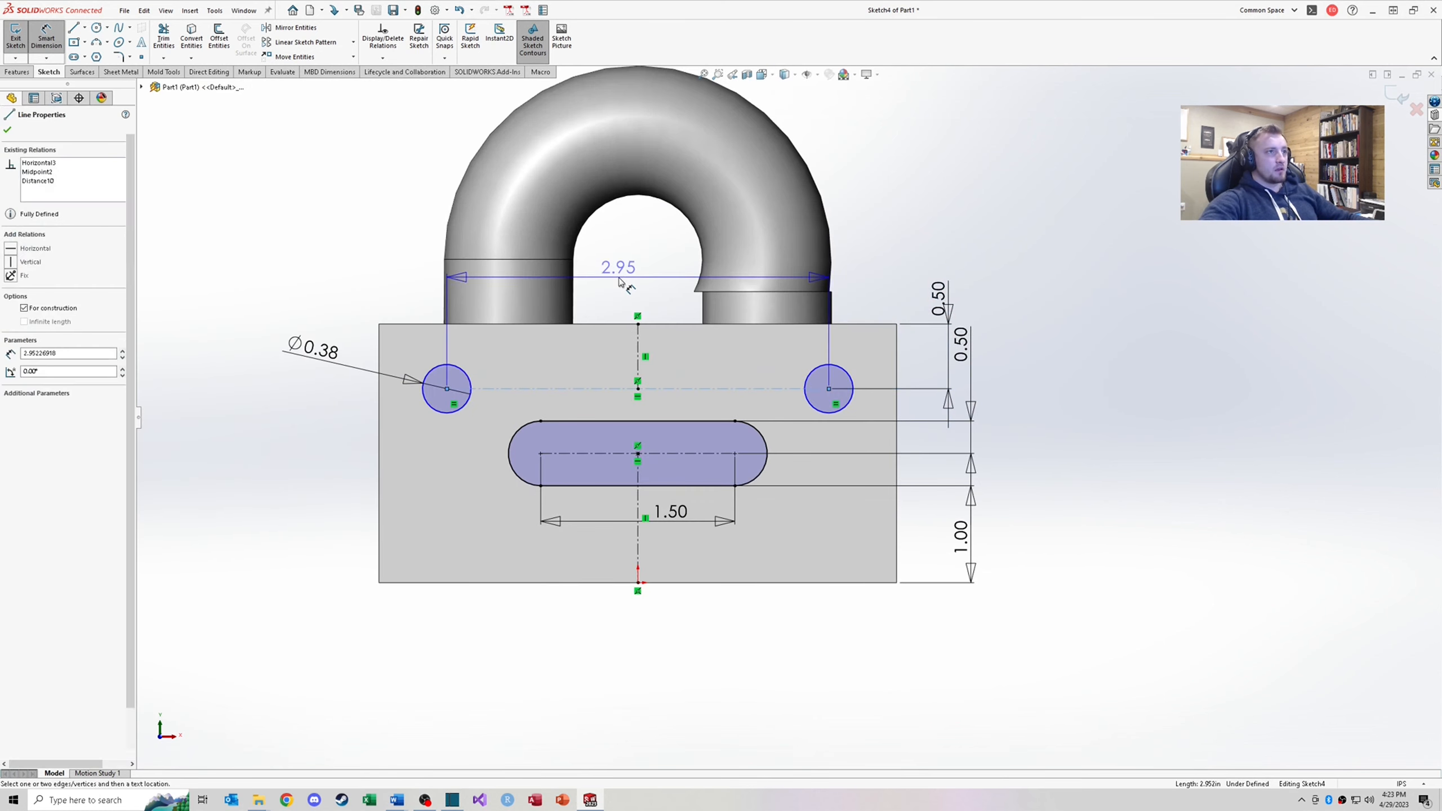
pyautogui.click(620, 281)
pyautogui.write('3')
pyautogui.press('Return')
pyautogui.press('Escape')
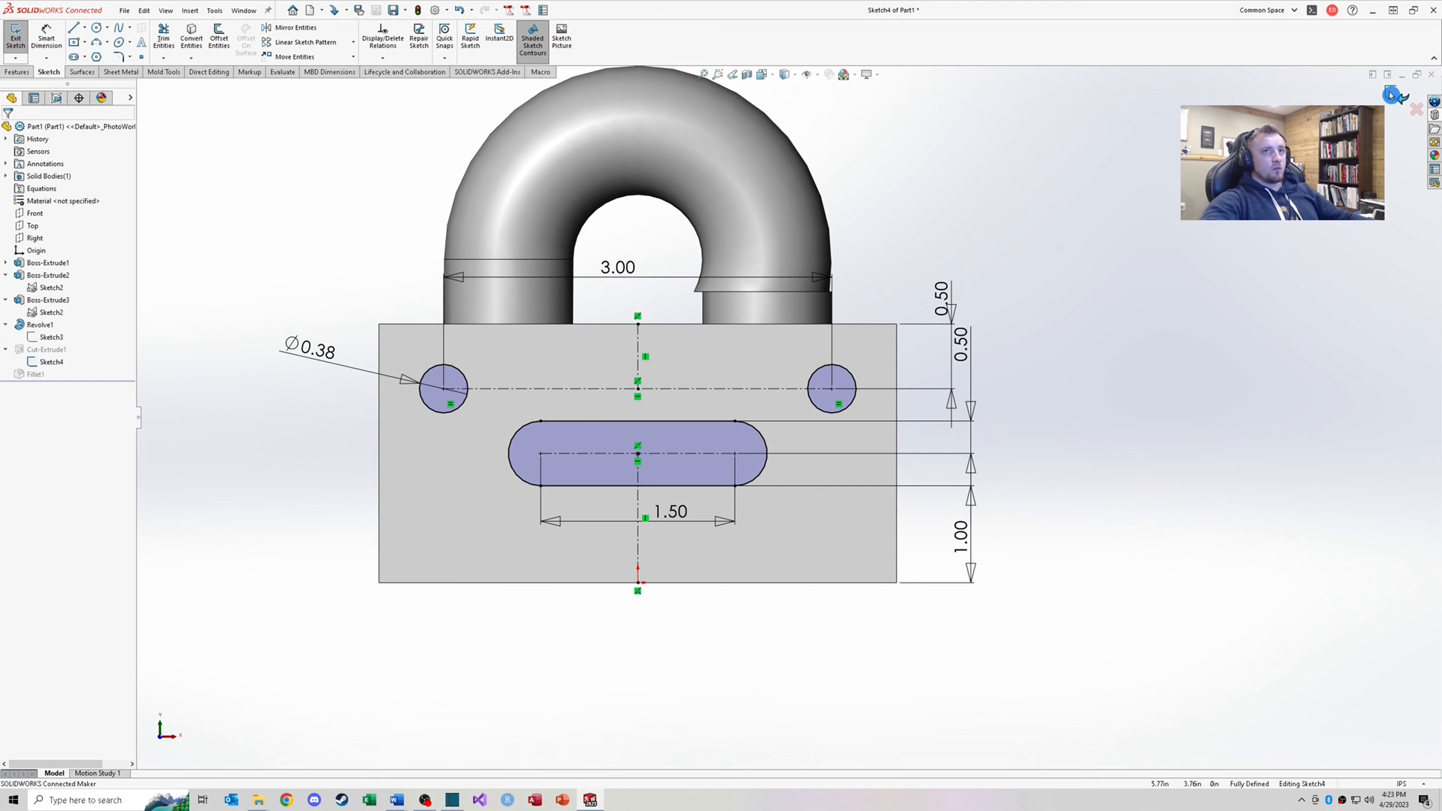
pyautogui.moveTo(956, 299); pyautogui.dragTo(782, 412, button='middle')
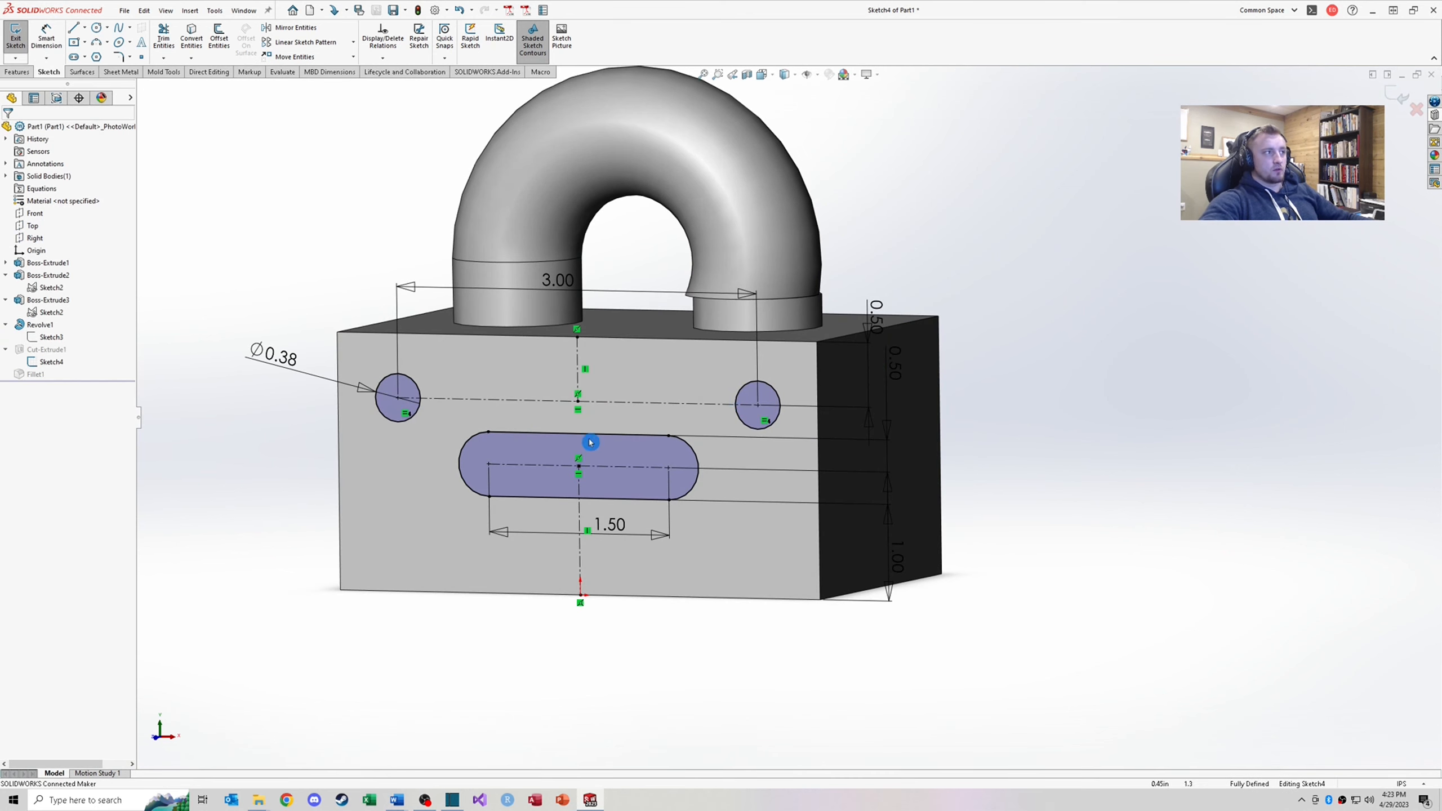
pyautogui.click(1398, 95)
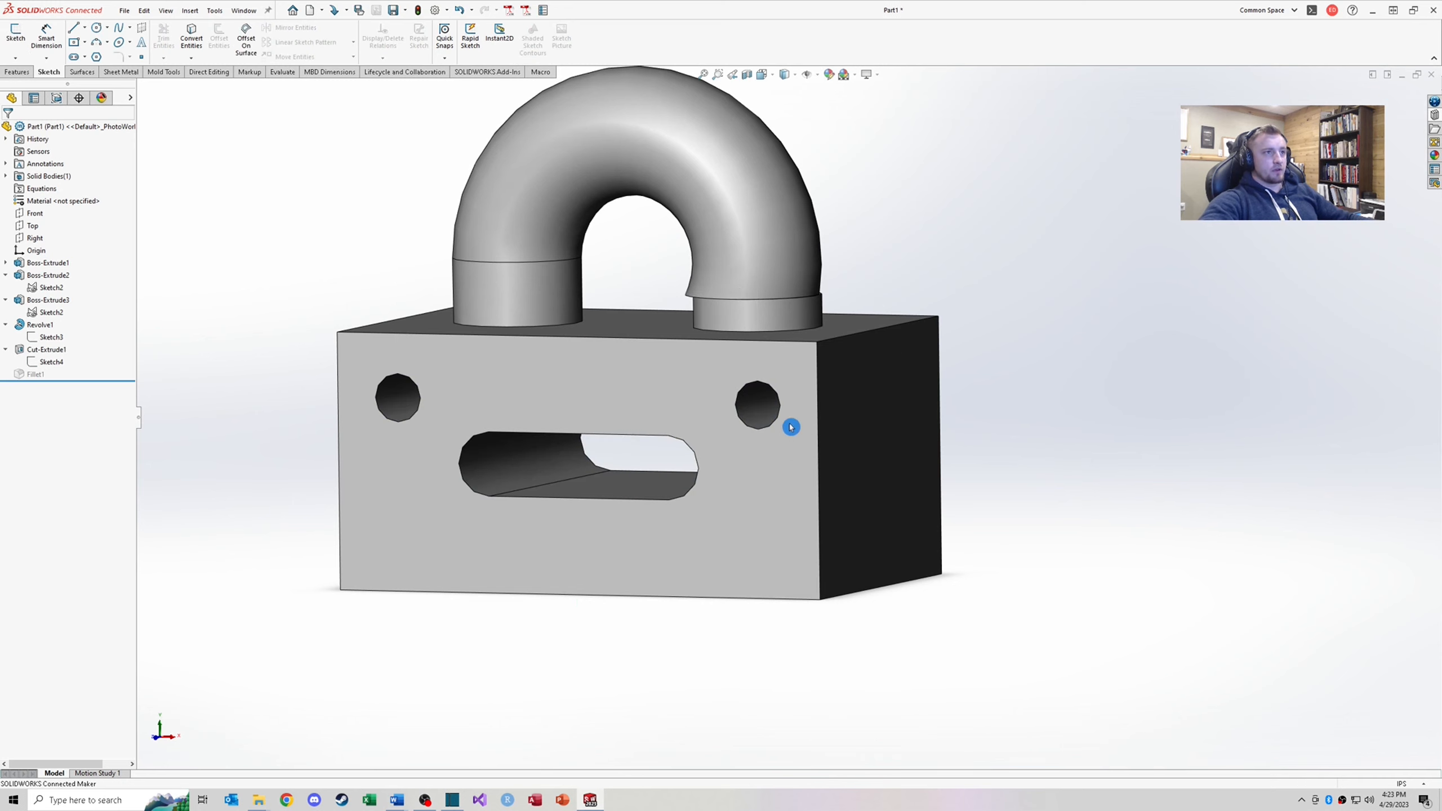
# Inspect the new holes and edit the slot cut so its selected contours contain only the slot region
pyautogui.scroll(3, 792, 427)
pyautogui.moveTo(728, 439)
pyautogui.mouseDown(button='middle')
pyautogui.moveTo(786, 412)
pyautogui.moveTo(745, 430)
pyautogui.mouseUp(button='middle')
pyautogui.scroll(-6, 787, 413)
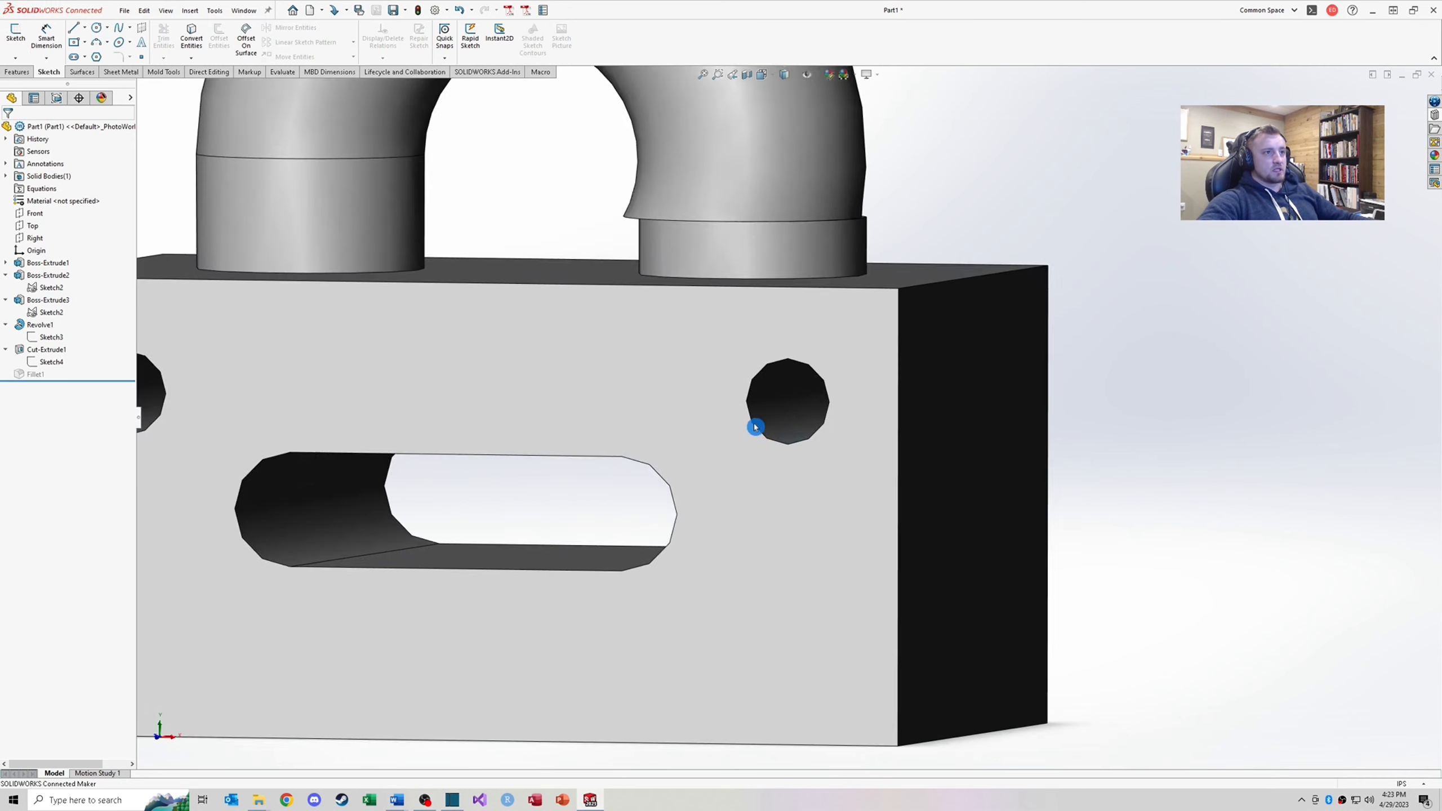
pyautogui.scroll(3, 755, 428)
pyautogui.scroll(3, 309, 441)
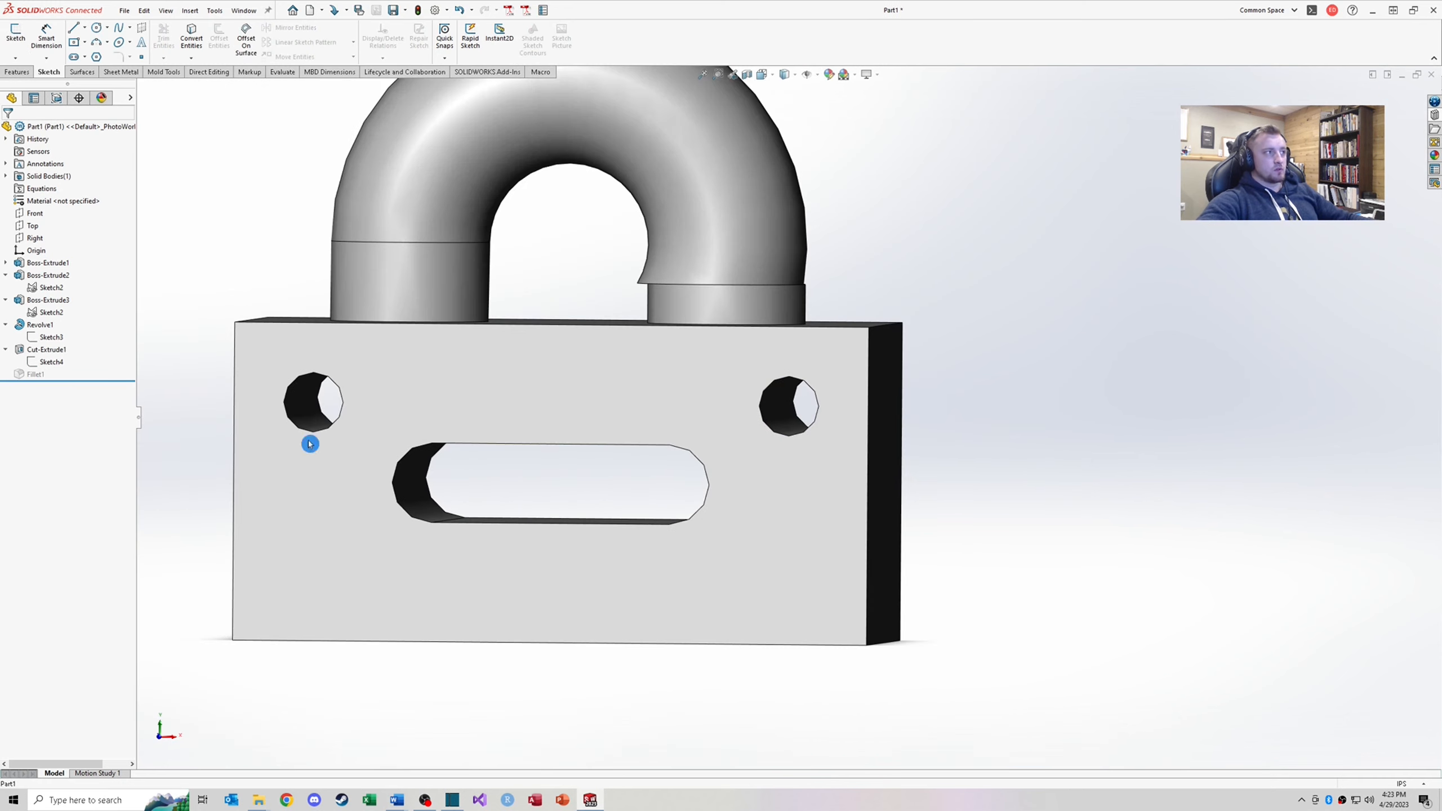
pyautogui.rightClick(49, 359)
pyautogui.click(64, 320)
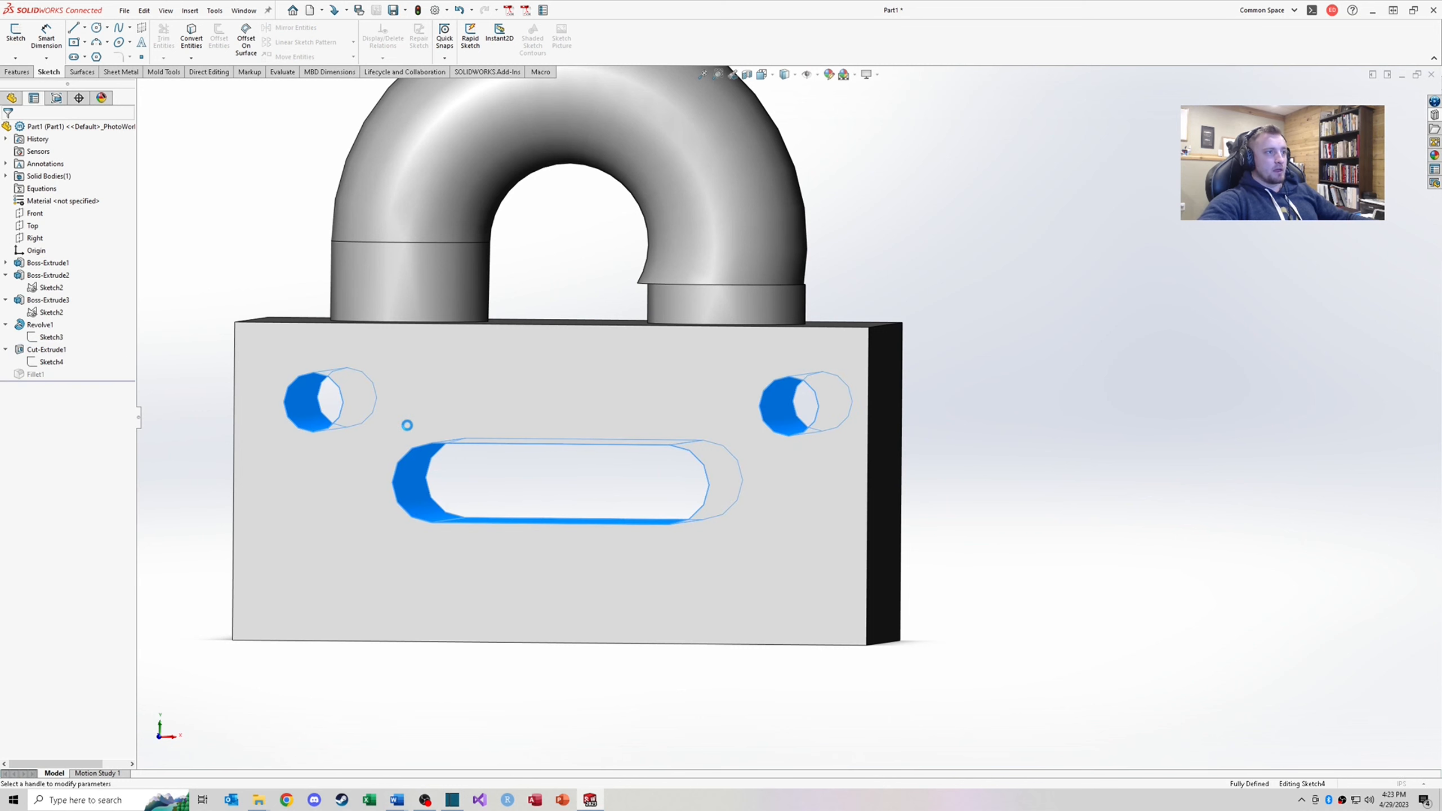
pyautogui.moveTo(509, 462); pyautogui.dragTo(429, 470, button='middle')
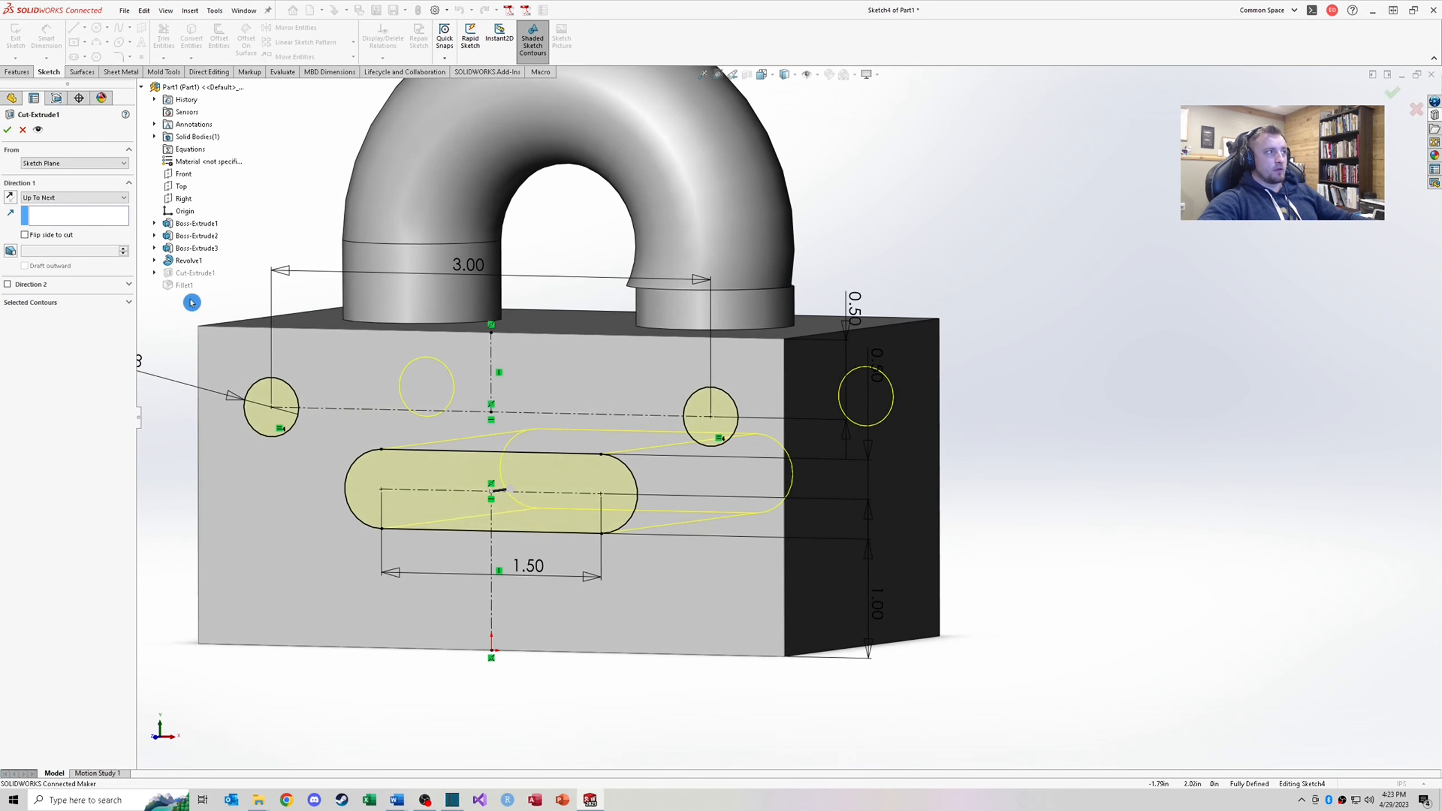
pyautogui.click(44, 302)
pyautogui.click(73, 321)
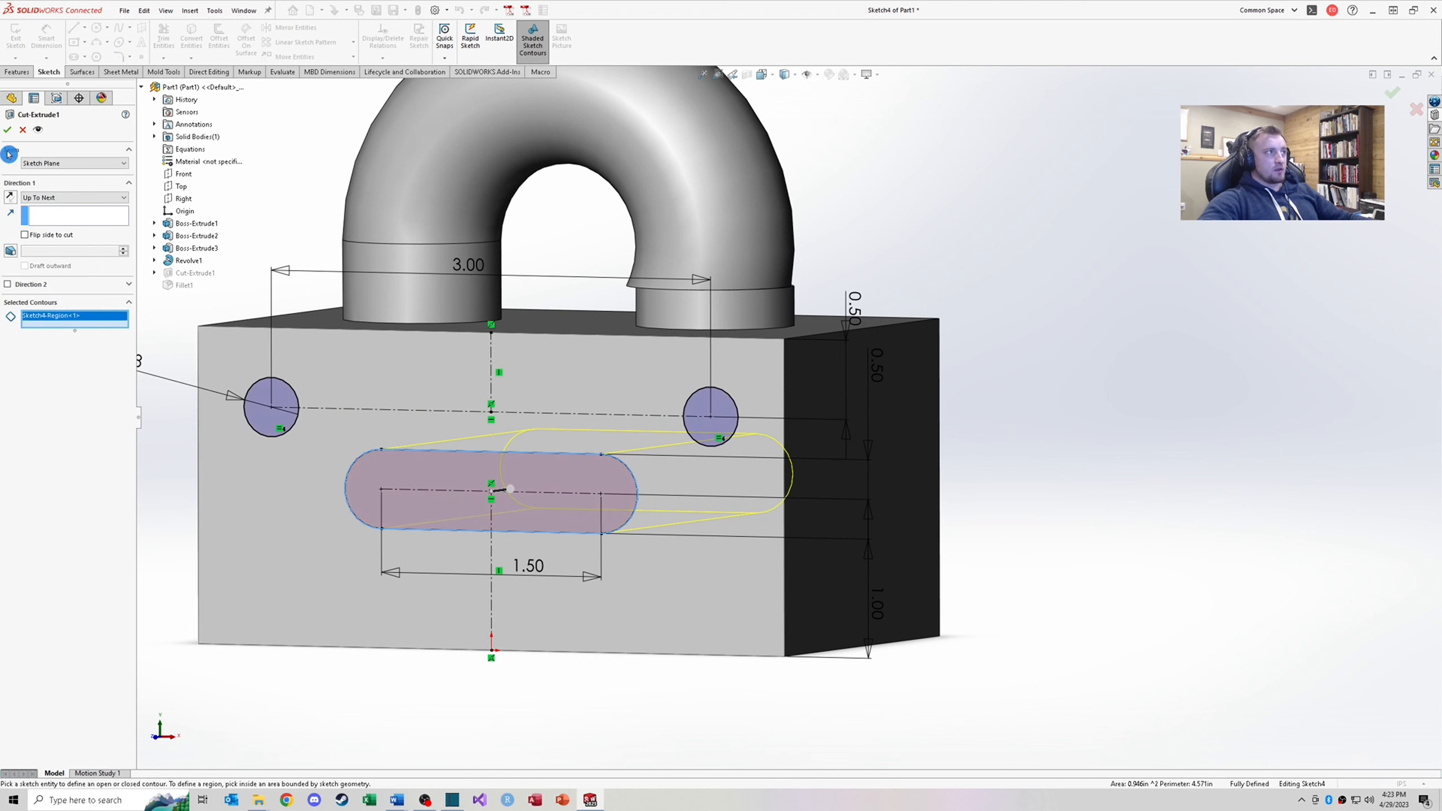
pyautogui.click(8, 130)
pyautogui.scroll(-3, 499, 490)
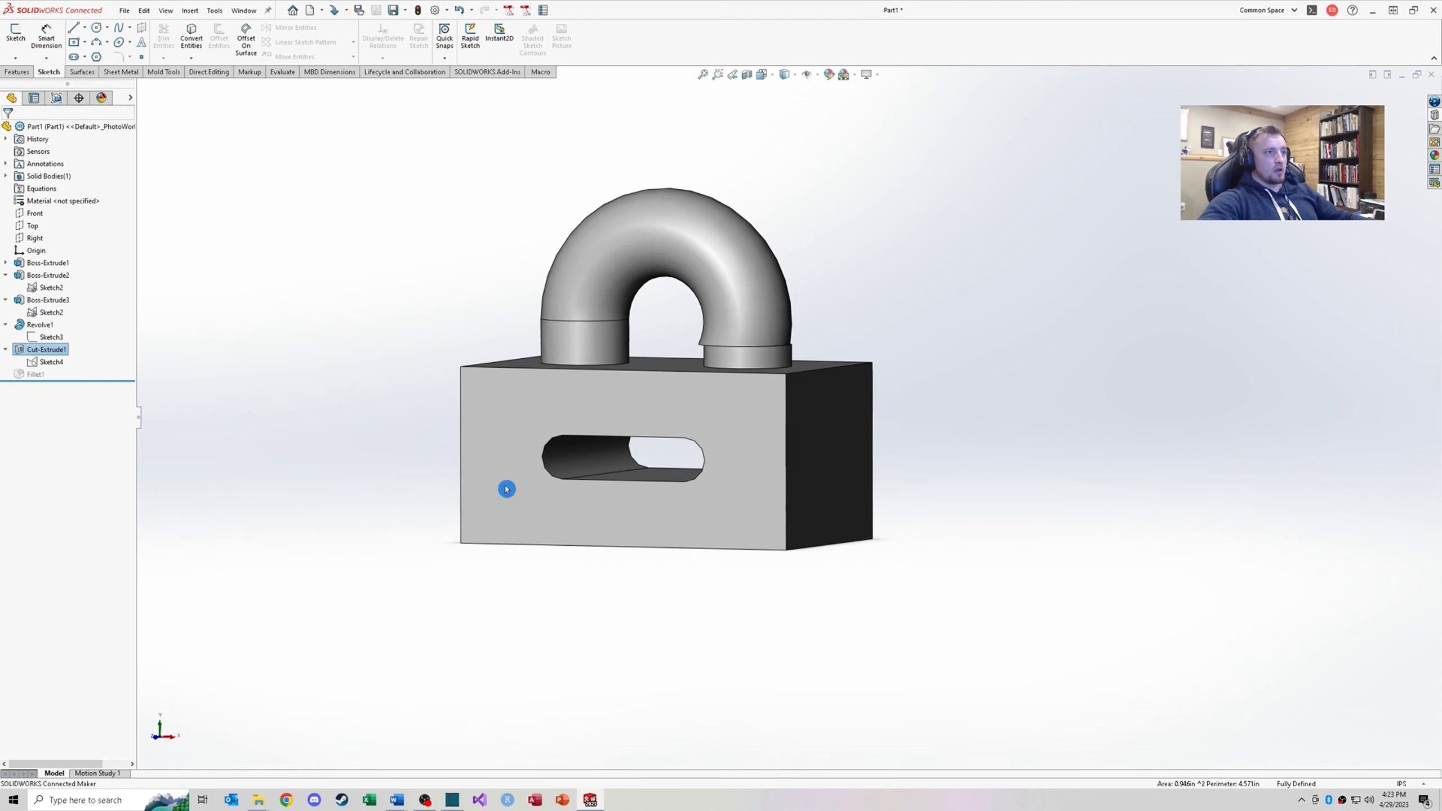
# Start an extruded cut from the slot cut's sketch and limit its selected contours to the two circle regions
pyautogui.click(53, 362)
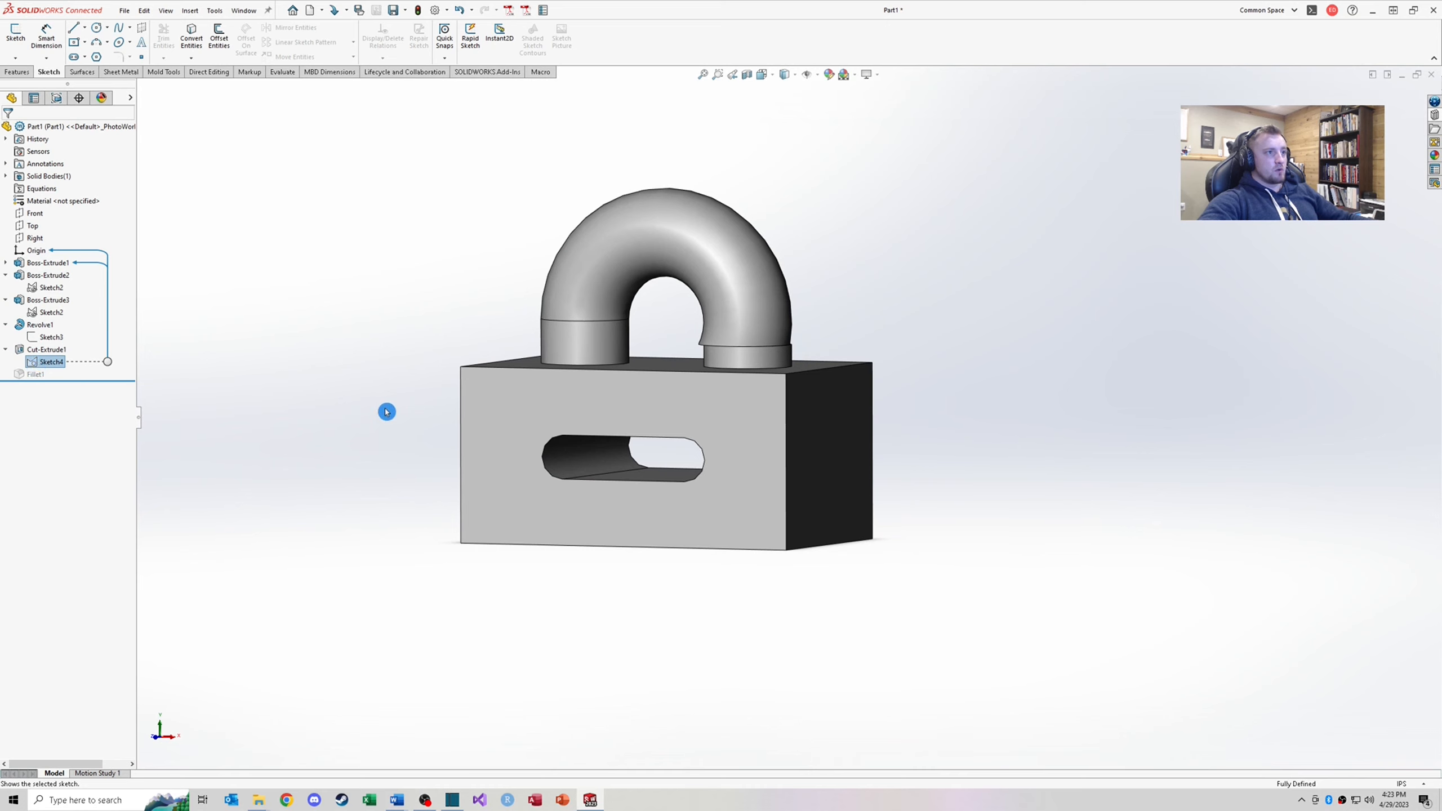
pyautogui.click(402, 410)
pyautogui.click(59, 364)
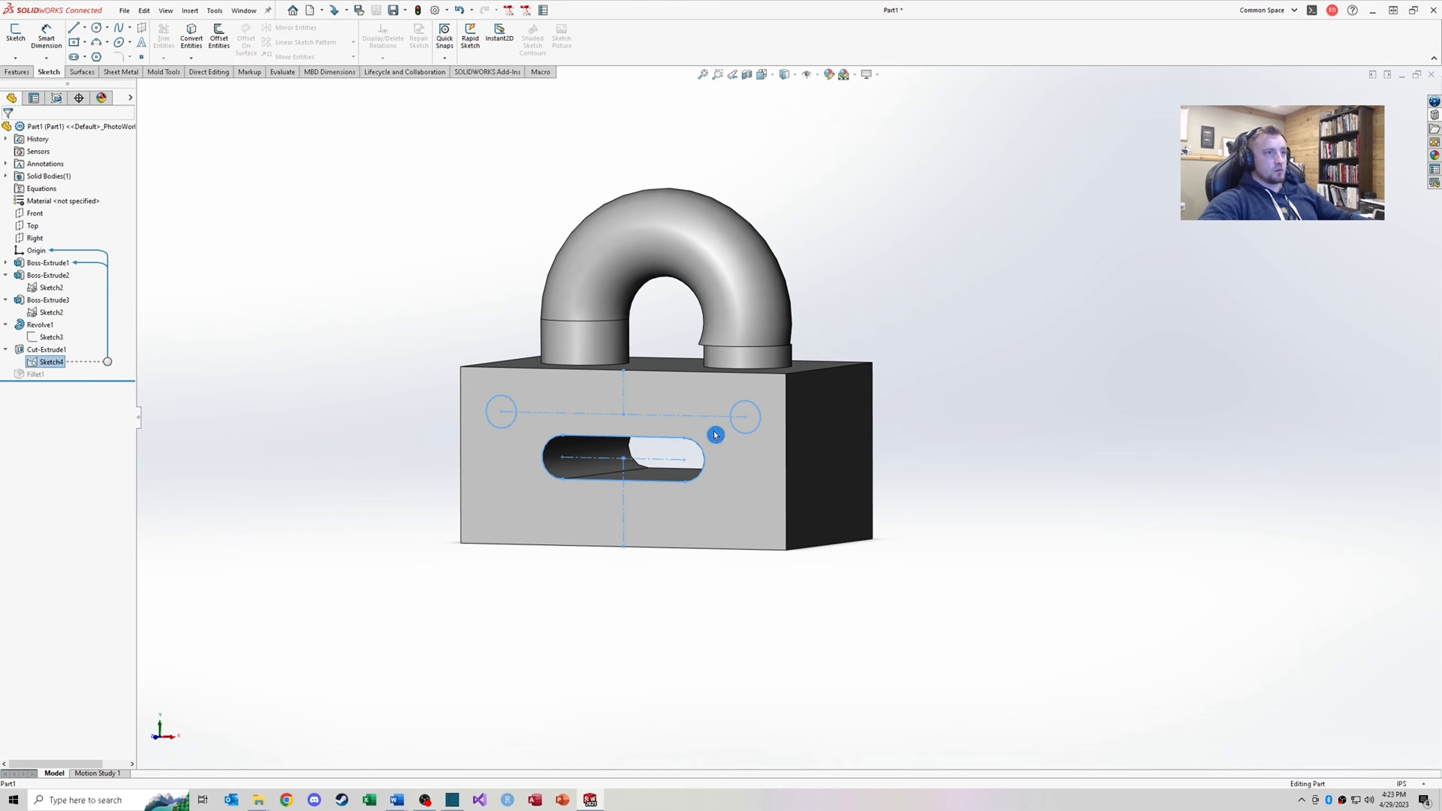
pyautogui.click(16, 72)
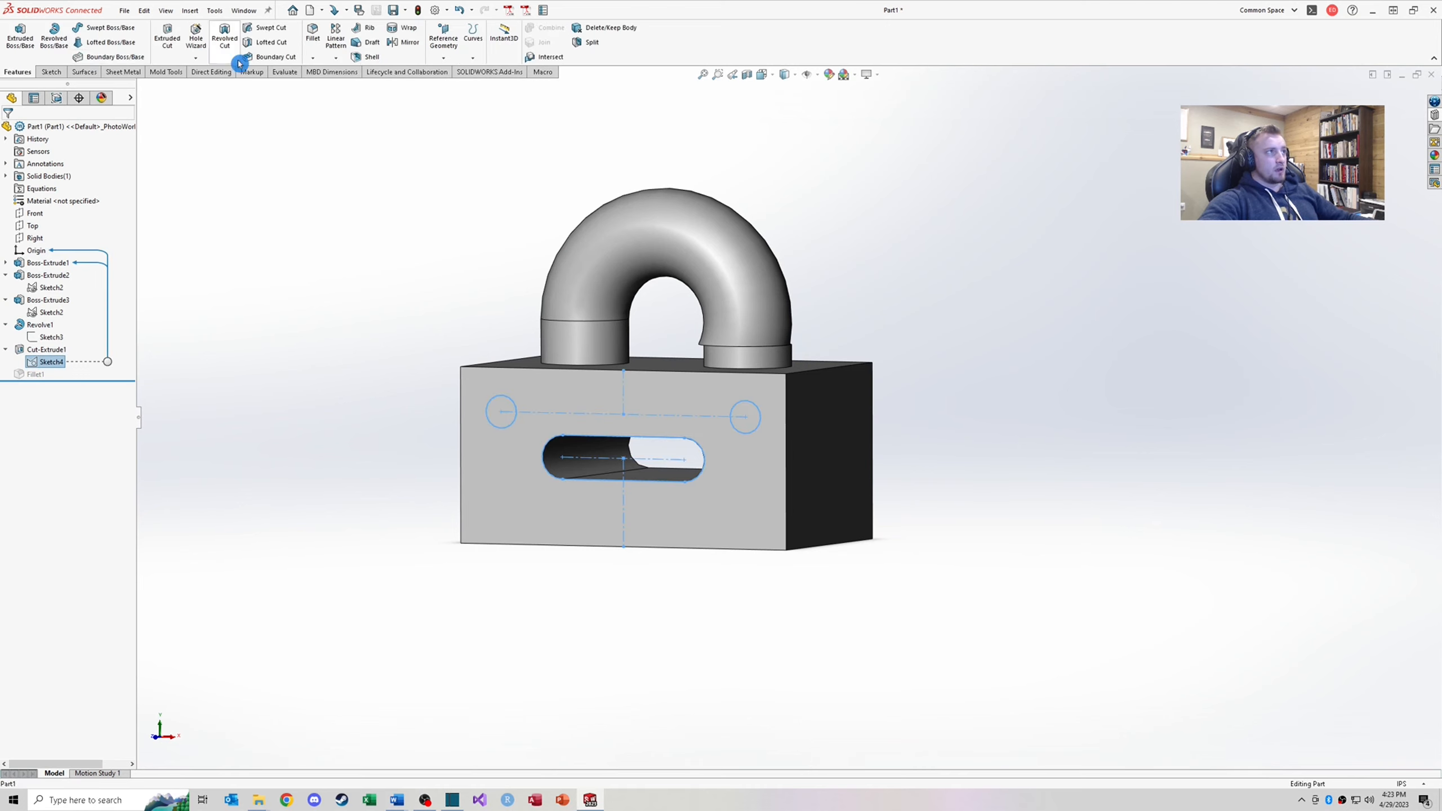
pyautogui.click(163, 40)
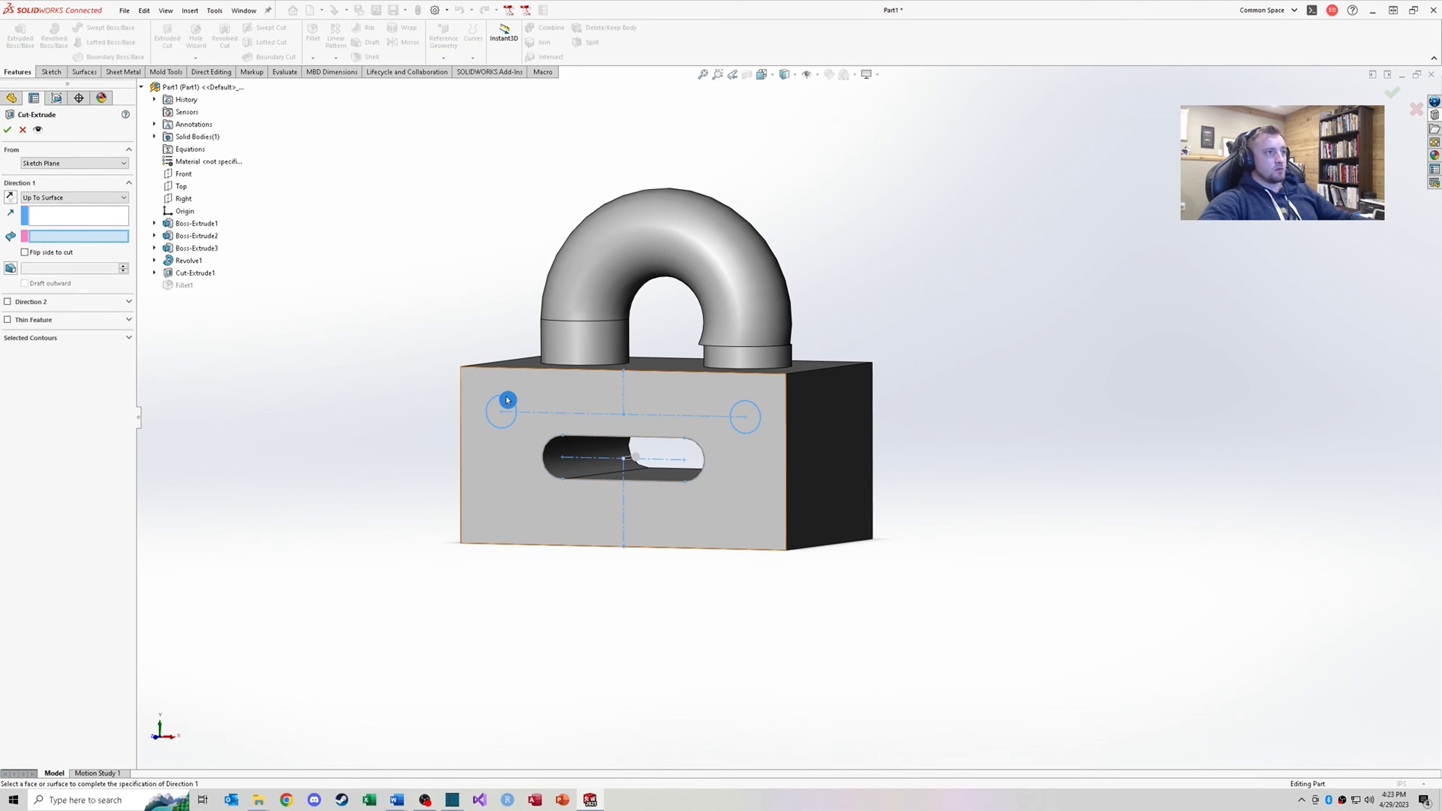
pyautogui.click(63, 337)
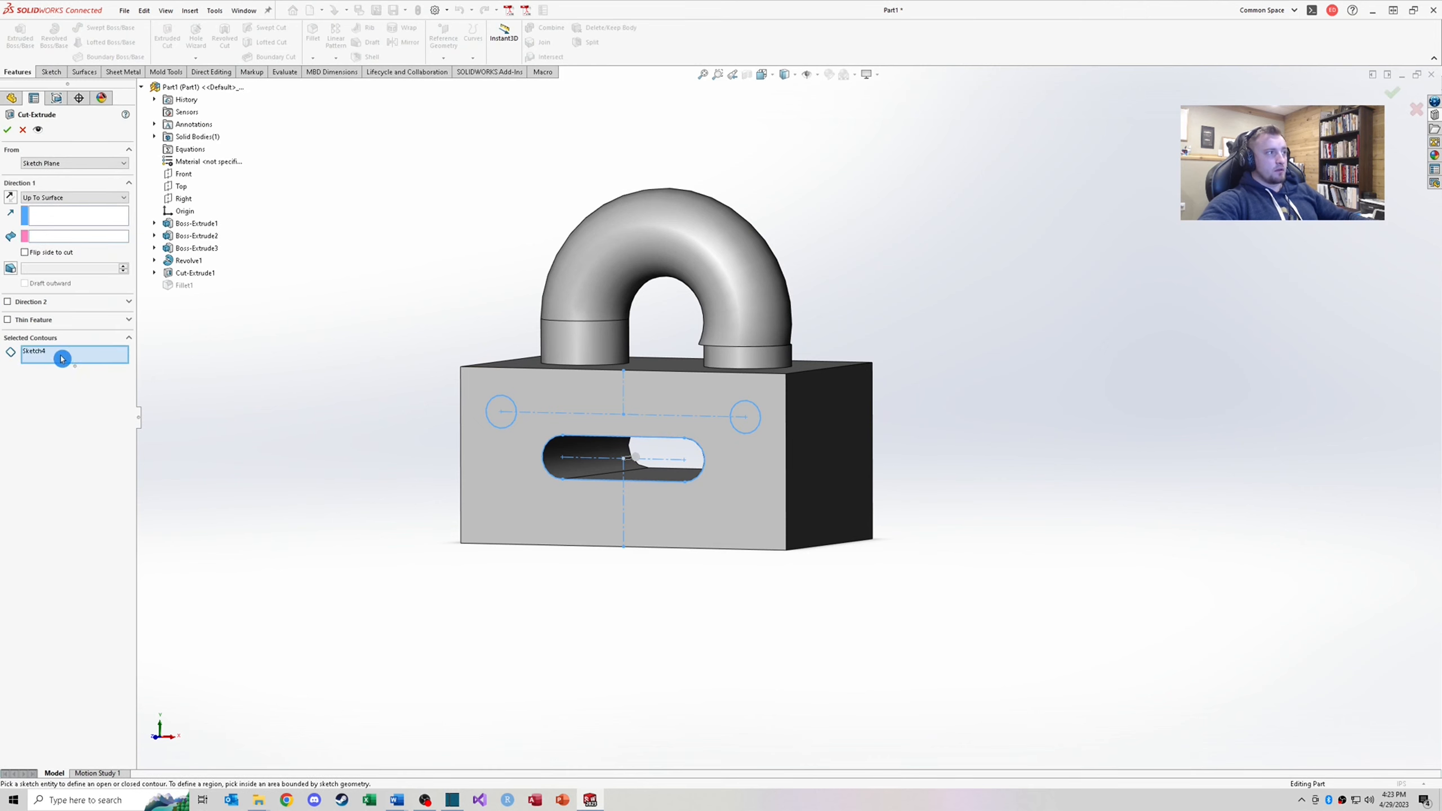
pyautogui.click(64, 355)
pyautogui.click(502, 415)
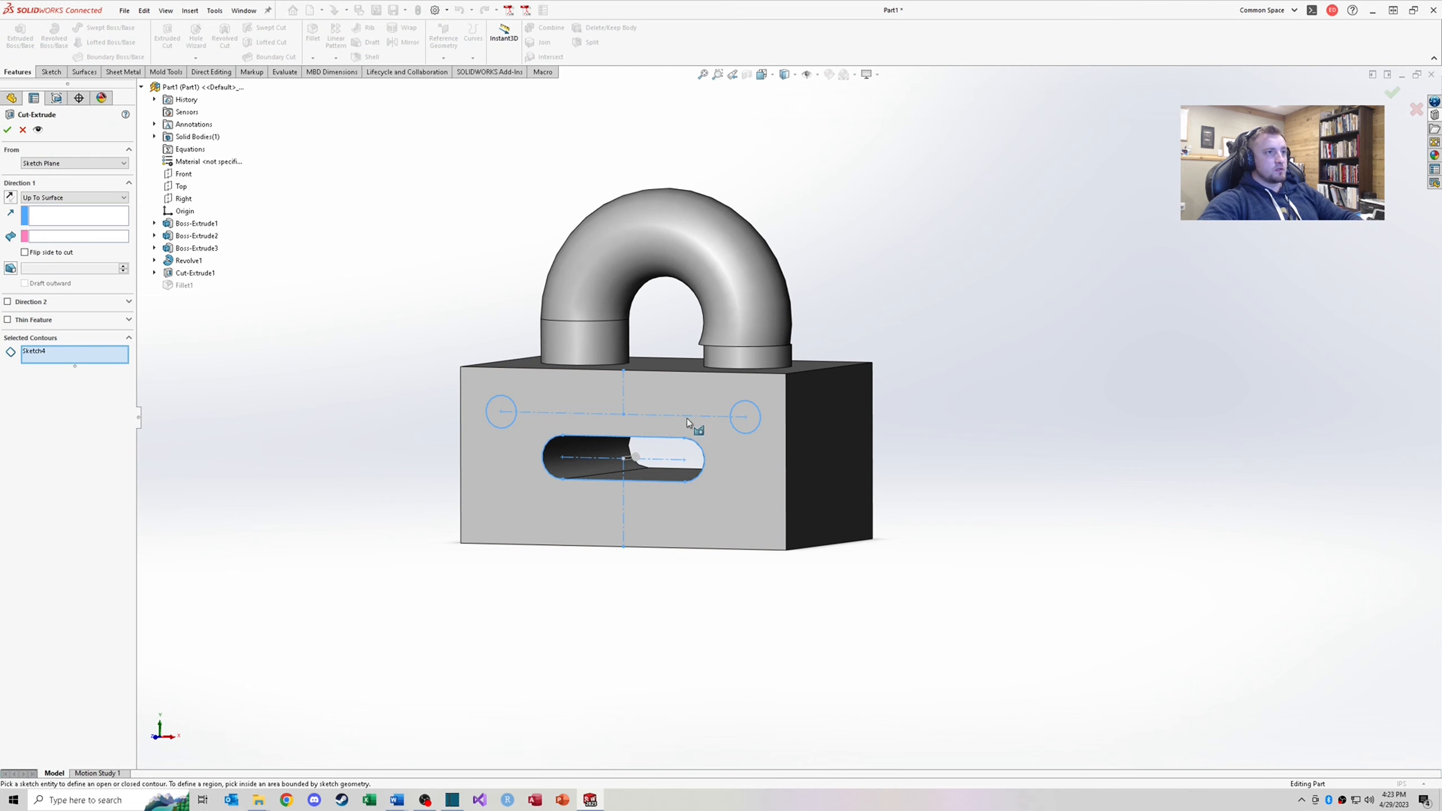
pyautogui.click(502, 411)
pyautogui.click(746, 417)
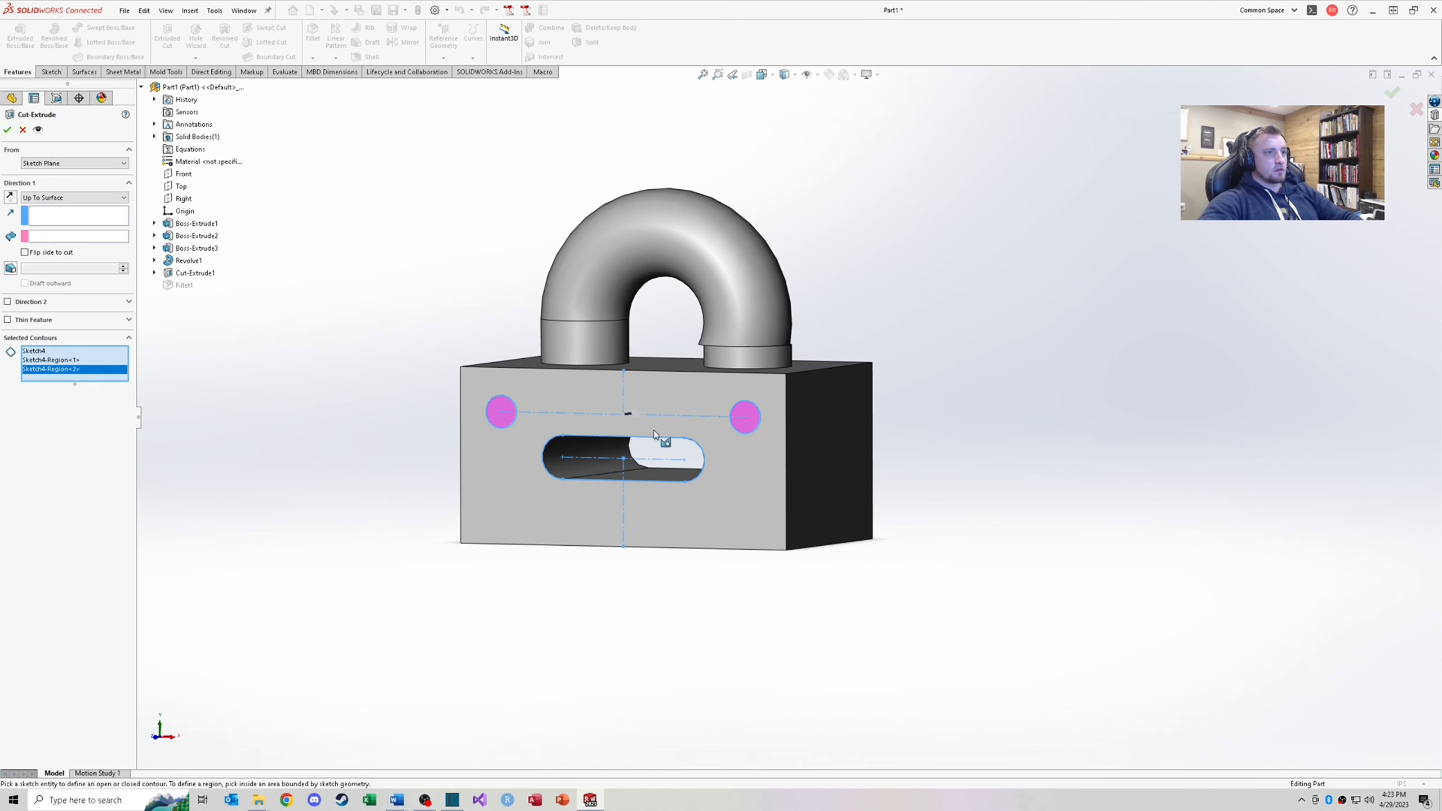
pyautogui.click(56, 351)
pyautogui.press('Delete')
# Set the two-hole cut to a Blind depth of 1 in and finish it
pyautogui.click(73, 197)
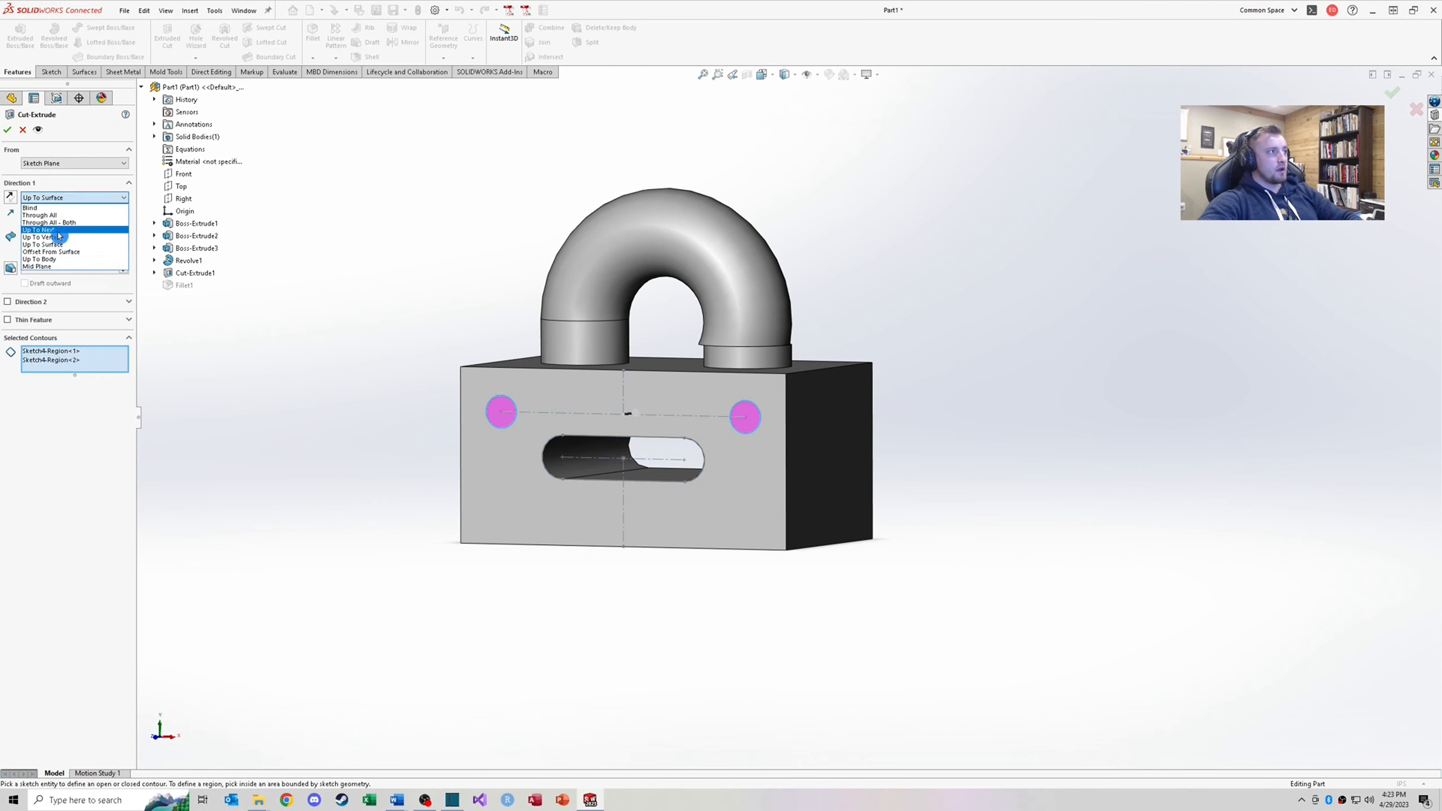
pyautogui.click(51, 210)
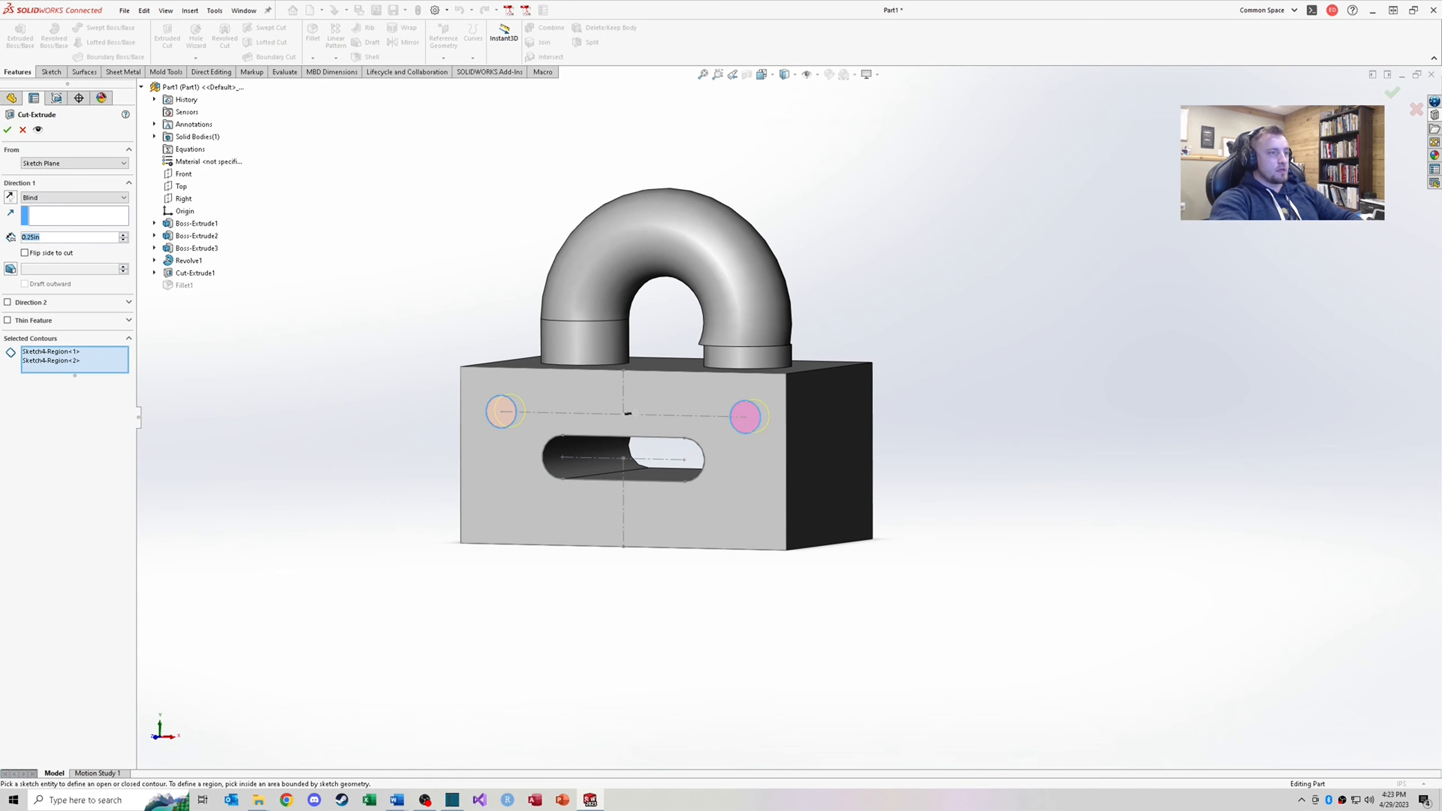
pyautogui.write('1')
pyautogui.press('Return')
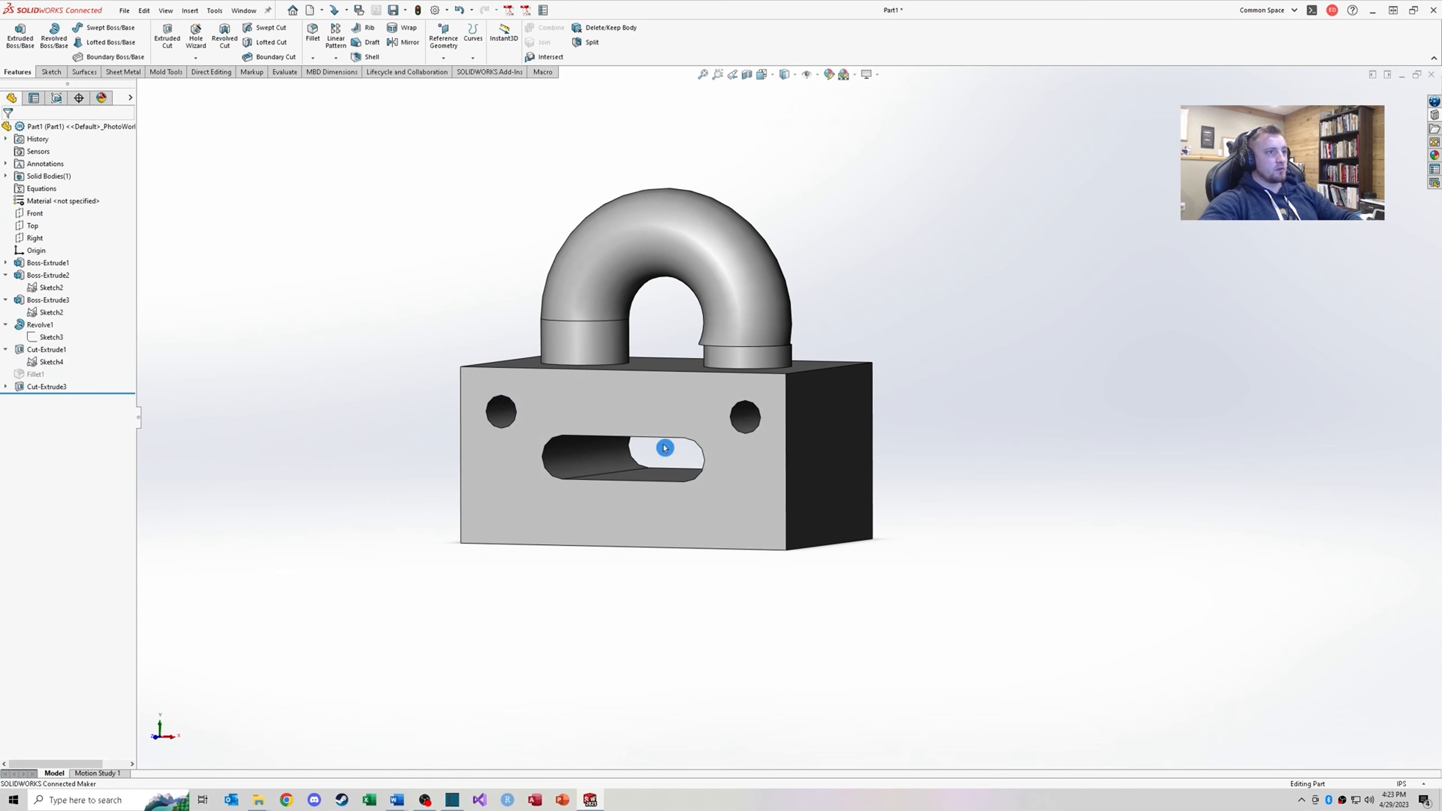
# Inspect the two new holes in the block's front face and expand their cut feature to see its source sketch
pyautogui.scroll(2, 663, 447)
pyautogui.moveTo(619, 445); pyautogui.dragTo(673, 432, button='middle')
pyautogui.scroll(-6, 755, 434)
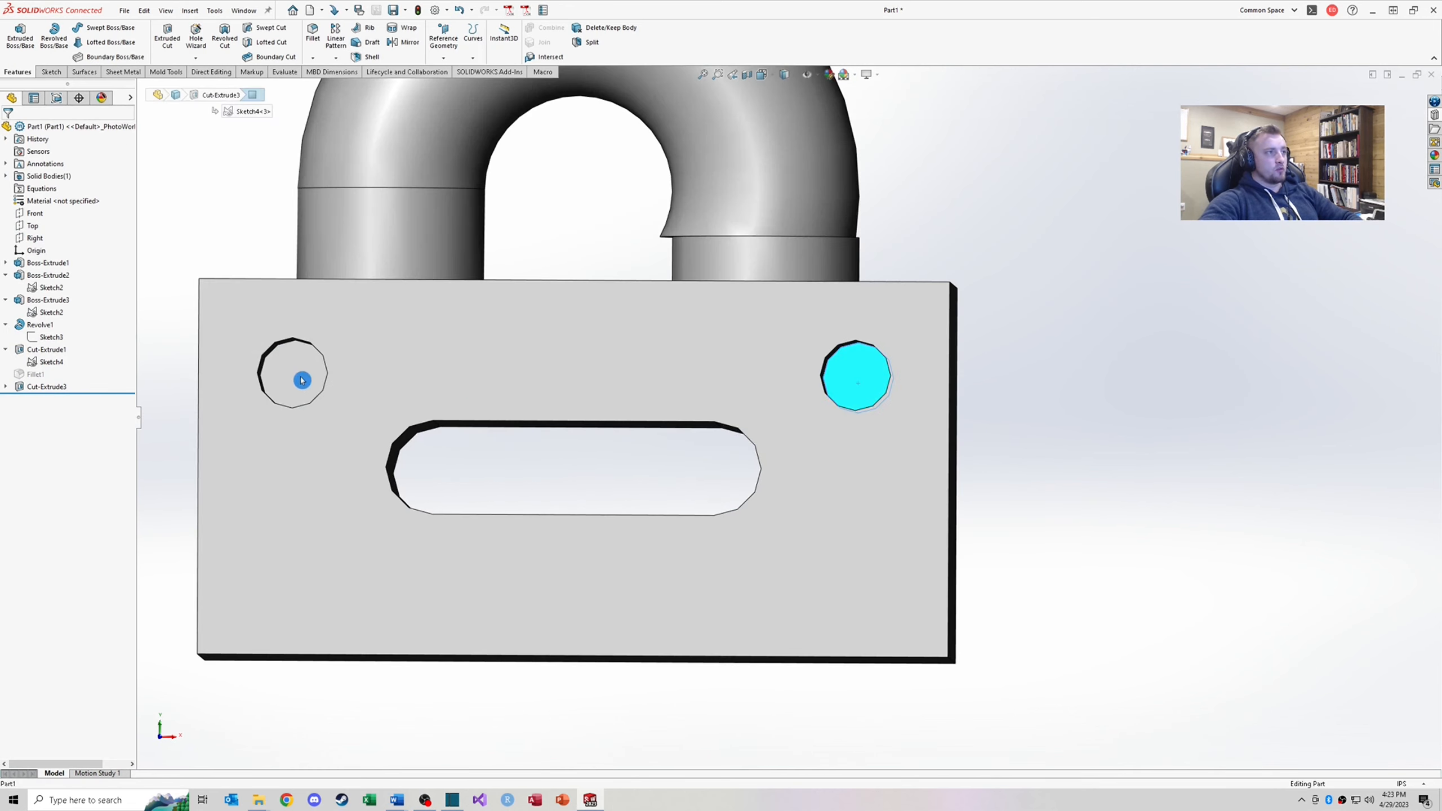
pyautogui.moveTo(534, 499); pyautogui.dragTo(473, 497, button='middle')
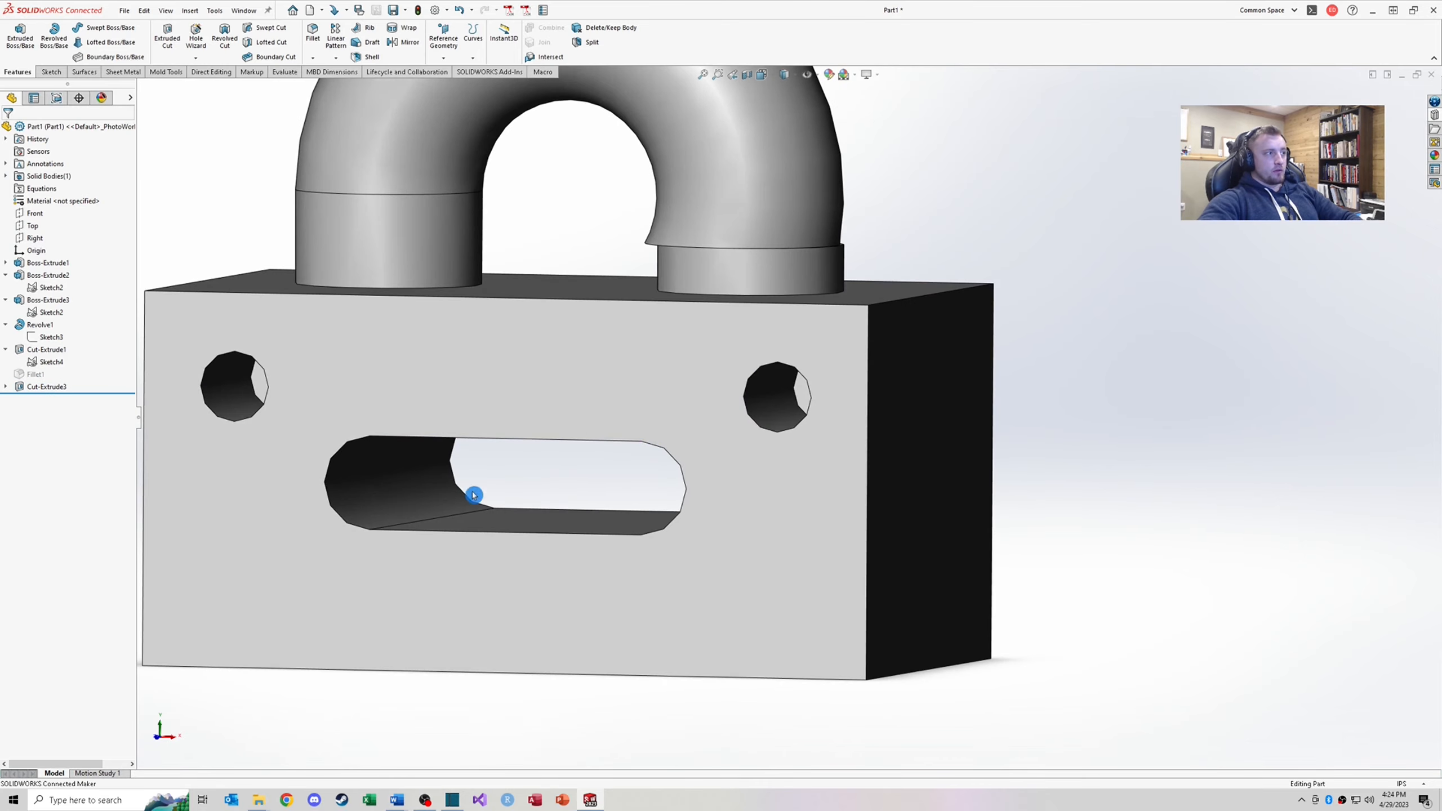
pyautogui.scroll(4, 594, 467)
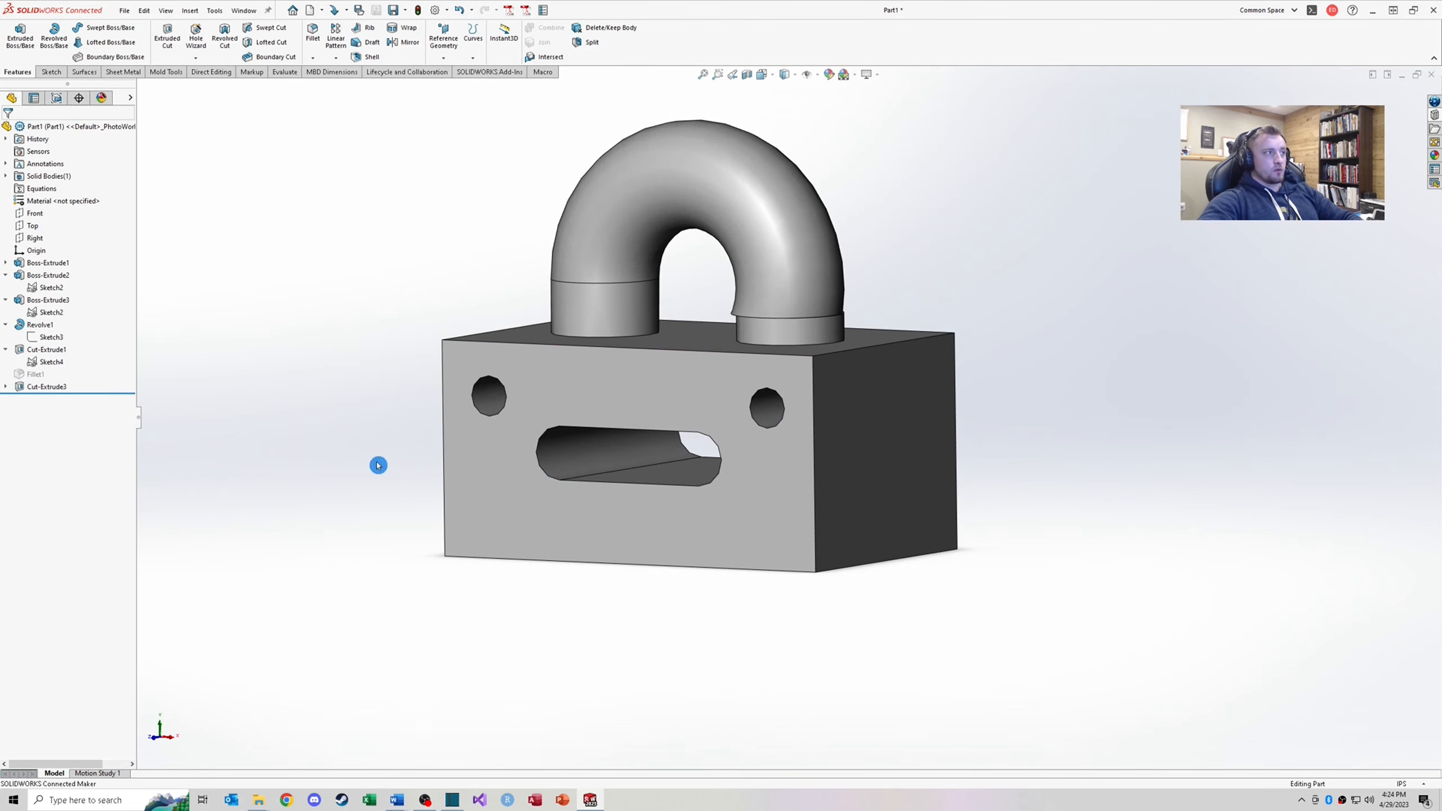
pyautogui.click(6, 386)
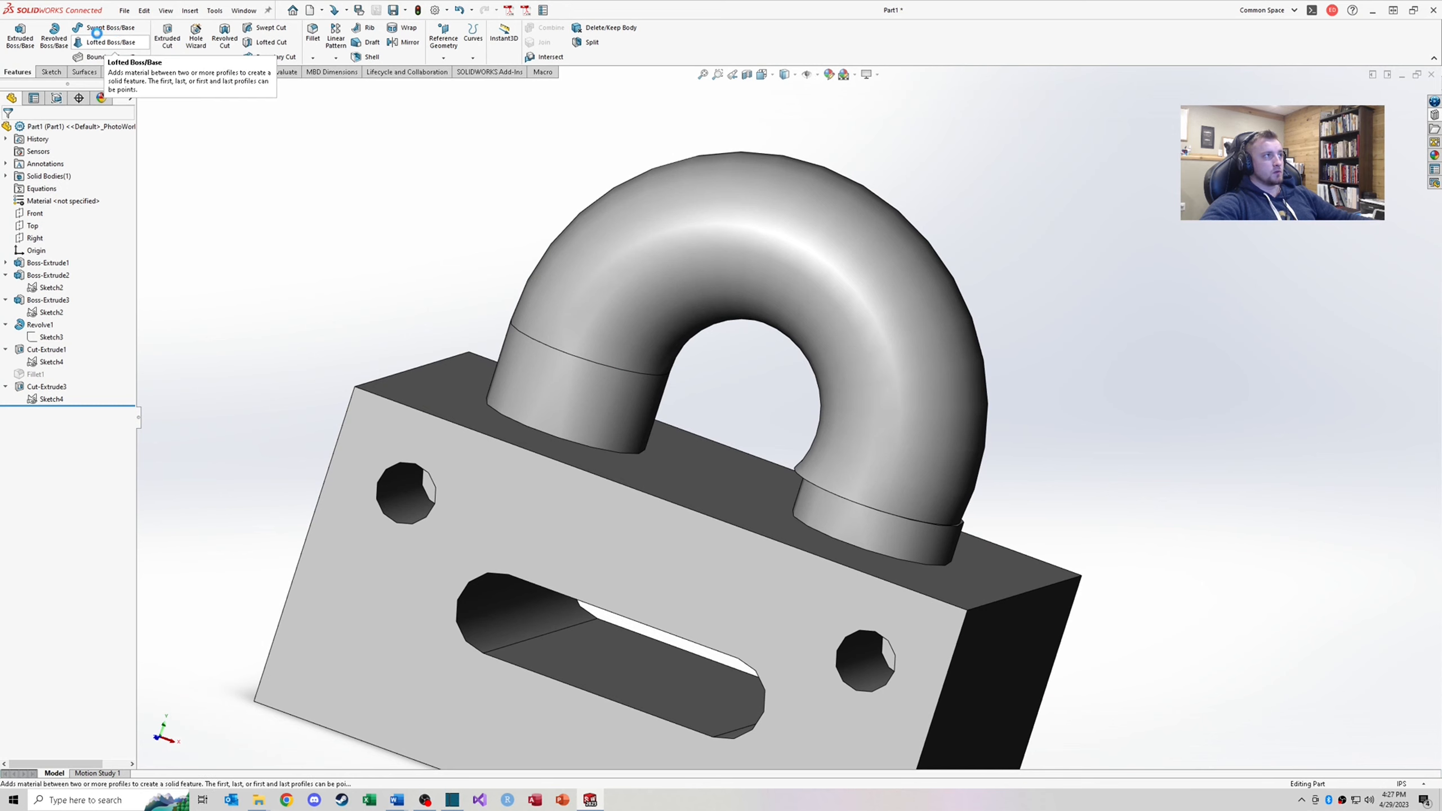
# Examine the joints between the revolved arch and the two cylinders from several angles
pyautogui.moveTo(614, 305); pyautogui.dragTo(852, 420, button='middle')
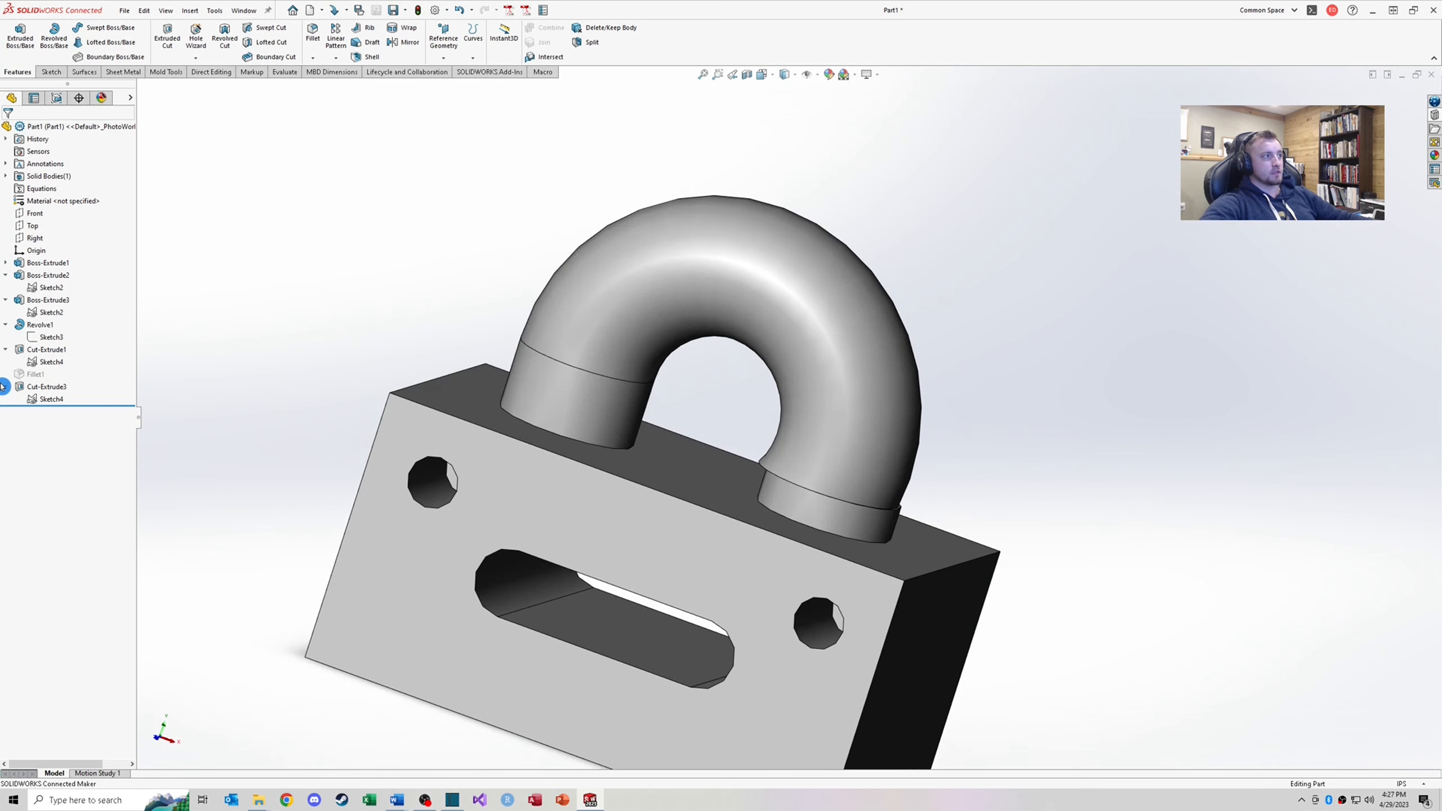
pyautogui.moveTo(753, 451)
pyautogui.mouseDown(button='middle')
pyautogui.moveTo(831, 477)
pyautogui.moveTo(729, 375)
pyautogui.mouseUp(button='middle')
pyautogui.scroll(-5, 778, 452)
pyautogui.moveTo(769, 434); pyautogui.dragTo(392, 245, button='middle')
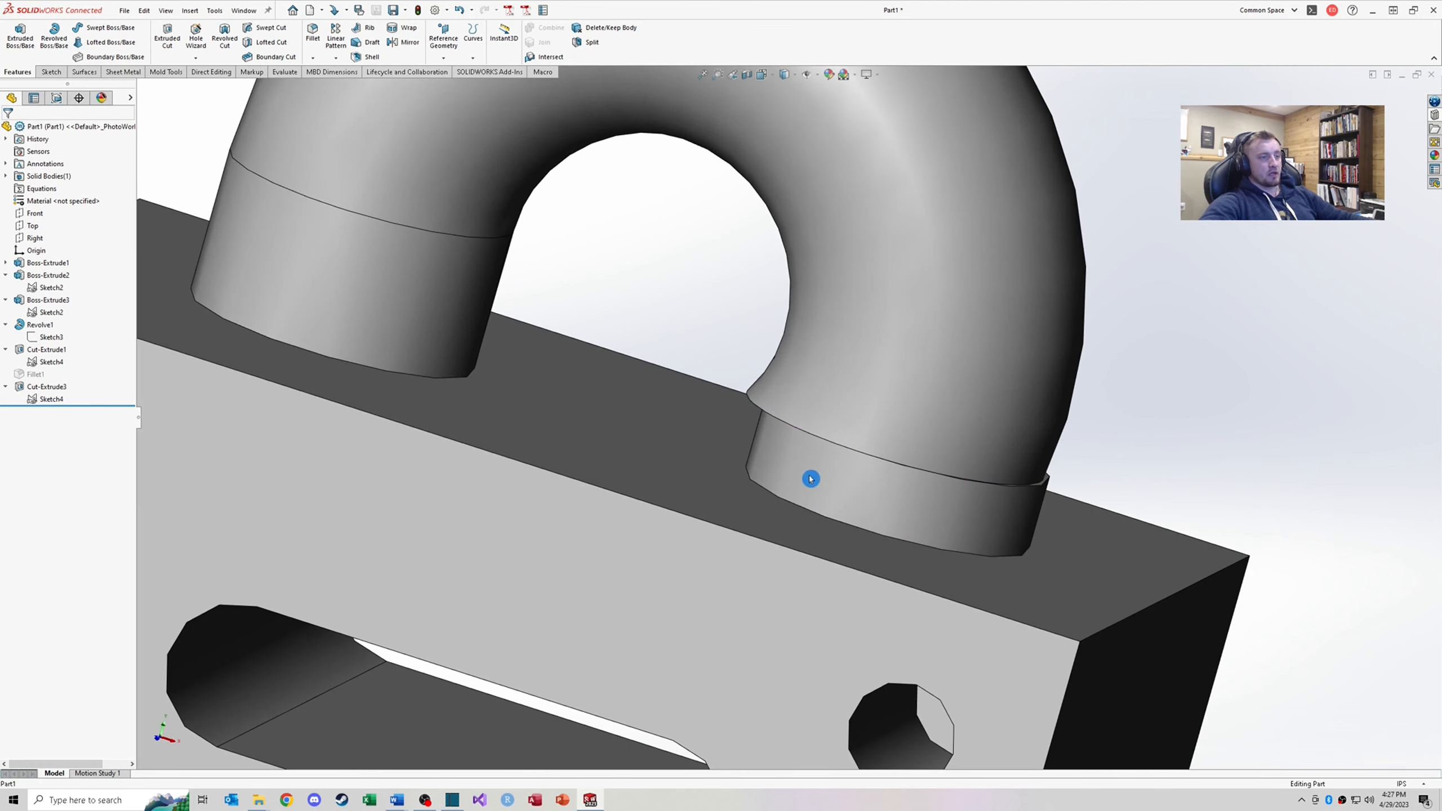
pyautogui.scroll(6, 810, 479)
pyautogui.scroll(-5, 573, 335)
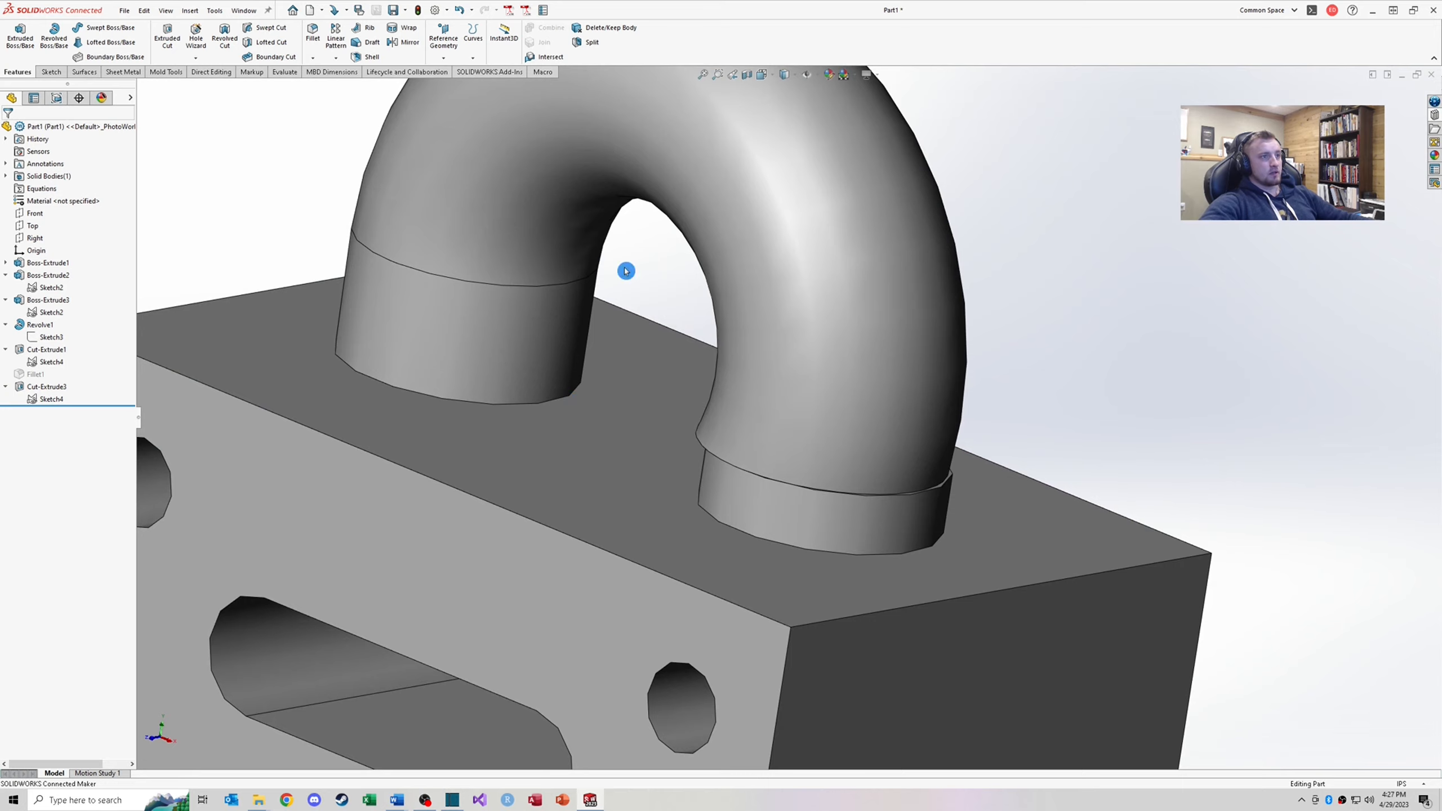
pyautogui.scroll(3, 693, 390)
pyautogui.moveTo(693, 390); pyautogui.dragTo(703, 353, button='middle')
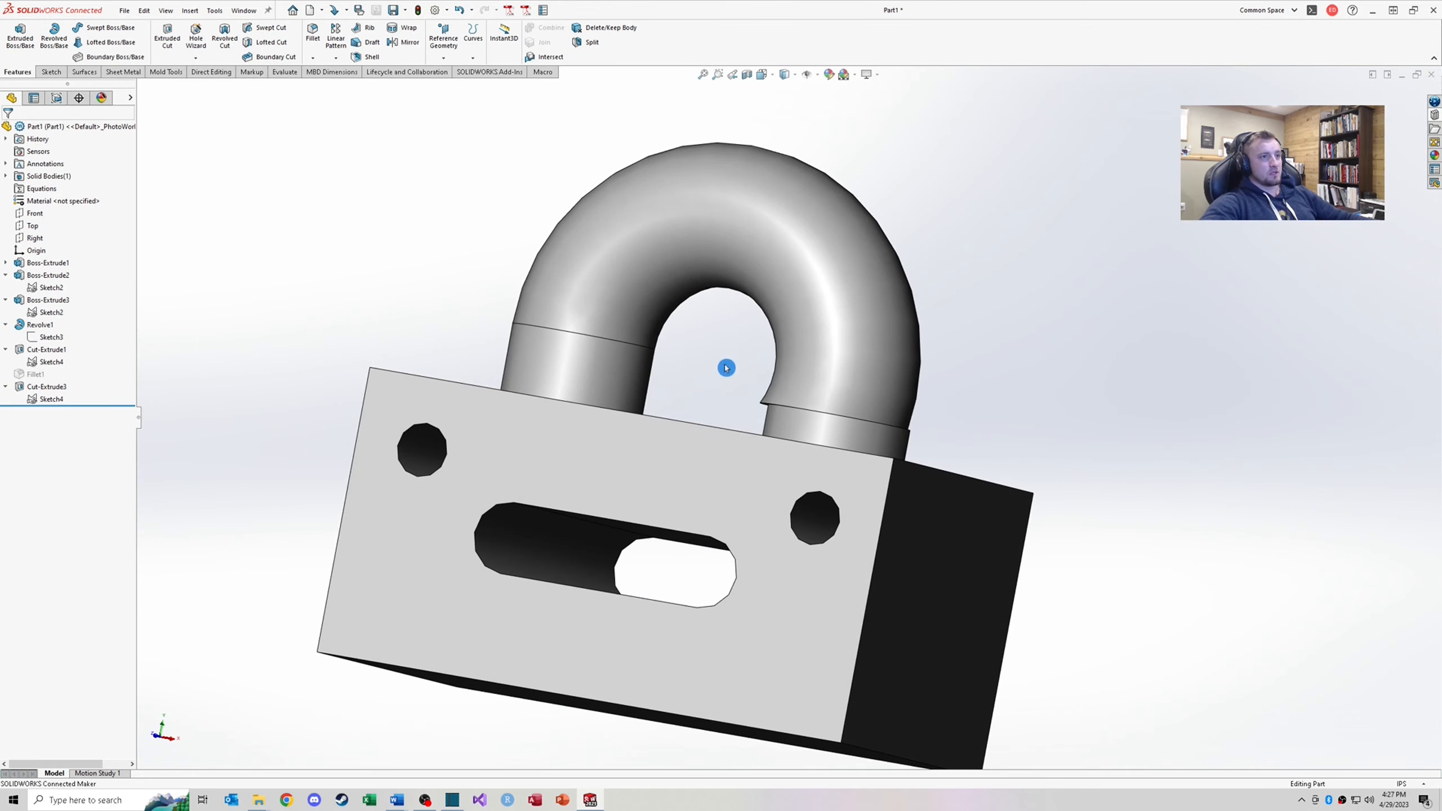
# Suppress the revolved arch and roll the model back to just before the slot cut
pyautogui.rightClick(41, 326)
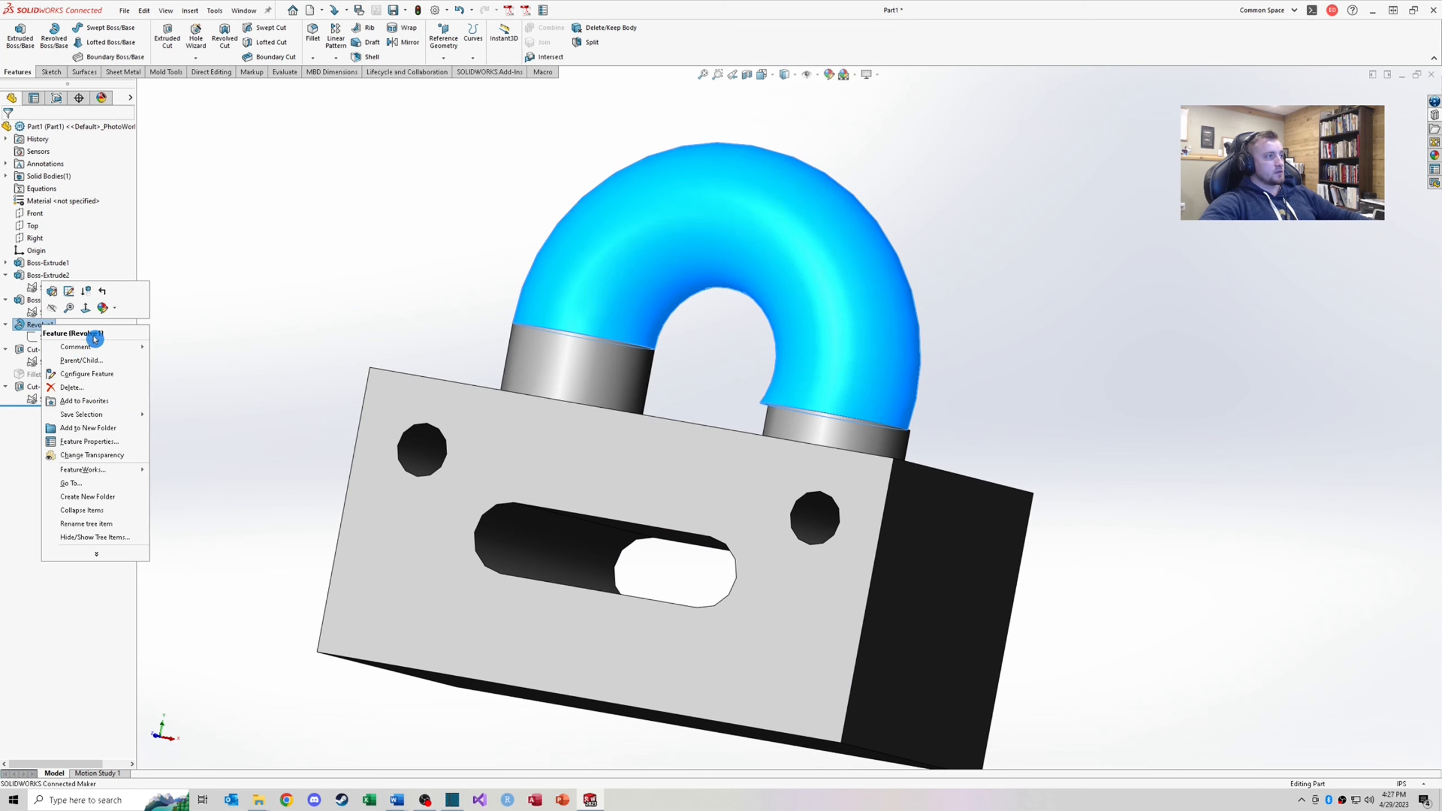
pyautogui.click(51, 308)
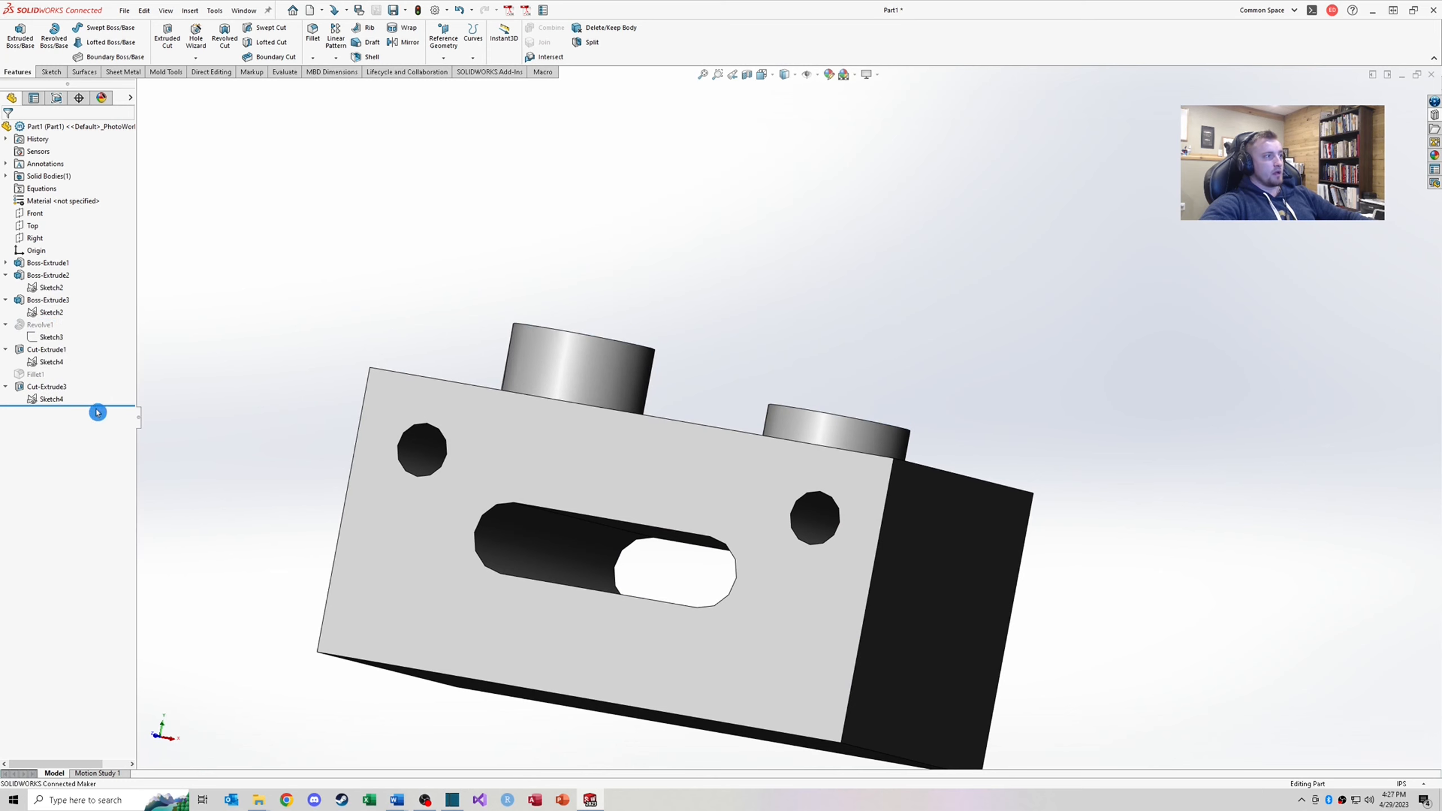
pyautogui.moveTo(104, 404); pyautogui.dragTo(101, 345)
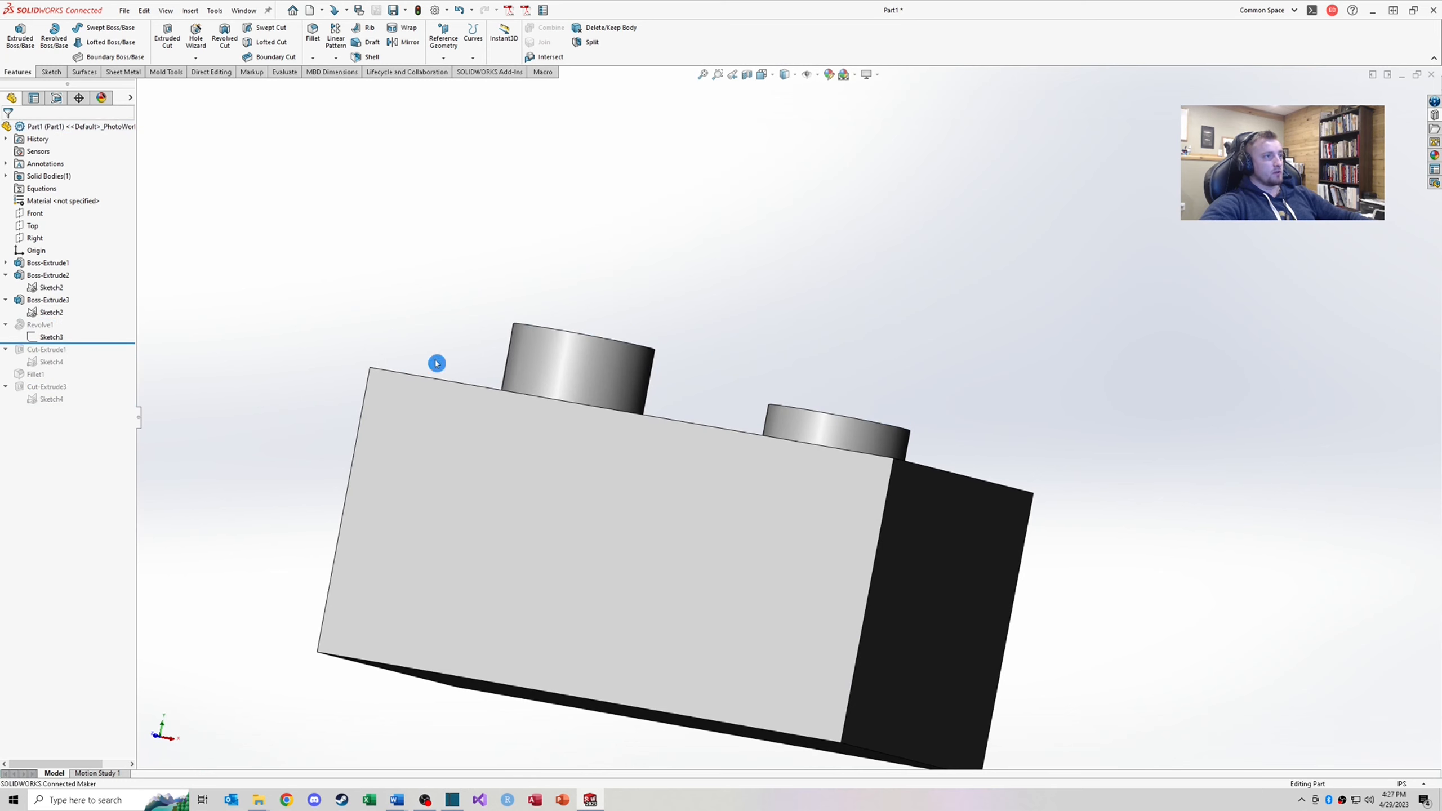
pyautogui.moveTo(437, 364); pyautogui.dragTo(619, 357, button='middle')
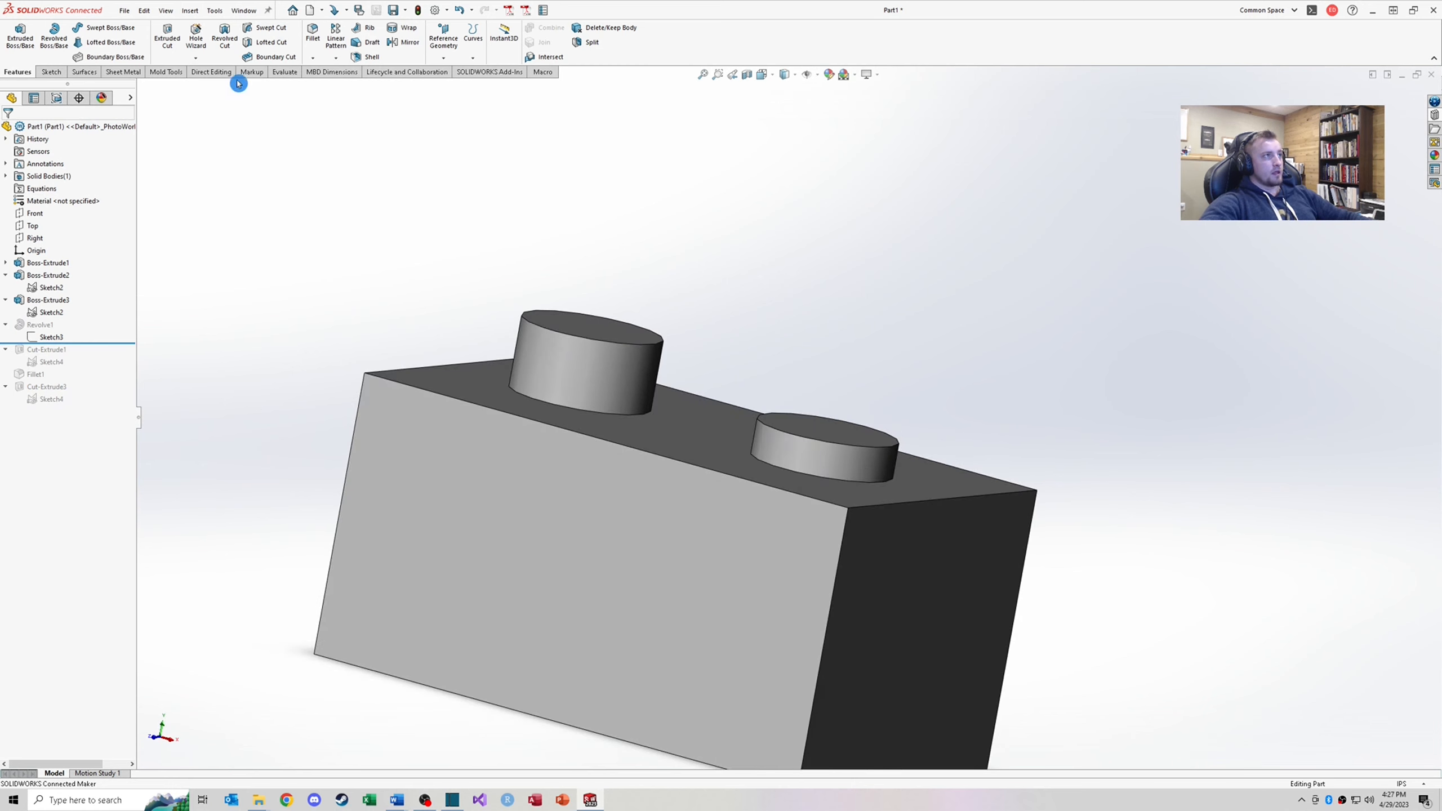
# On the Front plane, sketch a path from the taller cylinder's top centre: vertical line, arc about 1 in in radius, and line down to the shorter cylinder
pyautogui.click(58, 78)
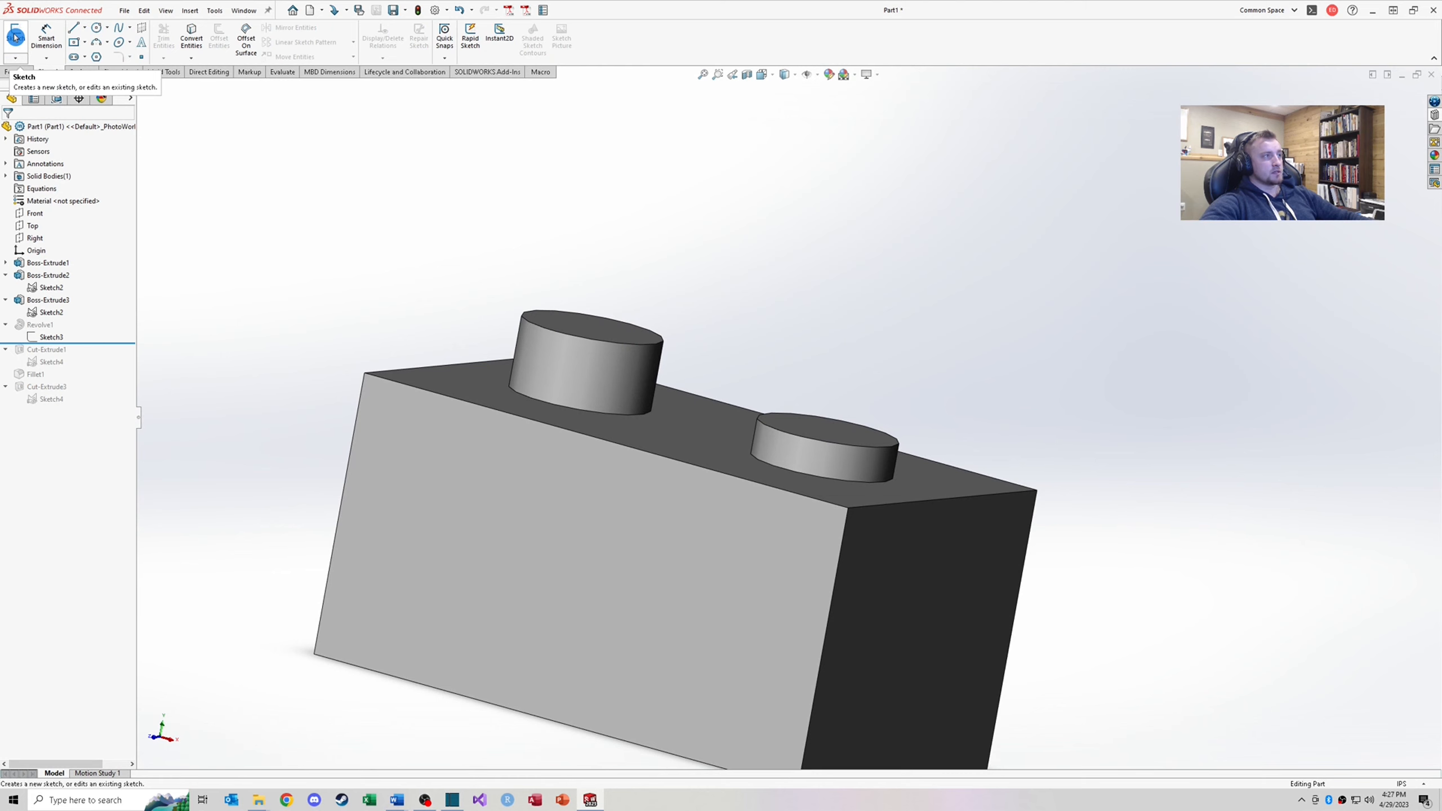
pyautogui.click(16, 37)
pyautogui.click(142, 88)
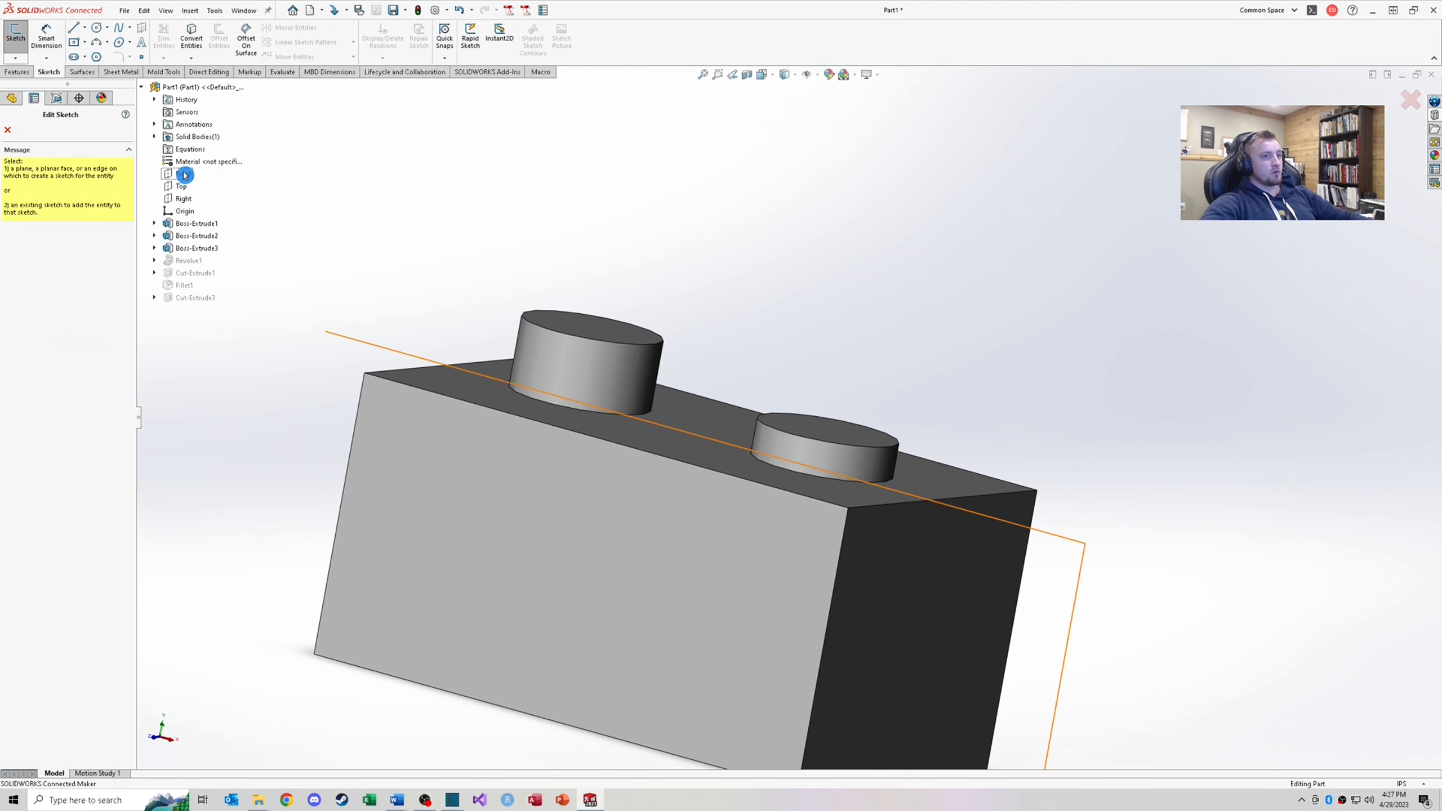
pyautogui.click(184, 176)
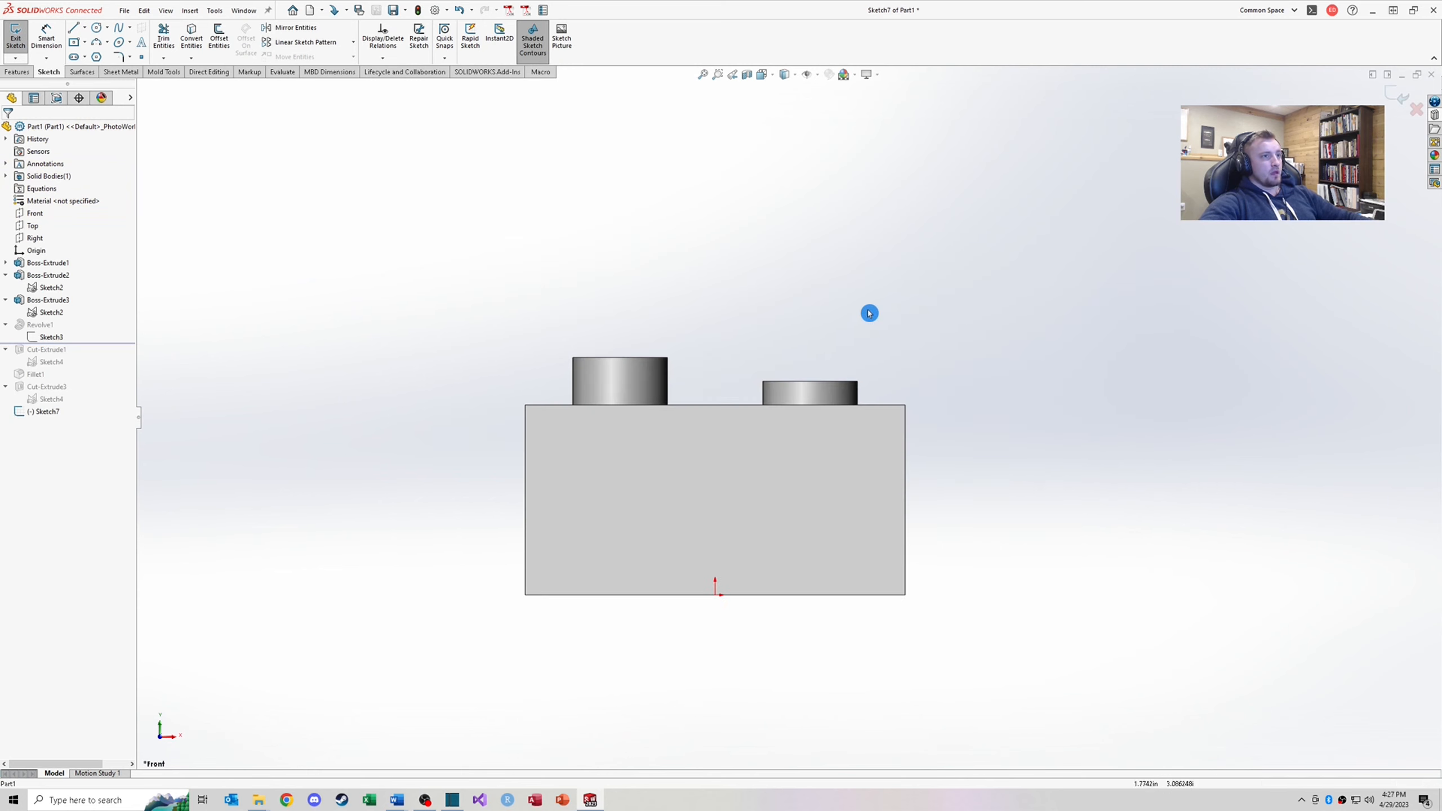
pyautogui.click(73, 27)
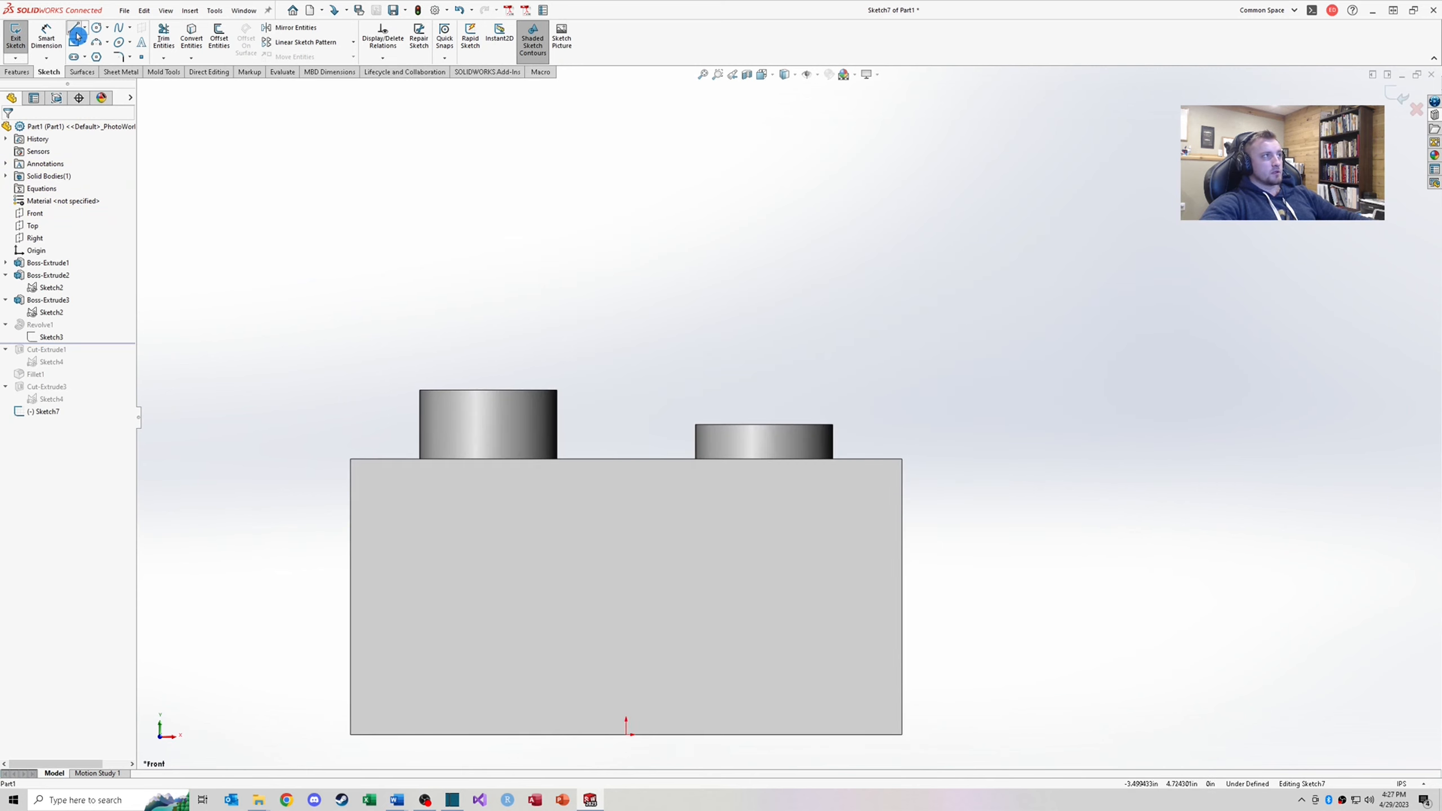
pyautogui.click(487, 390)
pyautogui.click(488, 345)
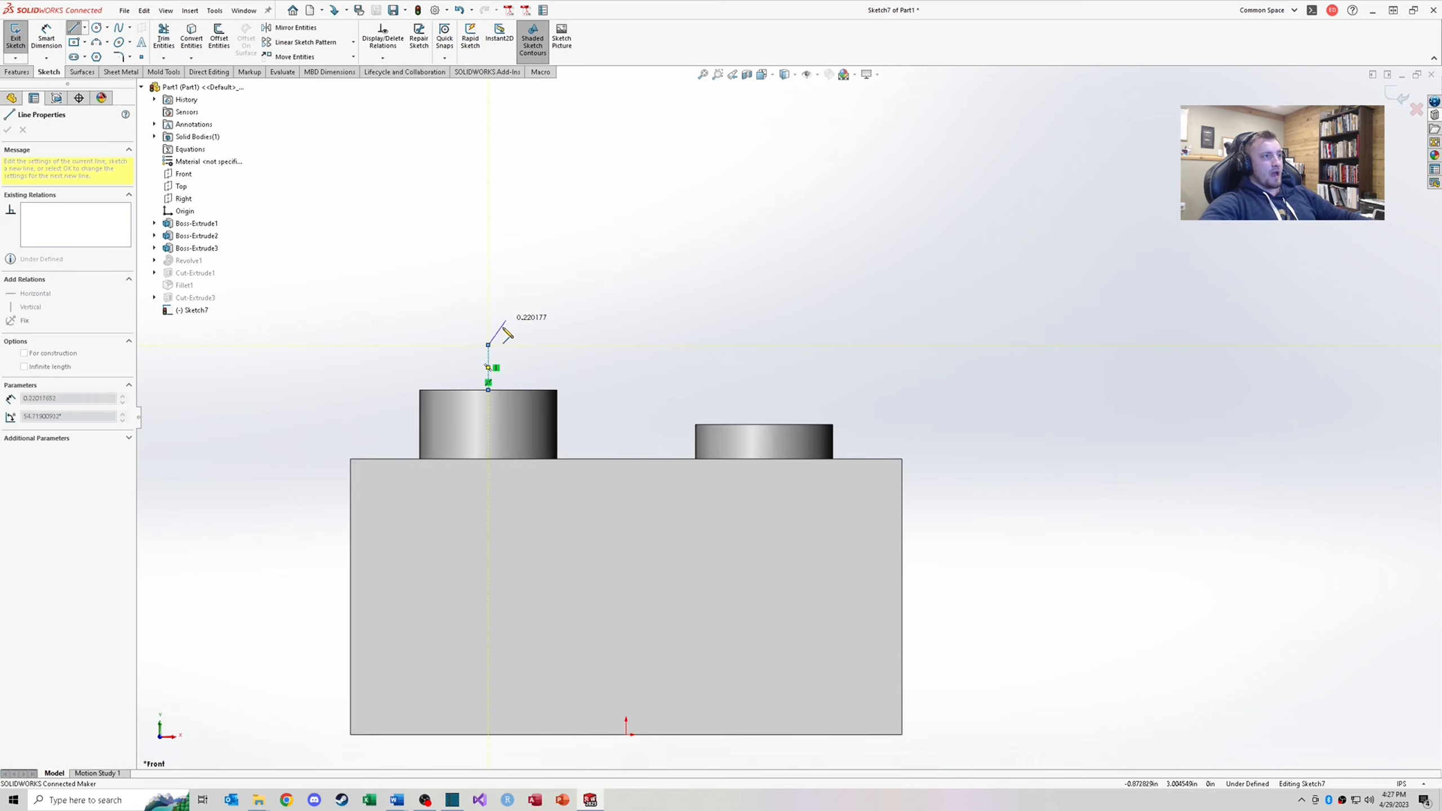
pyautogui.click(770, 344)
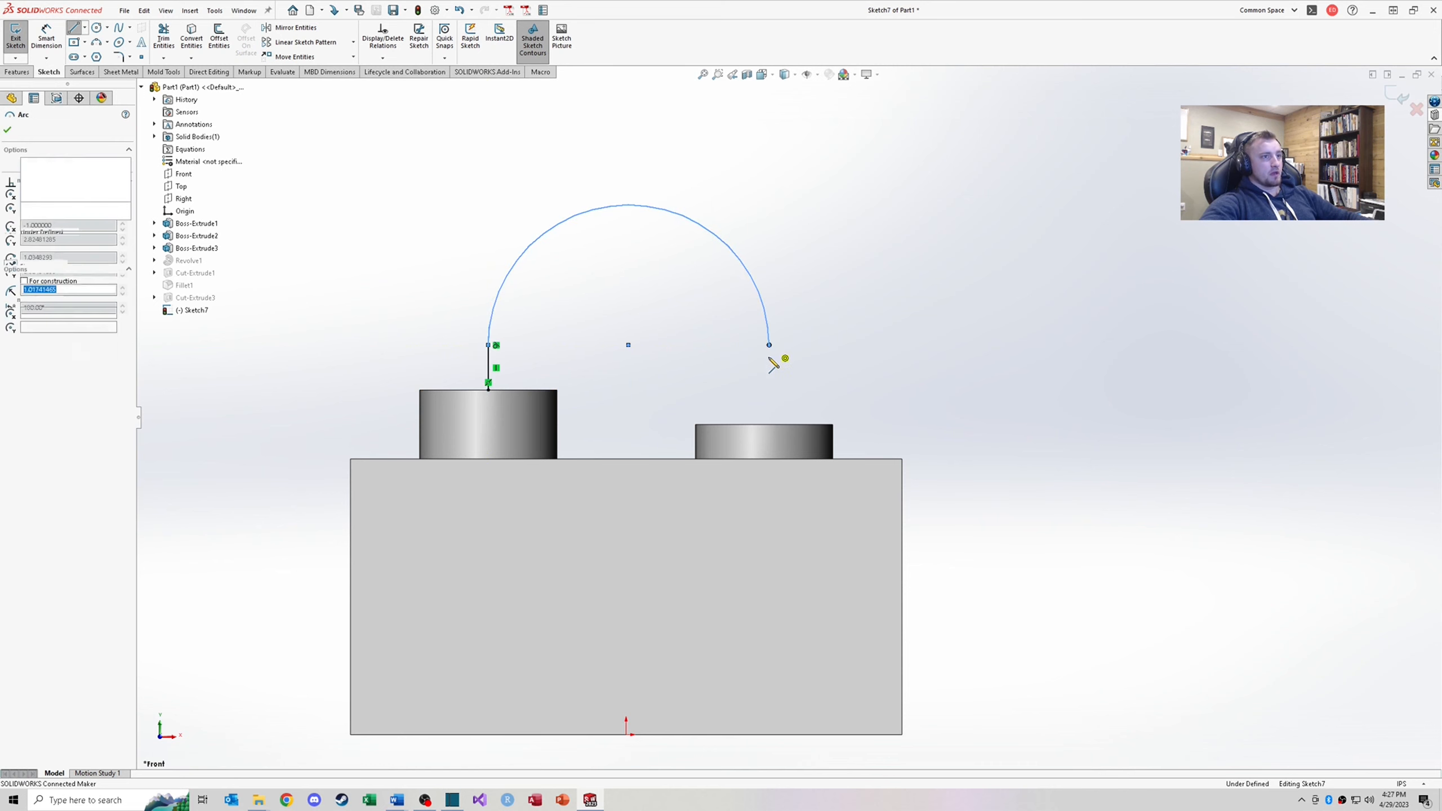
pyautogui.click(765, 423)
pyautogui.press('Escape')
# Make the line above the shorter cylinder tangent to the arc and vertical
pyautogui.click(767, 379)
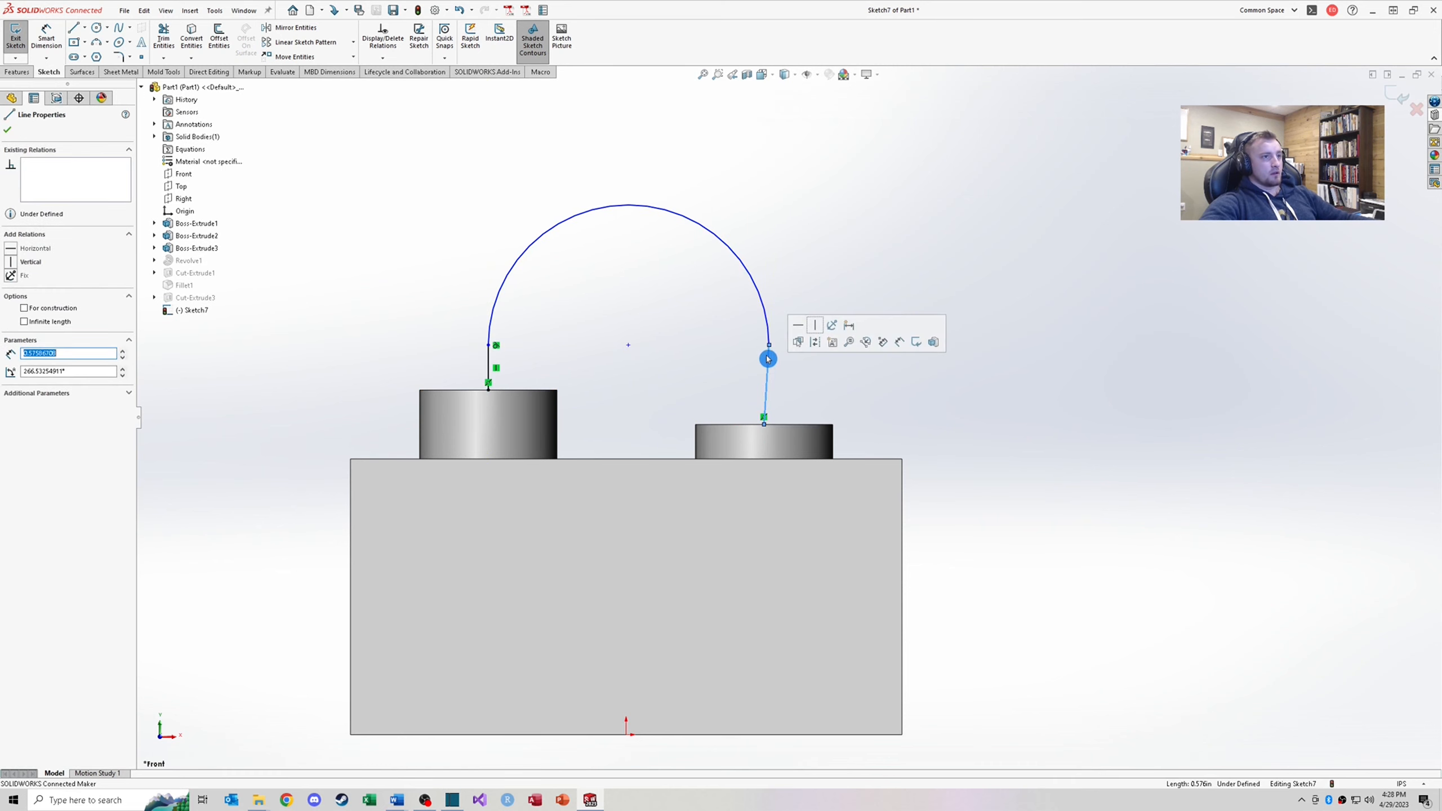
pyautogui.keyDown('ctrl'); pyautogui.click(768, 326); pyautogui.keyUp('ctrl')
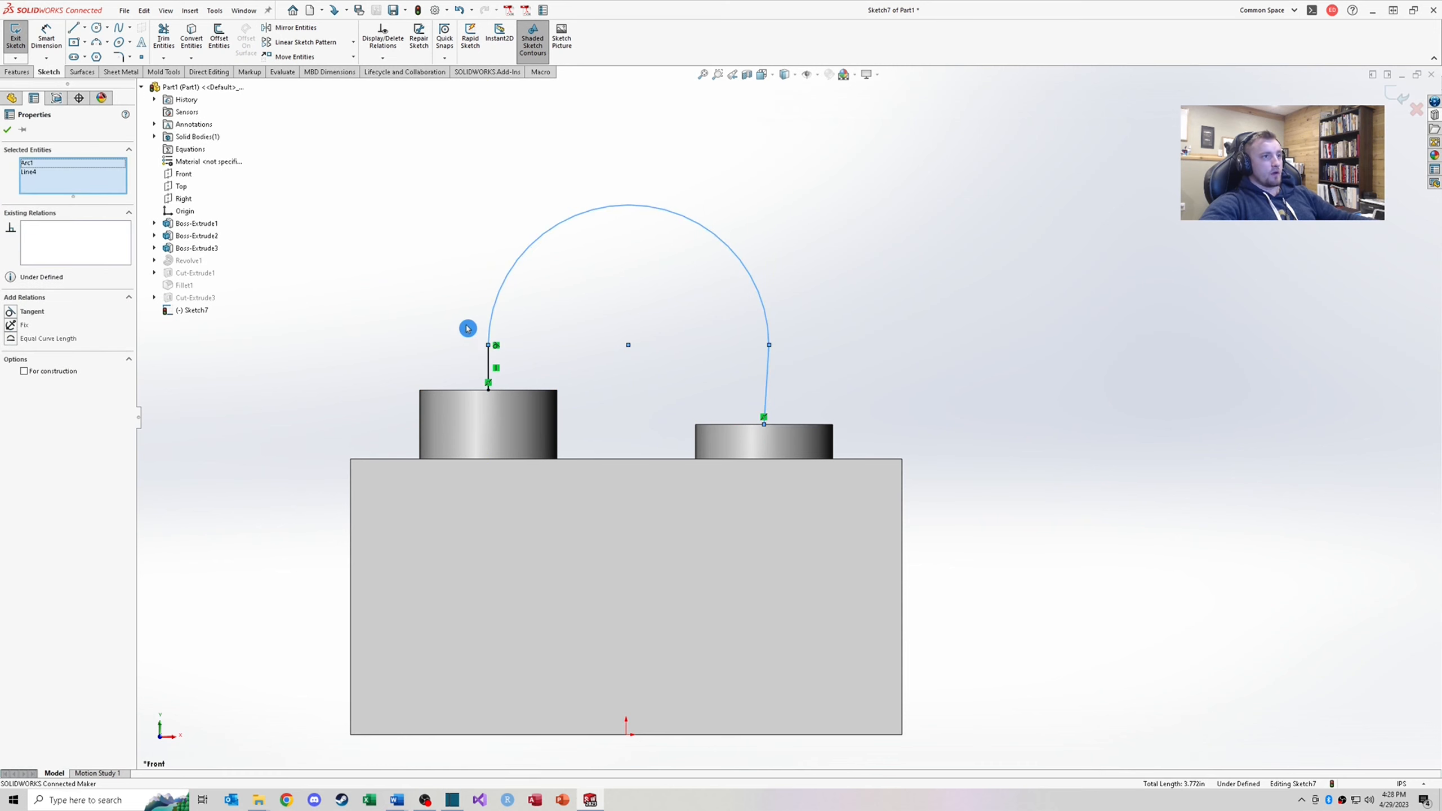
pyautogui.click(11, 316)
pyautogui.click(716, 367)
pyautogui.click(767, 378)
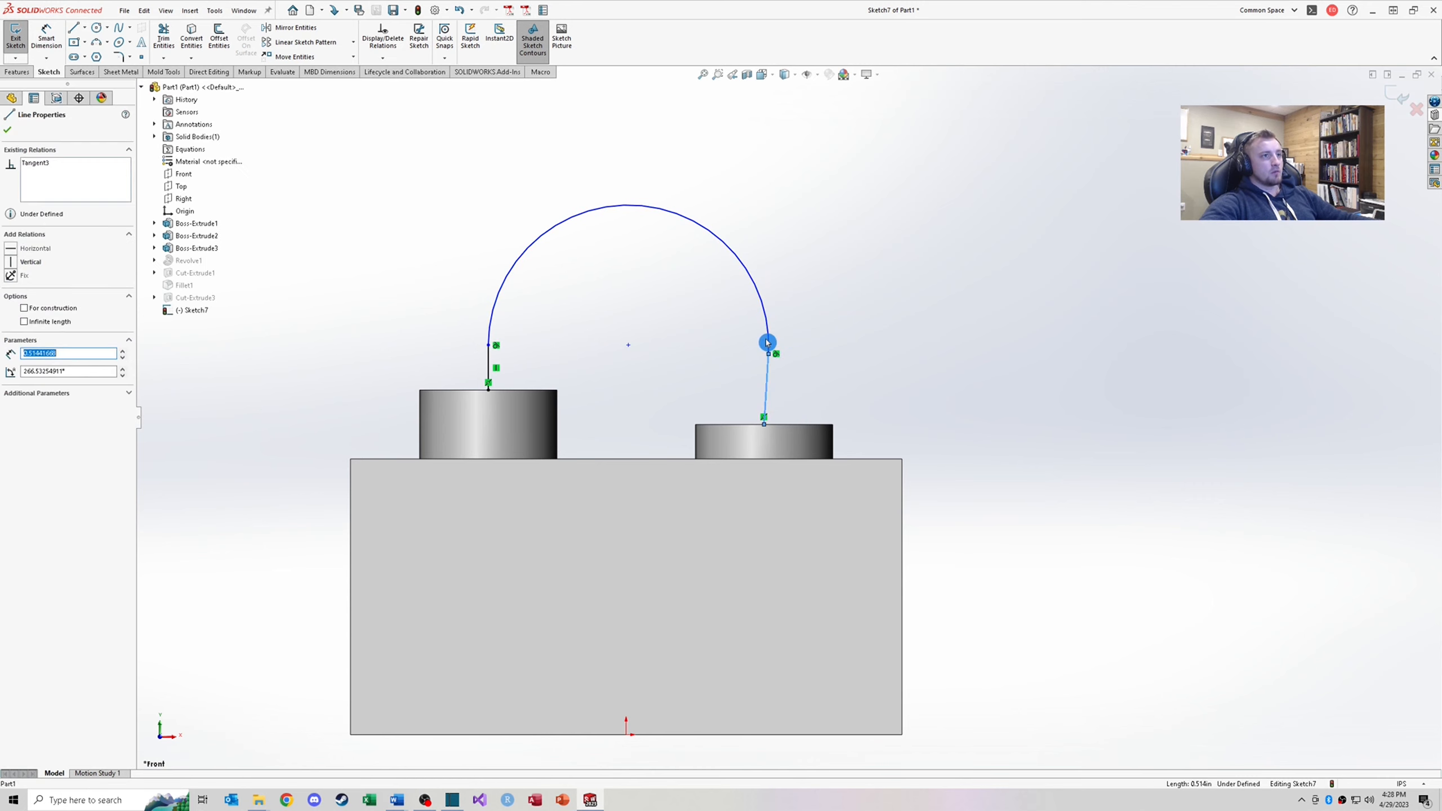
pyautogui.press('v')
pyautogui.press('Escape')
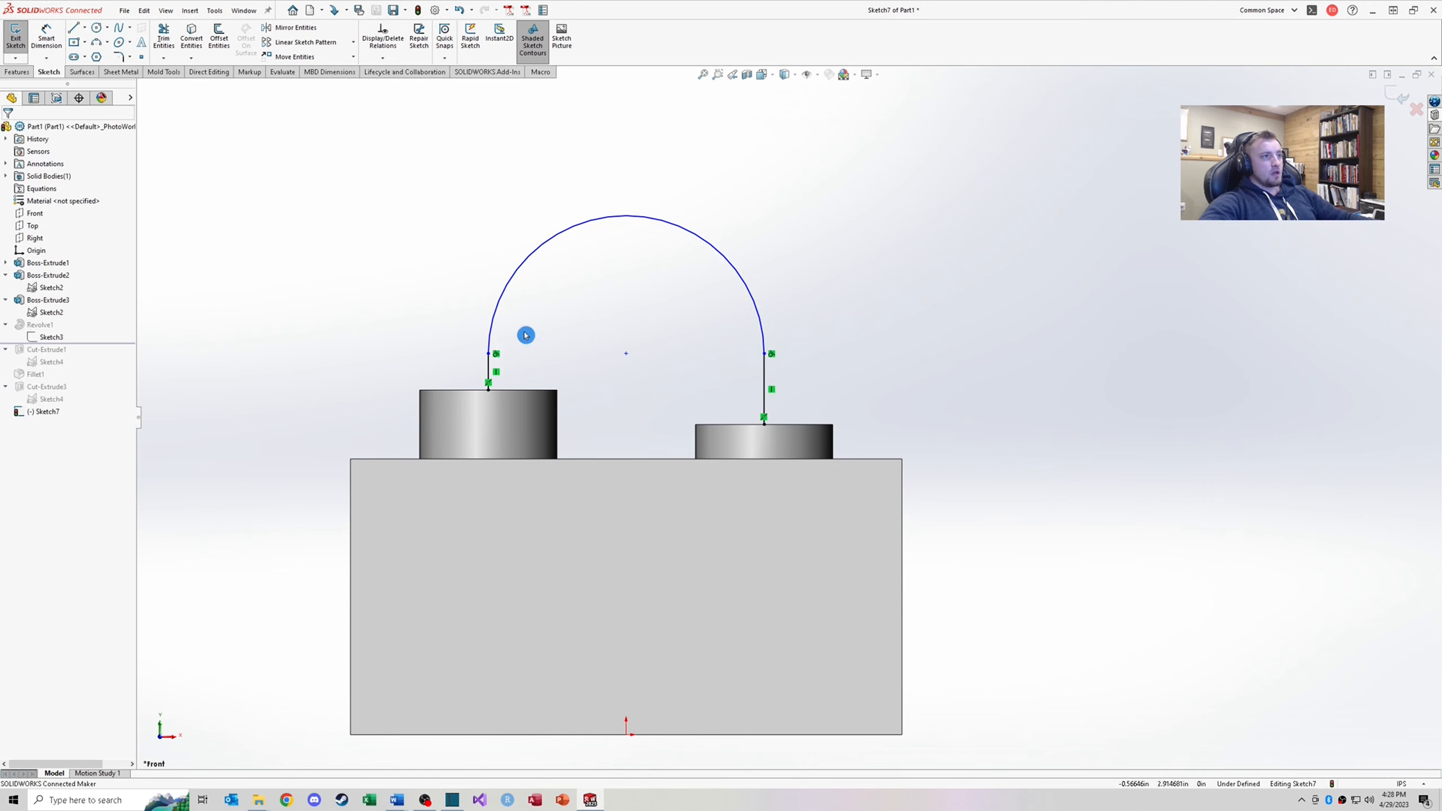
# Dimension the arc's centre 1 in above the block's top edge
pyautogui.press('d')
pyautogui.click(626, 354)
pyautogui.click(631, 459)
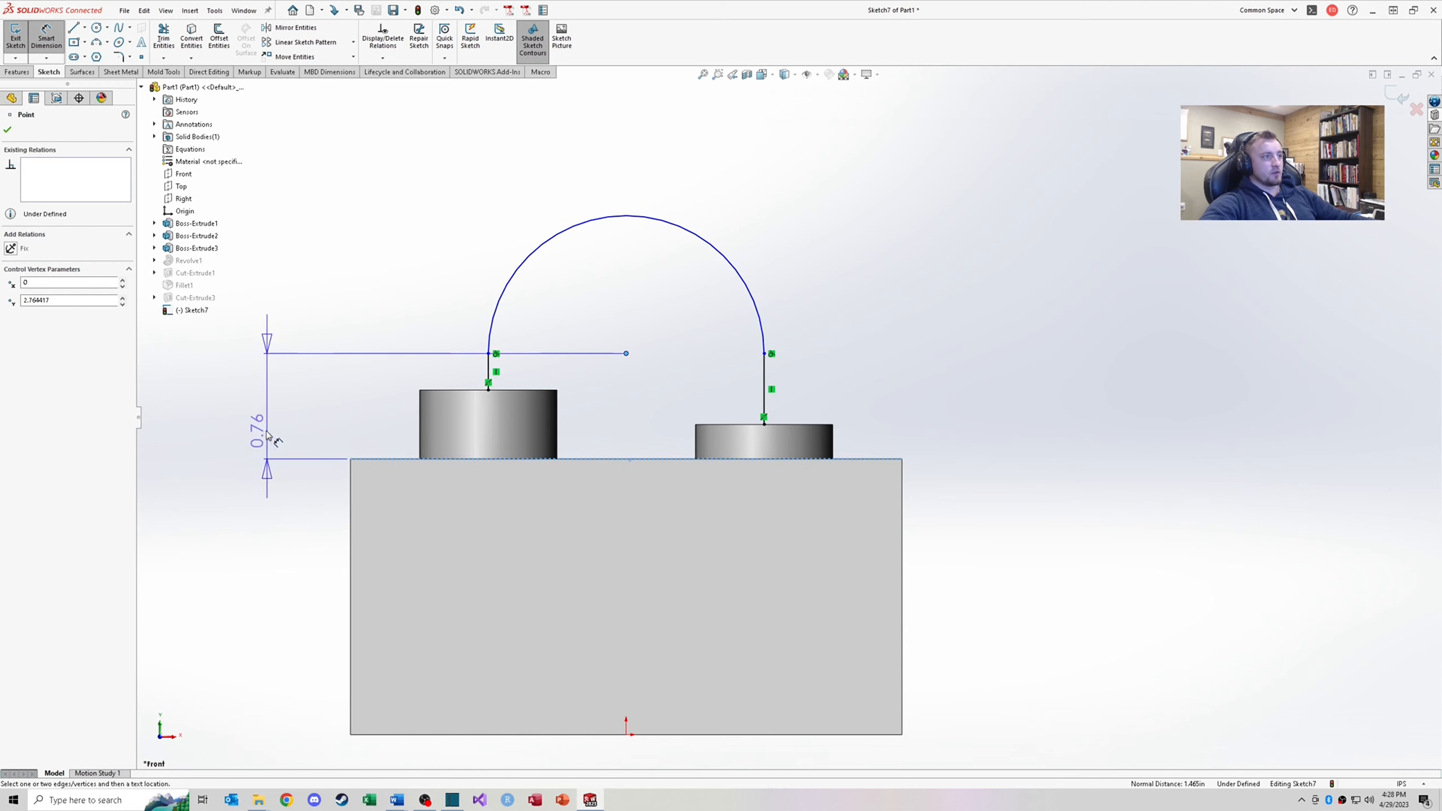
pyautogui.click(266, 430)
pyautogui.write('1')
pyautogui.press('Return')
pyautogui.press('Escape')
# Finish the path sketch and sweep the suppressed arch's circle profile (Sketch3) along the new path (Sketch7) to join the two cylinders
pyautogui.moveTo(648, 330); pyautogui.dragTo(610, 418, button='middle')
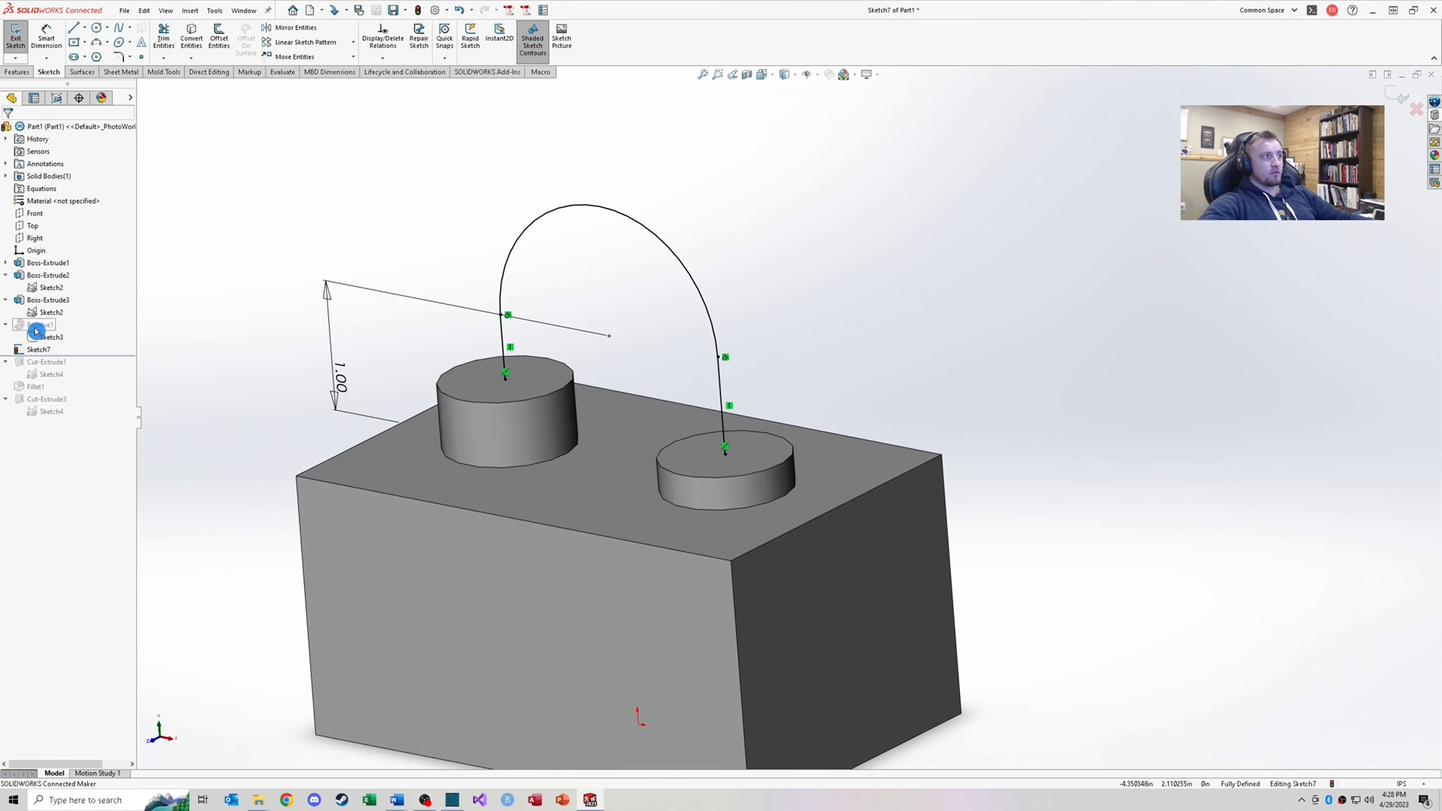
pyautogui.click(52, 340)
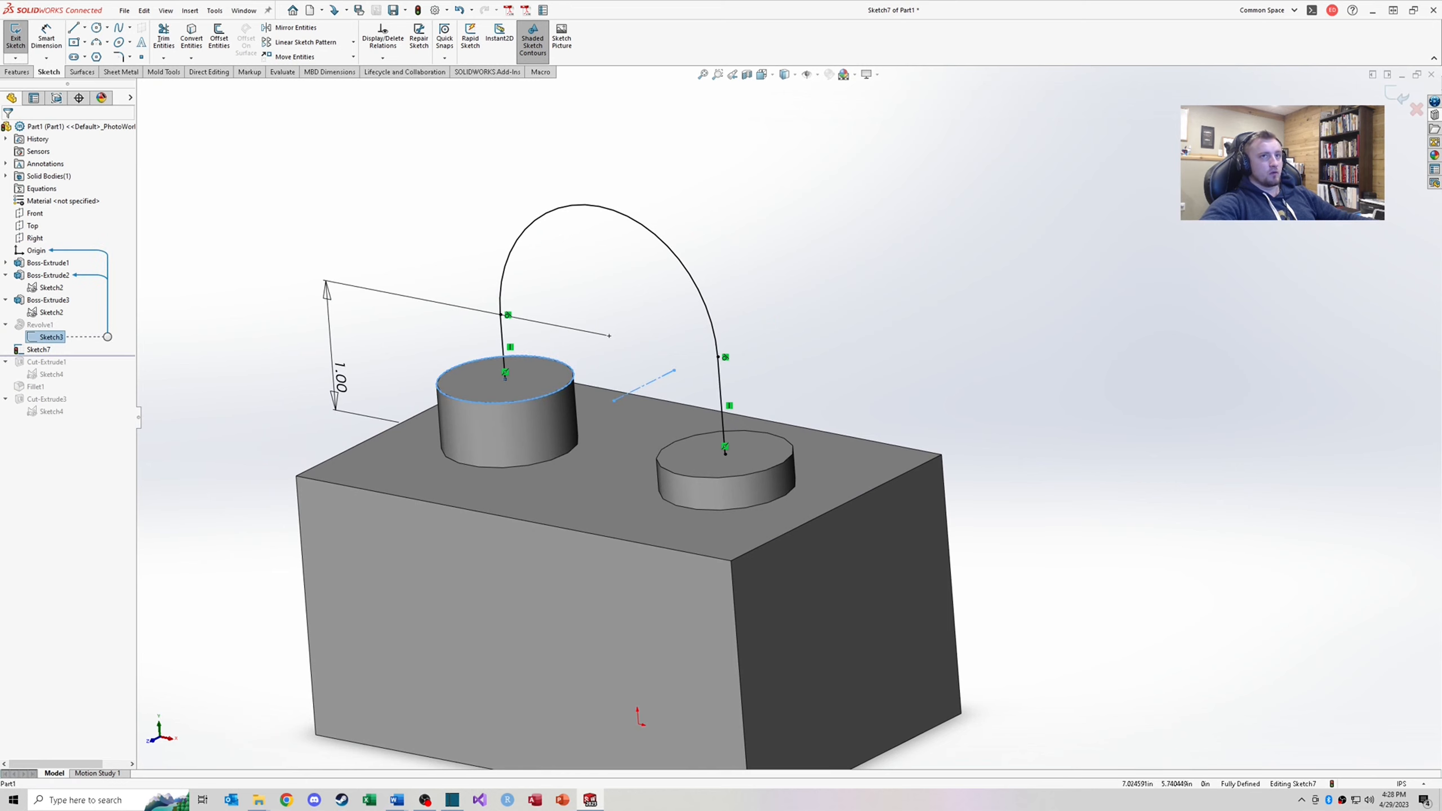
pyautogui.click(1398, 105)
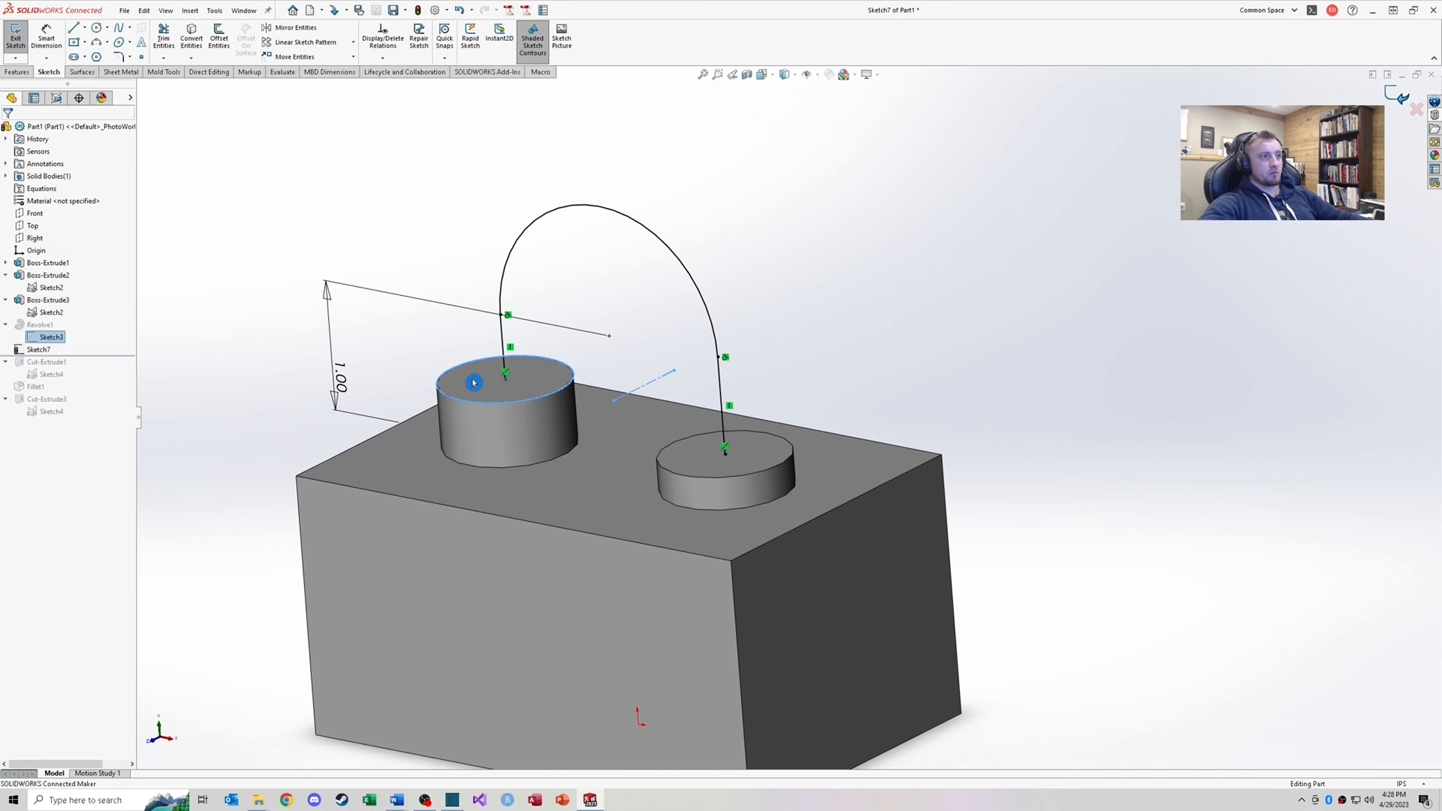
pyautogui.keyDown('ctrl'); pyautogui.click(48, 339); pyautogui.keyUp('ctrl')
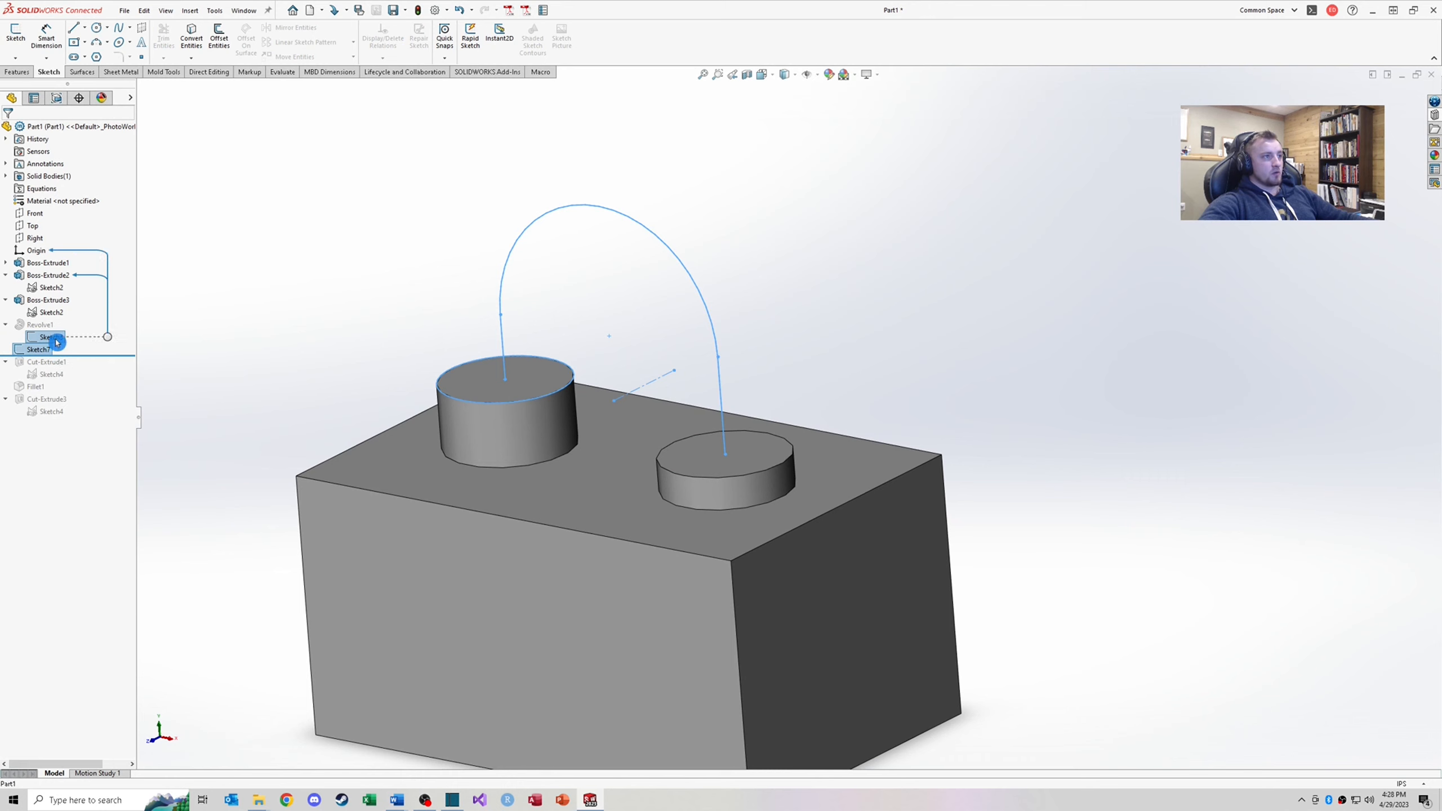
pyautogui.click(16, 71)
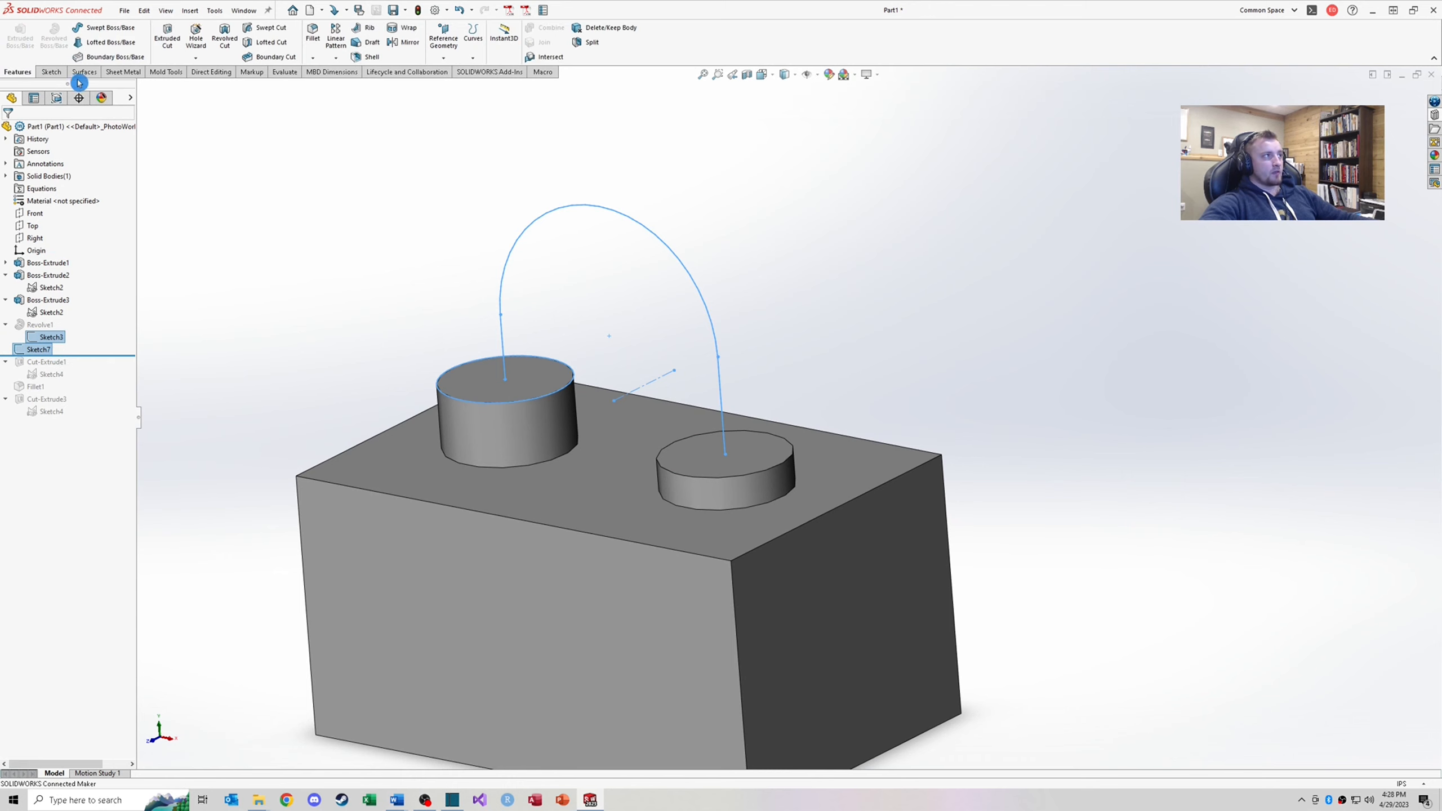
pyautogui.click(108, 27)
pyautogui.moveTo(502, 352)
pyautogui.mouseDown(button='middle')
pyautogui.moveTo(465, 358)
pyautogui.moveTo(509, 344)
pyautogui.mouseUp(button='middle')
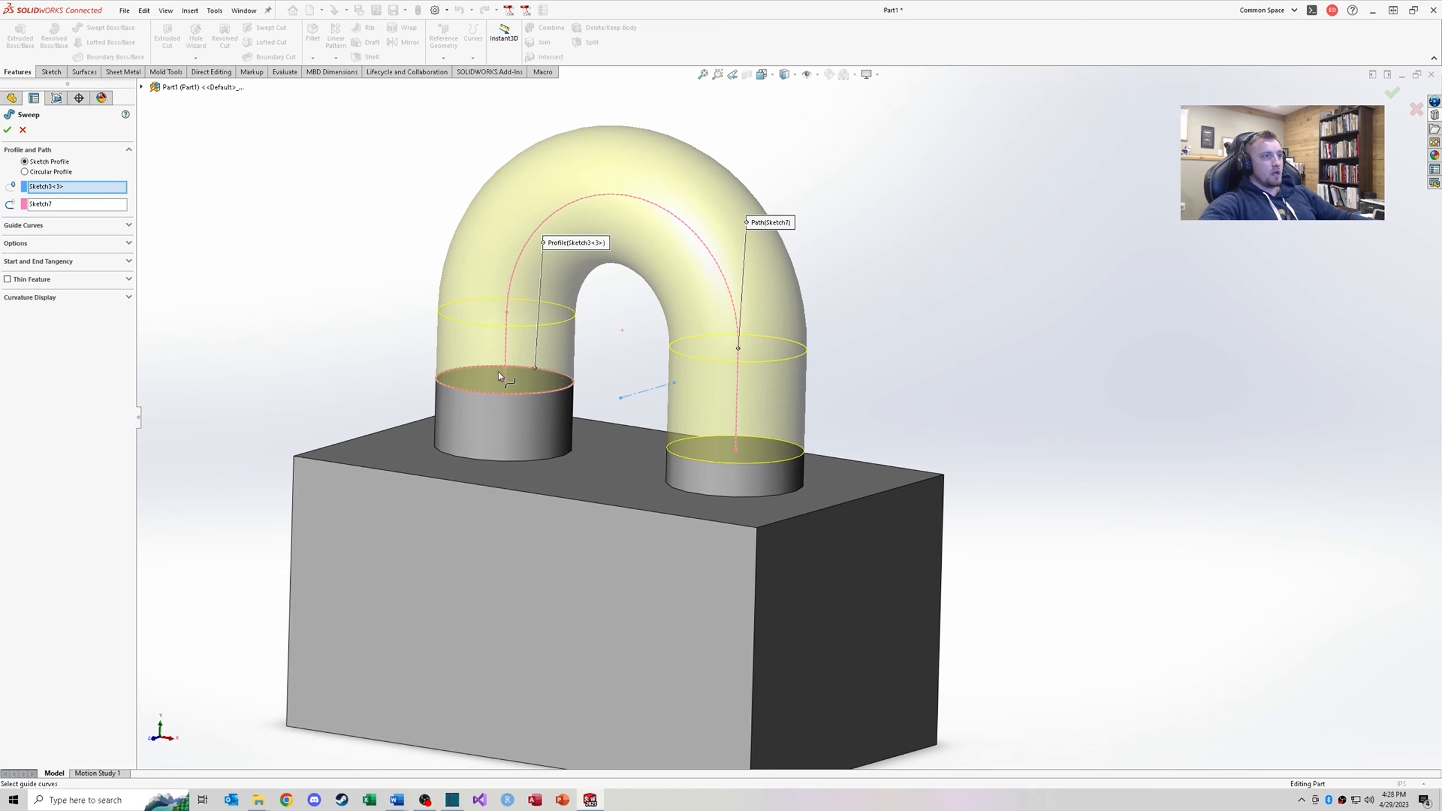
pyautogui.click(38, 192)
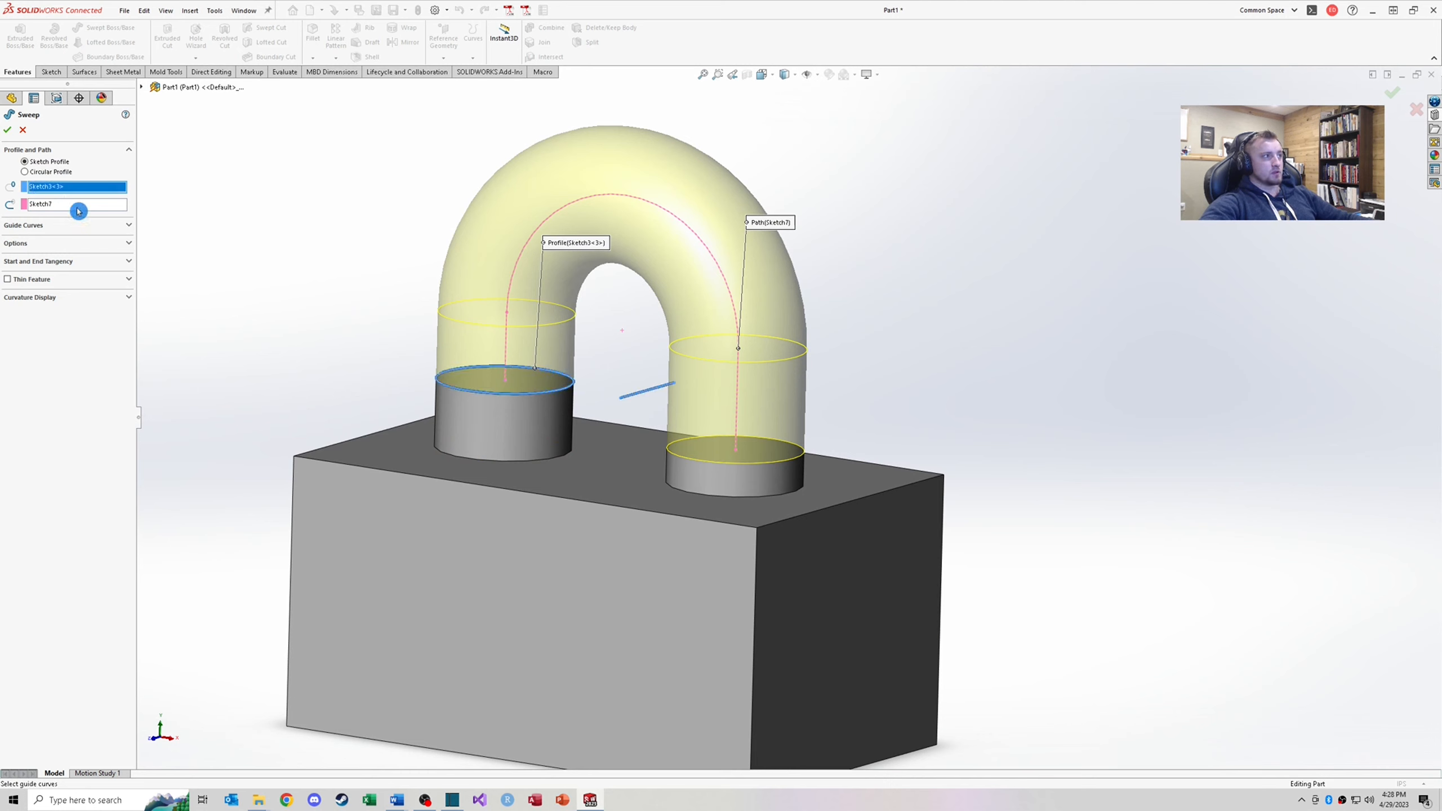
pyautogui.click(49, 204)
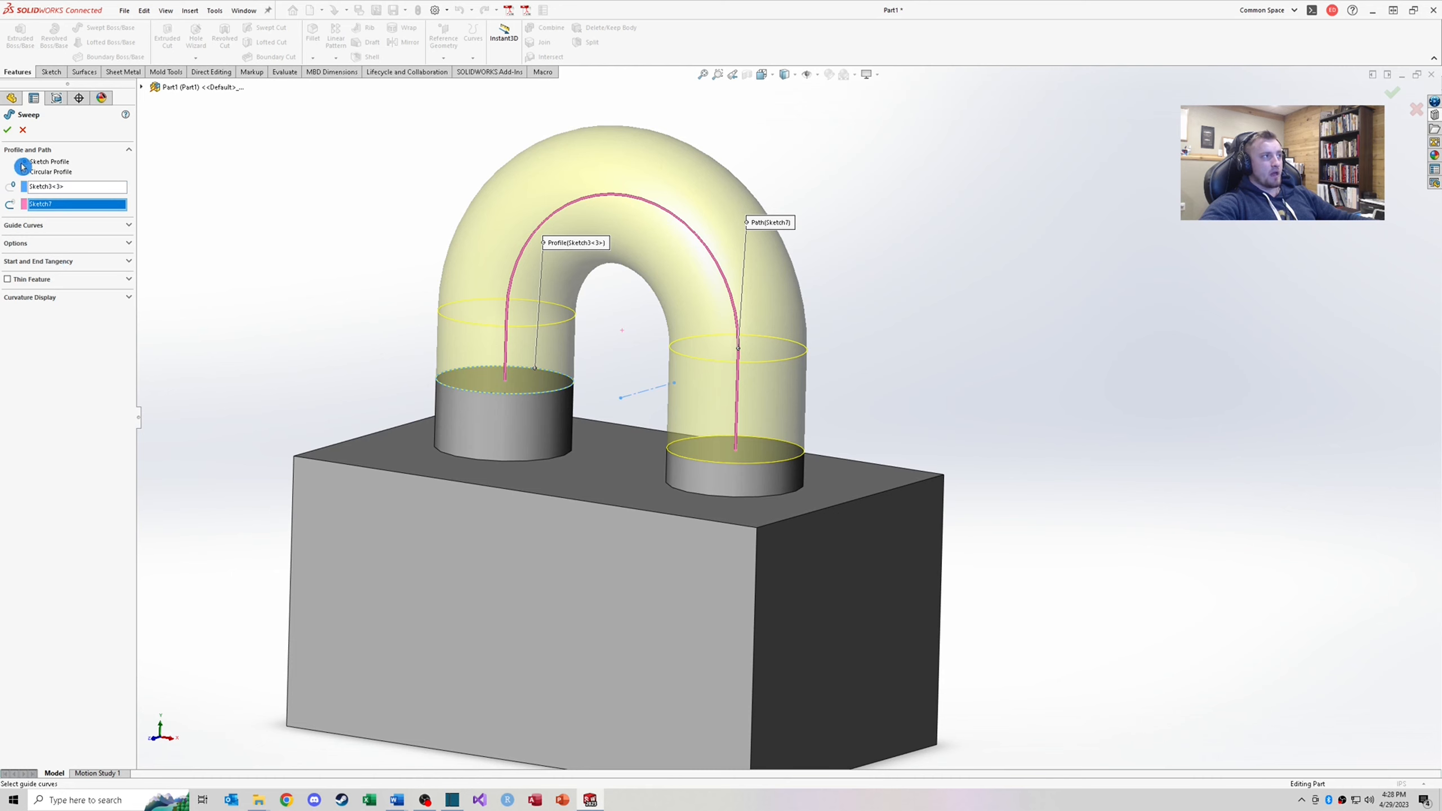
pyautogui.click(9, 136)
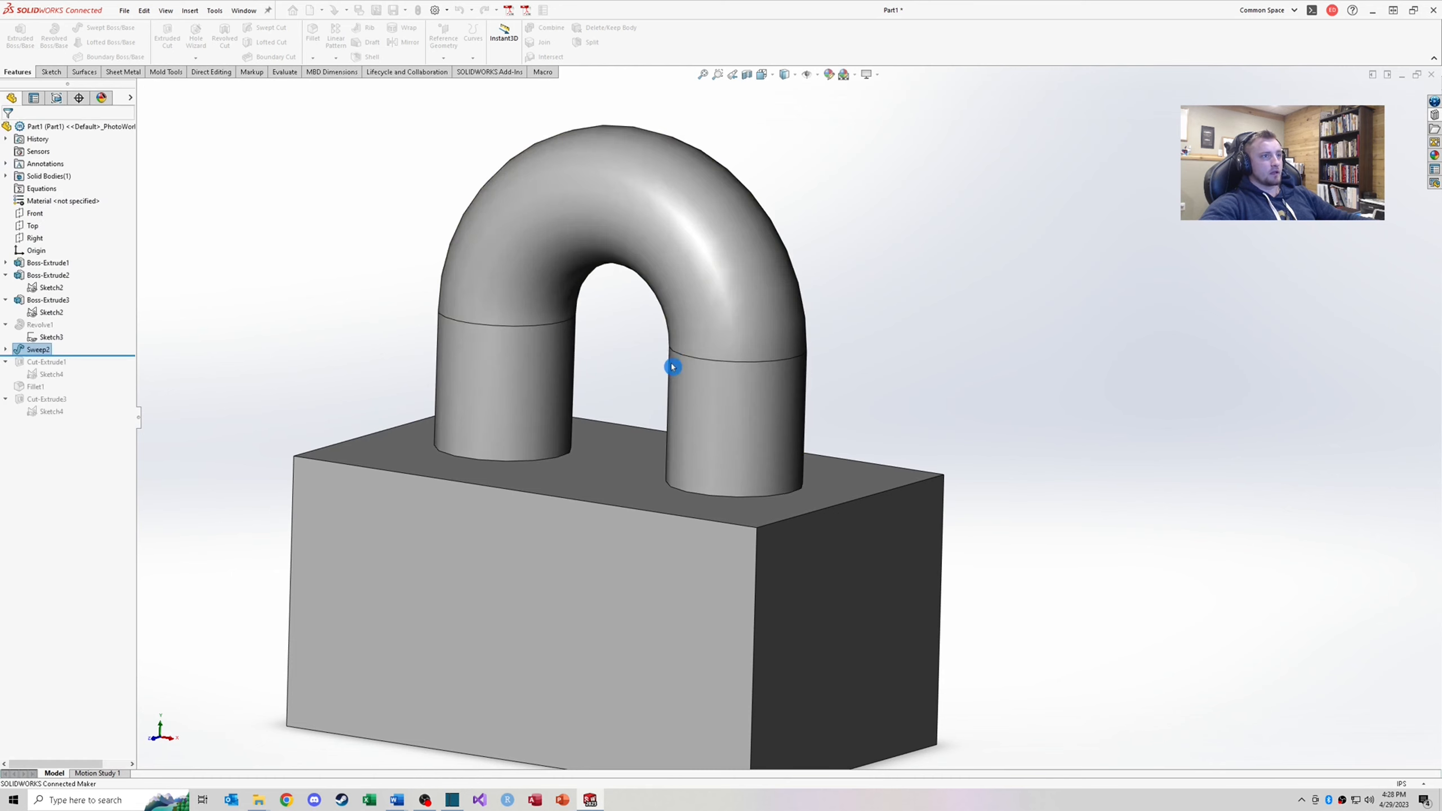
# Roll the model forward to the end of the feature history to restore the slot and hole cuts, and inspect the complete part
pyautogui.scroll(3, 592, 374)
pyautogui.moveTo(592, 374); pyautogui.dragTo(764, 434, button='middle')
pyautogui.scroll(4, 738, 426)
pyautogui.scroll(-2, 682, 404)
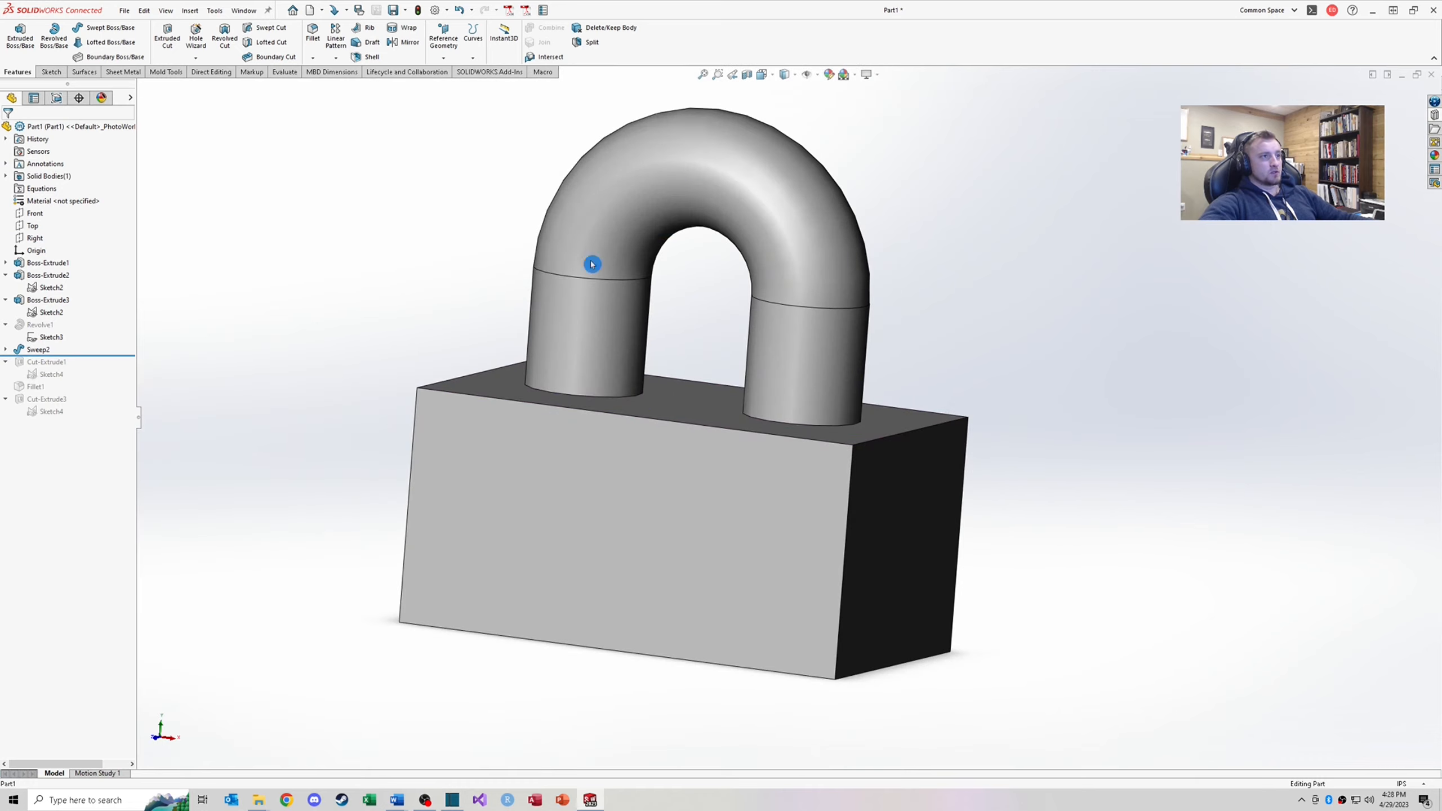
pyautogui.scroll(-3, 851, 380)
pyautogui.moveTo(875, 357); pyautogui.dragTo(569, 376, button='middle')
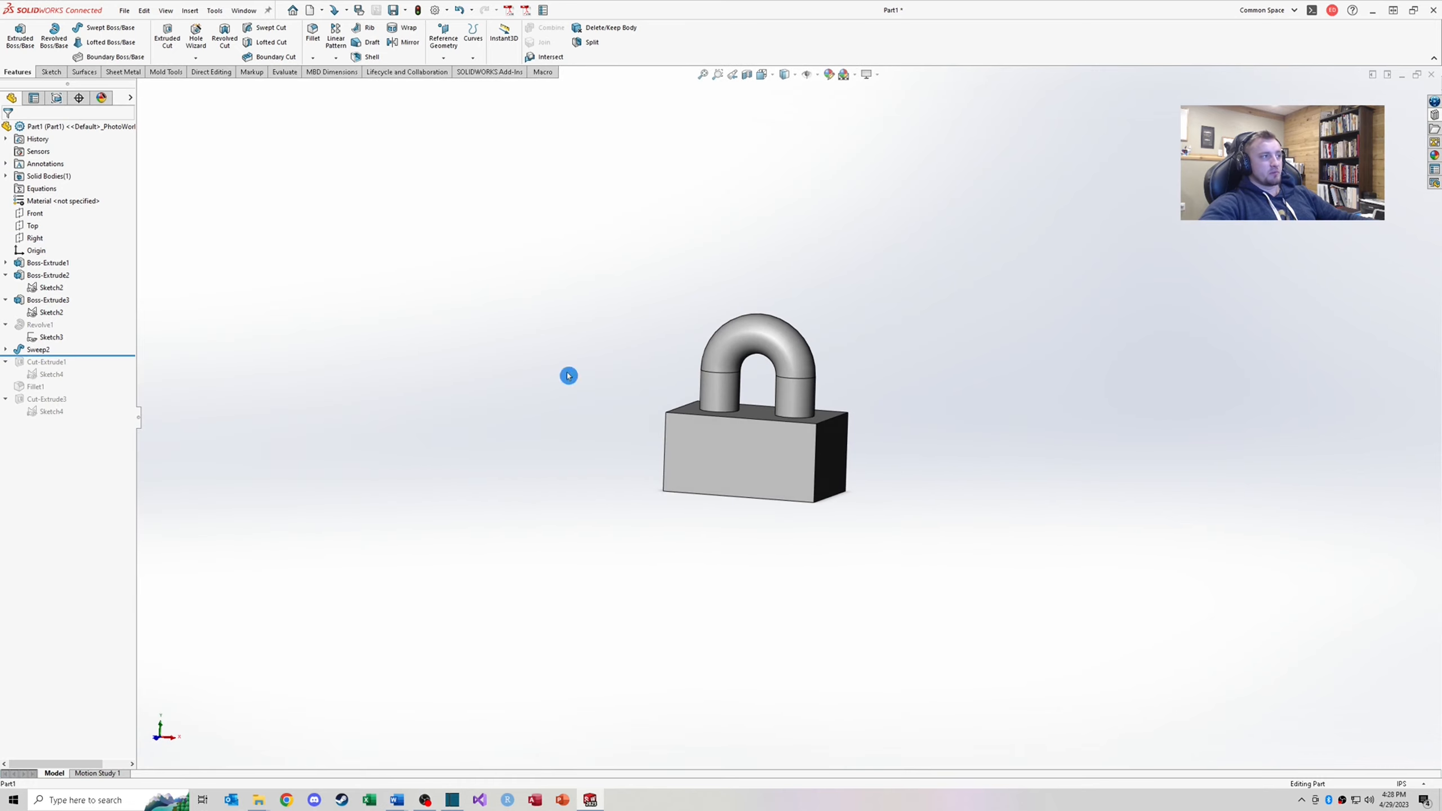
pyautogui.moveTo(88, 383); pyautogui.dragTo(85, 418)
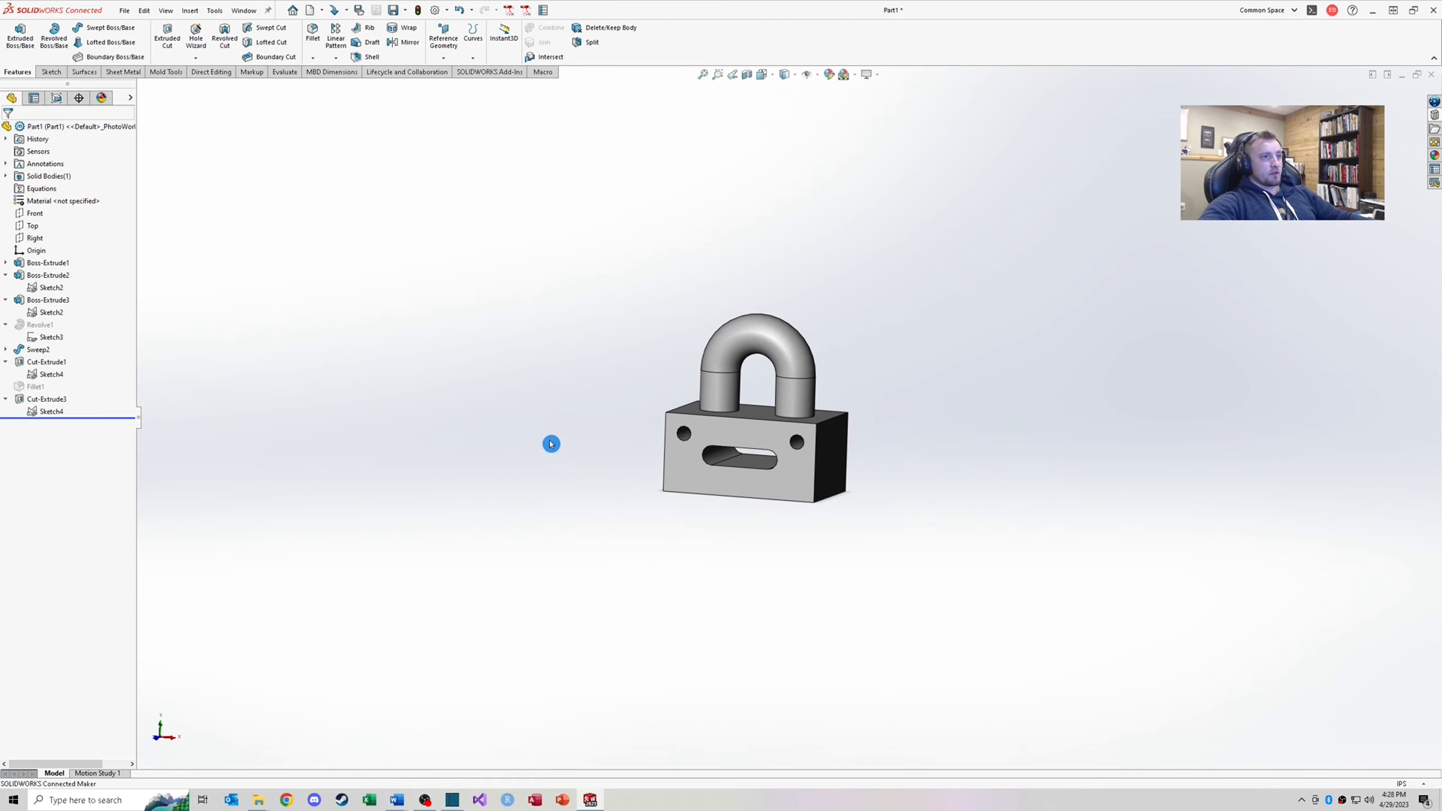
pyautogui.scroll(-2, 804, 395)
pyautogui.scroll(3, 804, 397)
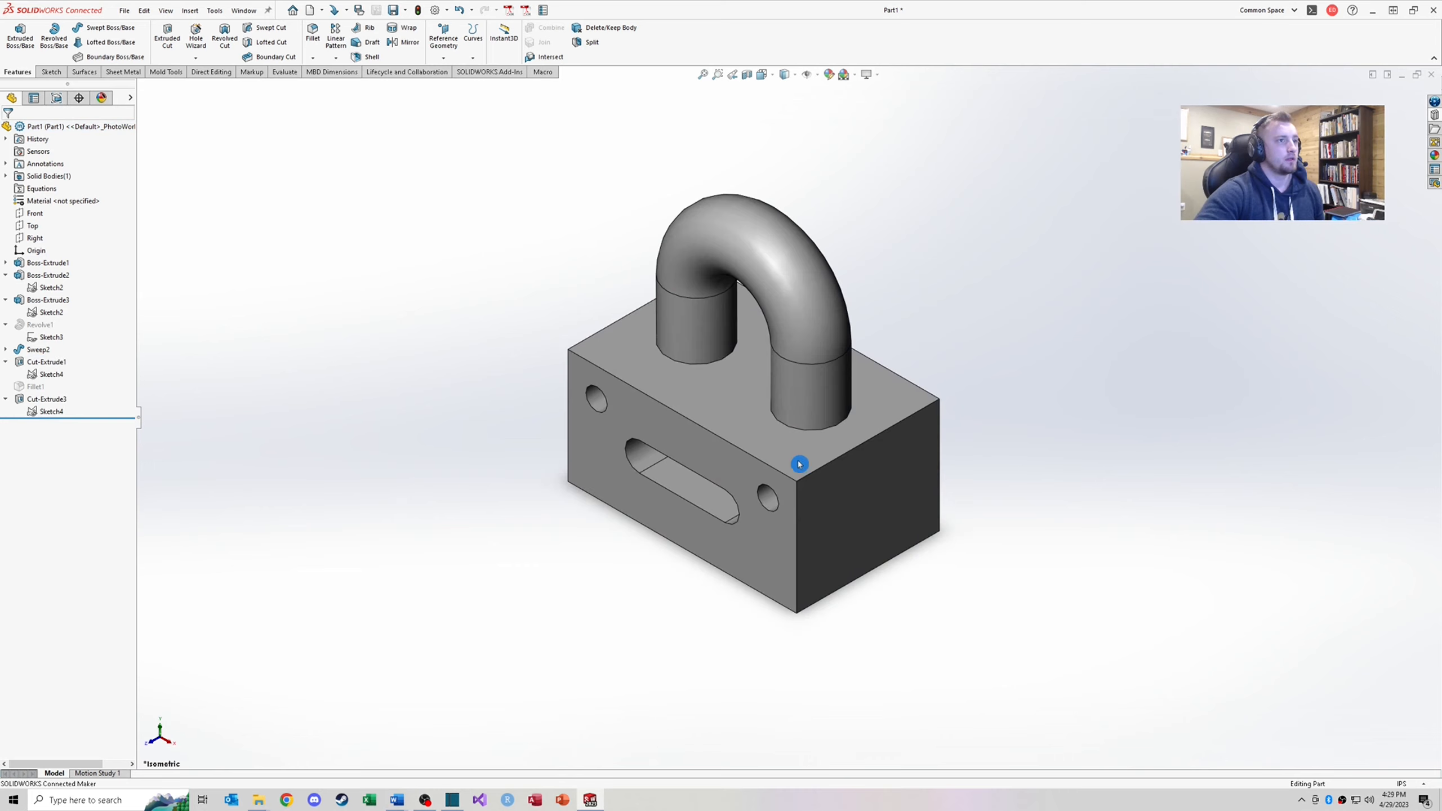
pyautogui.scroll(4, 799, 464)
pyautogui.moveTo(663, 467); pyautogui.dragTo(643, 419, button='middle')
pyautogui.scroll(-4, 706, 391)
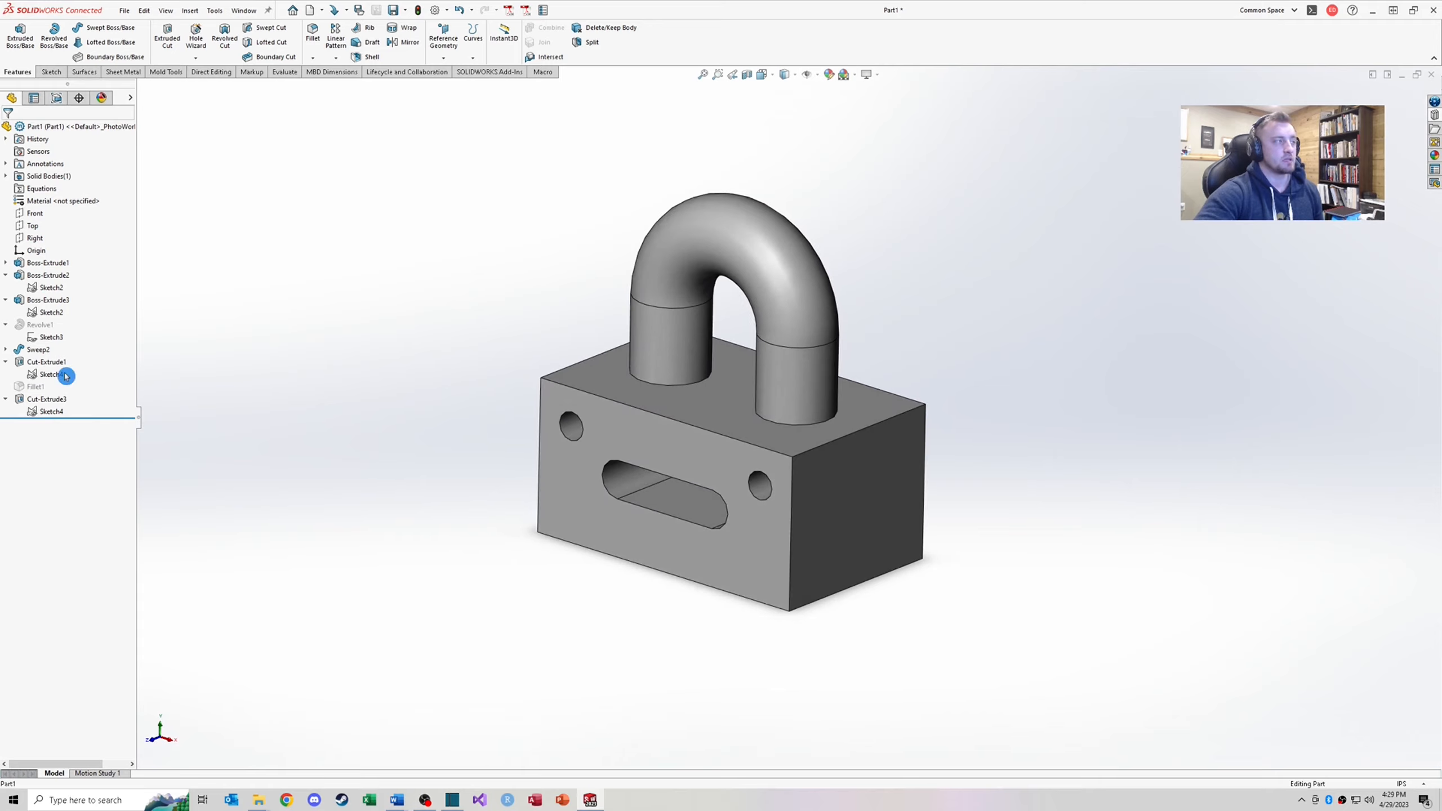